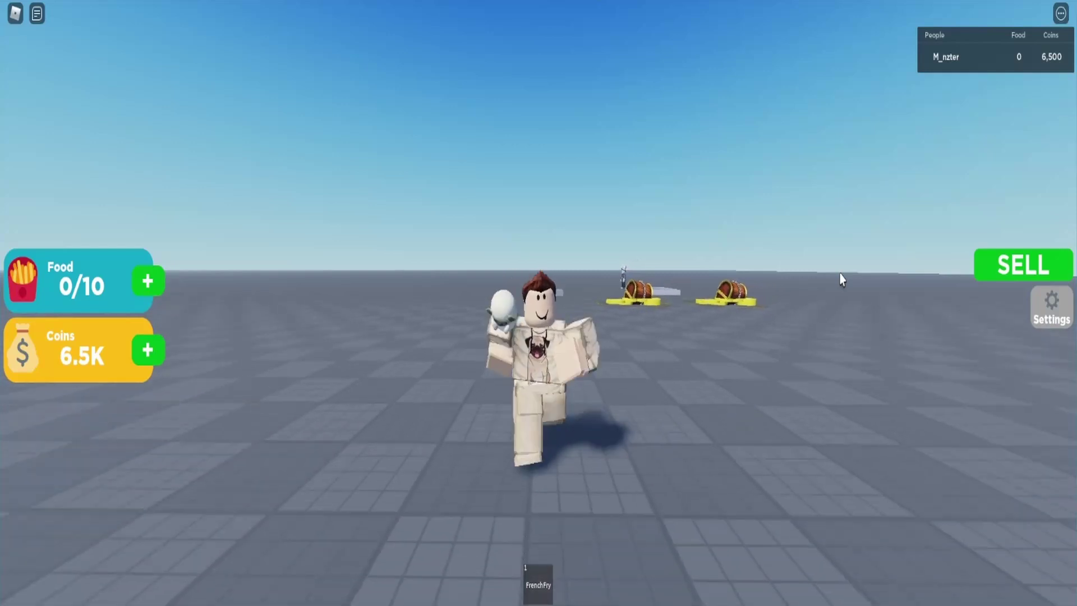
key(s)
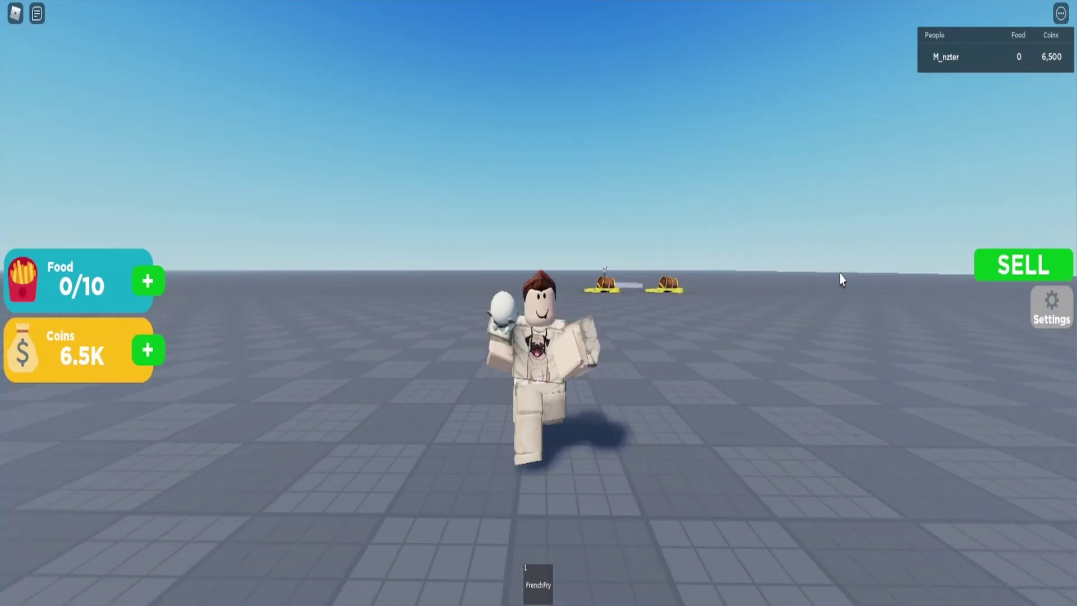
key(s)
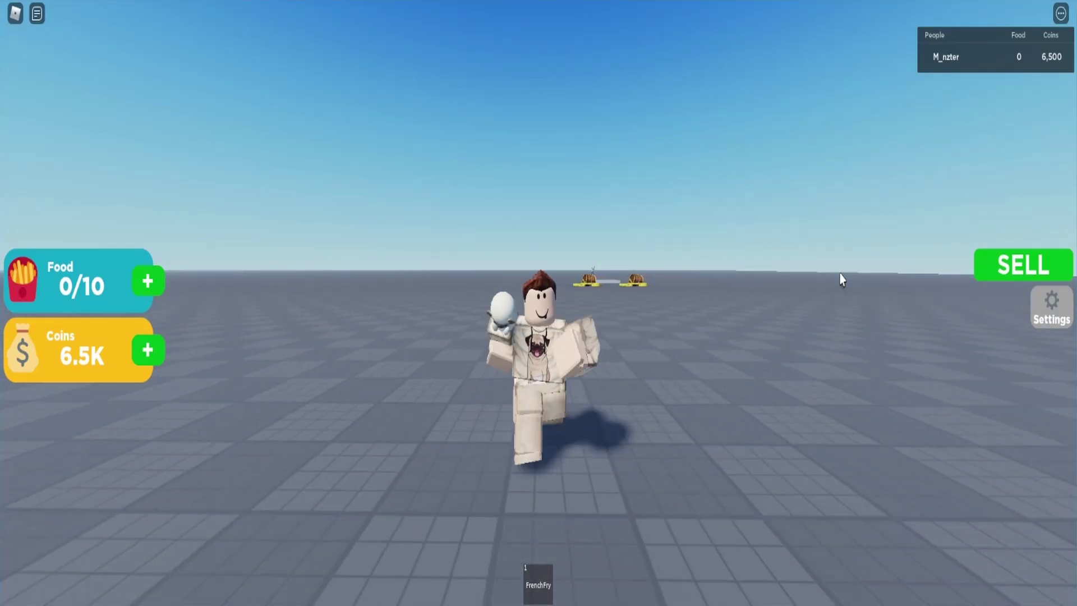
key(s)
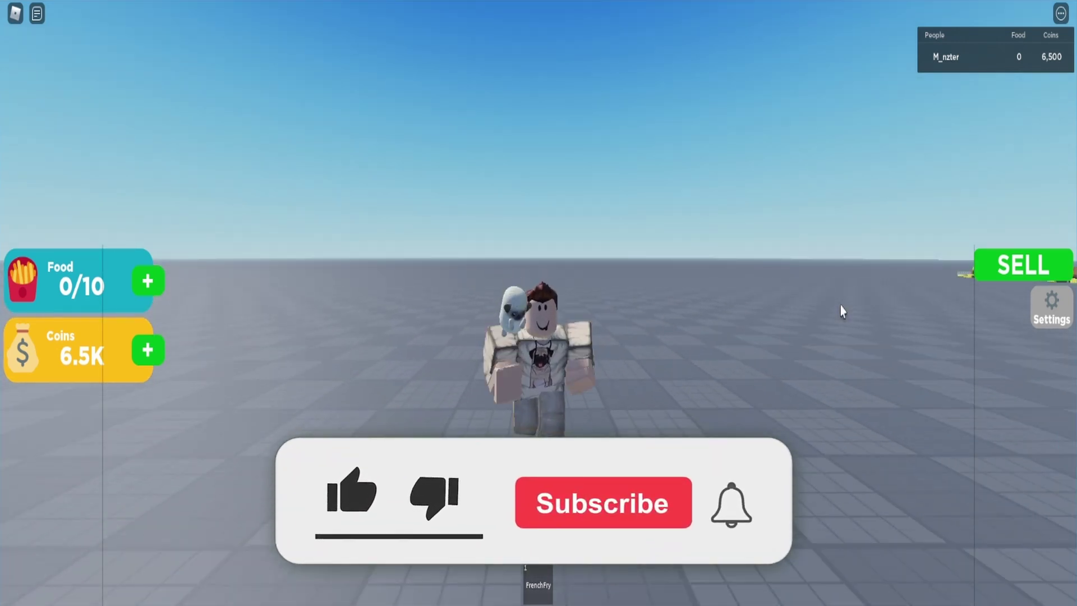
key(s)
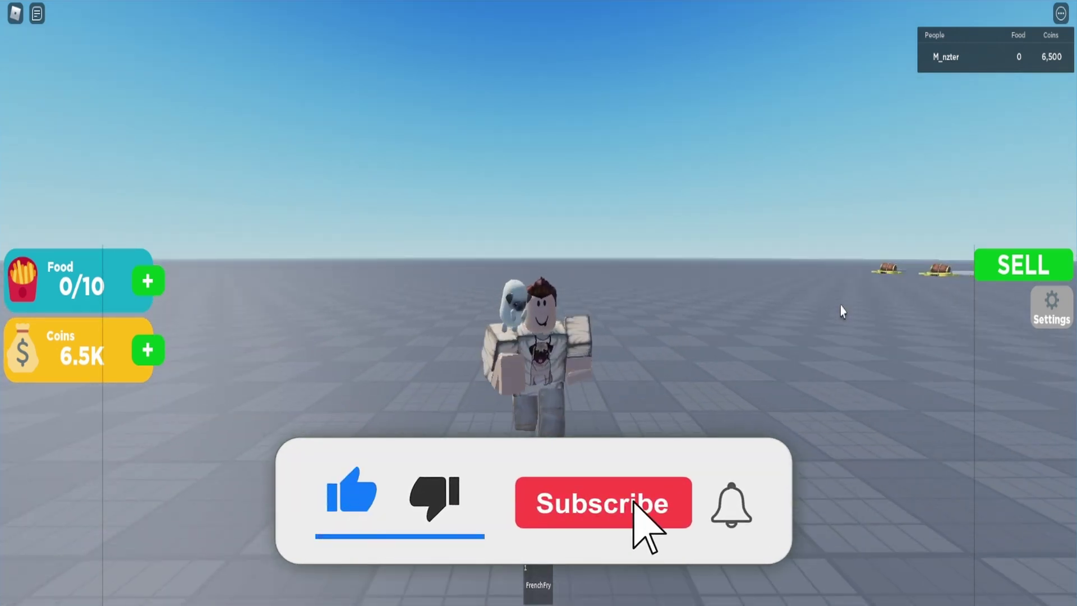
key(s)
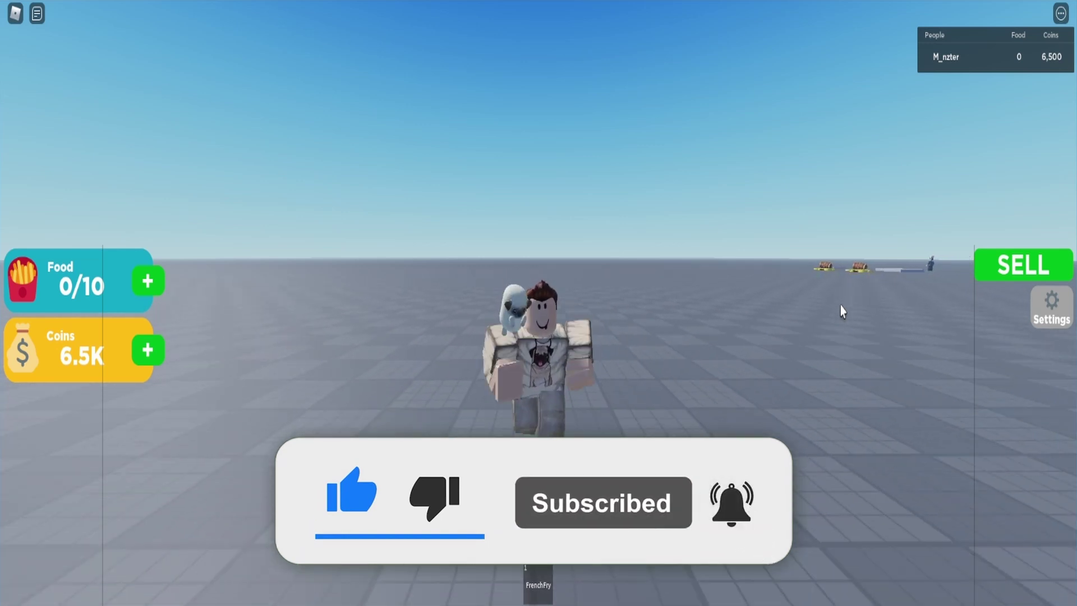
key(s)
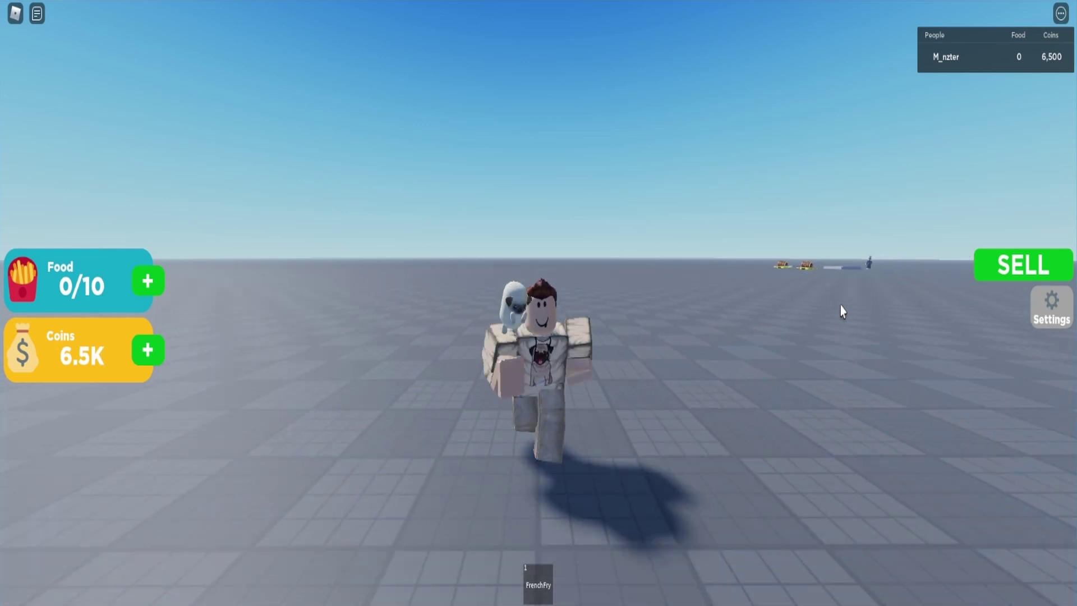
key(s)
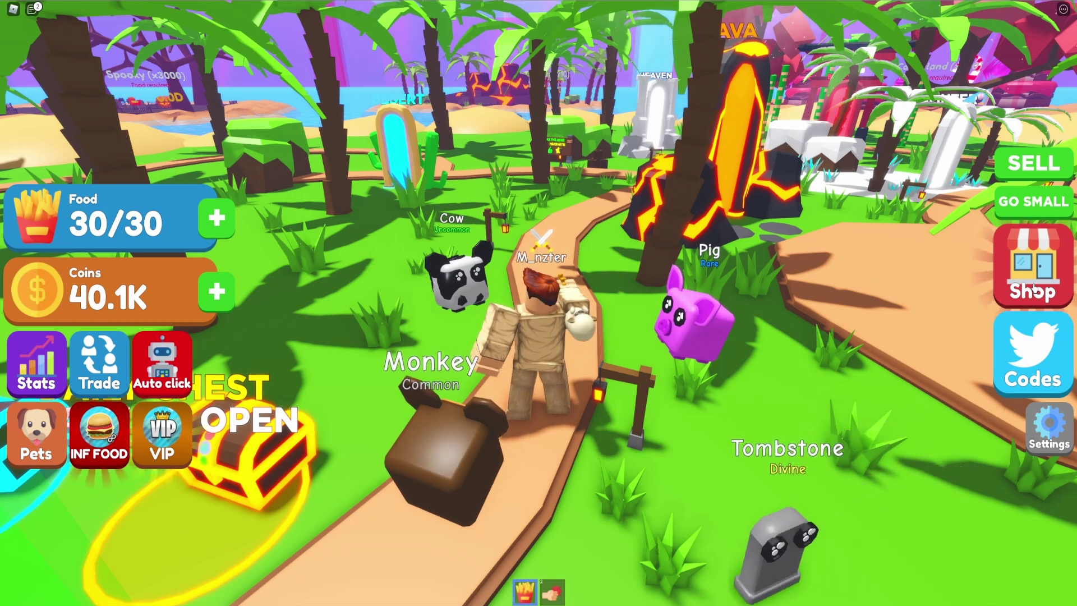
Step: Open the reference game's shop and examine its passes, boosts, ultra pets and coins categories
click(1034, 289)
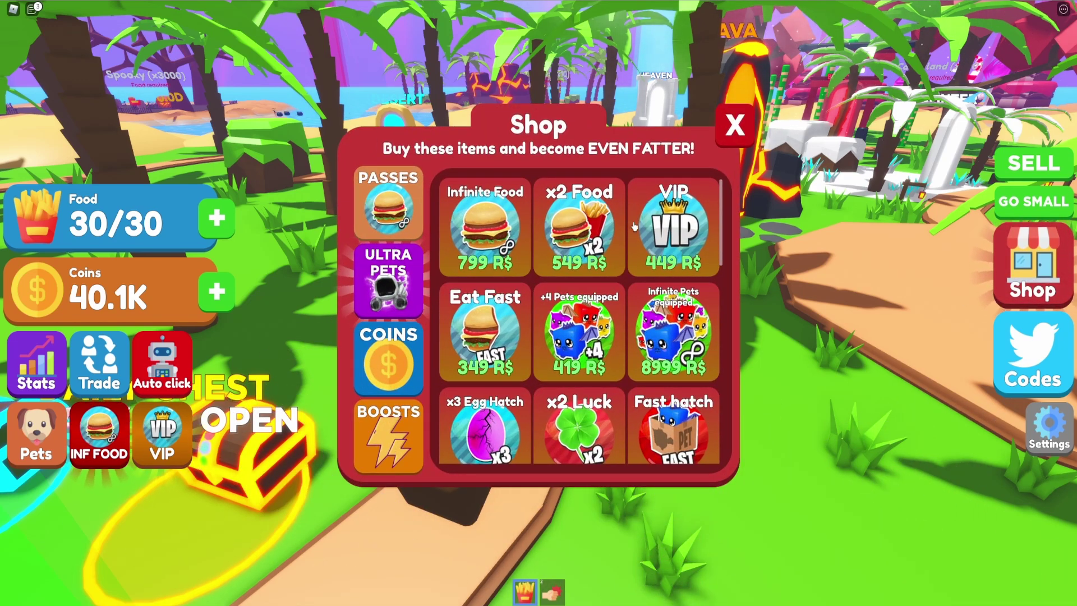
scroll(533, 314, down, 2)
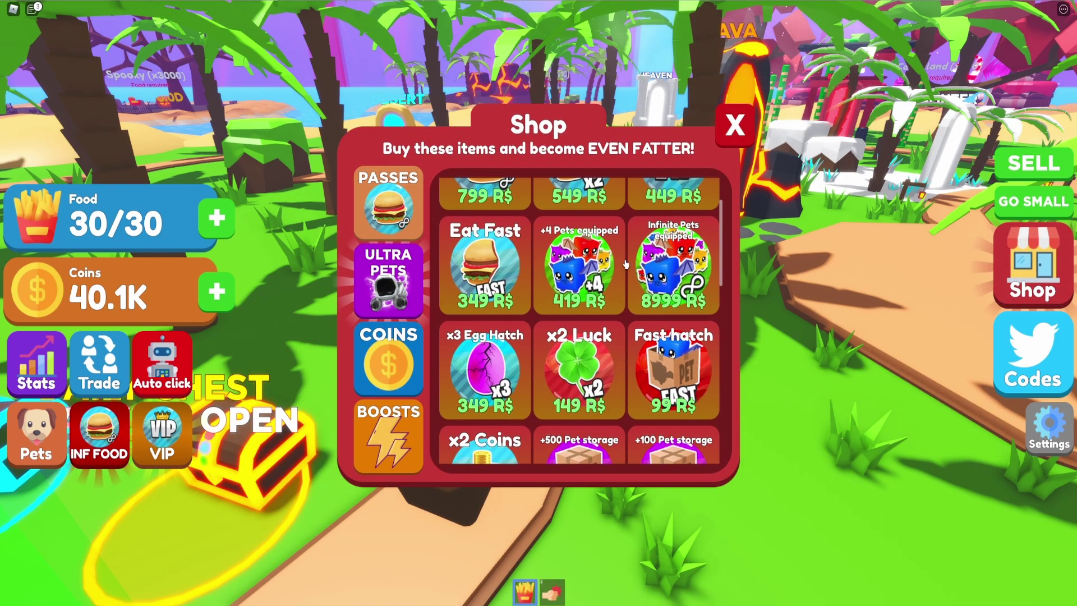
click(408, 369)
click(394, 223)
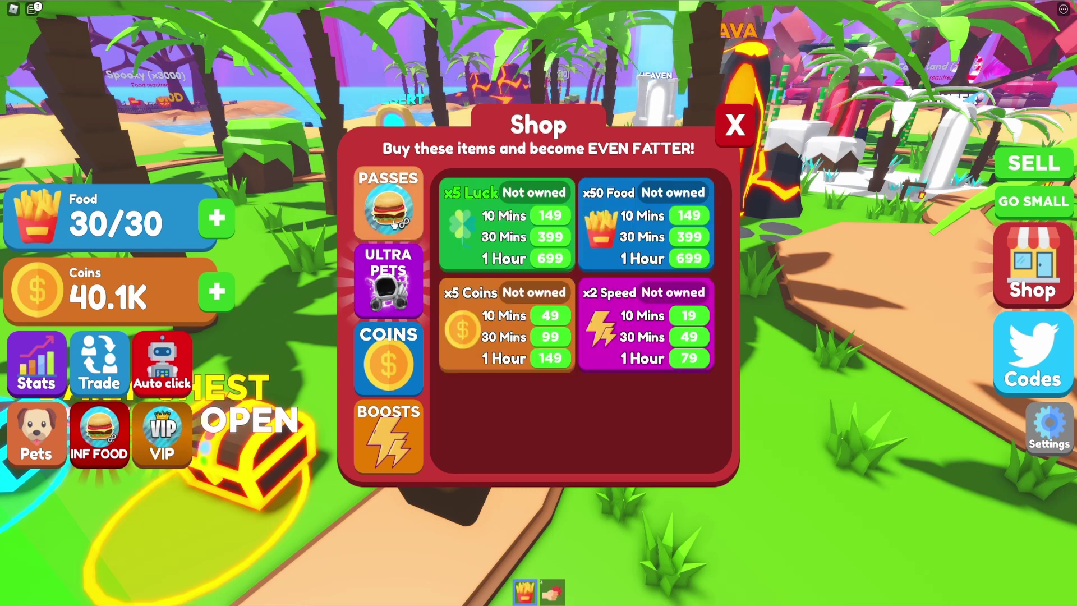
click(394, 224)
click(392, 277)
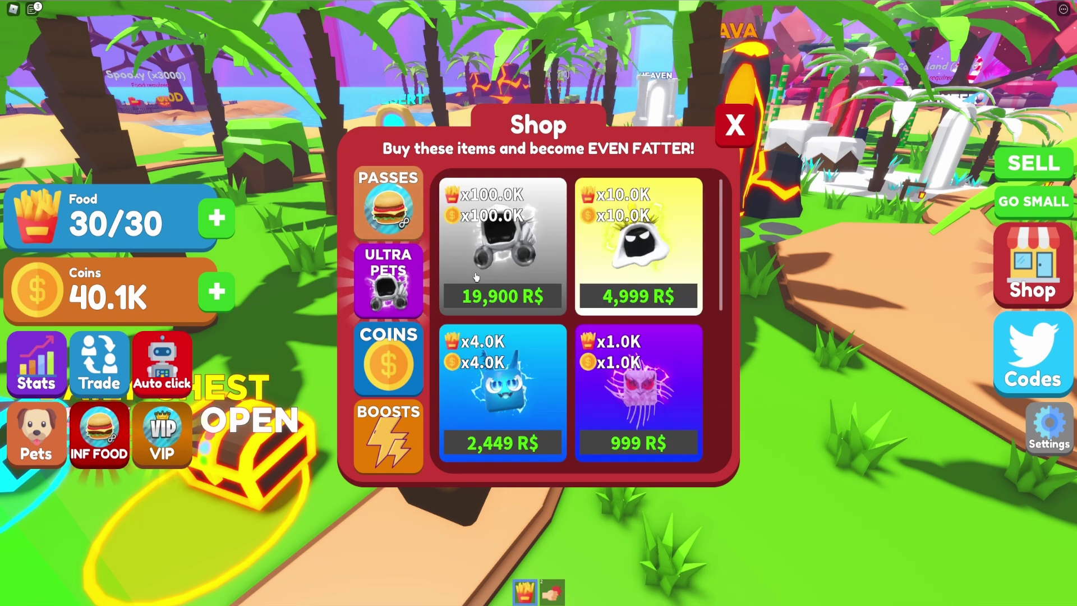
scroll(476, 276, down, 3)
click(388, 358)
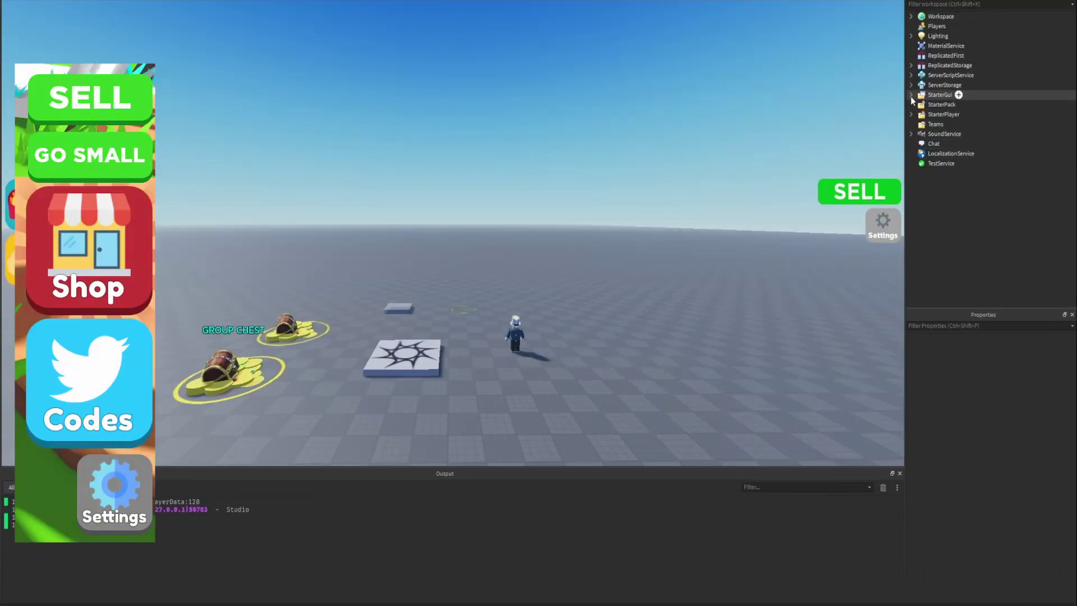
Step: Duplicate the Settings button inside StarterGui's Buttons > ButtonHolder and rename the copy Shop
click(929, 147)
click(920, 114)
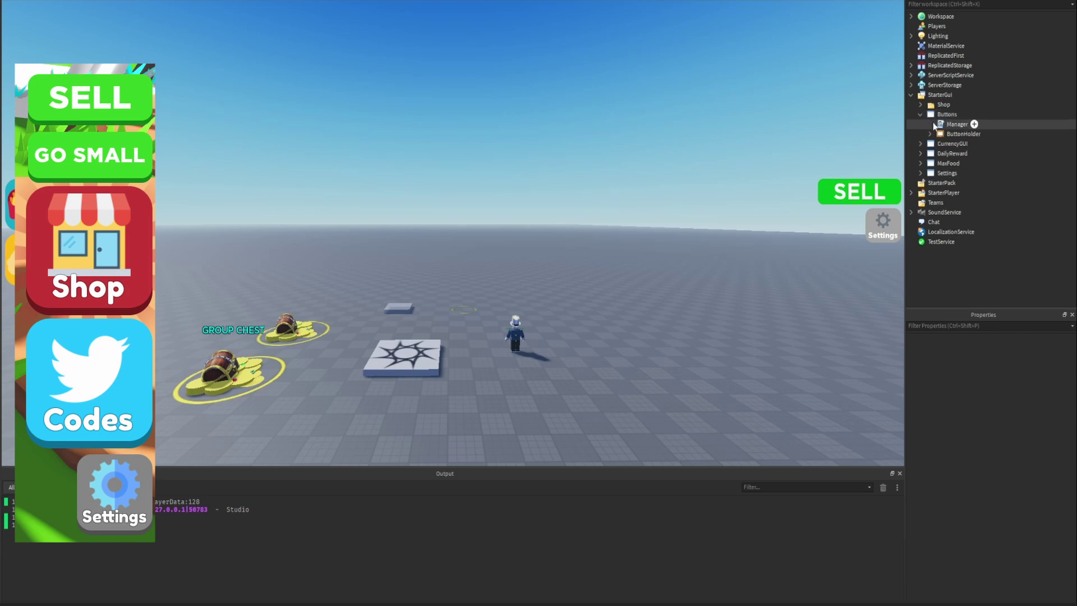
click(930, 132)
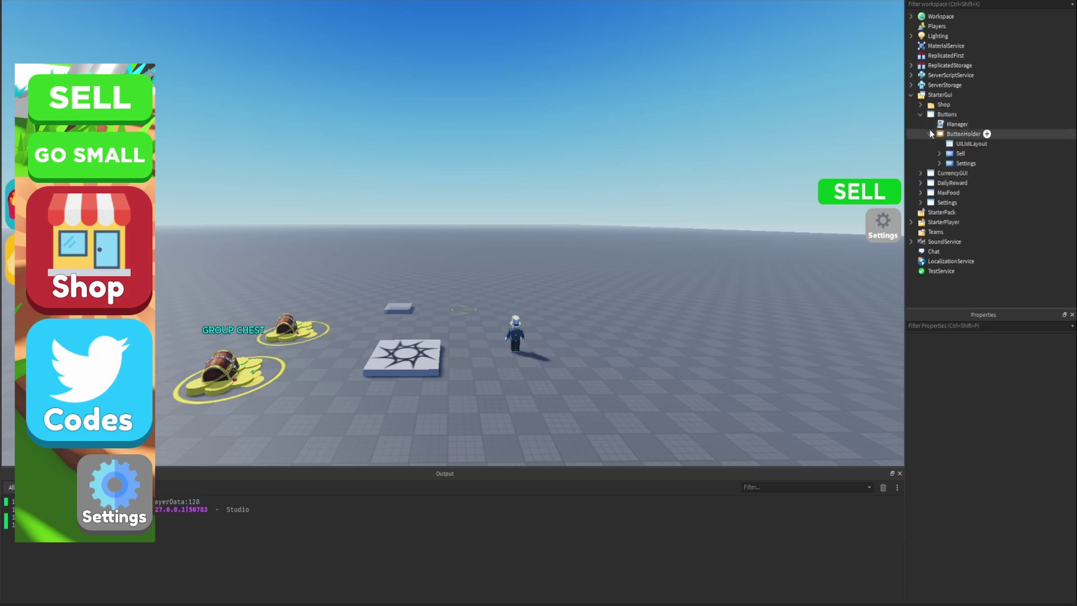
click(961, 163)
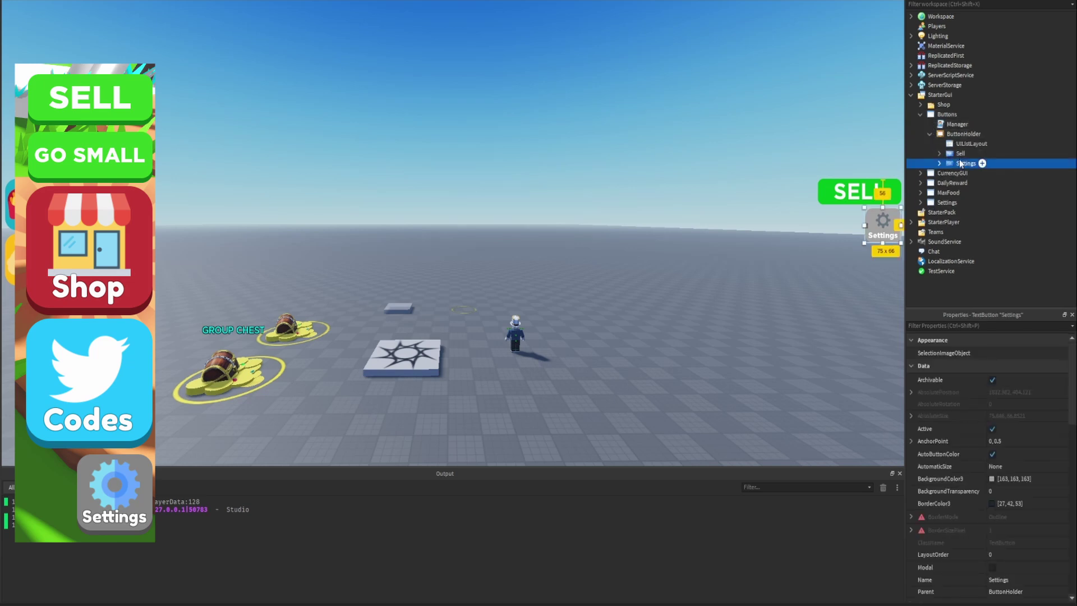
key(ctrl+d)
key(F2)
text(Shop)
key(Return)
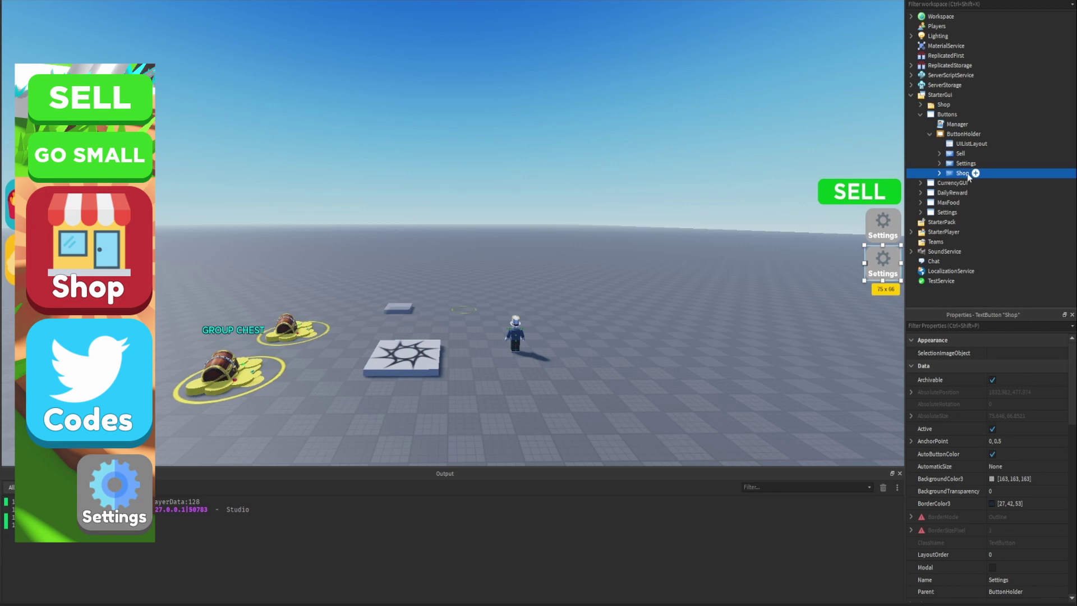
Step: Examine the LayoutOrder property of the existing Settings and Sell buttons in ButtonHolder
click(965, 163)
click(1023, 326)
text(lay)
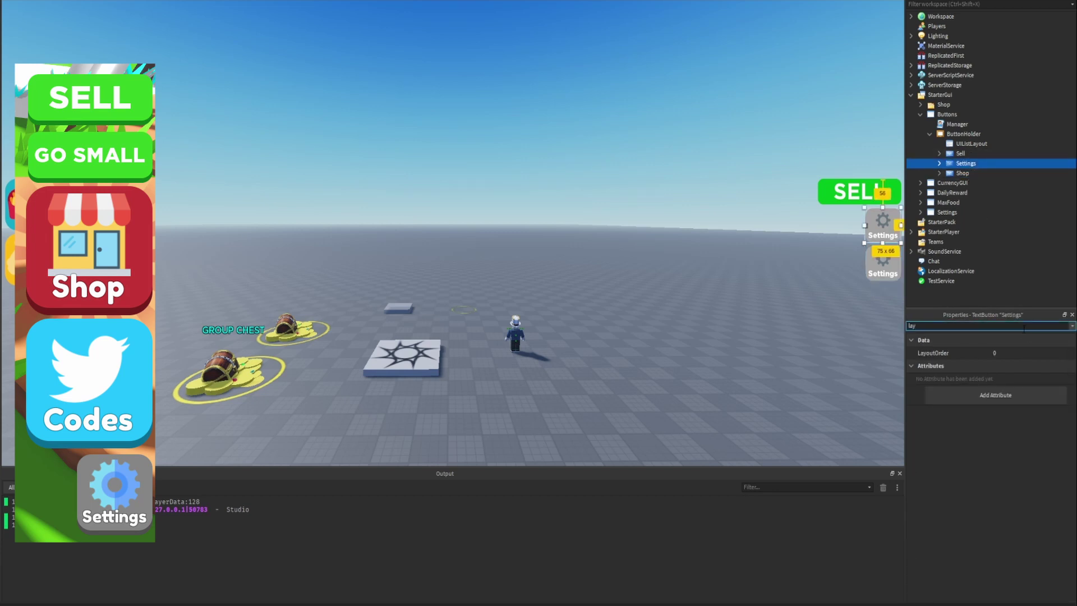
key(BackSpace)
key(BackSpace)
key(BackSpace)
click(956, 154)
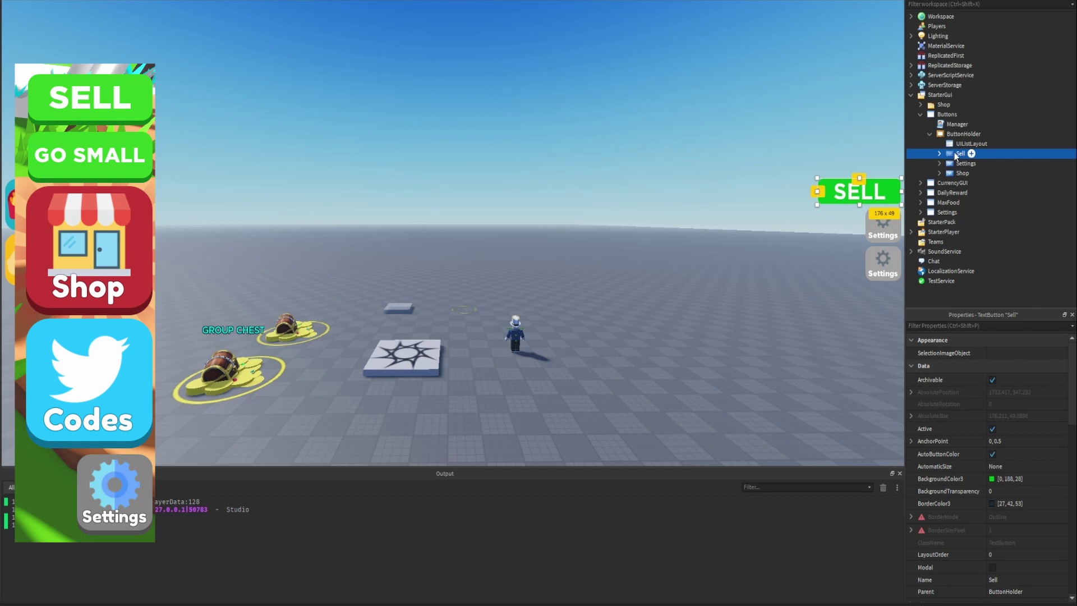
click(980, 327)
text(layo)
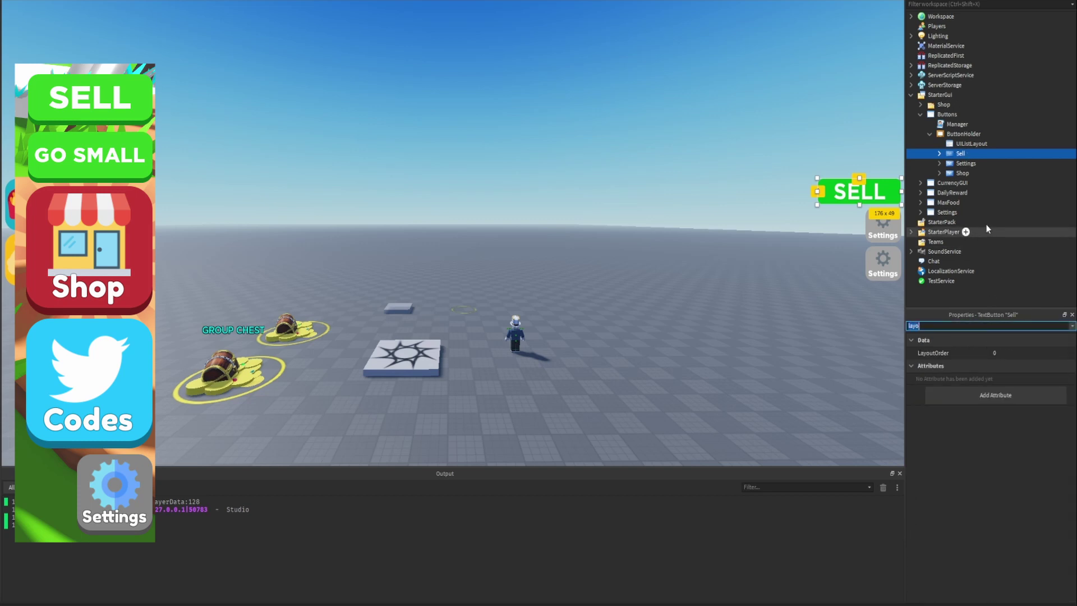
mouse_move(953, 158)
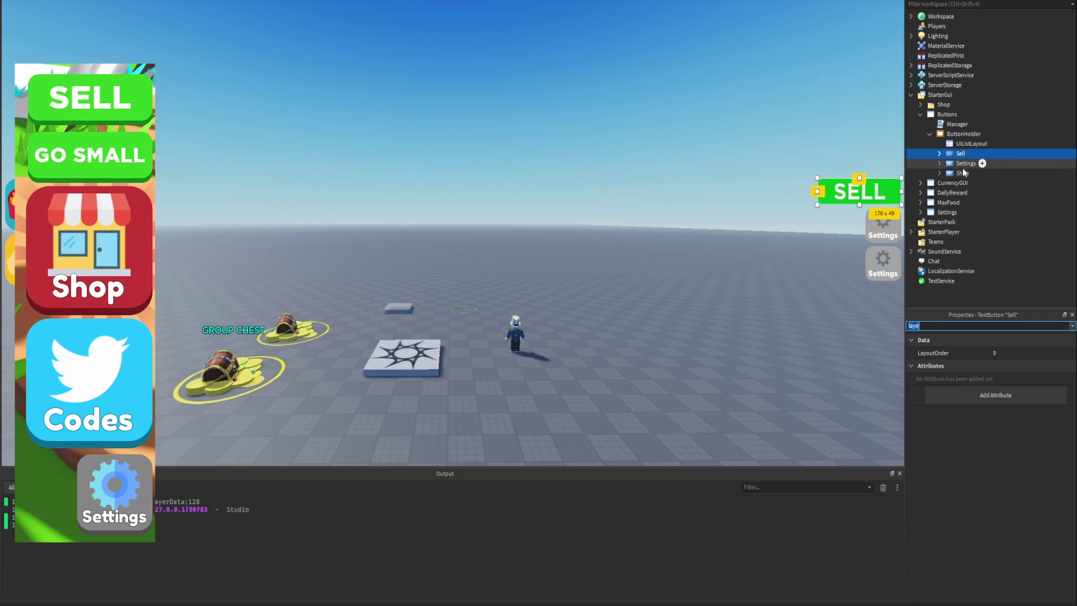
Step: Set LayoutOrder to 4 for the Settings button and to 2 for the Shop button
click(963, 164)
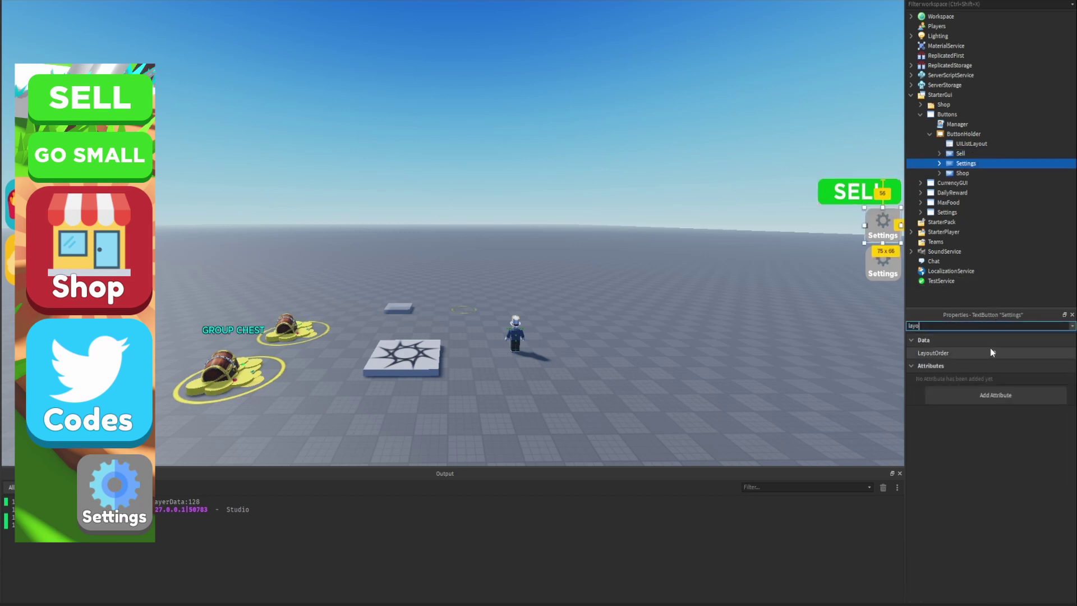
click(995, 353)
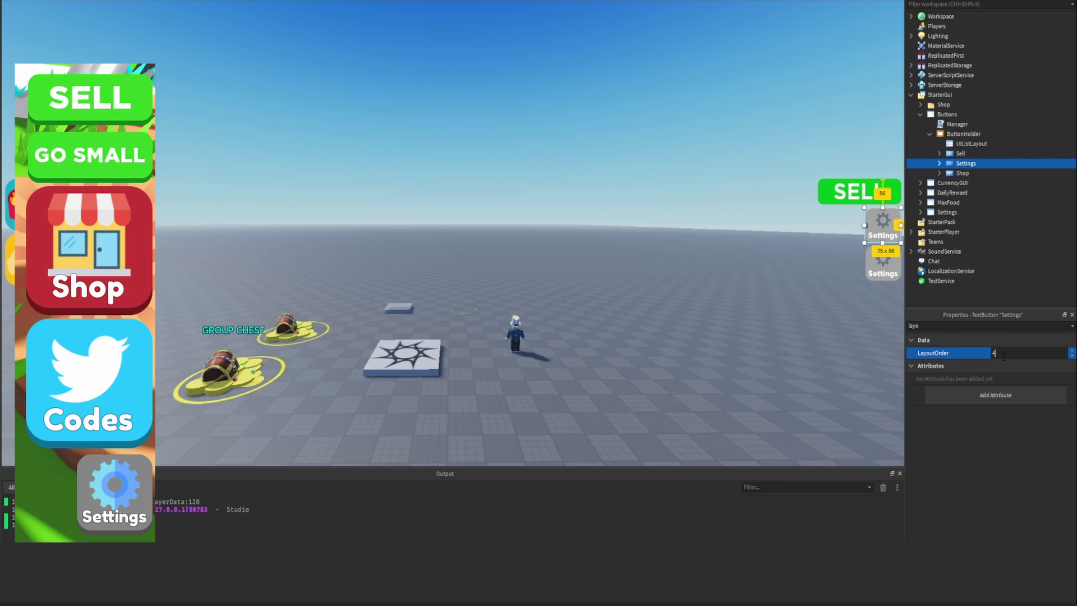
key(Return)
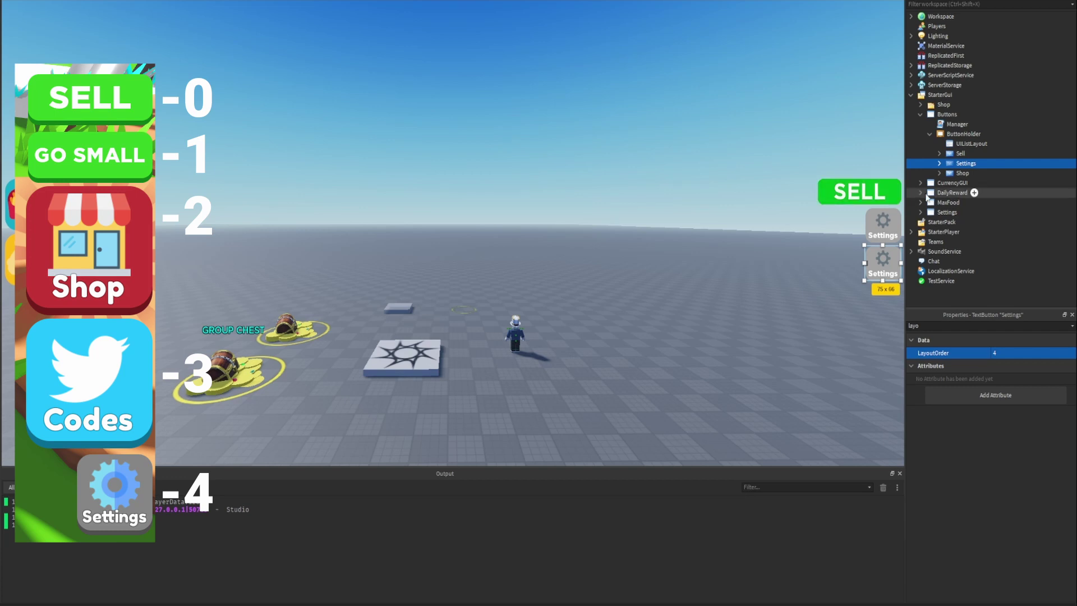
click(961, 173)
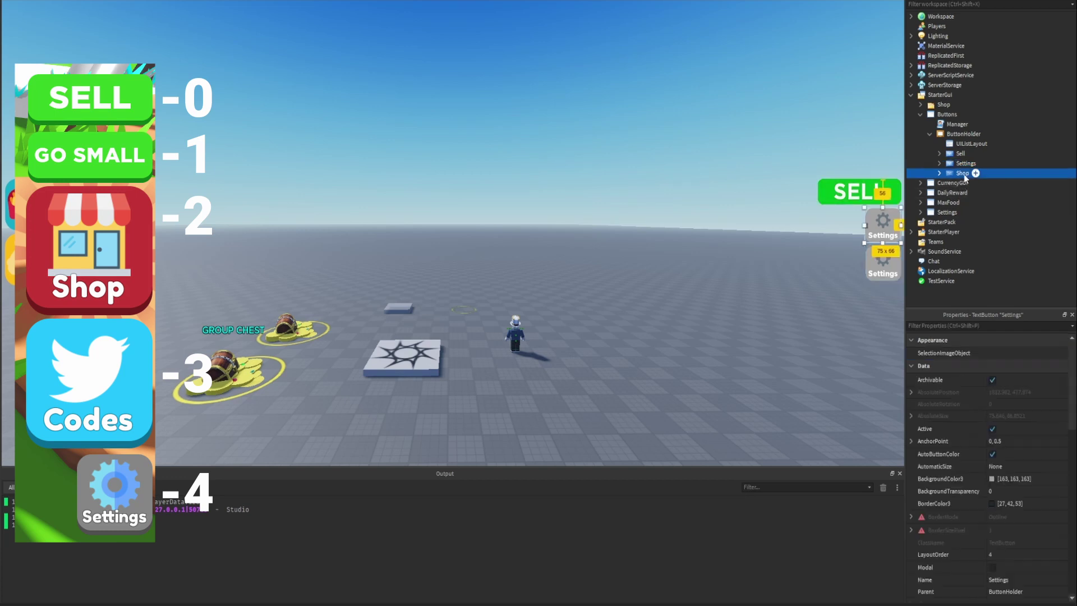
click(991, 354)
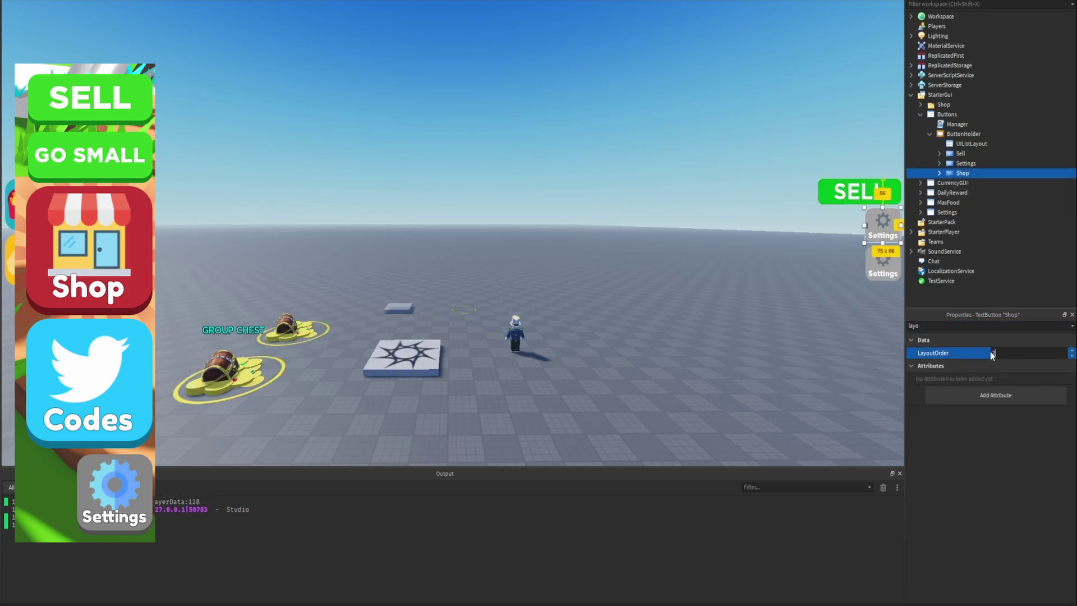
text(2)
key(Return)
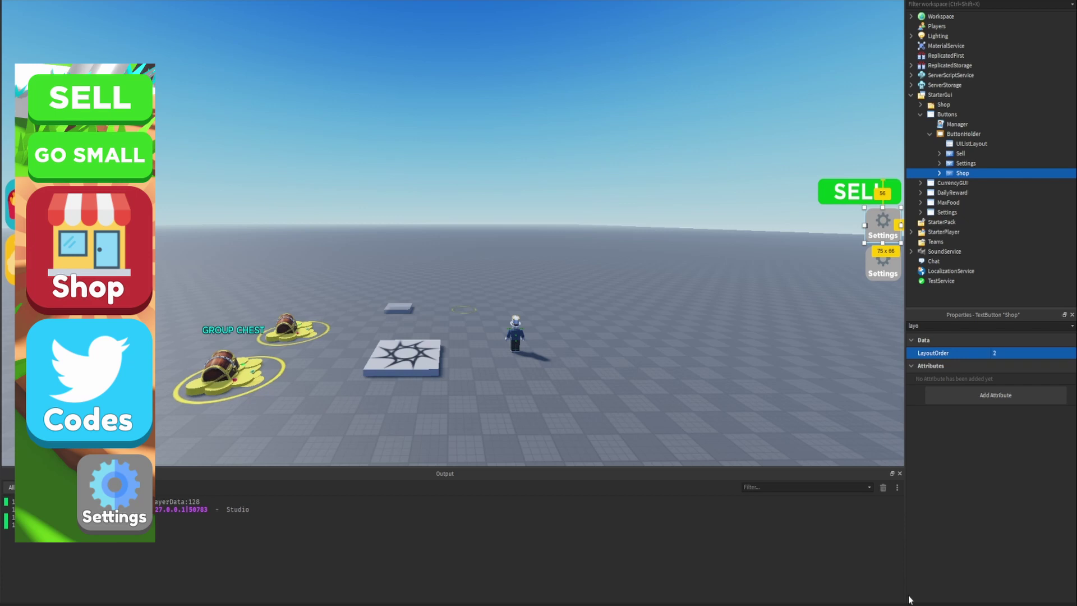
Step: Enlarge the Shop button to about 176 x 140 and set its BackgroundColor3 to red (198, 54, 54)
drag(861, 242, 860, 279)
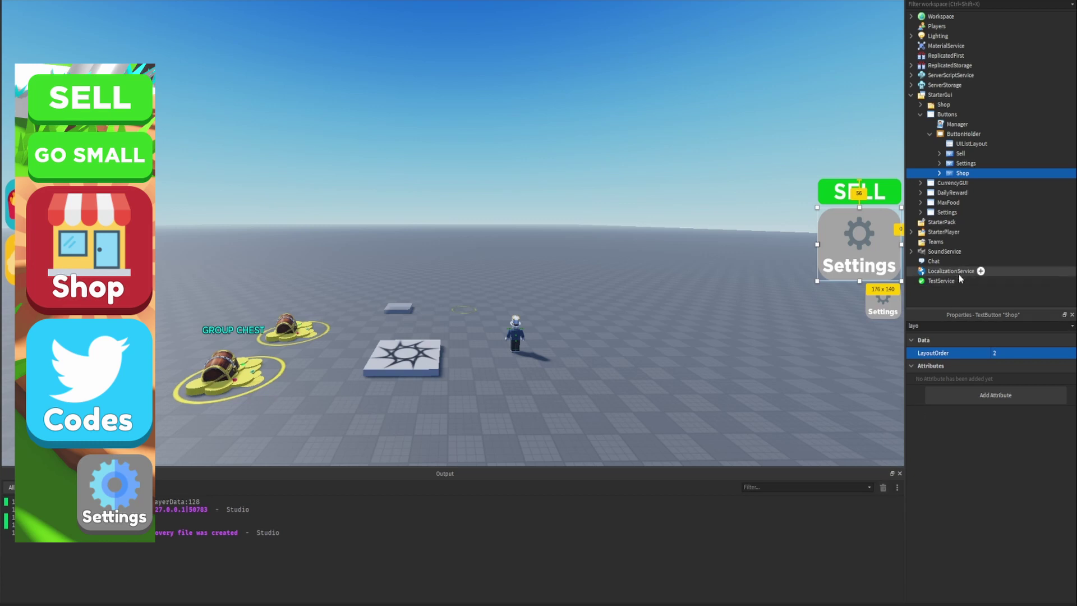
double_click(972, 326)
text(bac)
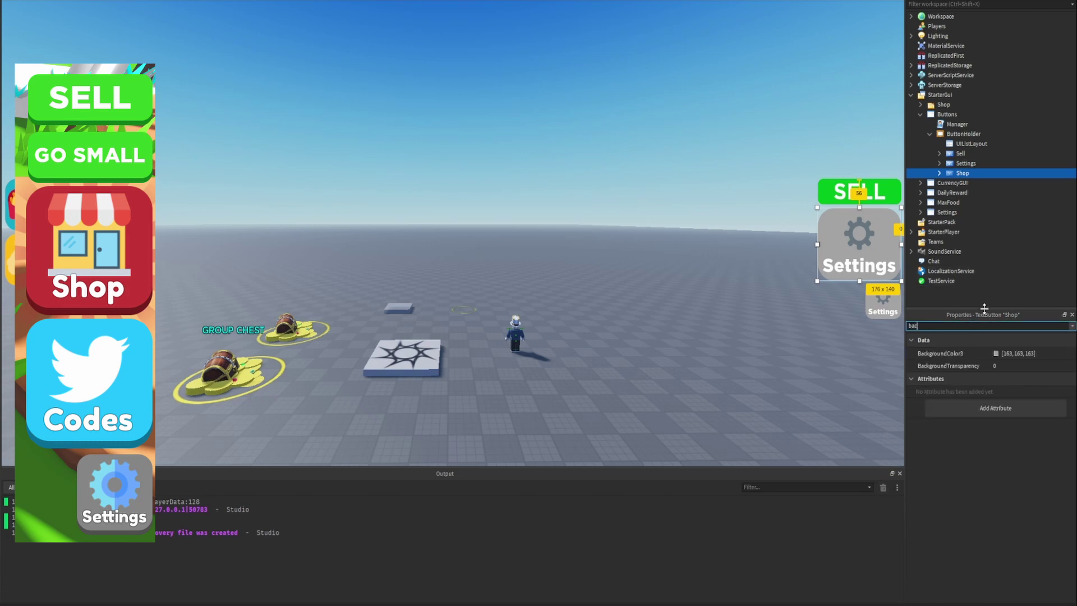
click(996, 353)
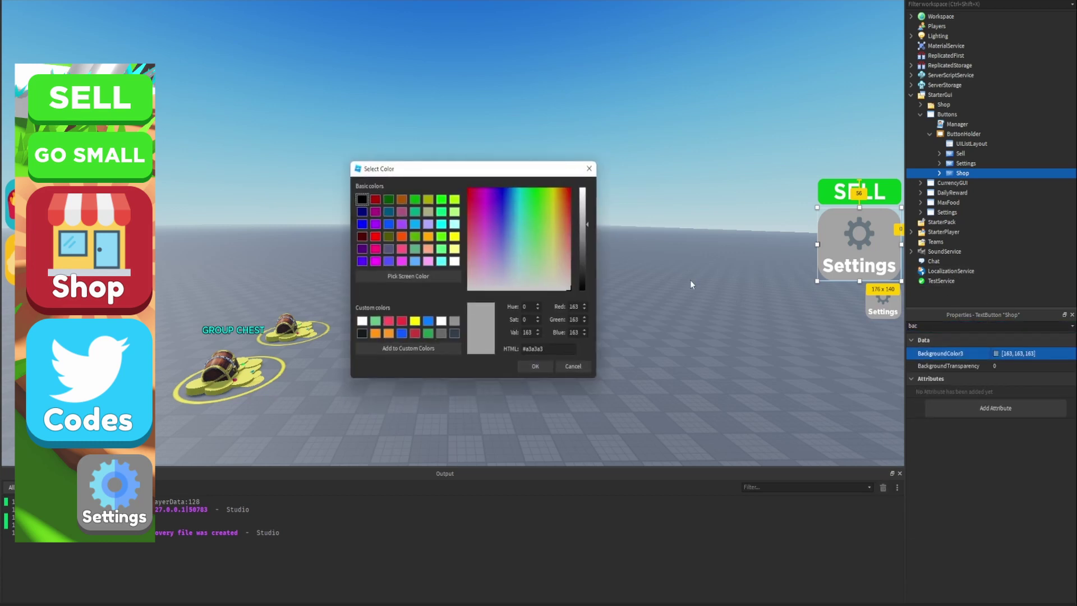
click(414, 333)
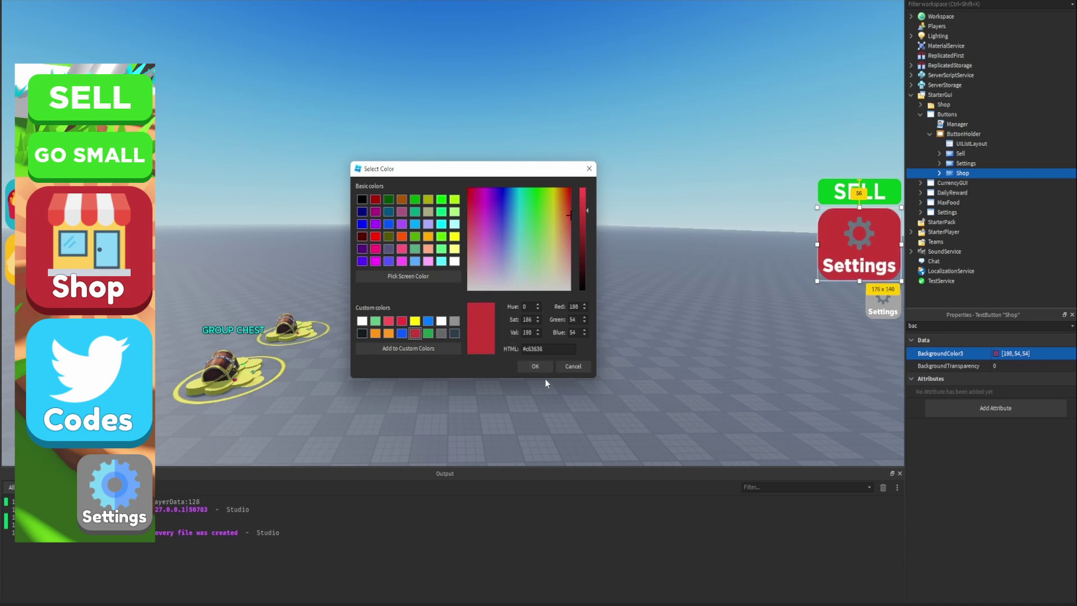
click(535, 366)
Step: Shorten the Title label inside the Shop button to about 156 x 61 so it fits within the button
click(940, 172)
click(970, 192)
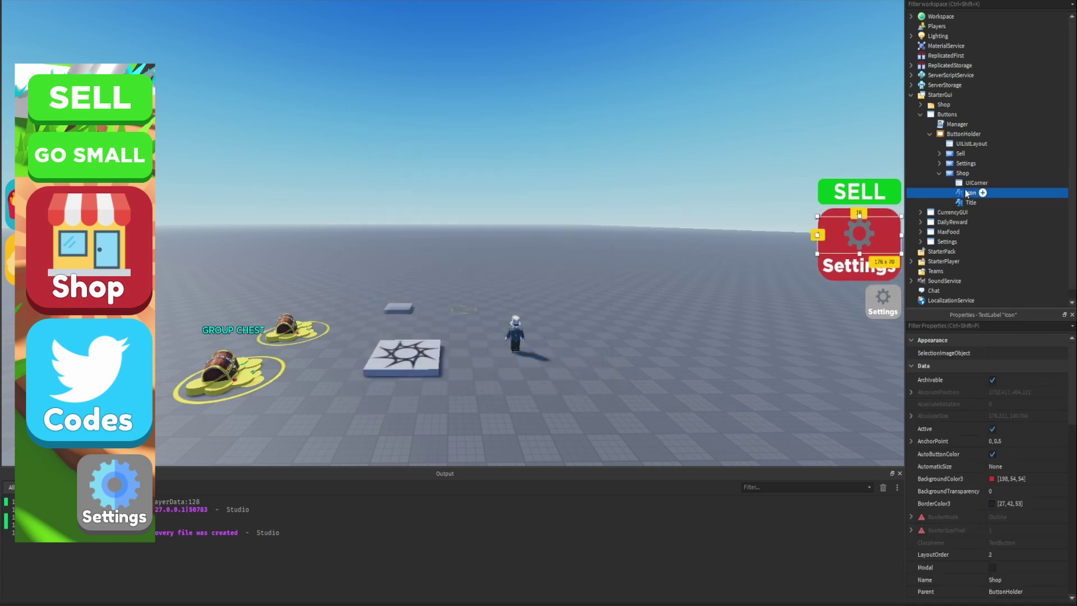
click(970, 203)
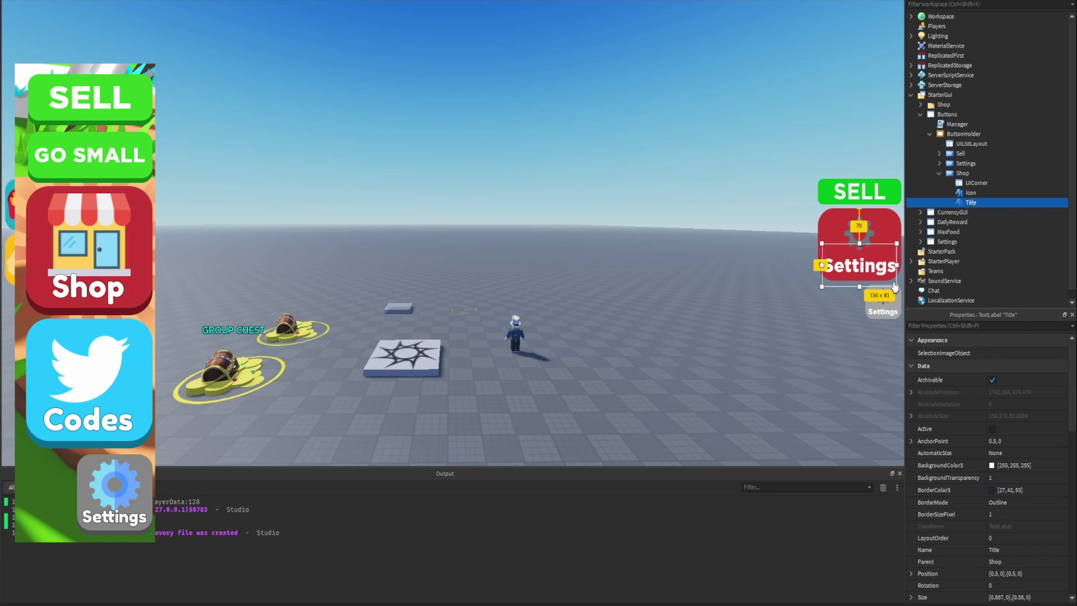
drag(858, 288, 861, 281)
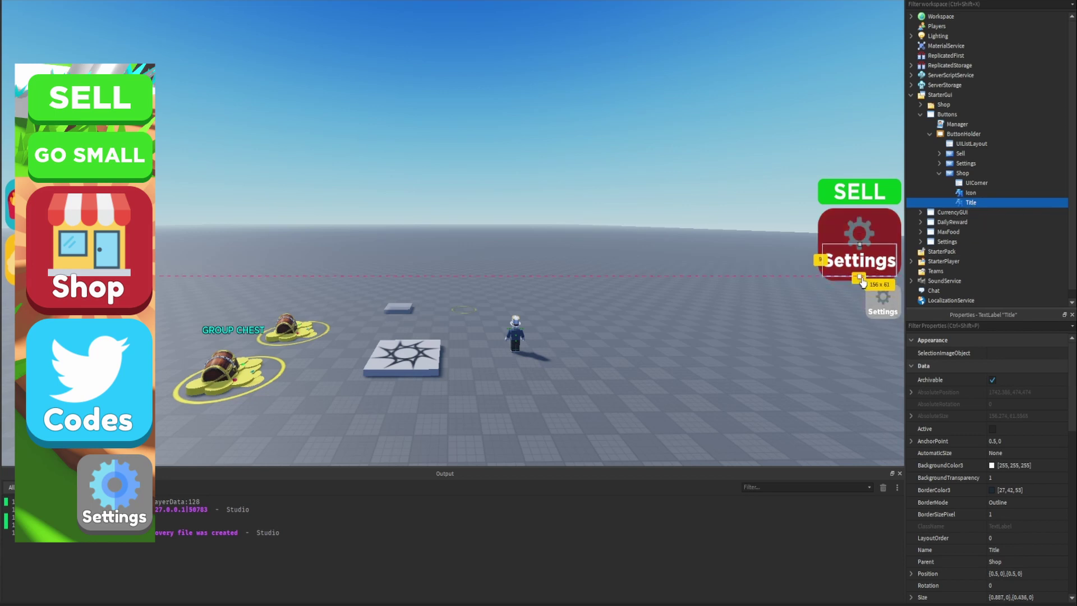
Step: Set the Text property of the Shop button's Title label to "Shop"
click(973, 321)
text(text)
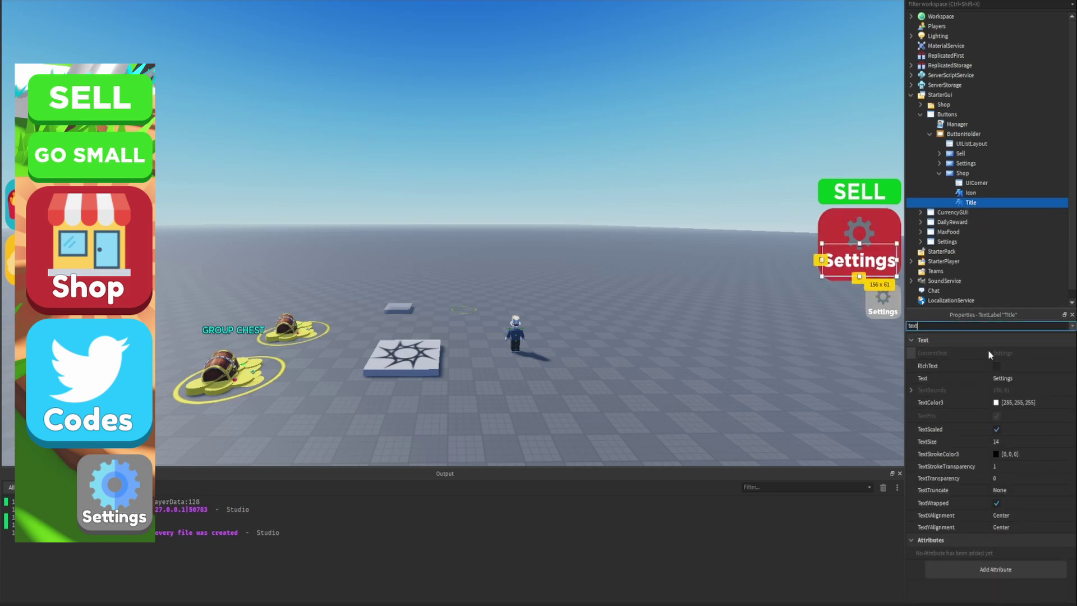
click(1002, 378)
text(Sho)
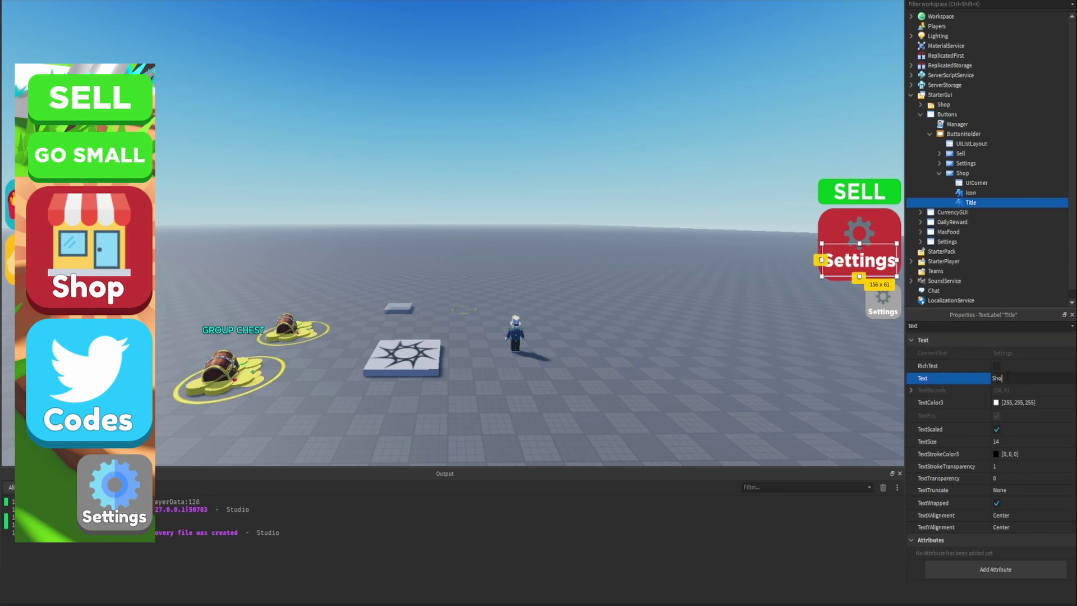
text(p)
Step: Replace the gear in the Text of the Shop button's Icon label with the house-with-garden emoji
click(970, 192)
click(989, 325)
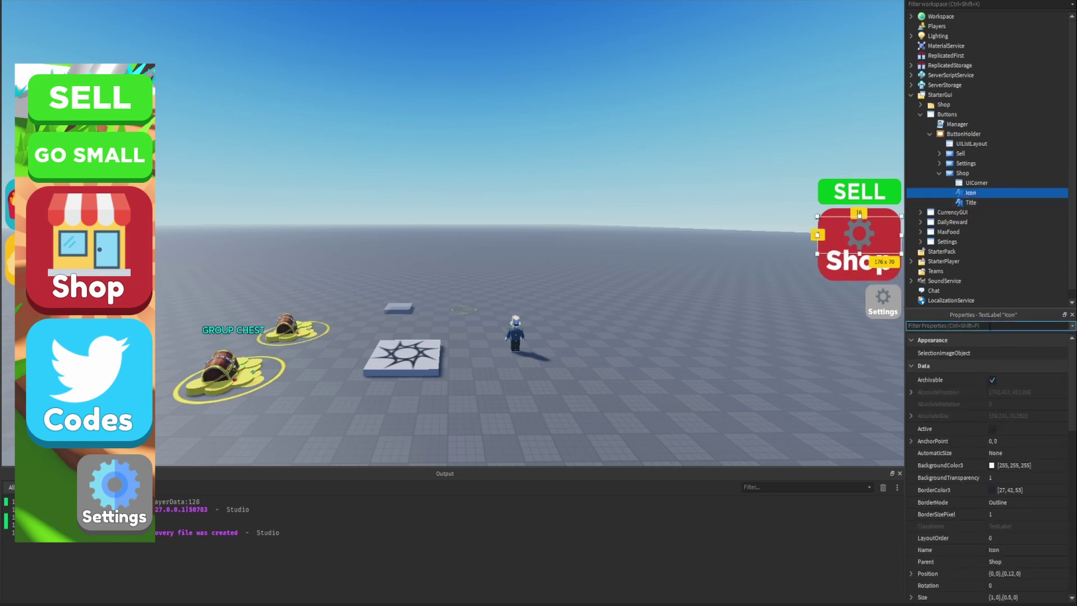
text(text)
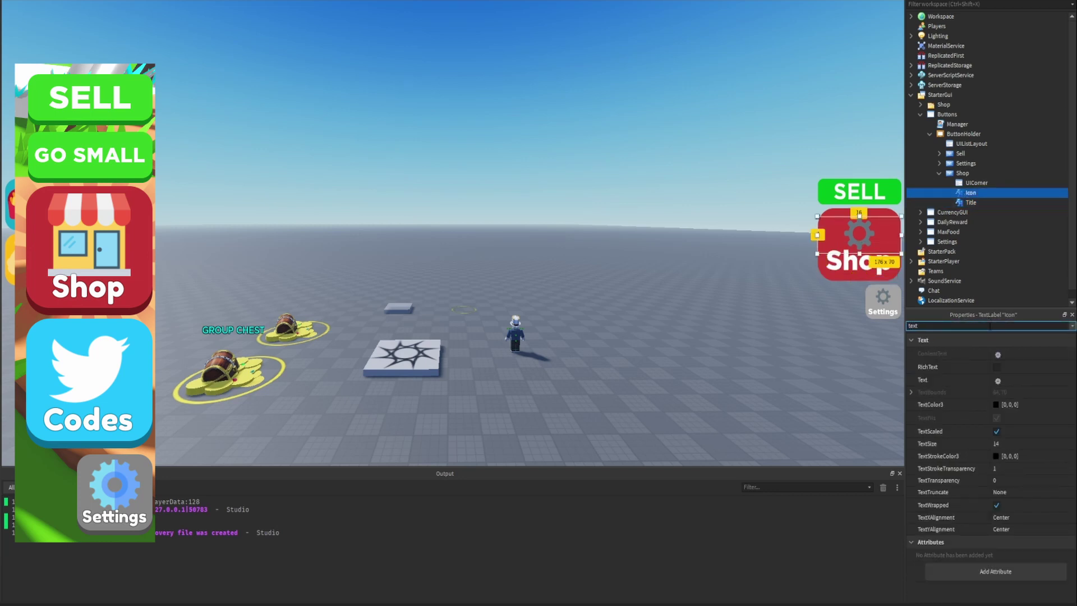
click(1018, 380)
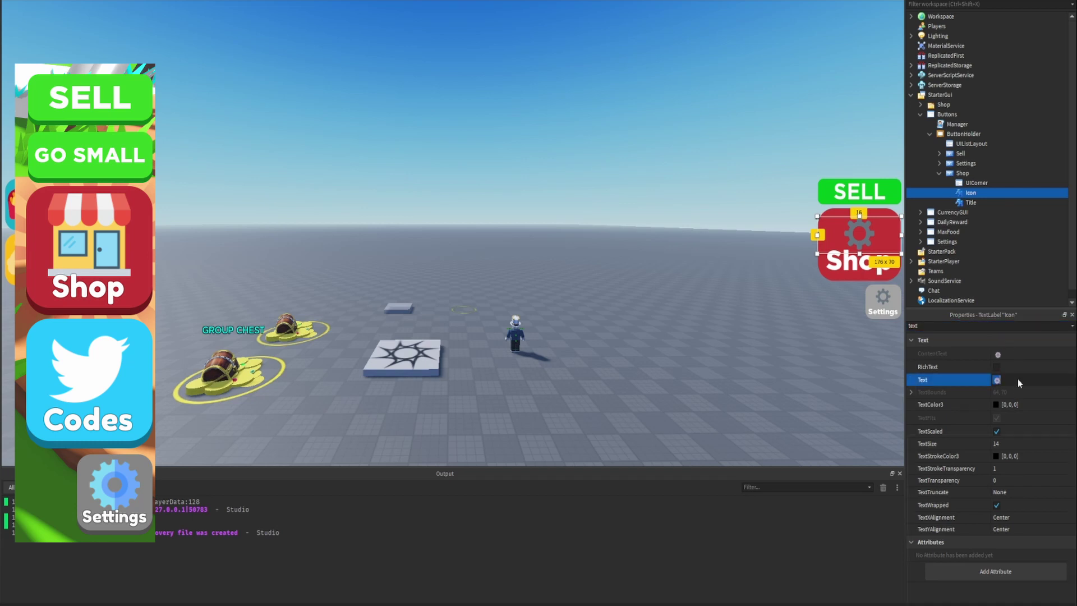
key(super+period)
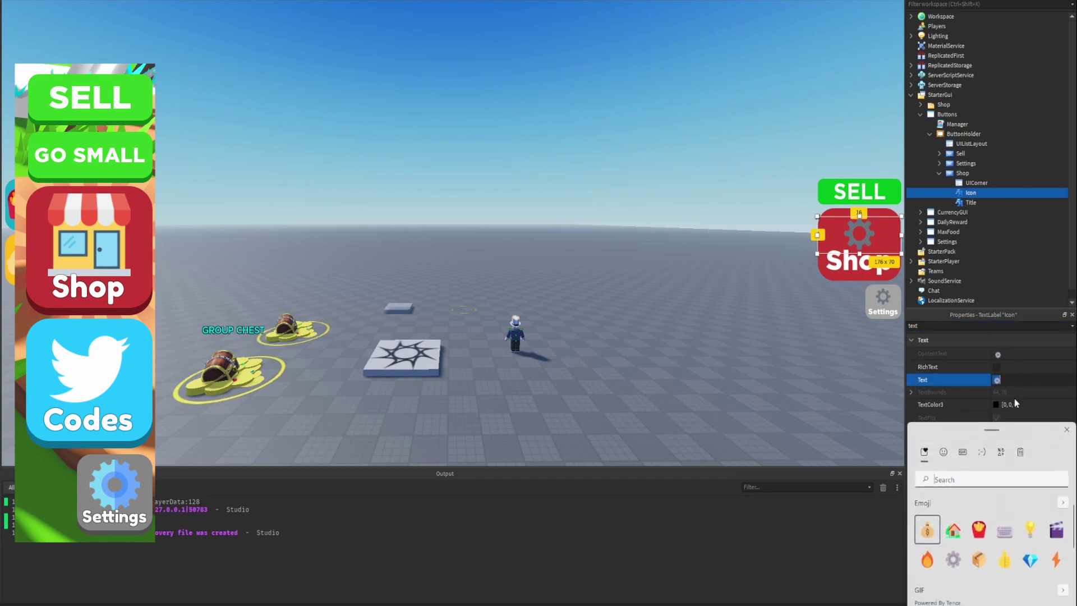
click(953, 530)
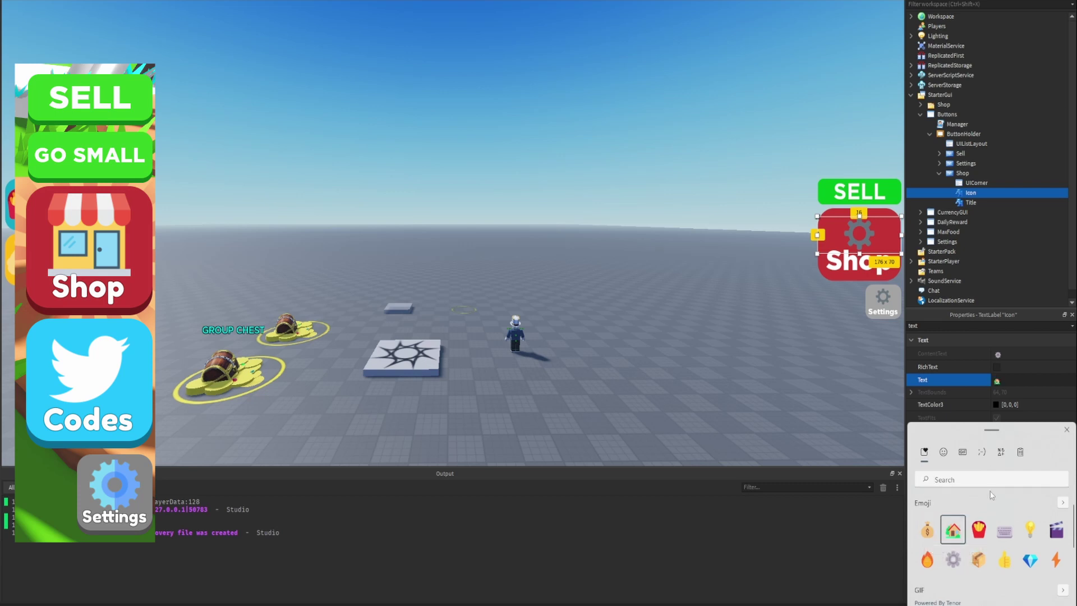
click(1015, 376)
click(848, 90)
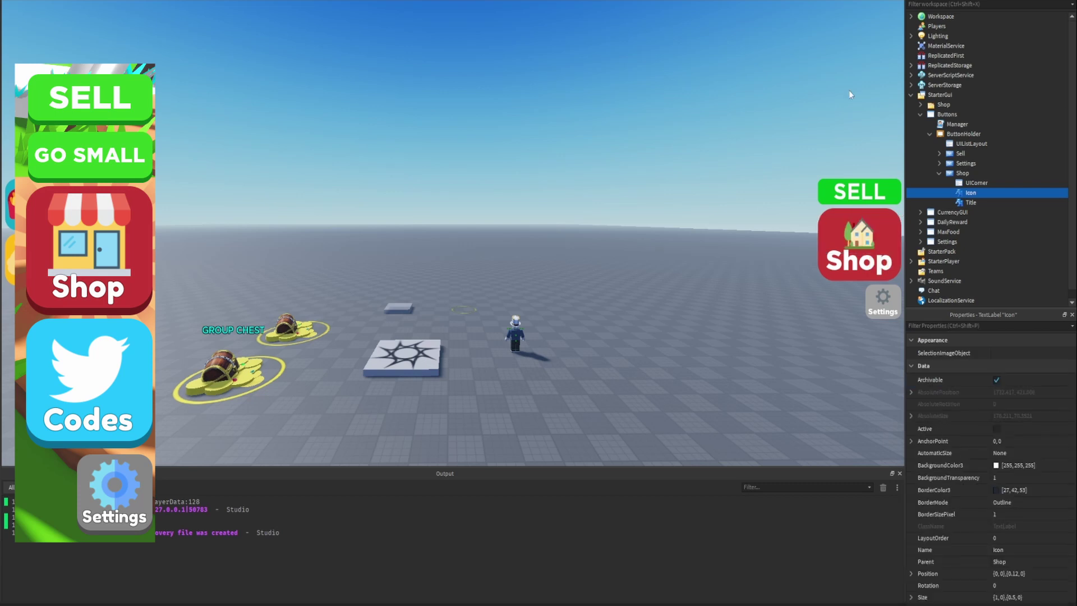
Step: Narrow the Shop button's Title label to about 133 x 61 and centre it horizontally with an X position scale of 0.5
scroll(848, 90, down, 2)
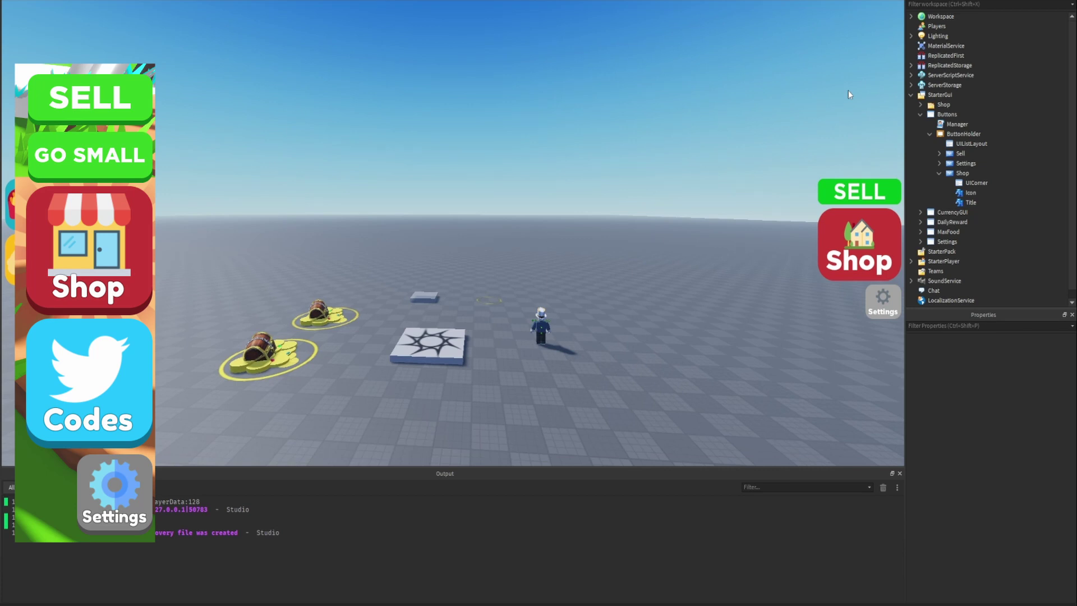
click(895, 263)
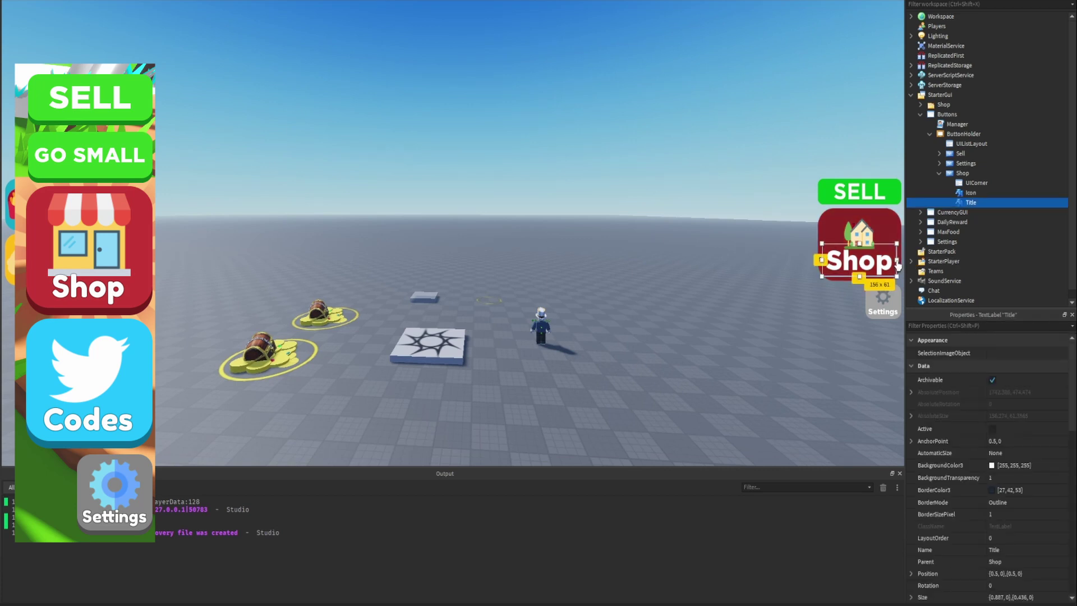
drag(896, 265, 887, 265)
click(987, 326)
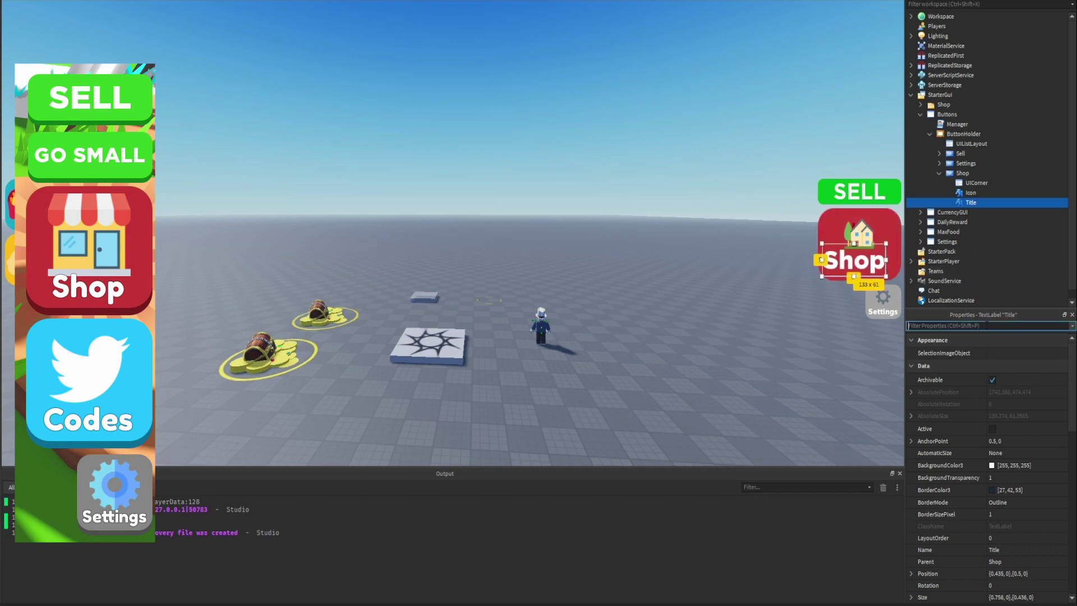
text(po)
click(1006, 378)
text(0.5)
key(Return)
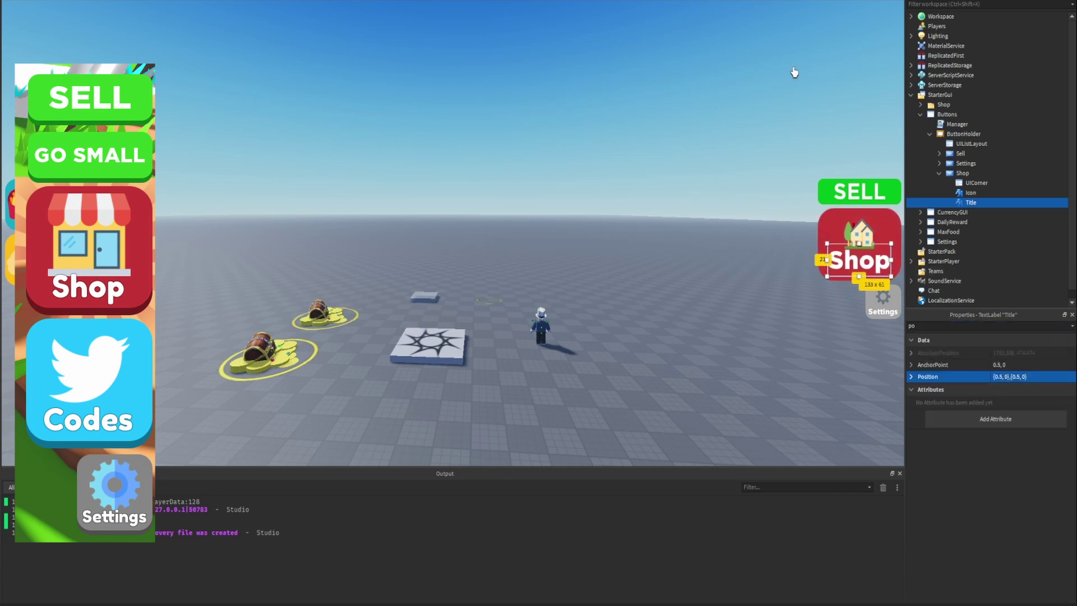
click(793, 72)
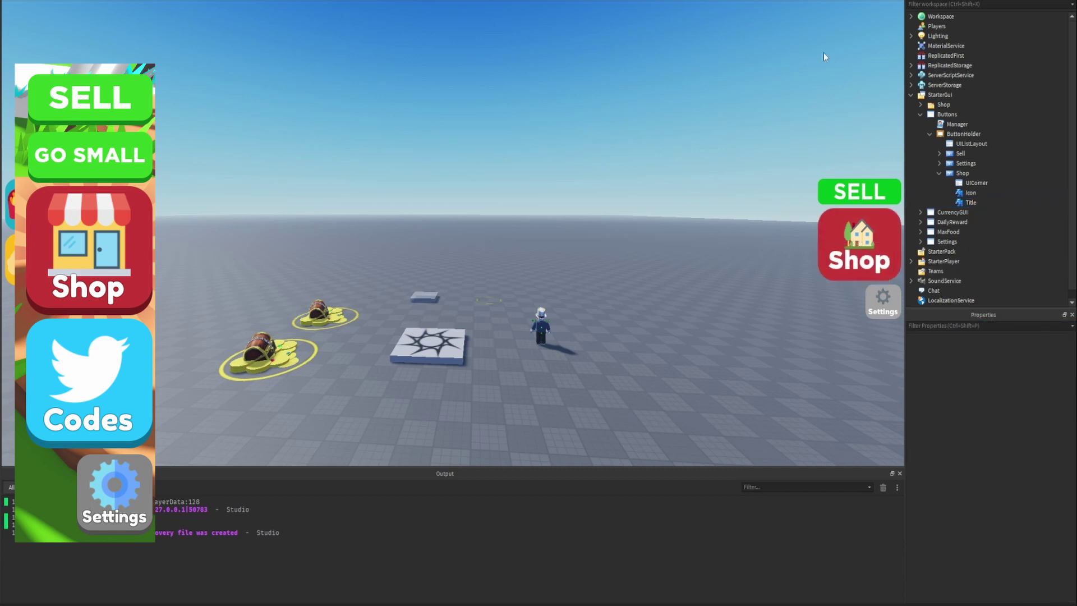
Step: Preview the interface on an emulated iPhone 5 and set the padding offset of ButtonHolder's UIListLayout to 0
click(894, 1)
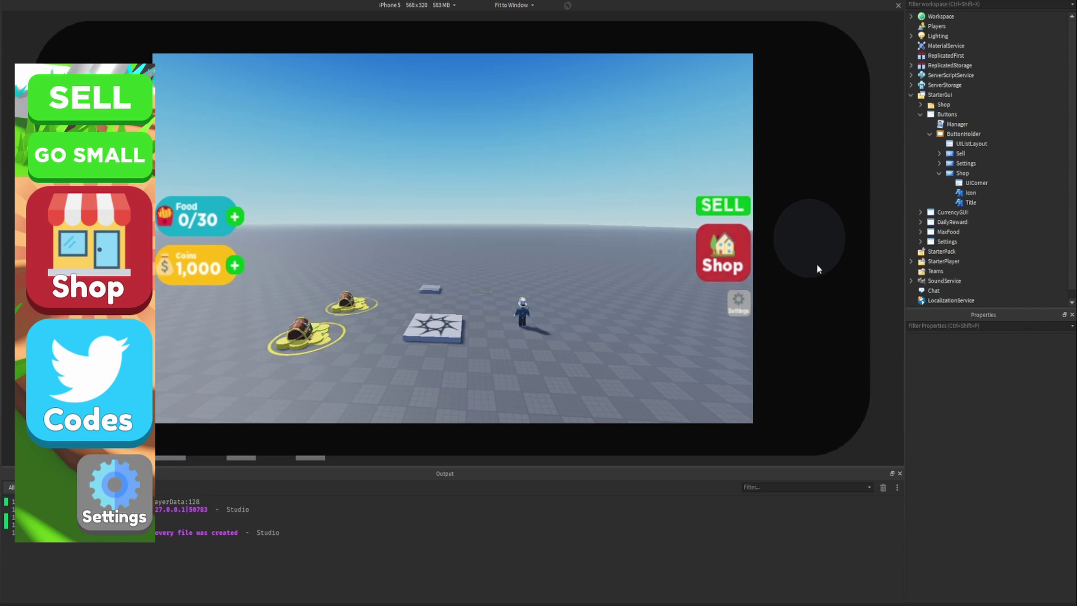
click(970, 143)
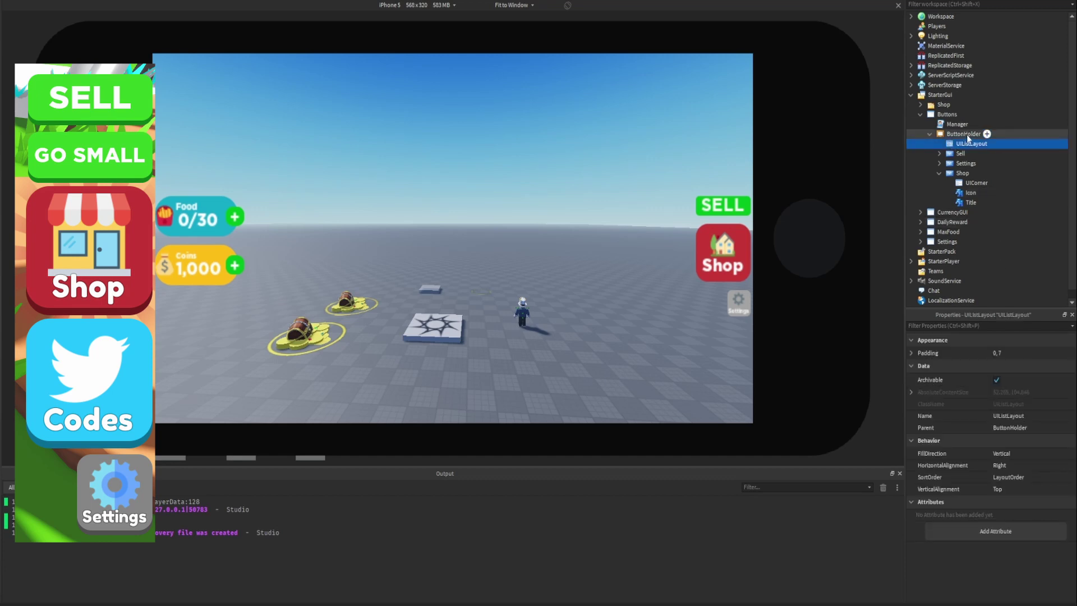
click(911, 353)
click(1005, 377)
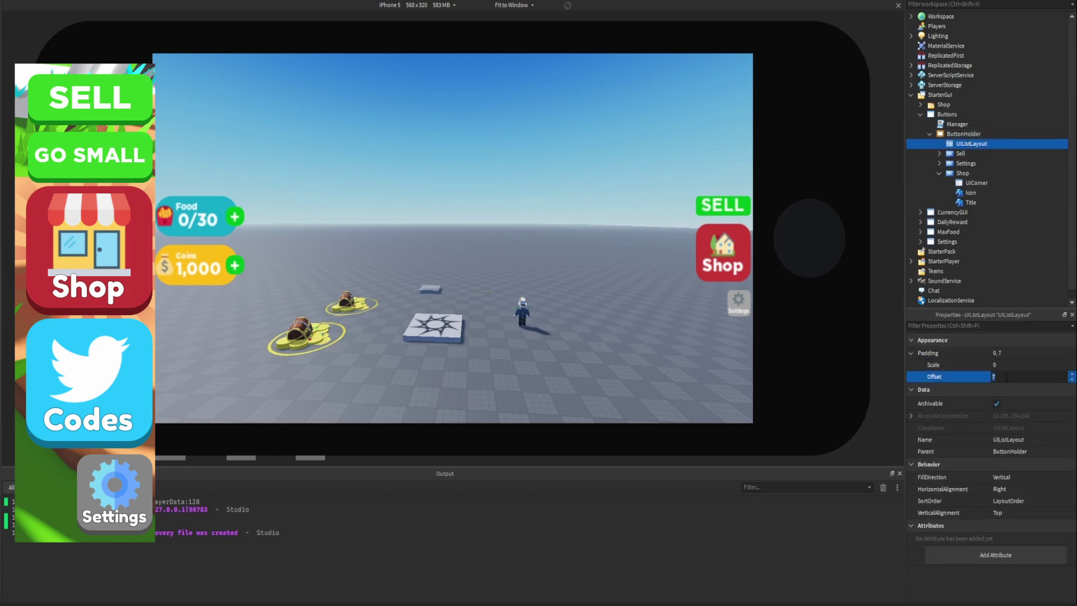
text(0)
key(Return)
Step: Try padding scales of 0.02 and 0.05 on ButtonHolder's UIListLayout and leave the phone preview
click(1002, 365)
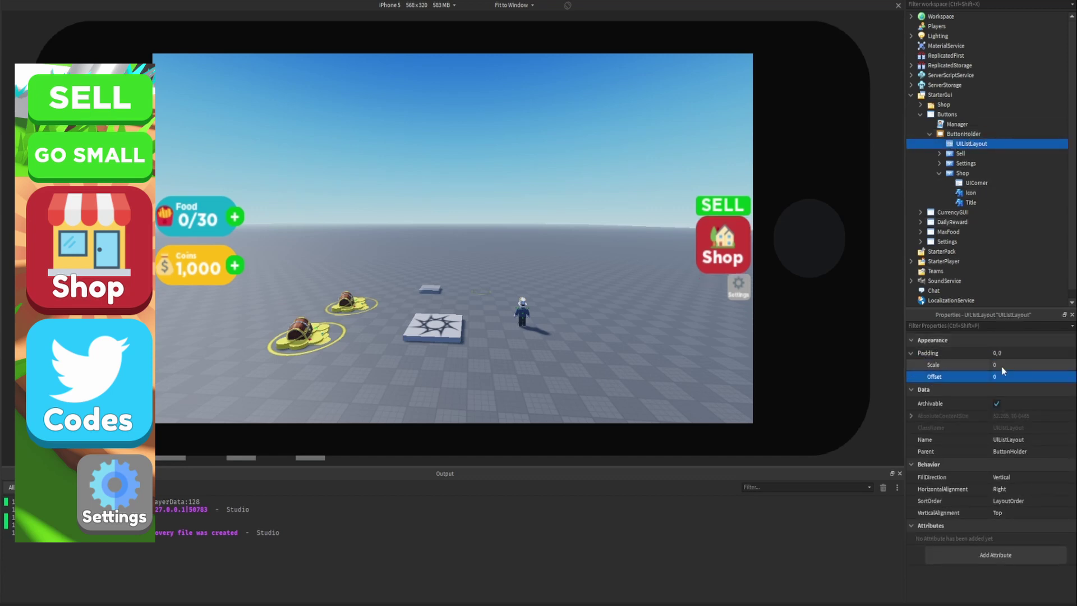
text(.02)
key(Return)
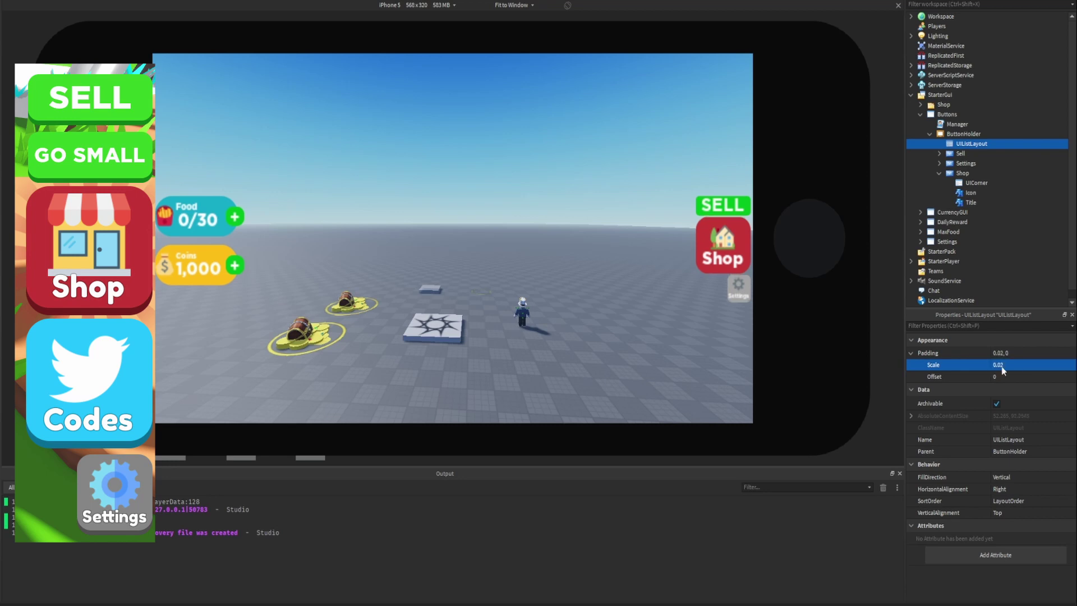
key(Return)
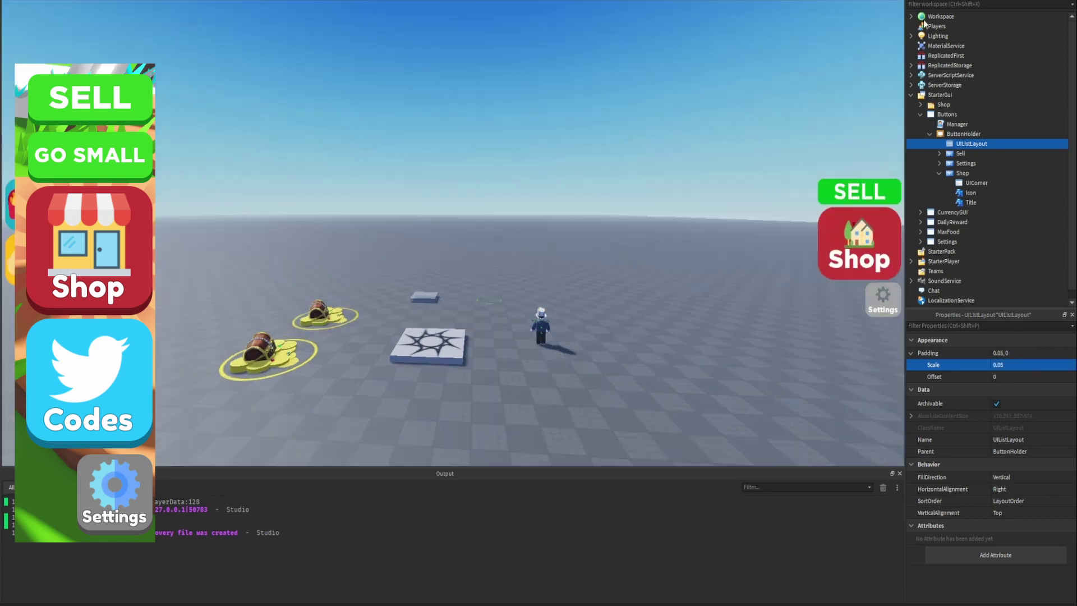
click(898, 5)
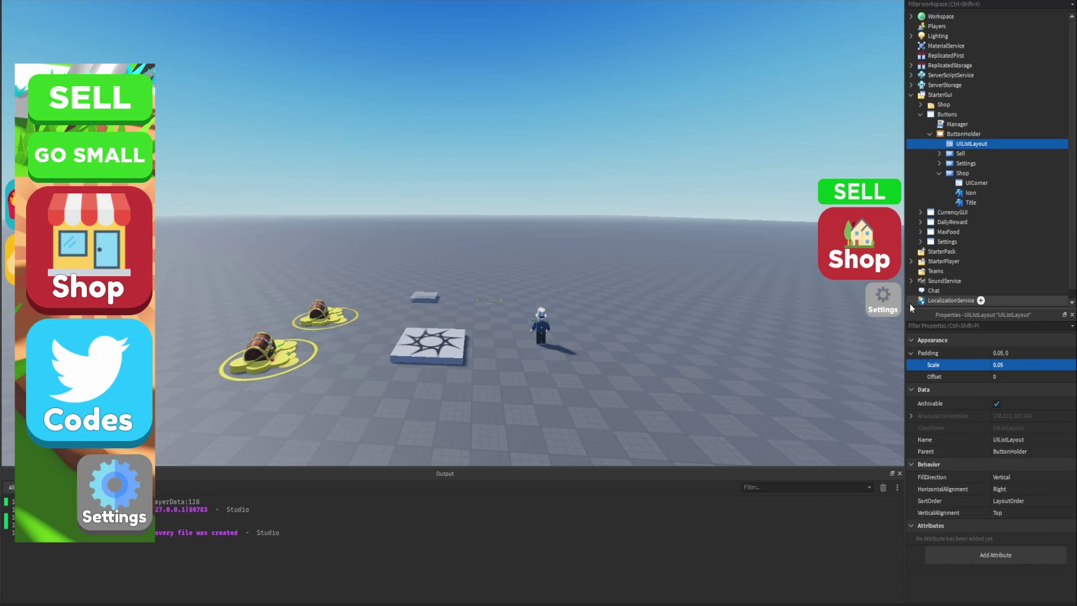
Step: Set the padding scale of ButtonHolder's UIListLayout to 0.1 and check the button spacing in the phone preview
click(1009, 365)
text(0.01)
key(Return)
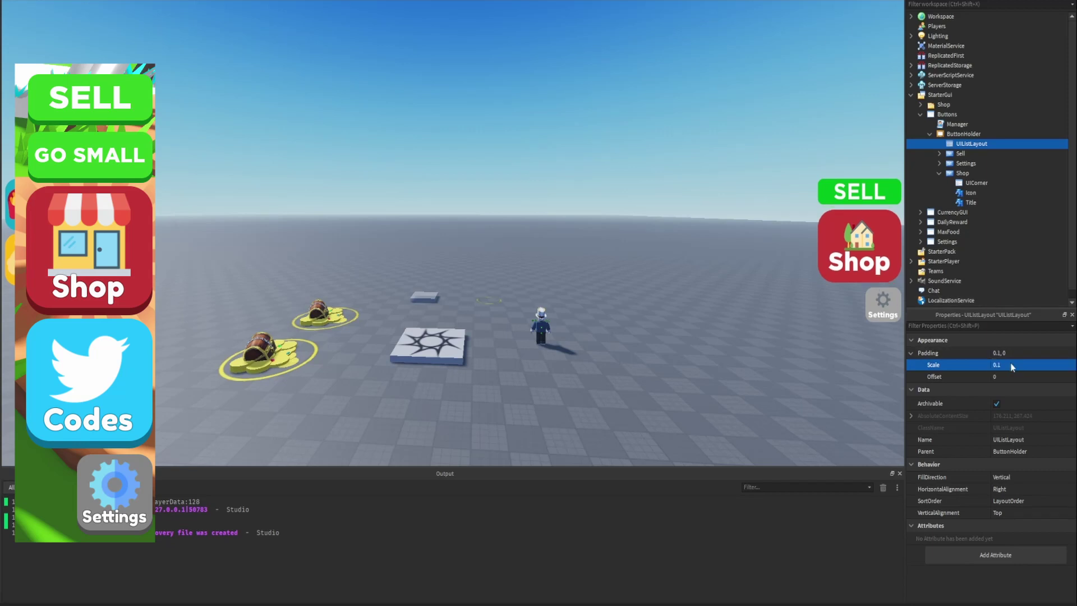
click(897, 1)
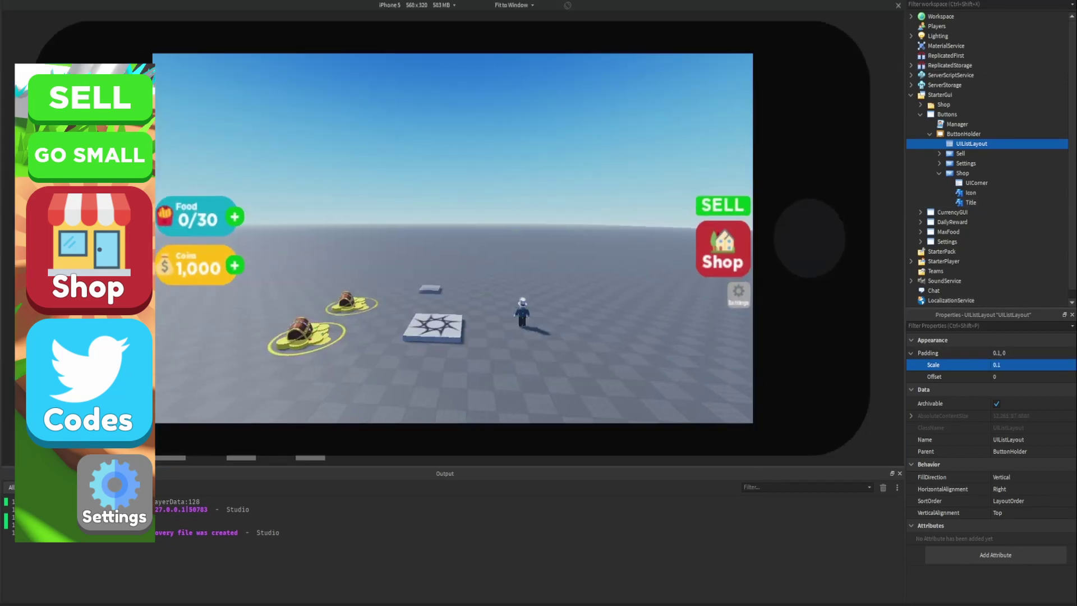
click(898, 5)
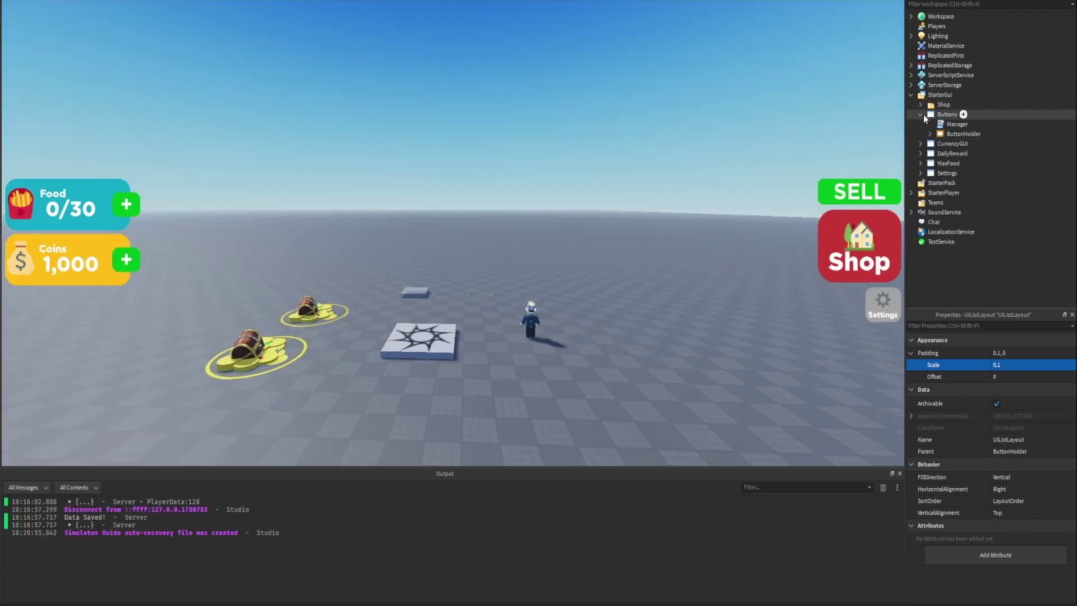
Step: Copy ShopGUI from the Shop folder directly into StarterGui and rename the copy GamepassShop
click(920, 114)
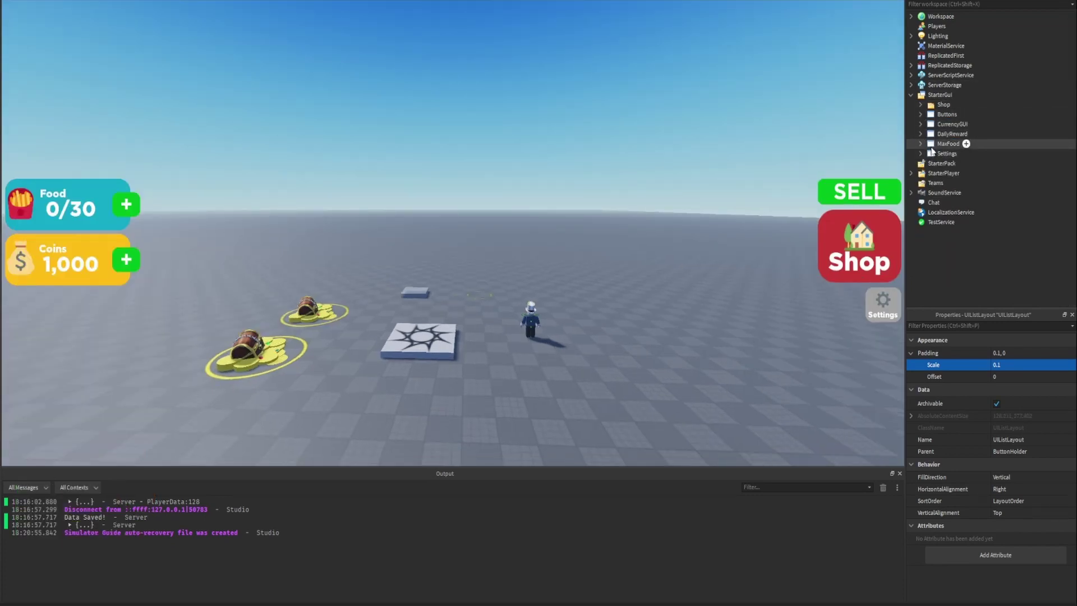
click(920, 105)
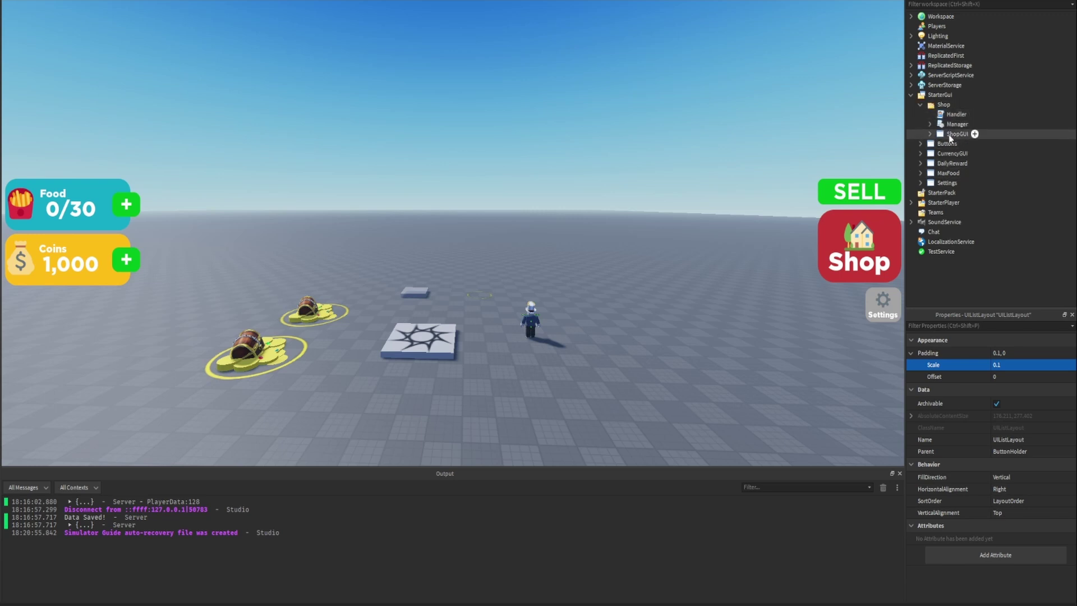
click(956, 134)
drag(956, 134, 956, 95)
double_click(951, 193)
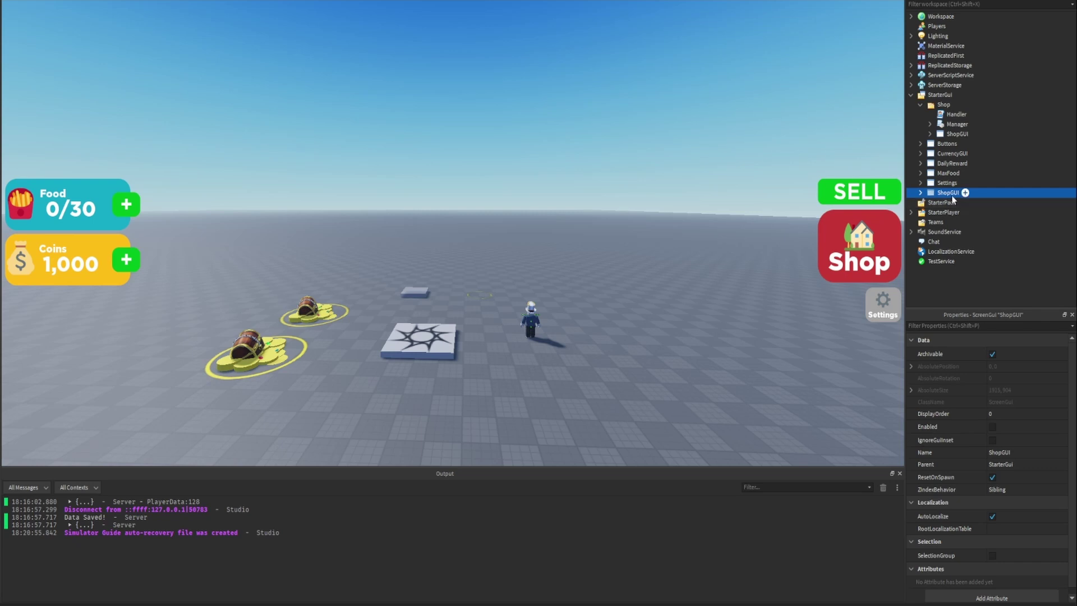
text(Gamepass)
key(Return)
Step: Enable the GamepassShop ScreenGui and collapse the Shop folder
click(966, 326)
text(en)
click(995, 355)
click(920, 104)
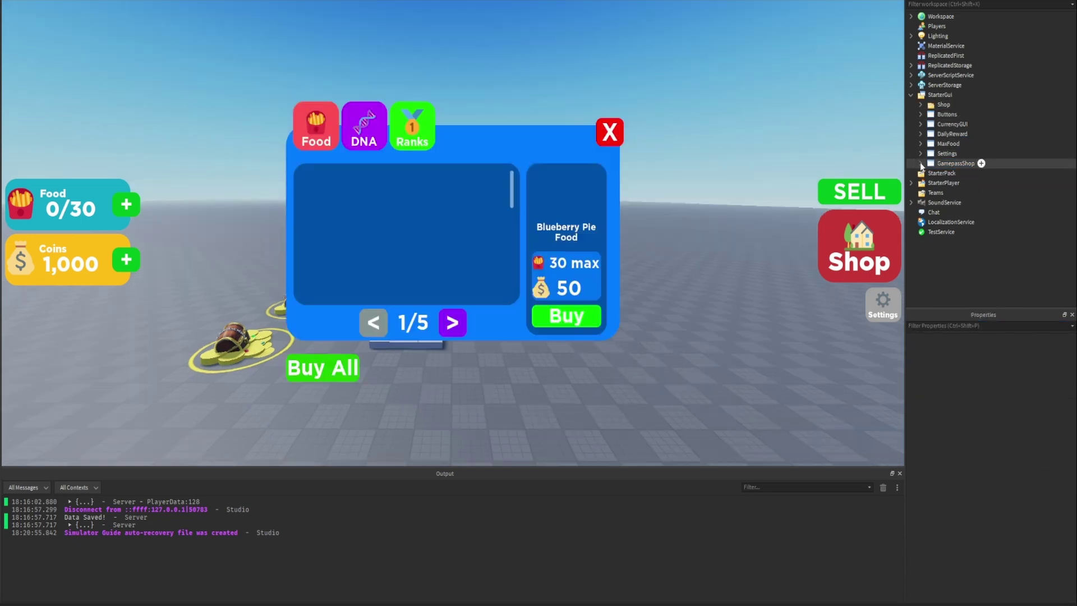
Step: Delete the Shadow and Confirmation frames from GamepassShop
click(919, 164)
click(956, 192)
ctrl+click(970, 173)
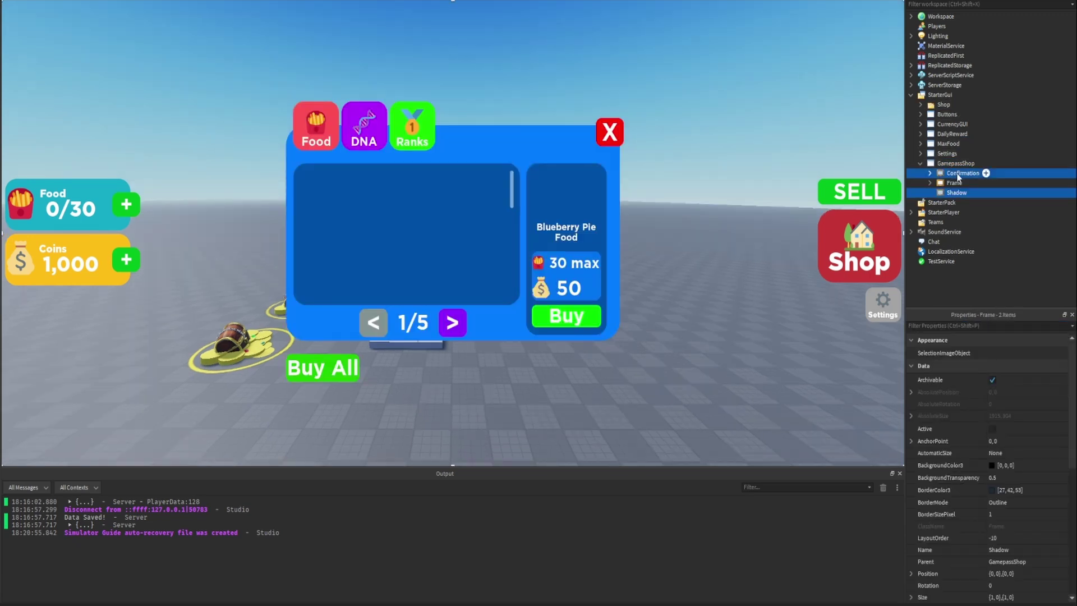
key(Delete)
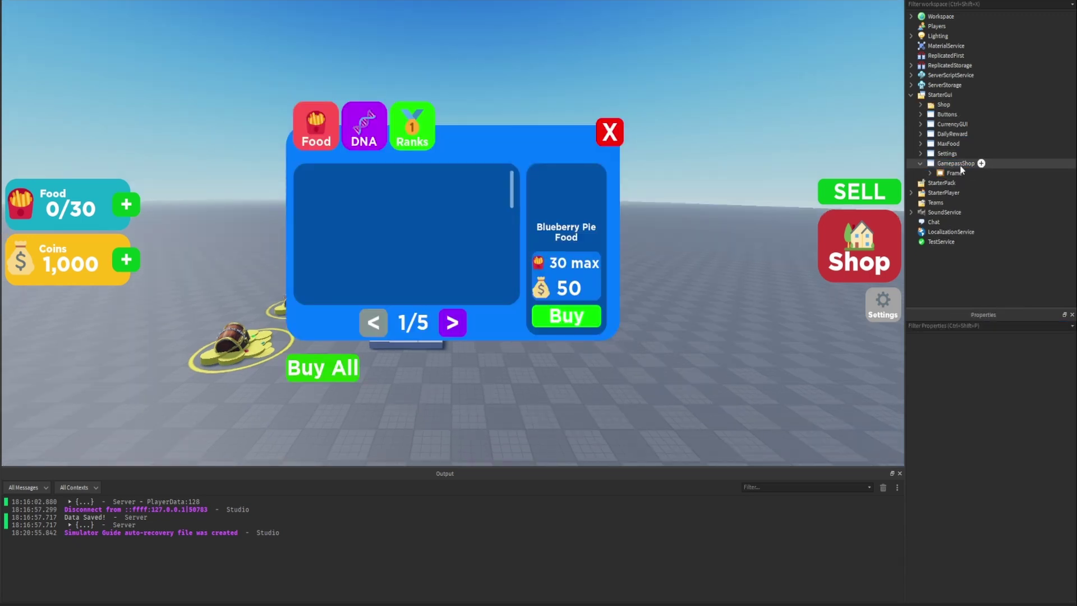
Step: Delete InfoFrame, BuyAllButton, NextPageButton, PreviousPageButton and Pages from the Frame in GamepassShop
click(929, 174)
click(954, 173)
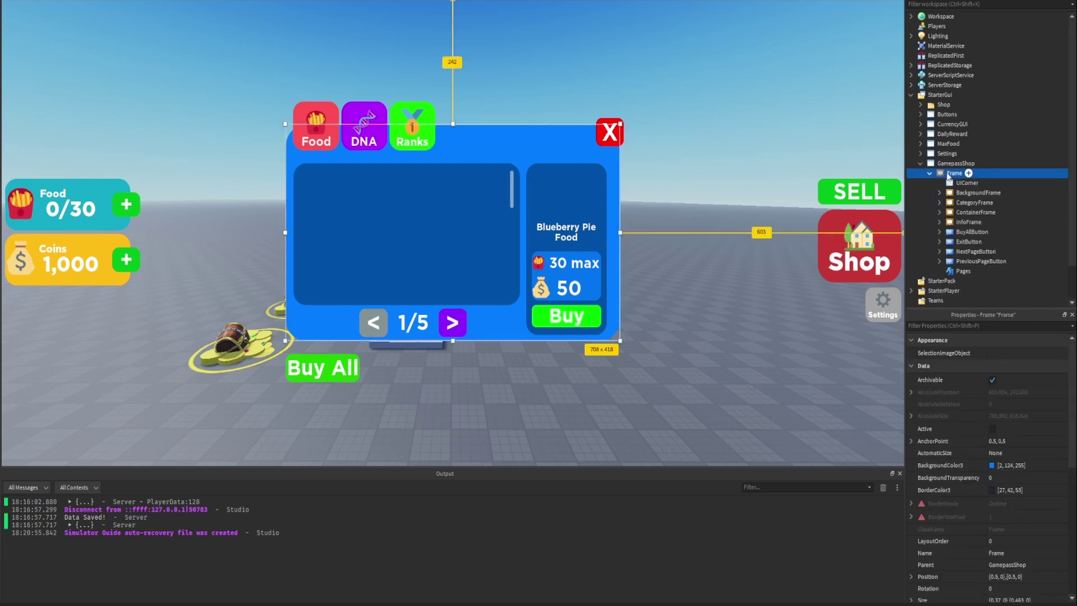
click(969, 222)
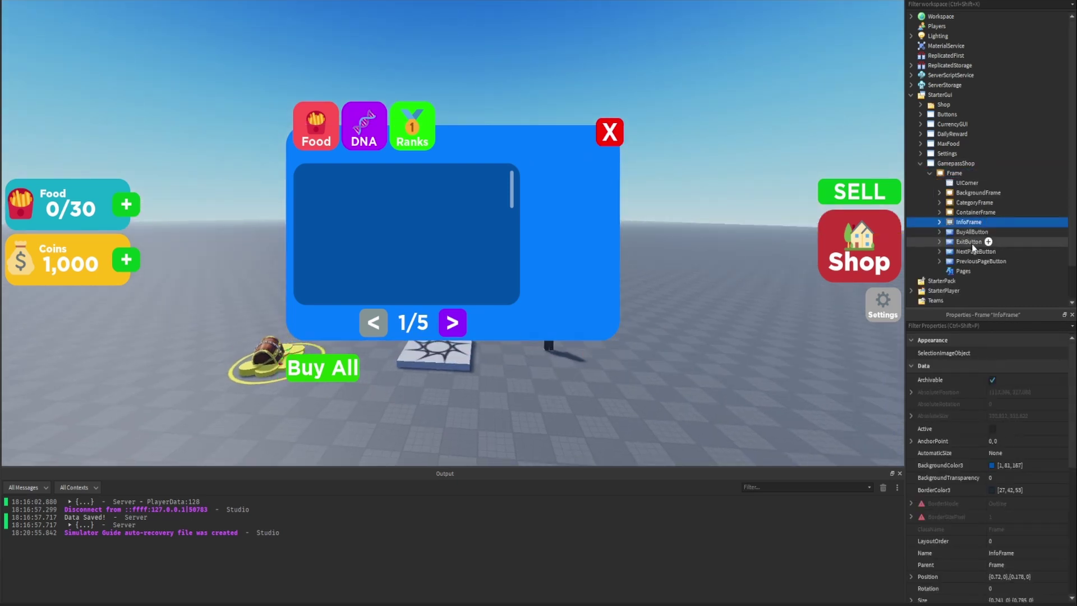
key(Delete)
click(967, 223)
key(Delete)
click(965, 230)
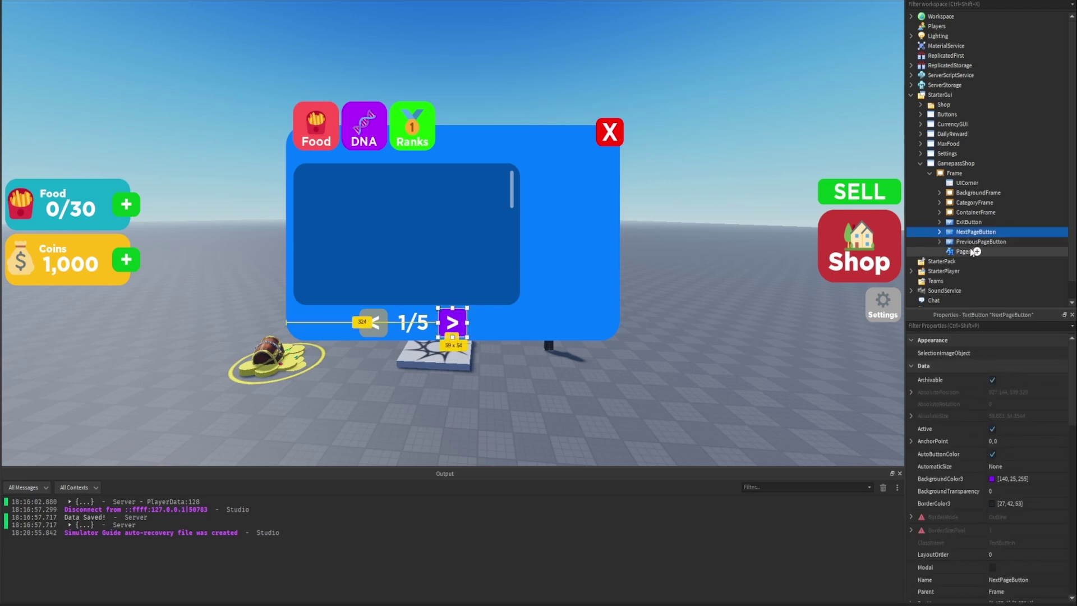
shift+click(970, 251)
key(Delete)
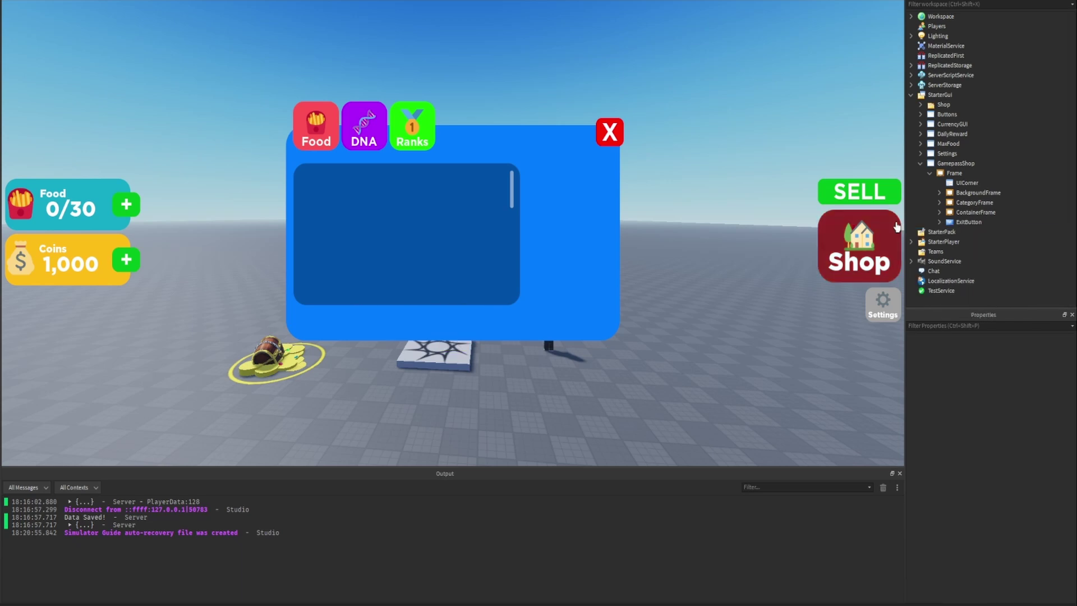
Step: Set the background colour of the main Frame in GamepassShop to red (198, 54, 54)
click(953, 221)
click(955, 212)
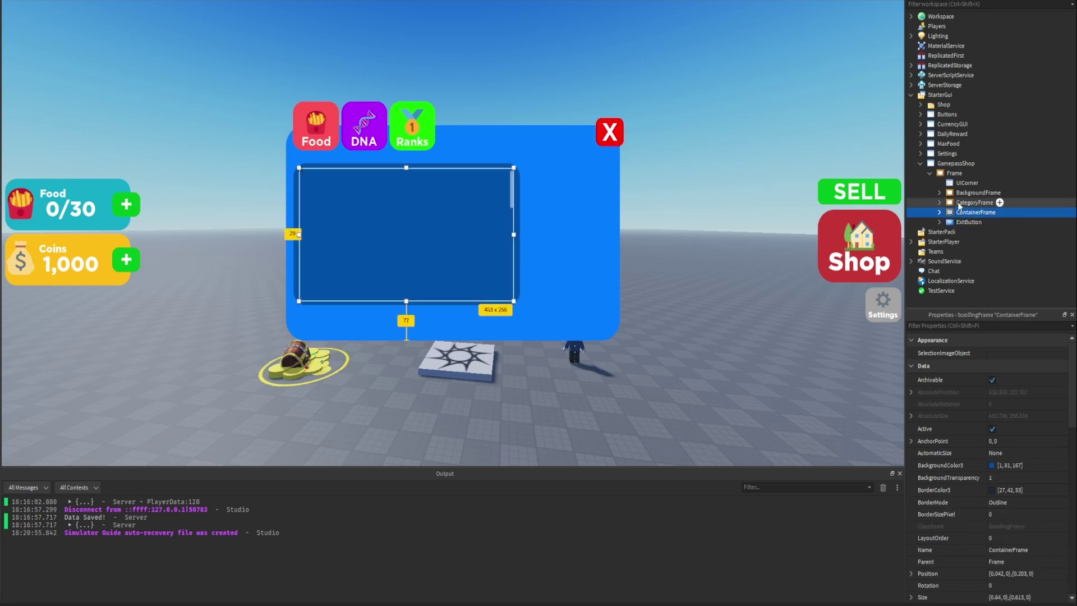
click(957, 201)
click(960, 195)
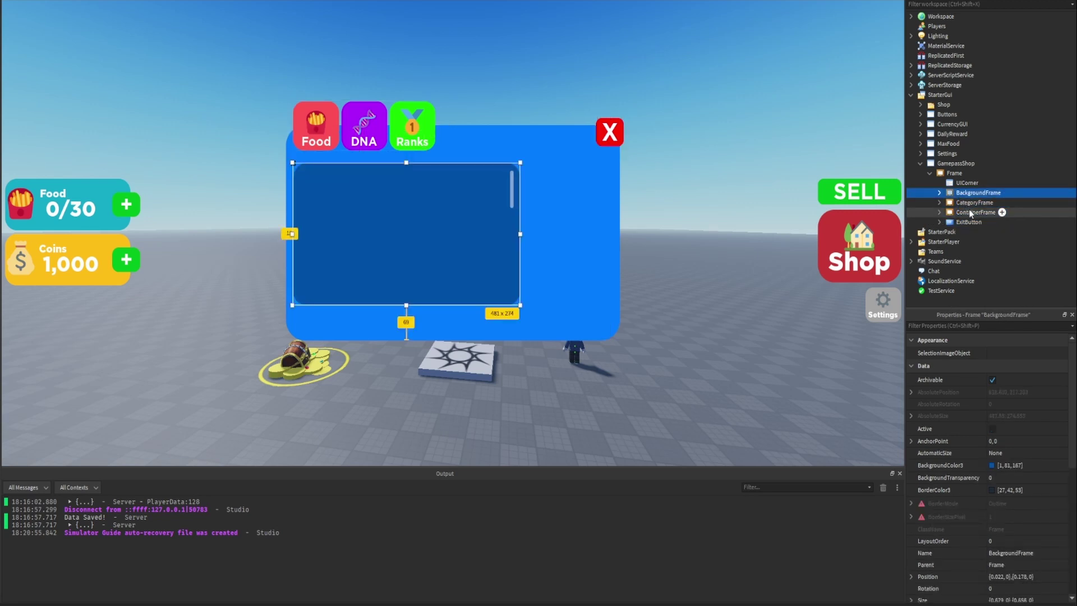
click(1001, 354)
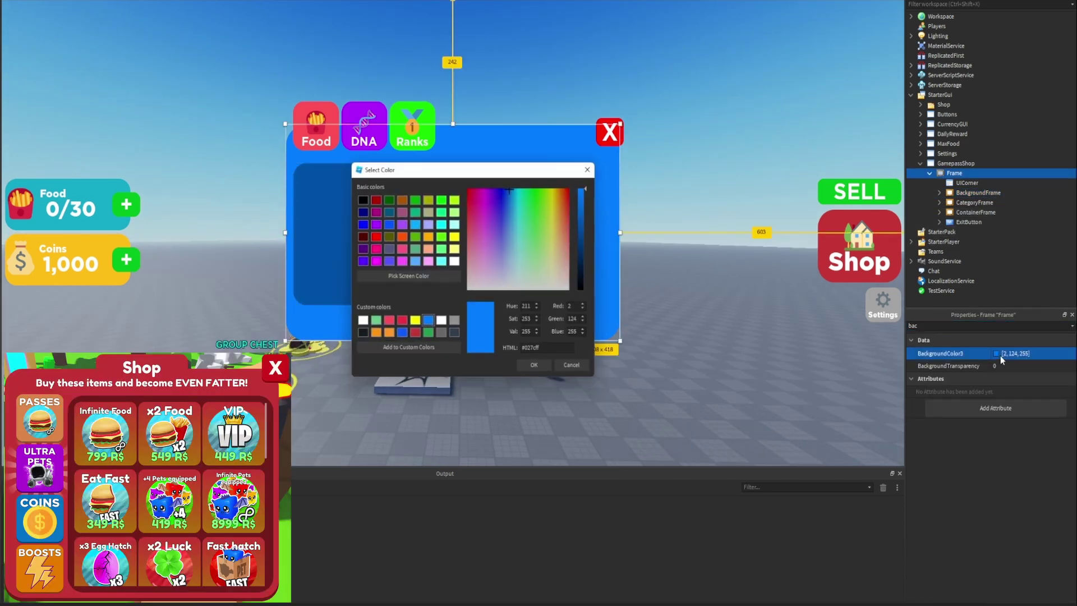
click(415, 334)
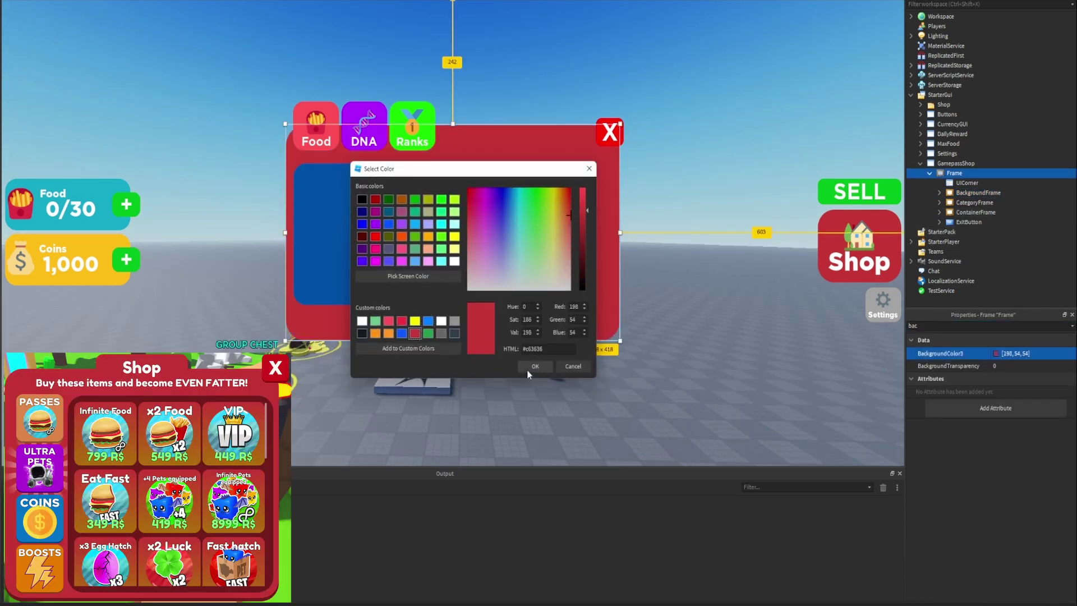
click(546, 365)
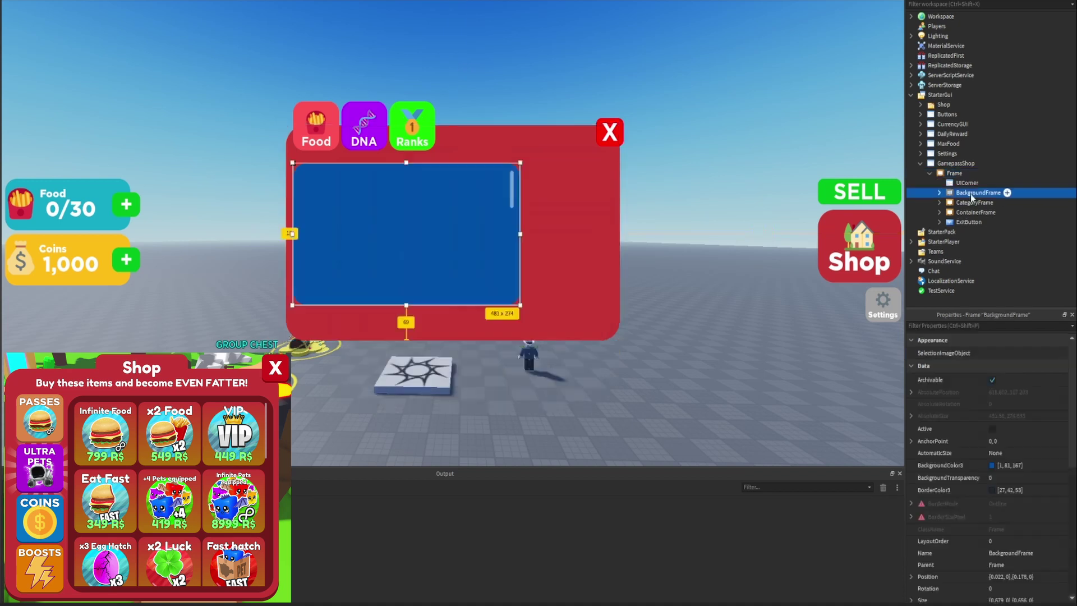
Step: Set the BackgroundFrame's background colour to a darker red (140, 38, 38)
click(985, 326)
text(bac)
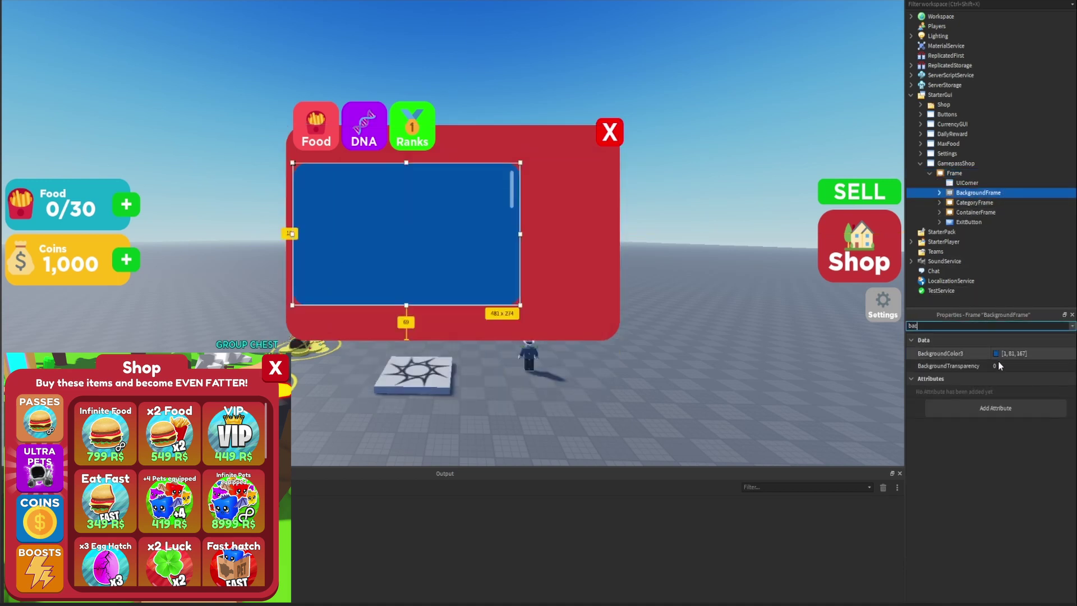
click(996, 353)
drag(590, 214, 591, 233)
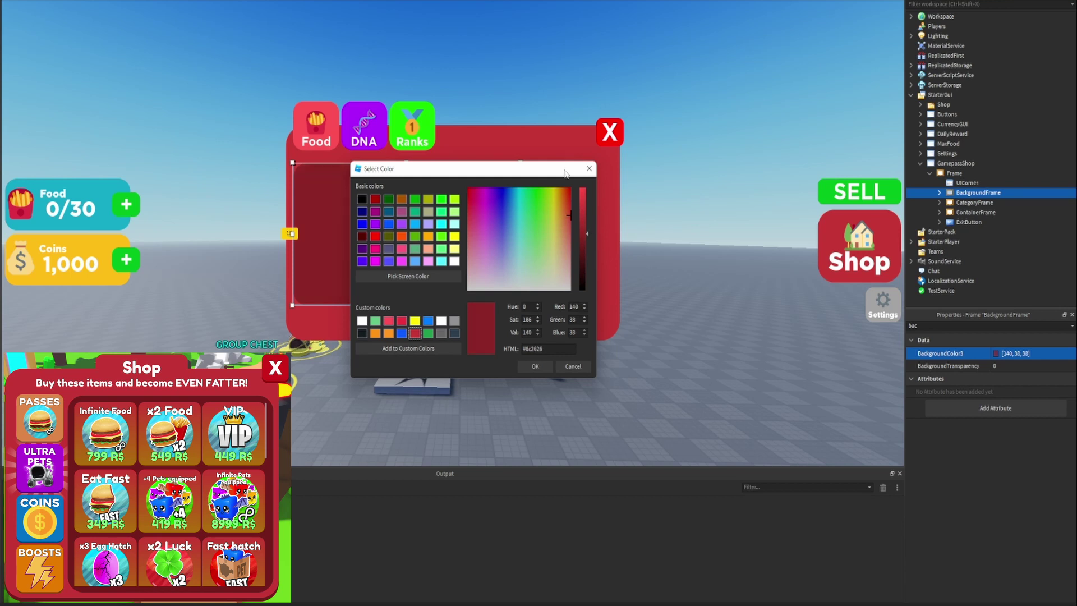
drag(565, 169, 795, 203)
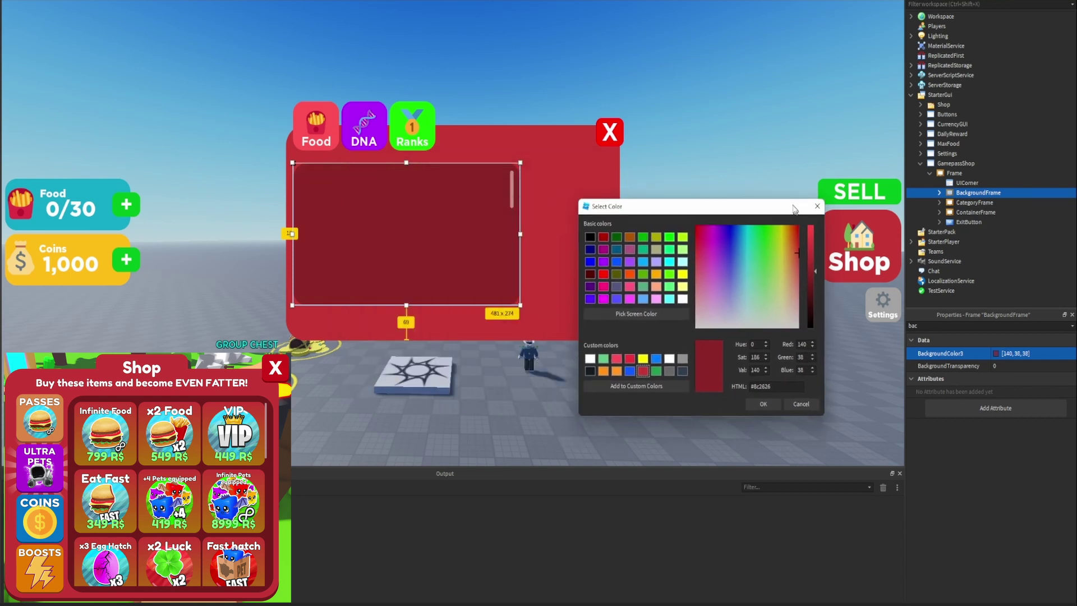
click(765, 399)
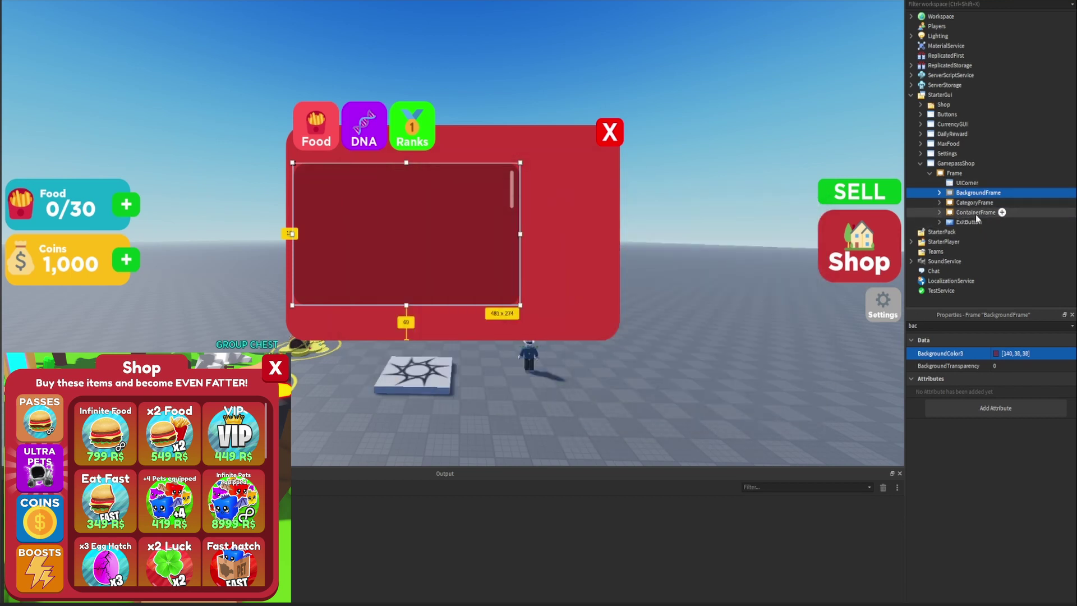
Step: Resize BackgroundFrame and ContainerFrame together to fill most of the red Frame, leaving a narrow column free on its left side
ctrl+click(976, 213)
drag(519, 307, 609, 325)
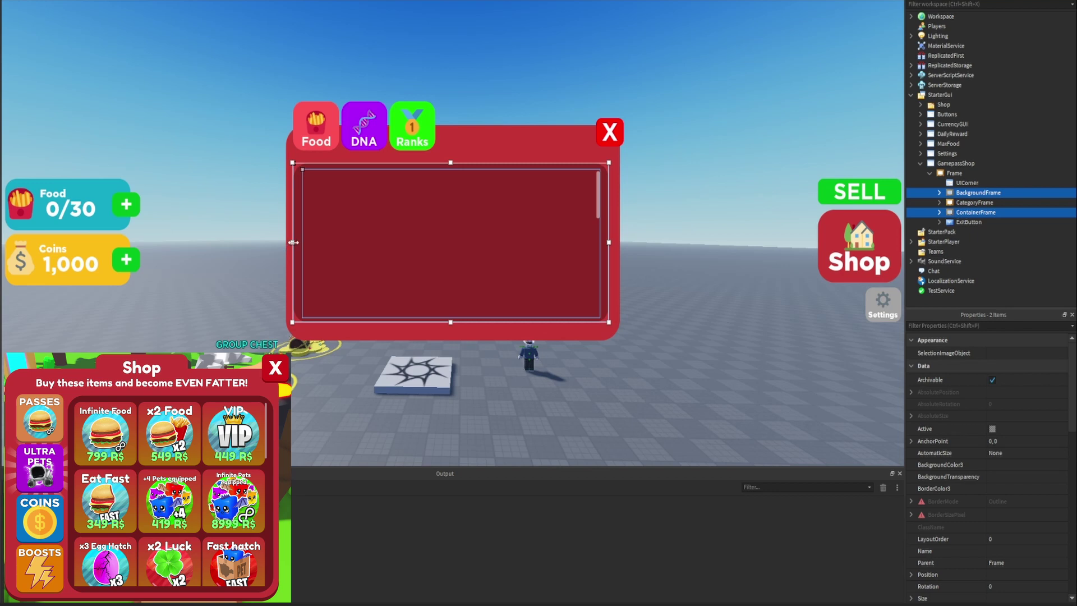
drag(293, 243, 350, 248)
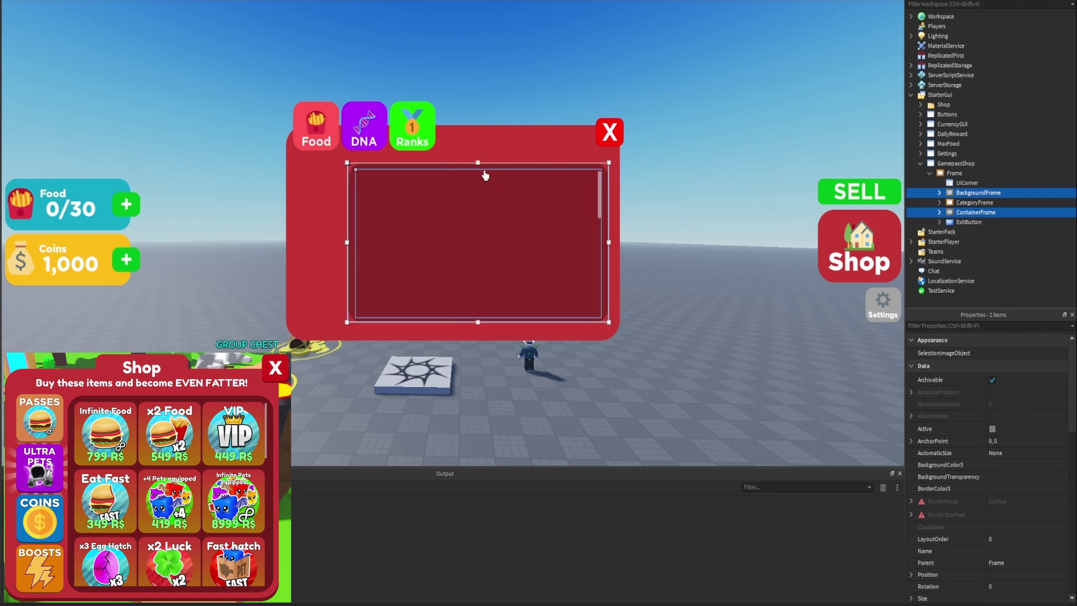
drag(477, 162, 479, 149)
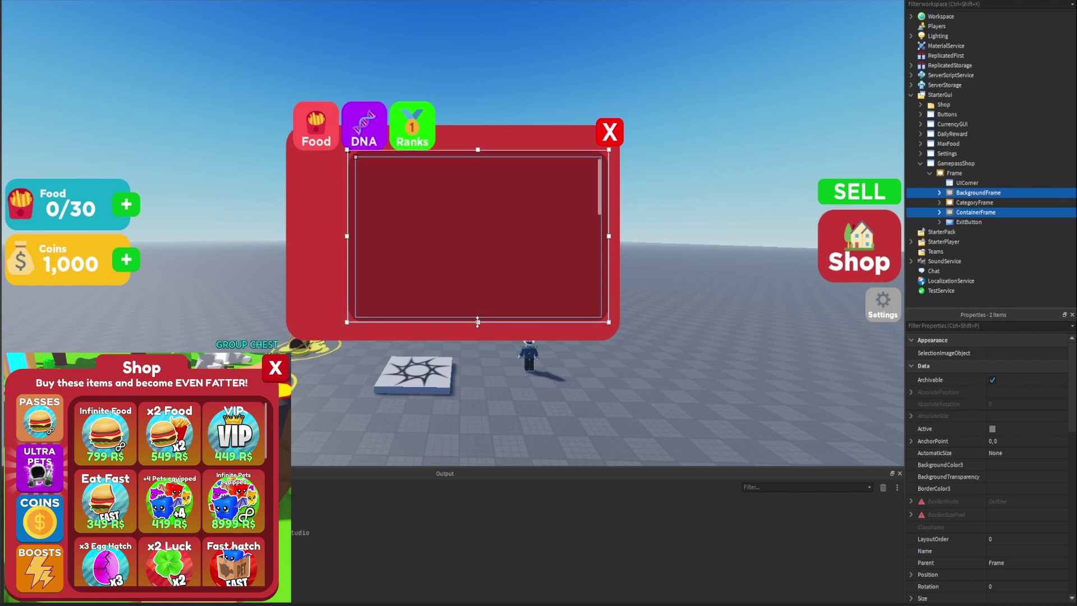
drag(478, 323, 479, 332)
click(705, 174)
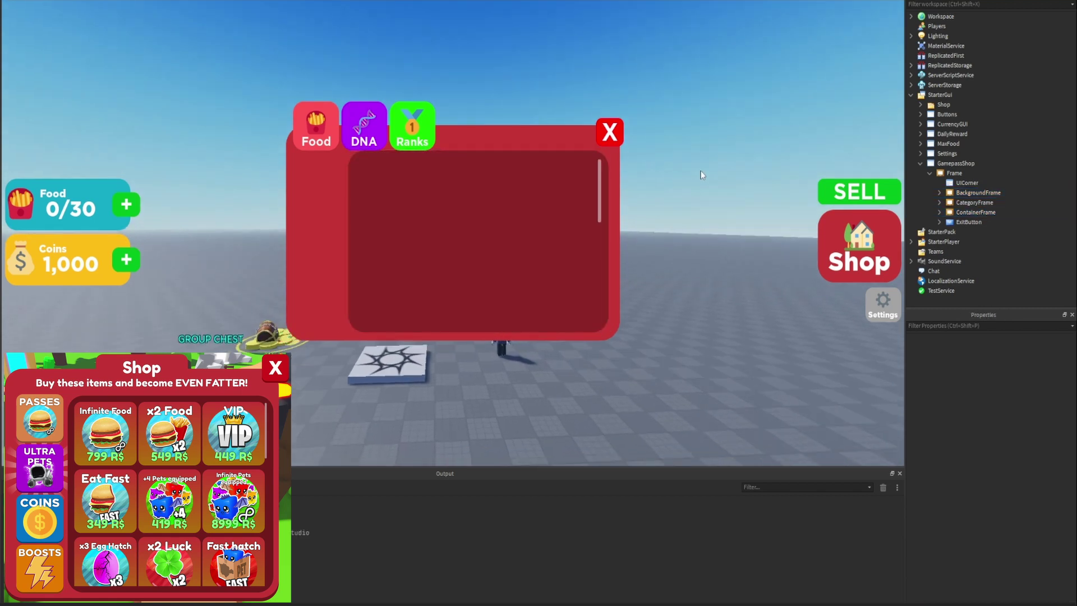
Step: Copy the Title frame and Subtitle label from the Settings Frame into the GamepassShop Frame
click(921, 154)
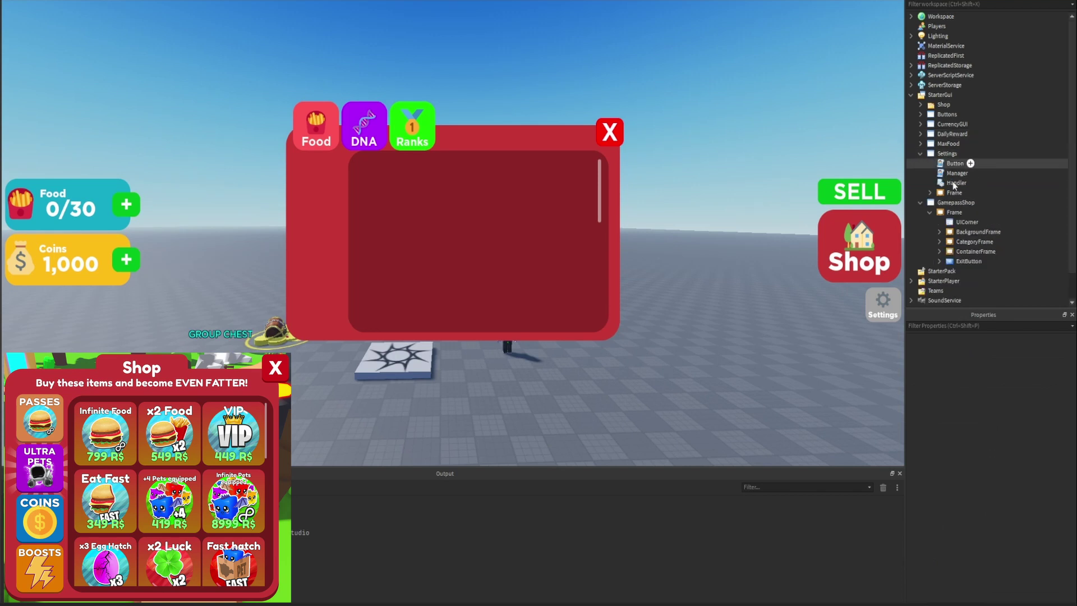
click(930, 193)
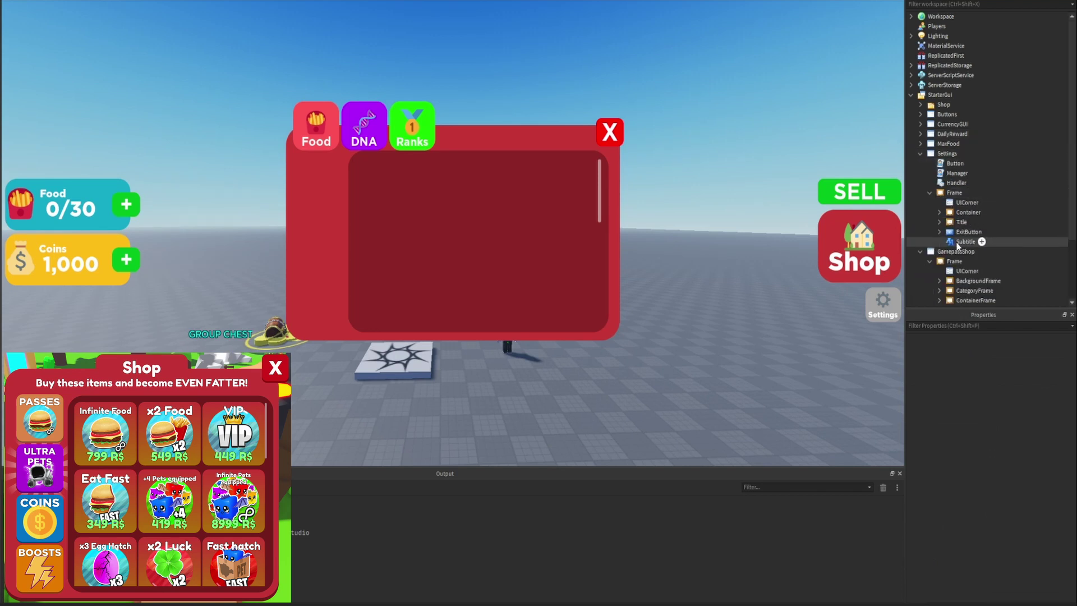
click(963, 242)
ctrl+click(962, 223)
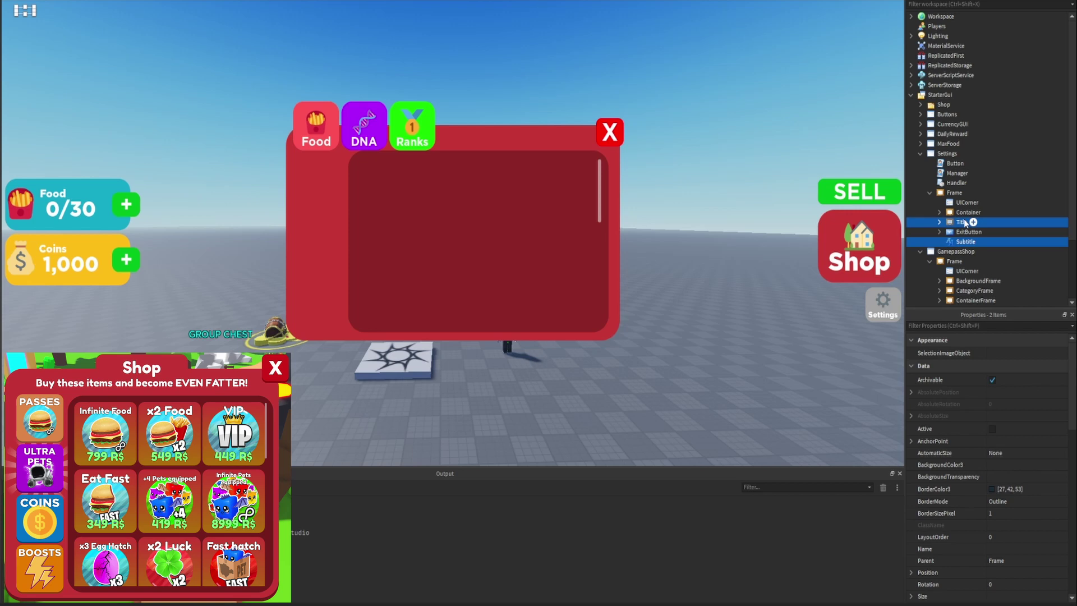
ctrl+drag(965, 222, 983, 254)
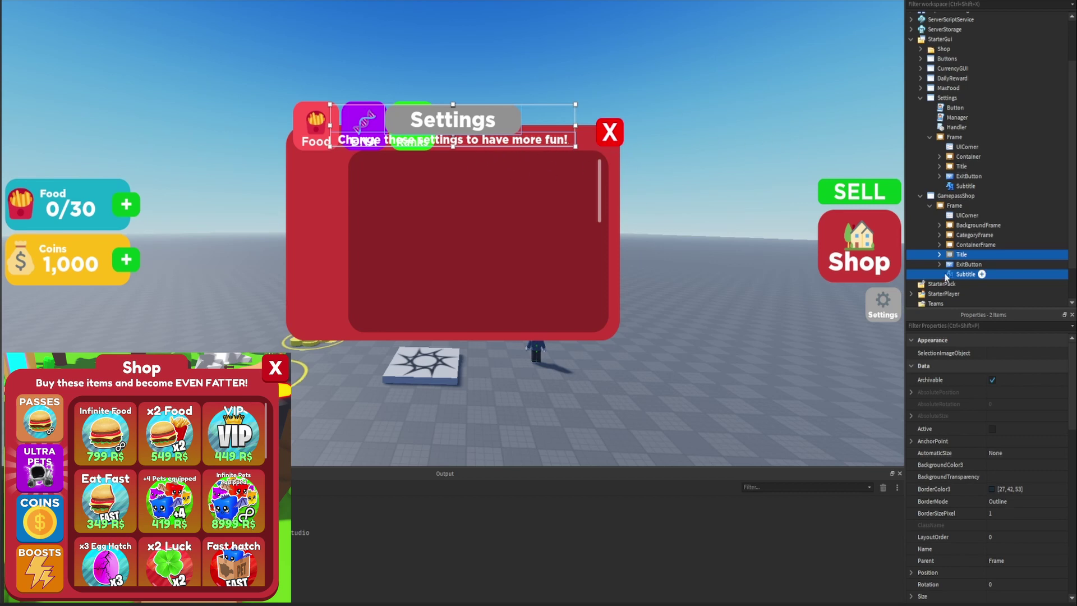
Step: Match the copied Title frame's background colour to the shop Frame by sampling its red from the screen
click(949, 257)
click(963, 326)
text(ba)
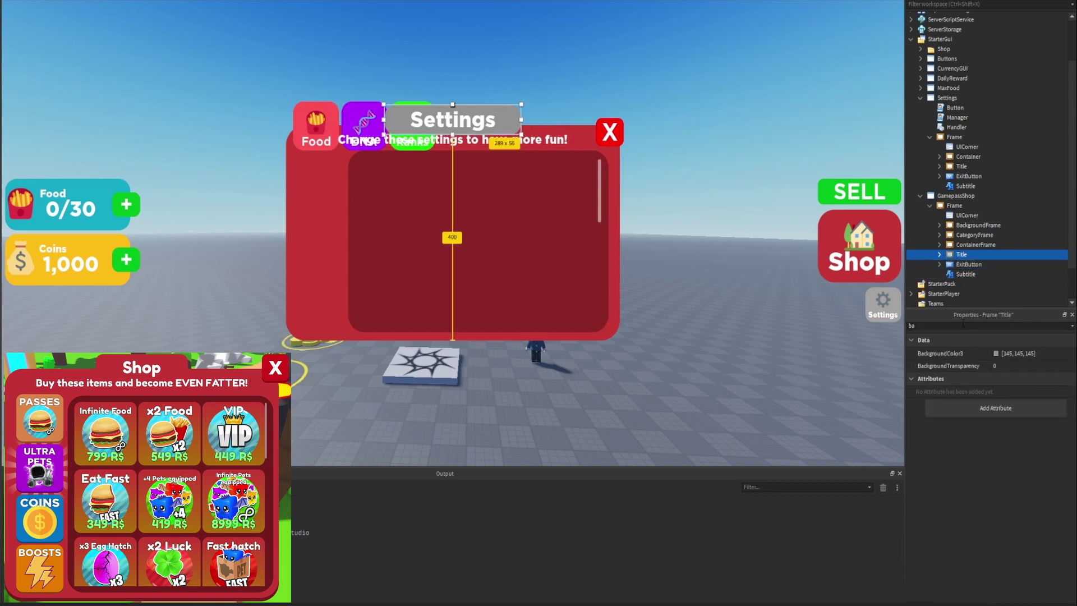
text(c)
click(996, 353)
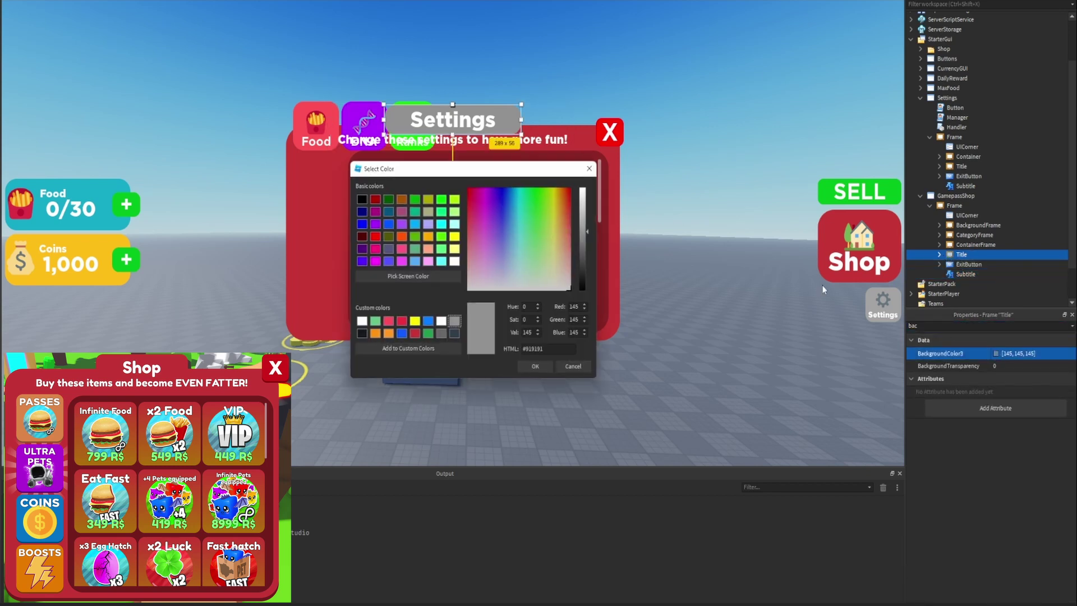
click(418, 274)
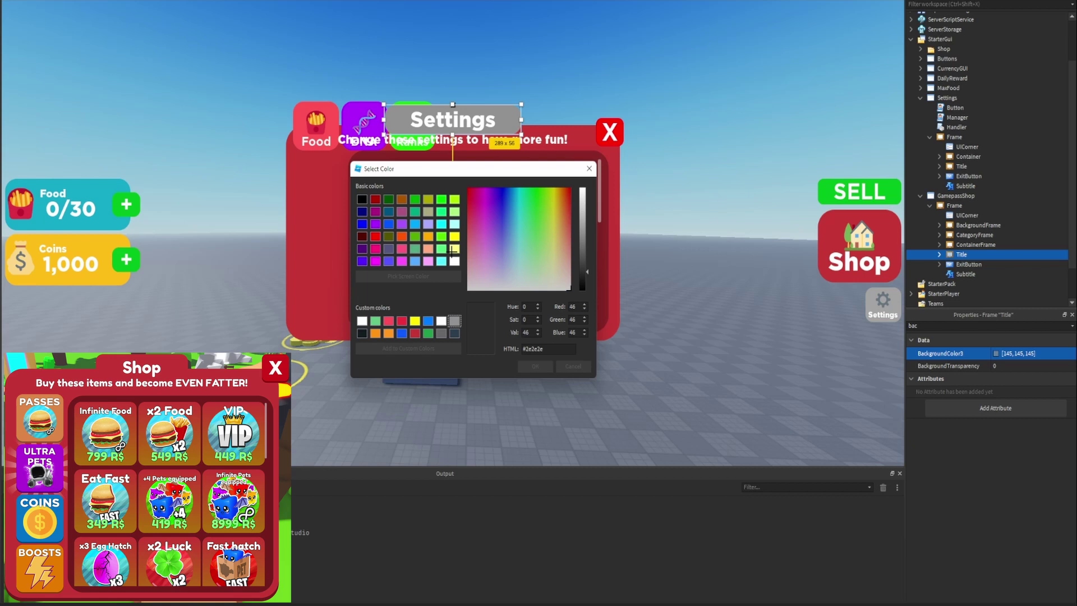
click(583, 132)
click(539, 369)
click(705, 124)
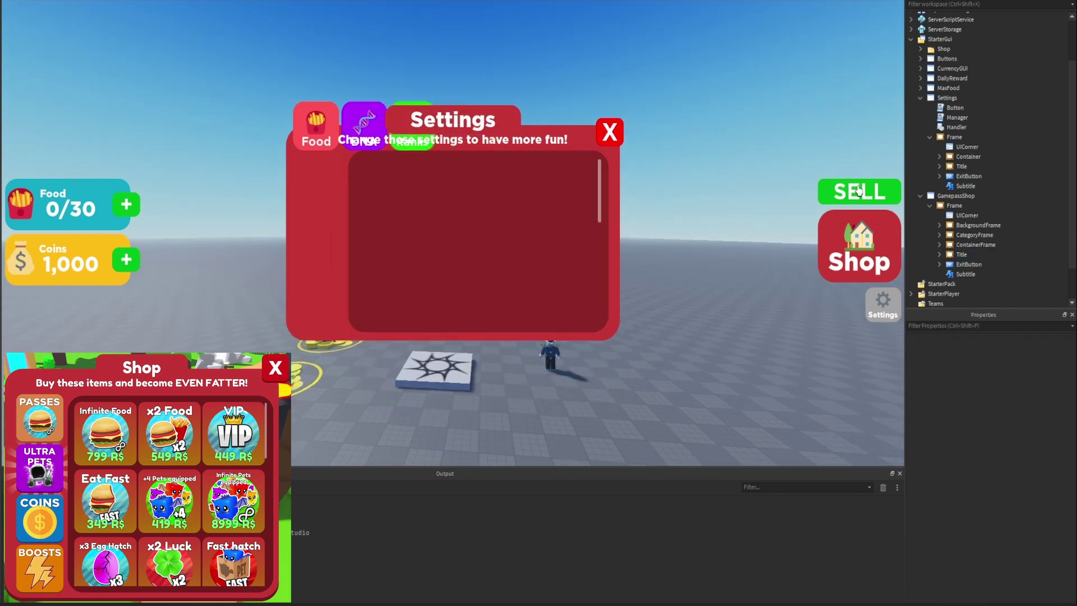
Step: Change the text of the Title label inside GamepassShop's Title frame to "Shop"
mouse_move(973, 245)
click(940, 254)
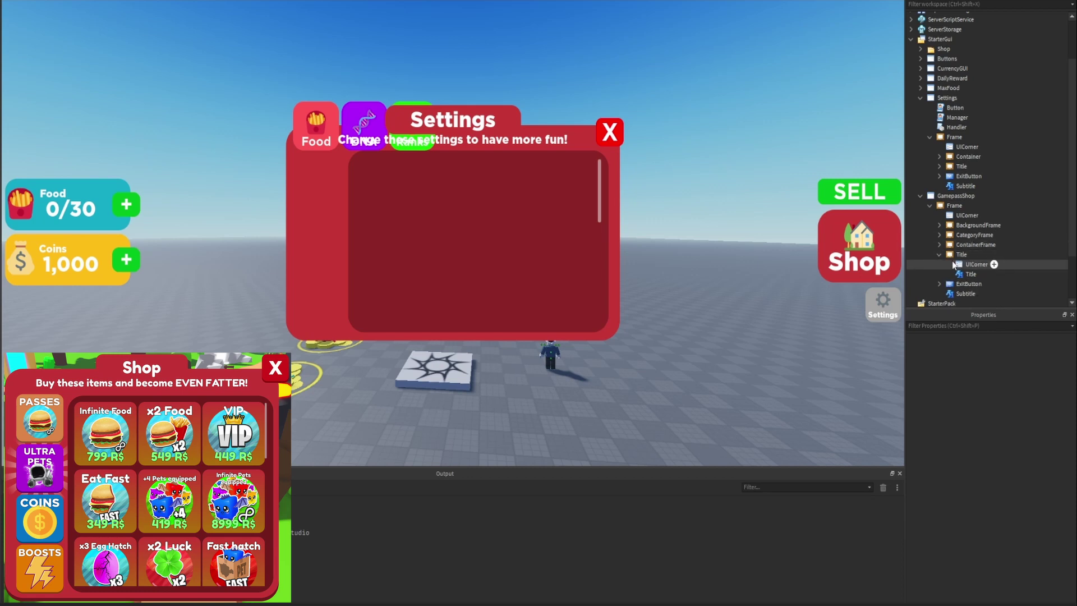
click(971, 274)
click(990, 325)
text(text)
click(1019, 381)
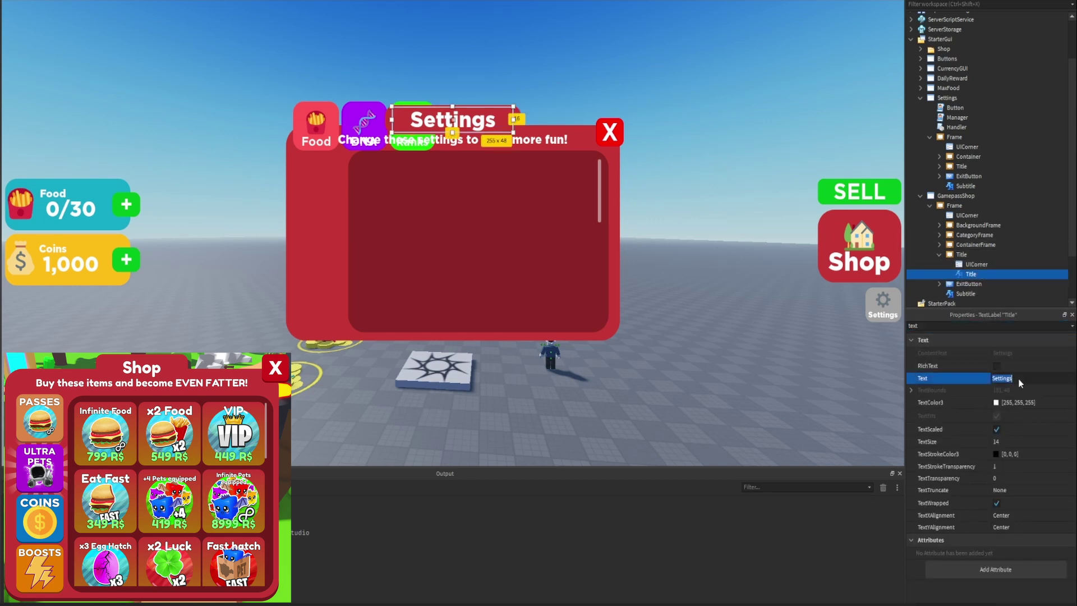
text(Shop)
key(Return)
Step: Change the GamepassShop Subtitle text to "Buy these items and become EVEN FATTER!"
click(966, 293)
click(991, 326)
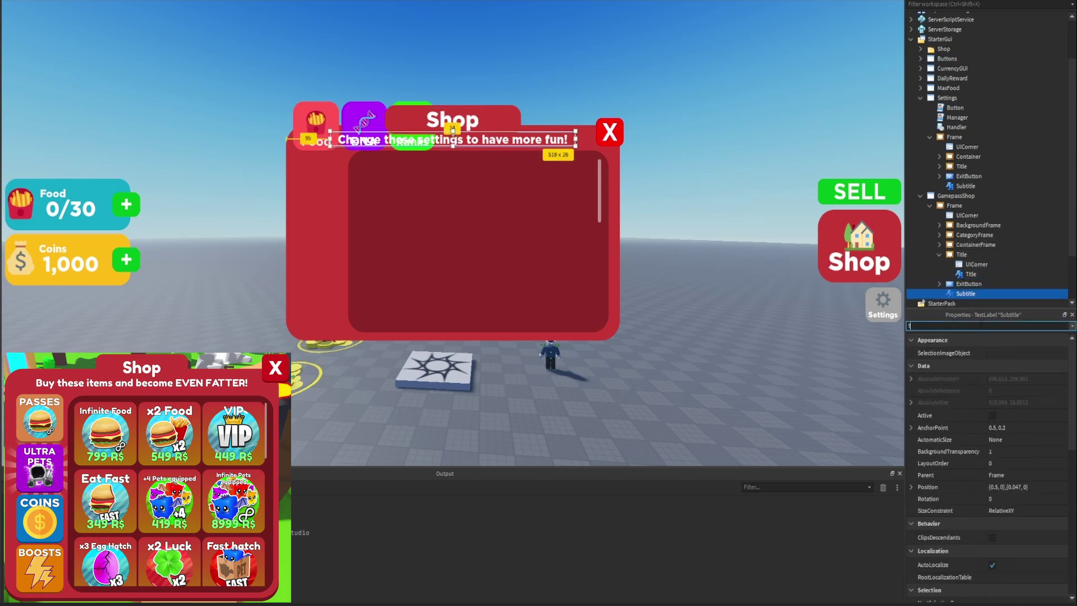
text(text)
click(1016, 380)
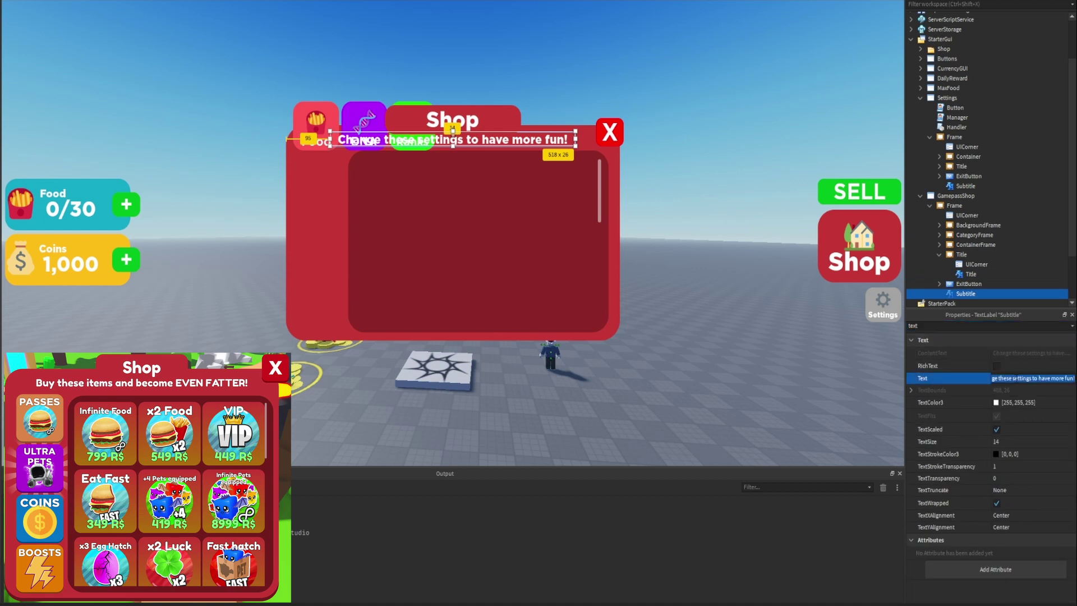
text(Buy these item)
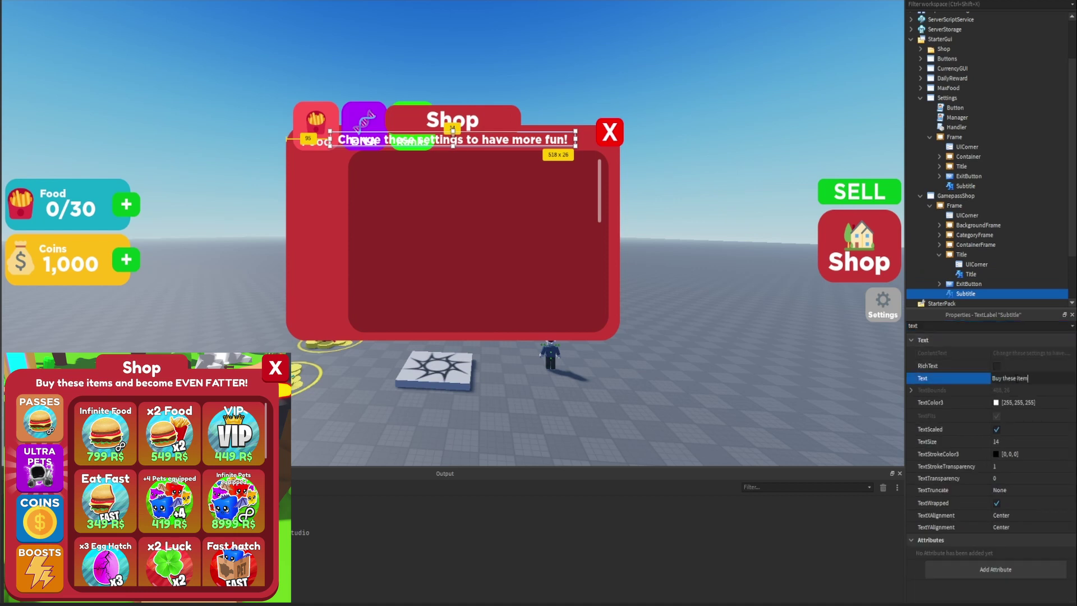
text(s and become EVEN FATTER!)
key(Return)
click(757, 103)
right_drag(757, 103, 760, 104)
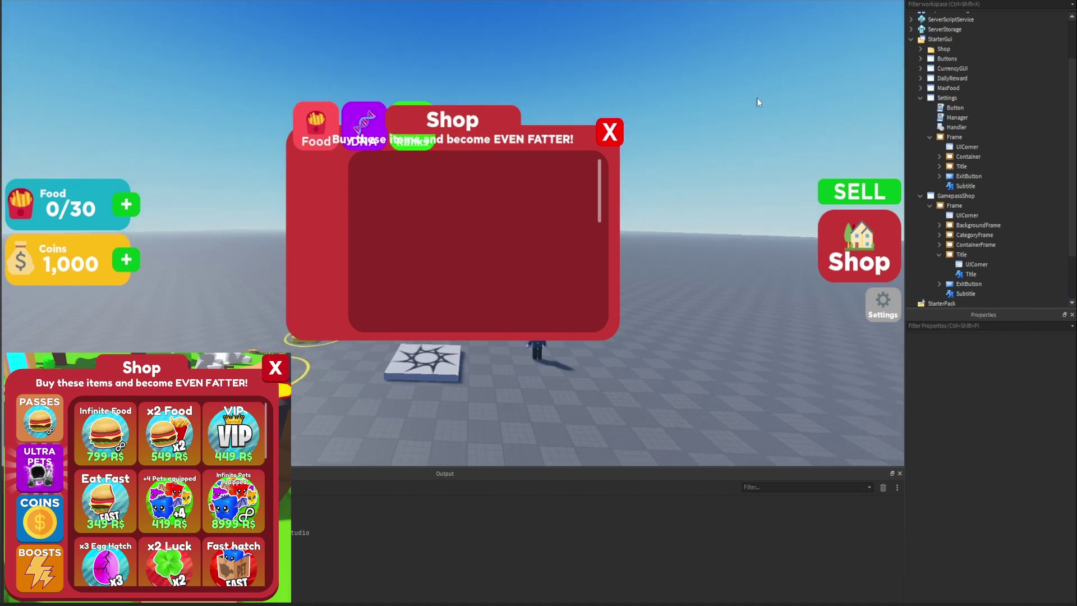
Step: Collapse Settings and reshape CategoryFrame into a tall column of about 95 x 387 beside the item container
click(919, 97)
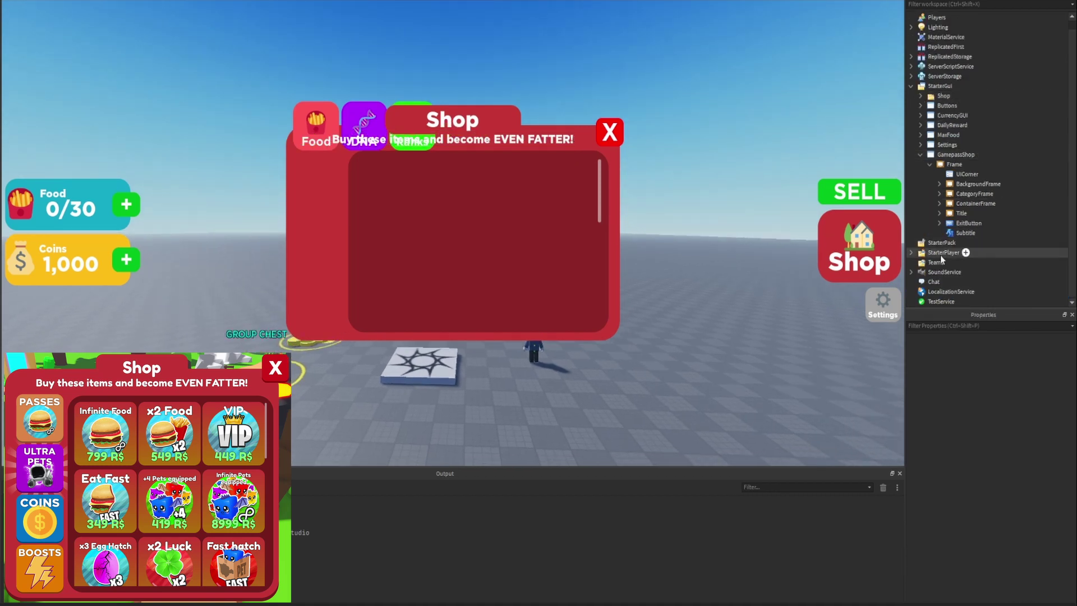
click(959, 193)
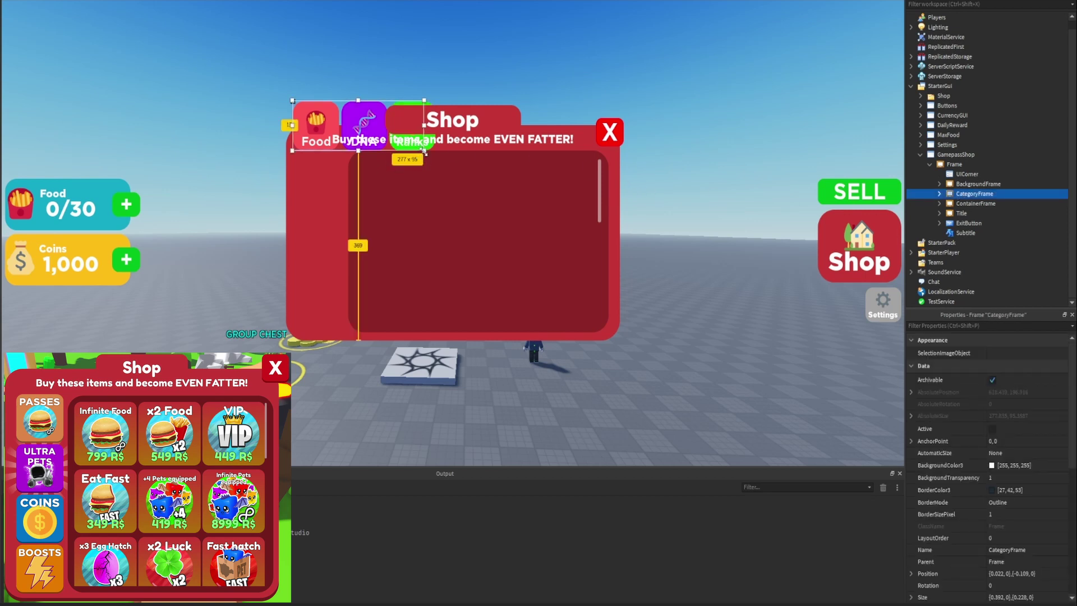
drag(424, 150, 338, 332)
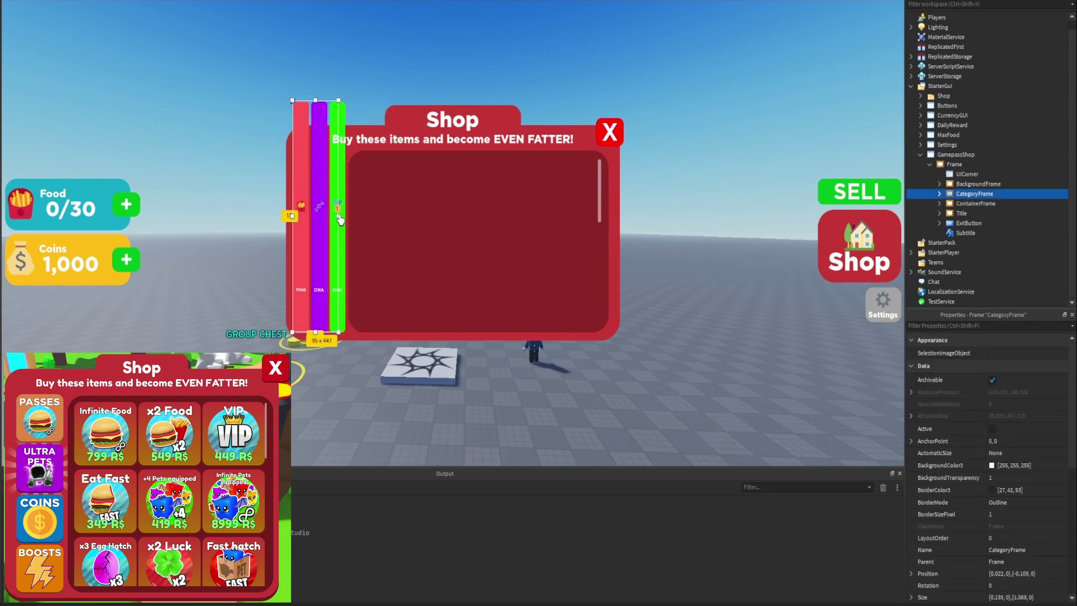
drag(315, 100, 317, 130)
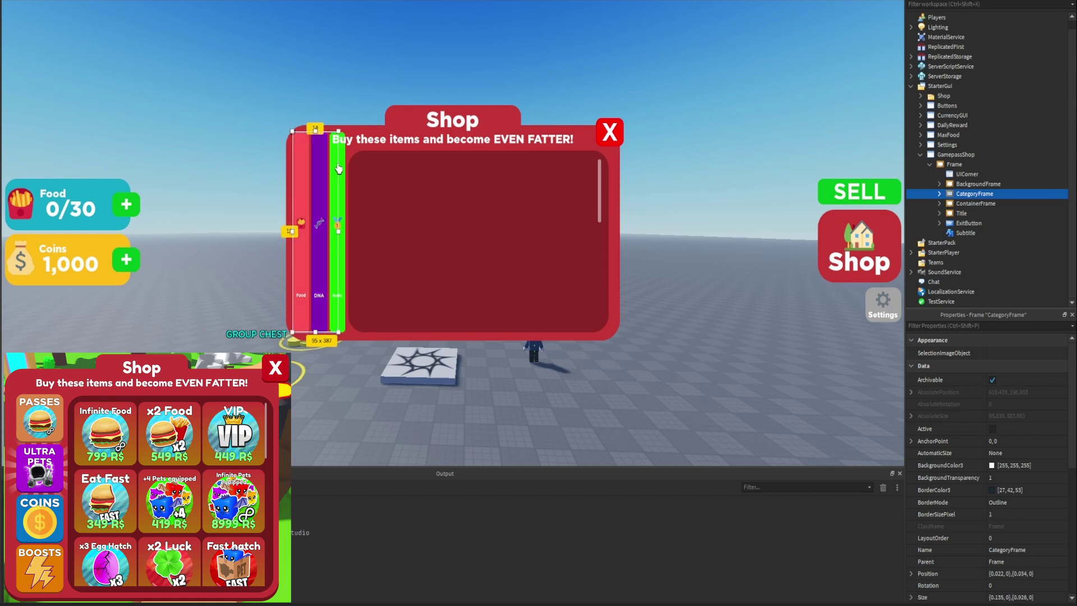
Step: Set the FillDirection of CategoryFrame's UIGridLayout to Horizontal
click(939, 194)
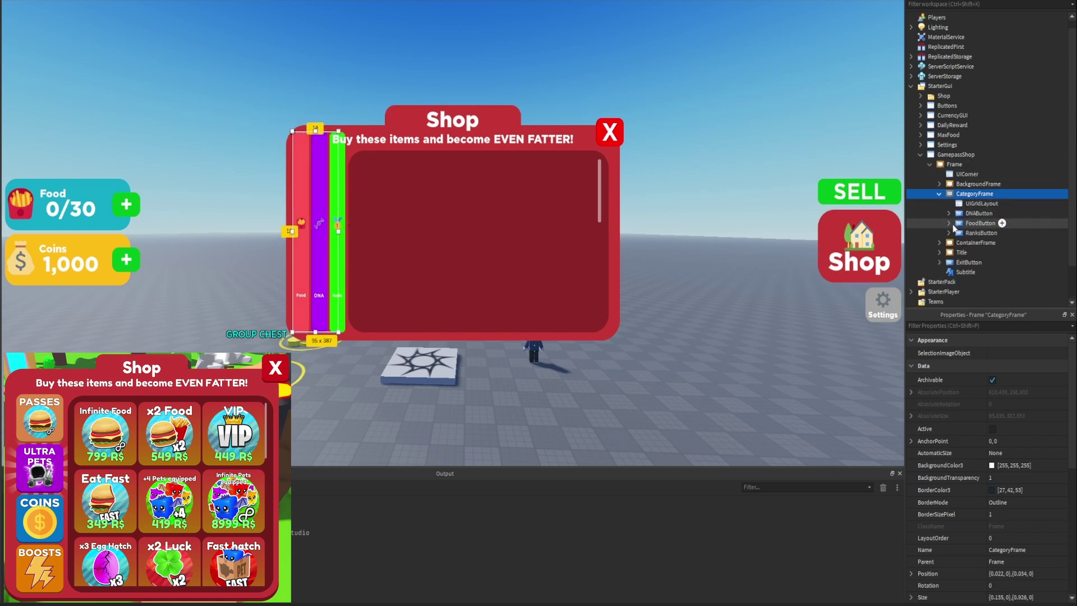
click(981, 203)
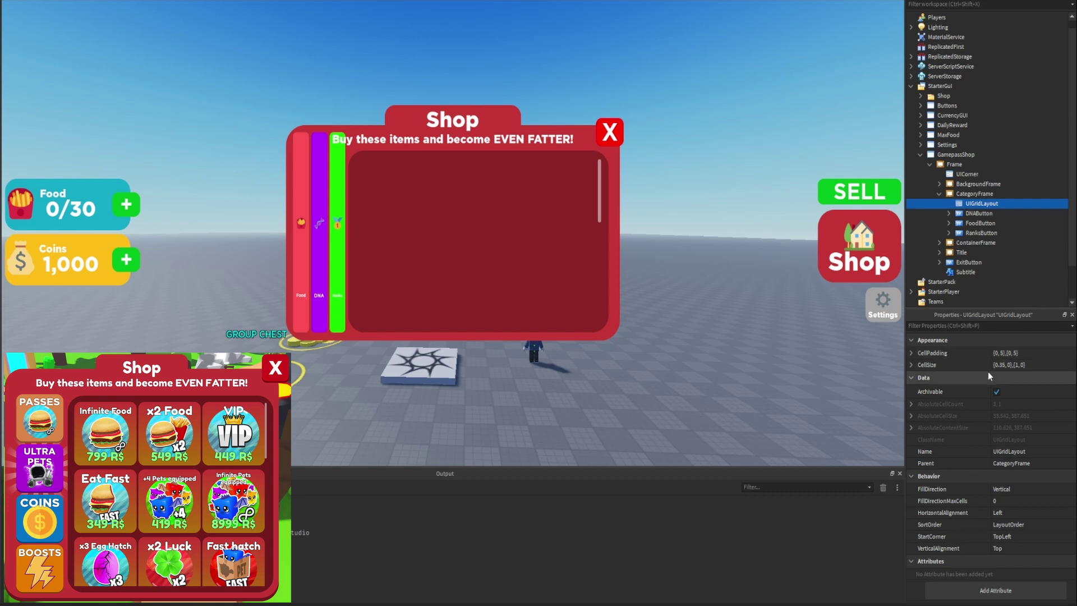
click(1004, 488)
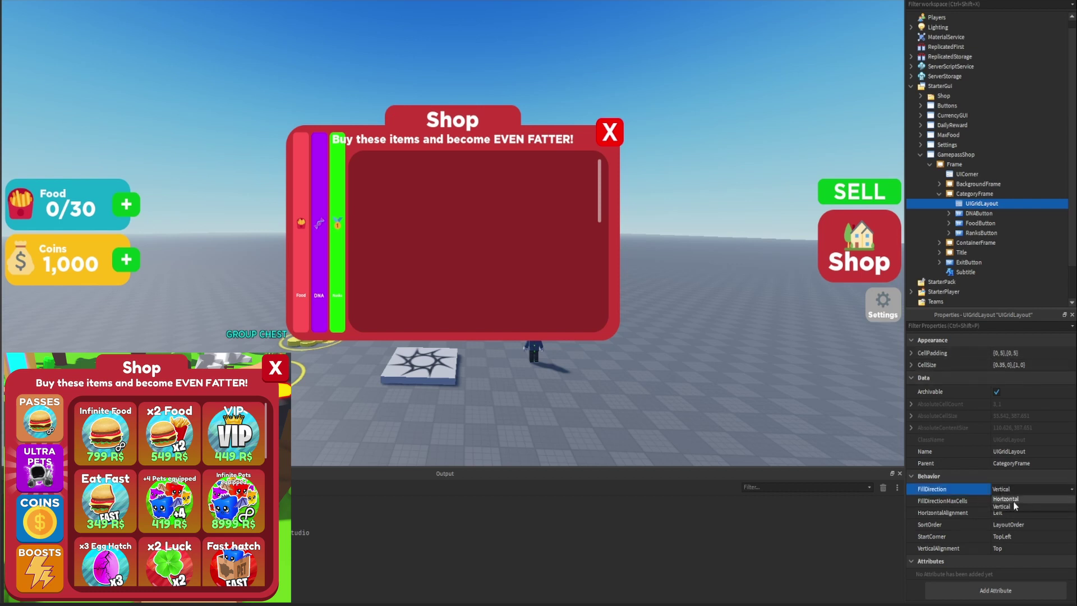
click(1007, 499)
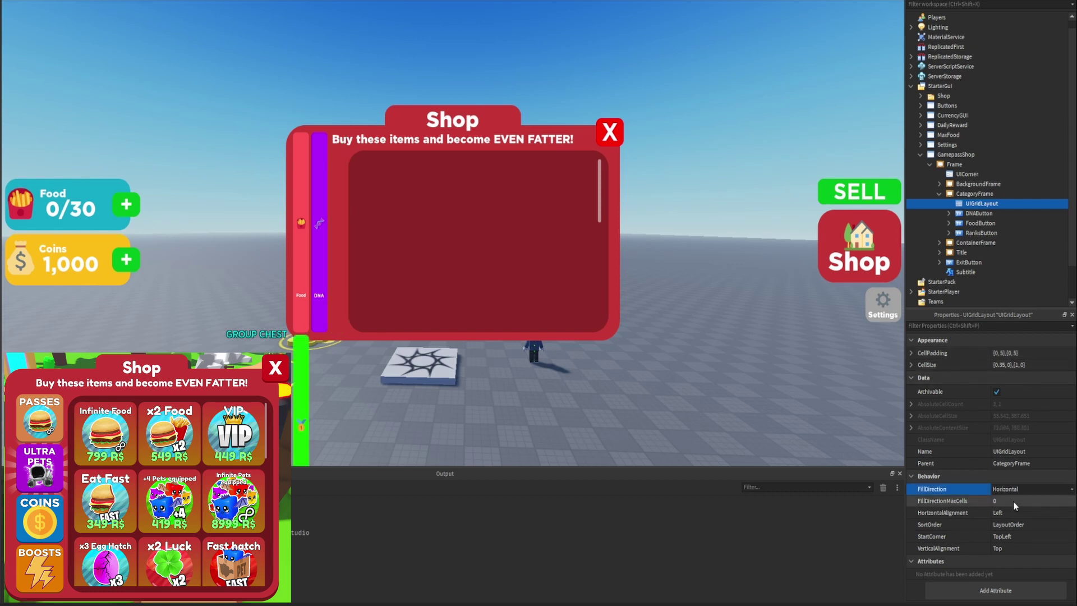
Step: Set the CellSize of CategoryFrame's UIGridLayout to an X scale of 1 and a Y scale of 0.24
click(919, 365)
click(911, 365)
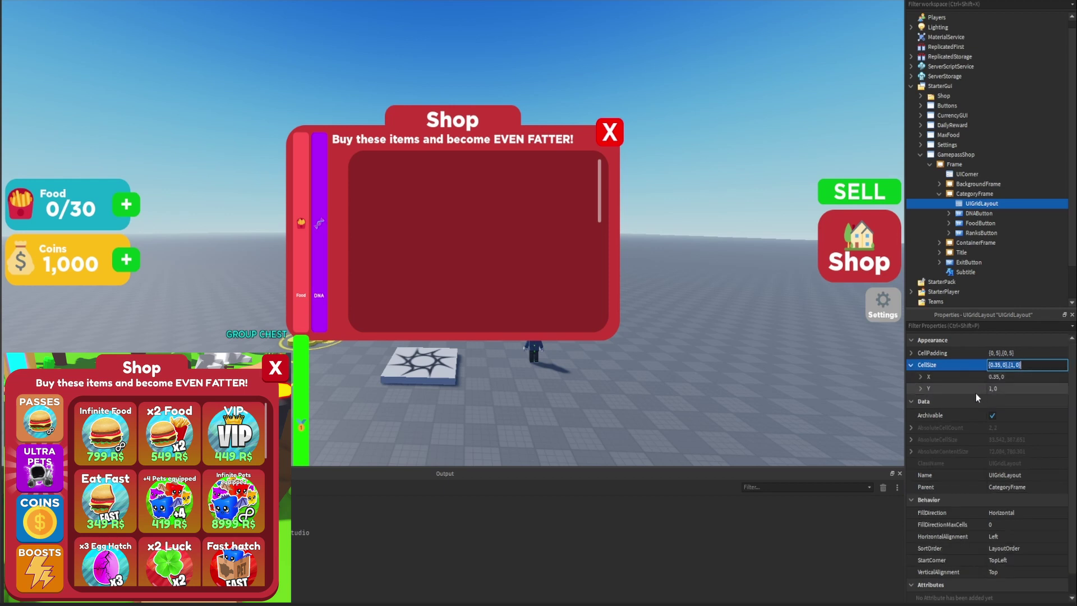
click(920, 388)
click(1015, 400)
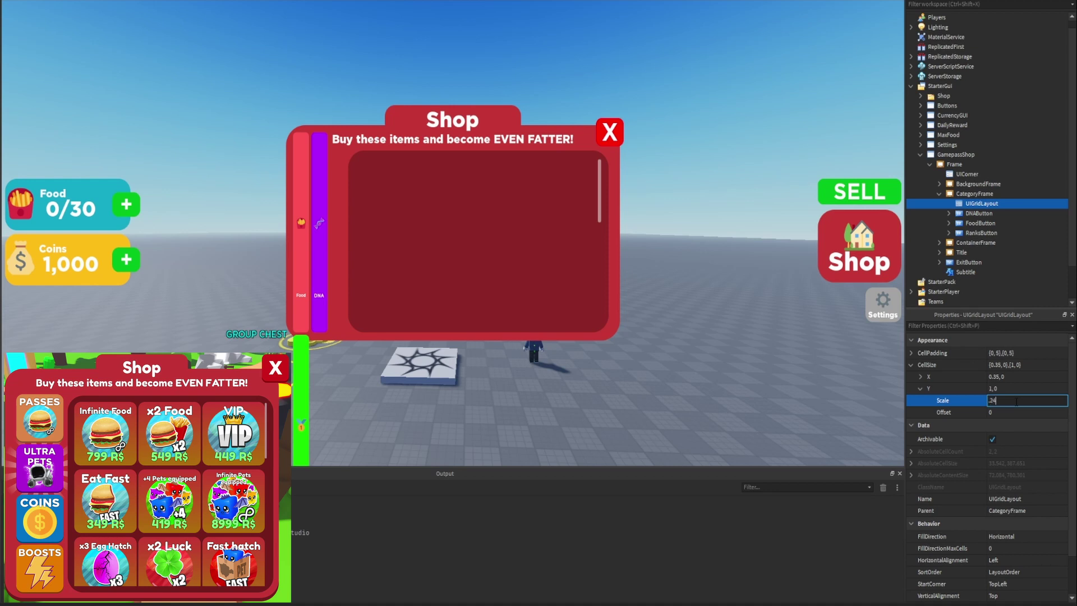
key(Return)
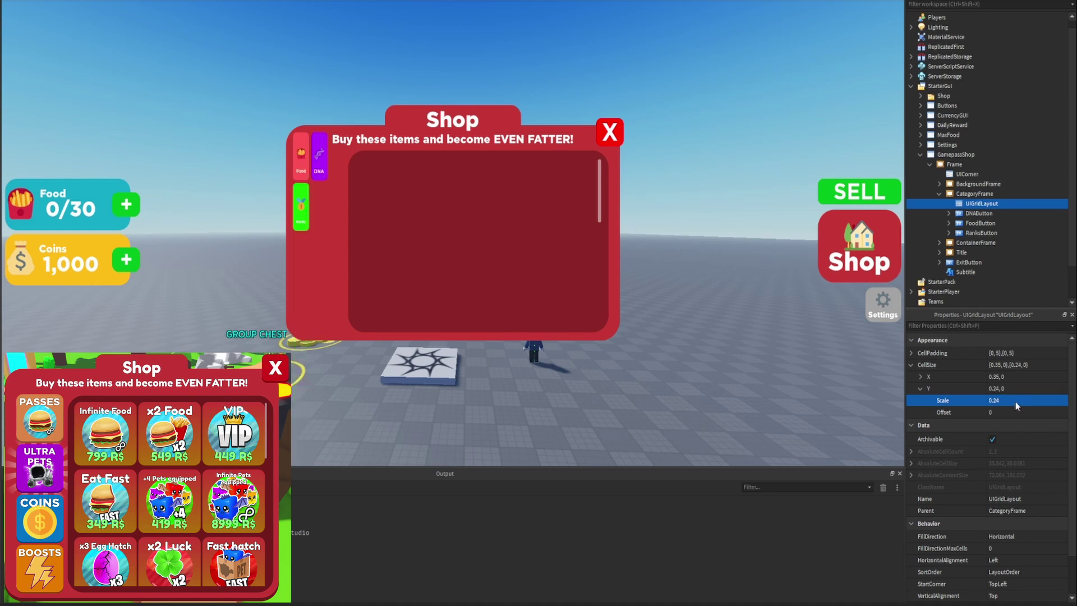
click(920, 376)
click(993, 388)
text(1)
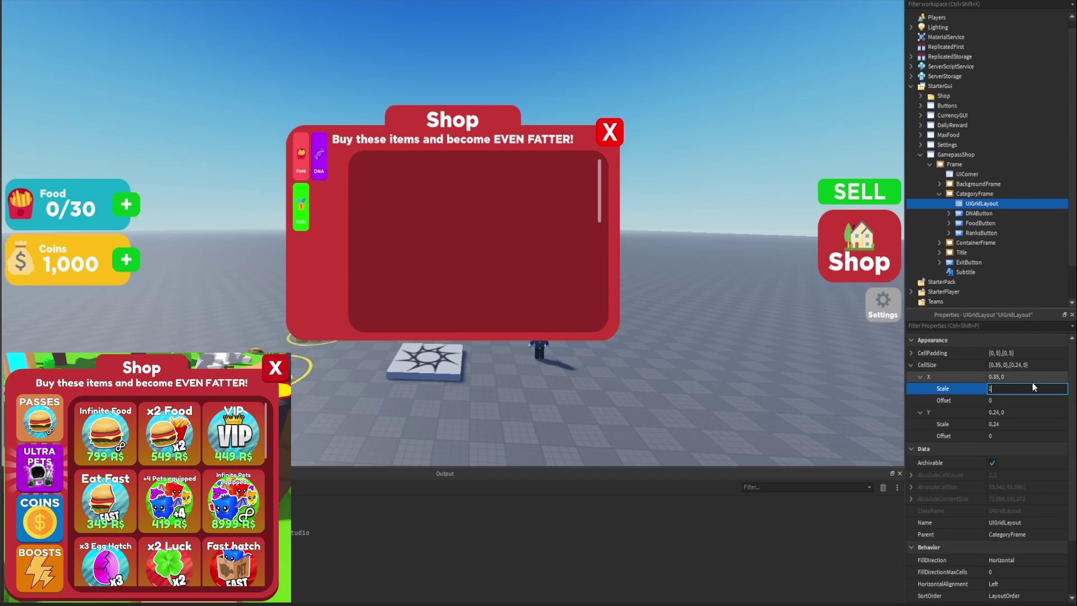
key(Return)
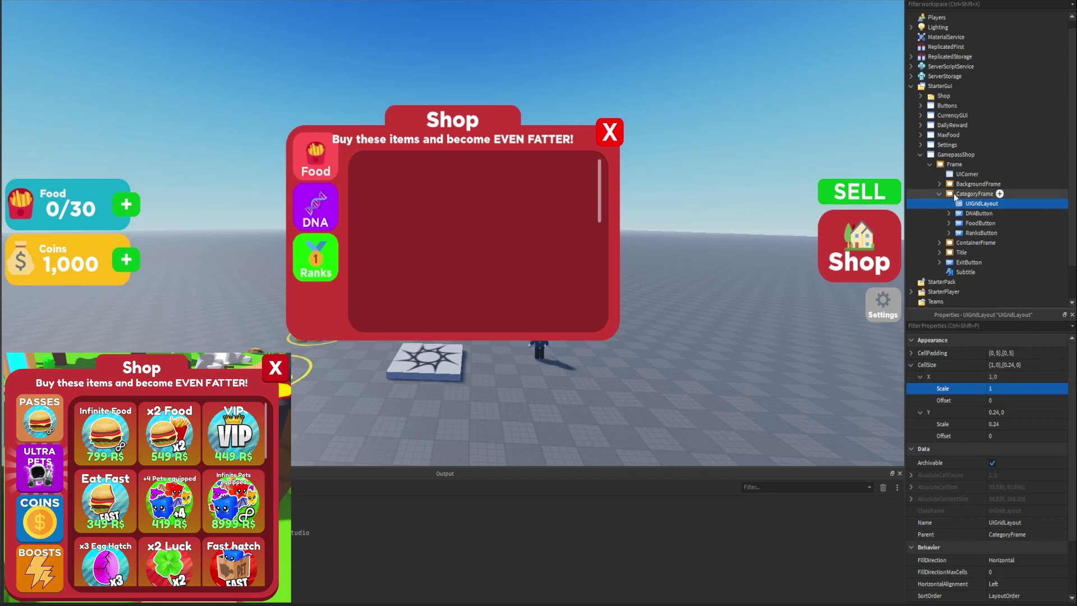
Step: Widen CategoryFrame slightly and lower its upper edge below the subtitle, making it about 106 x 360
click(974, 194)
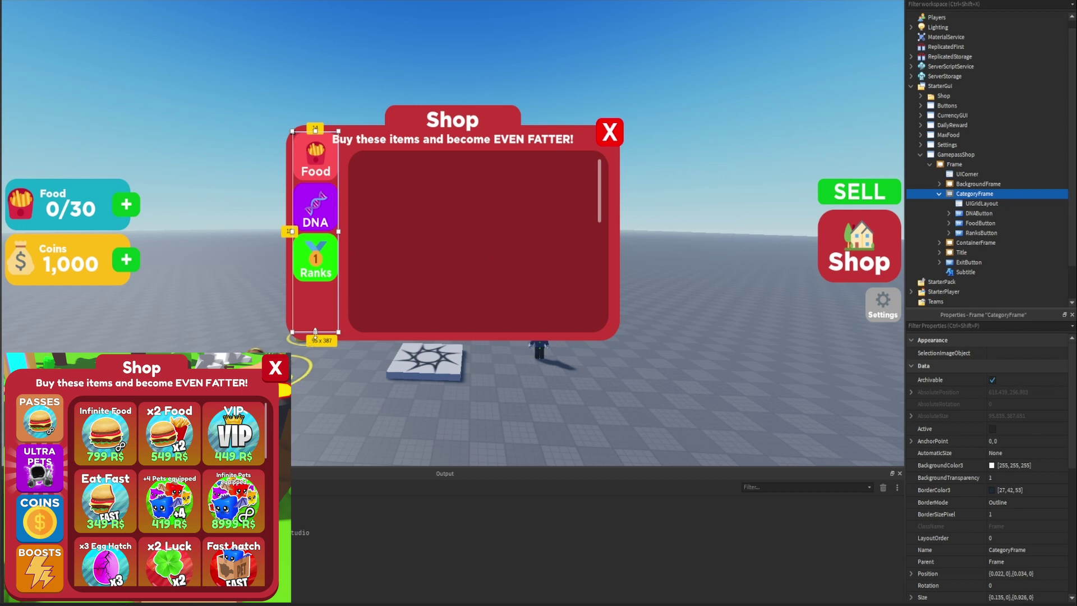
drag(338, 231, 343, 232)
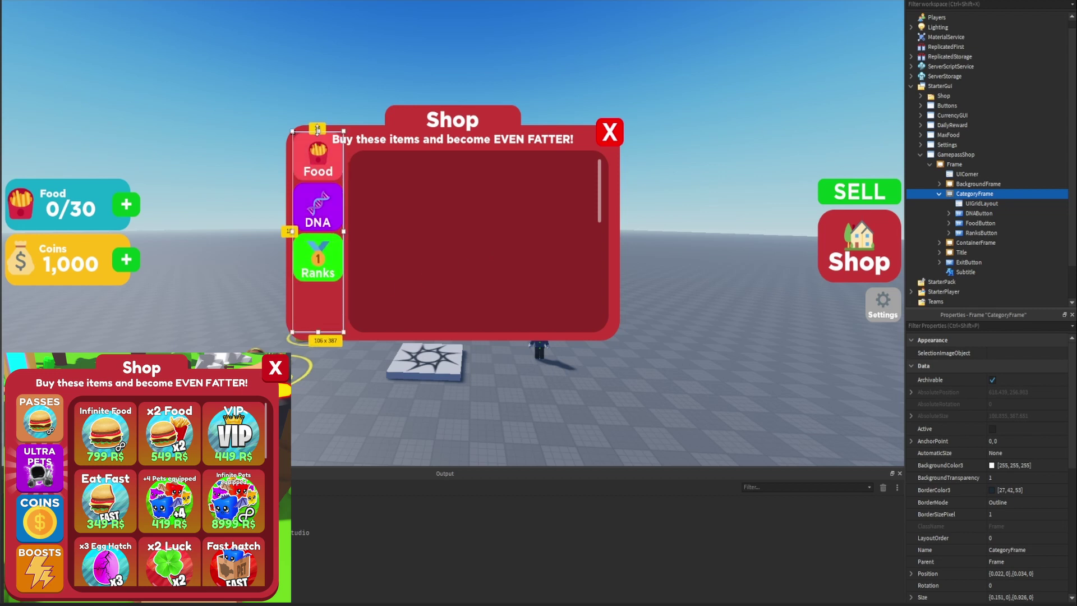
drag(317, 129, 317, 144)
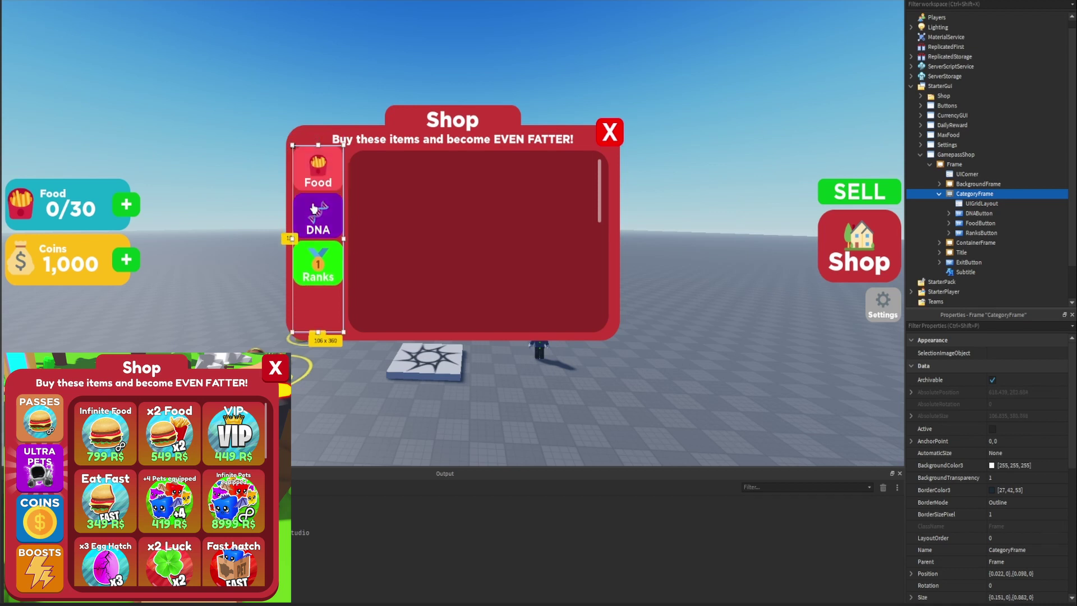
Step: Enlarge GamepassShop's main Frame to about 1022 x 594
click(953, 163)
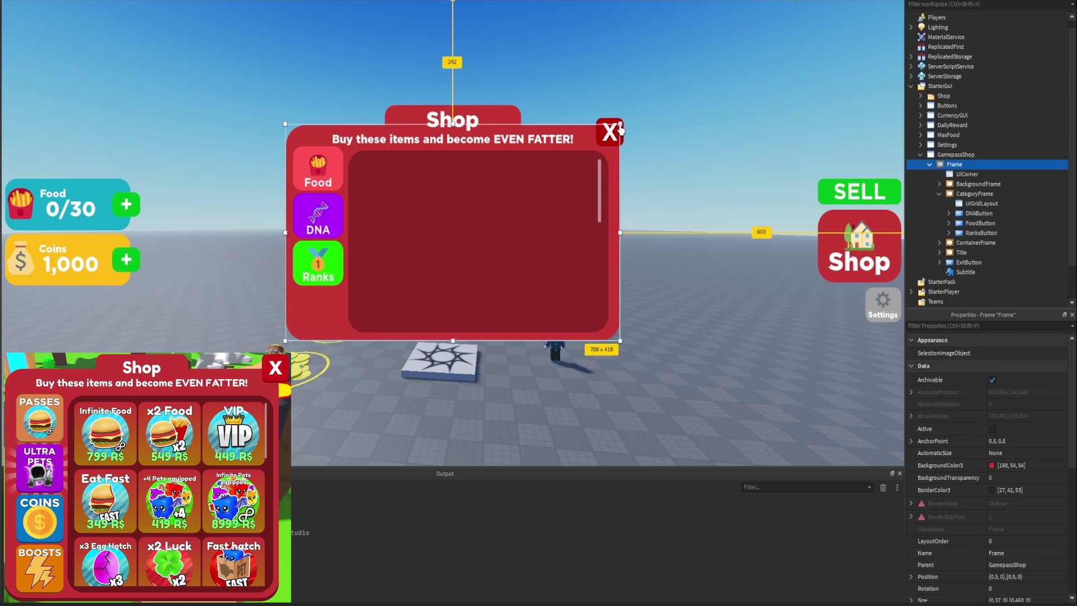
drag(620, 128, 715, 63)
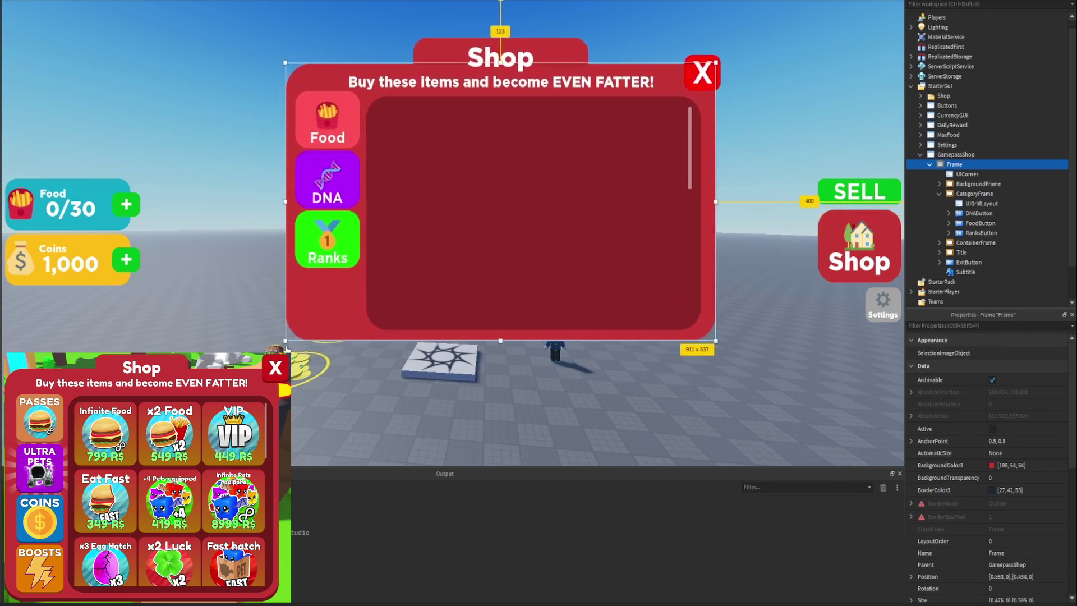
drag(285, 340, 233, 370)
Step: Centre GamepassShop's main Frame by setting its Position to {0.5, 0},{0.5, 0}
click(946, 325)
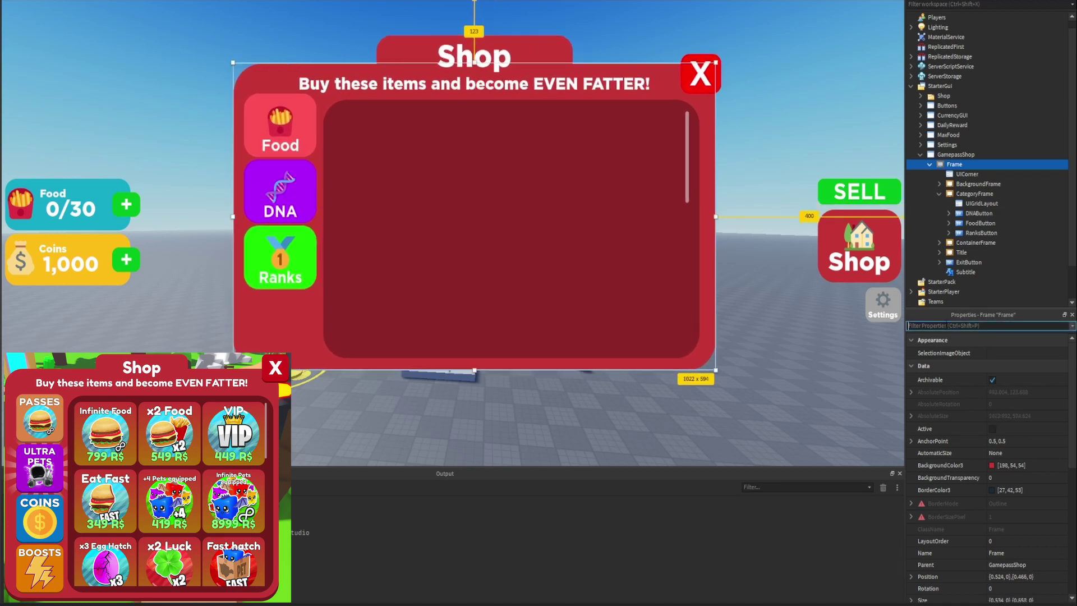
text(po)
click(1007, 376)
click(1008, 377)
key(BackSpace)
key(BackSpace)
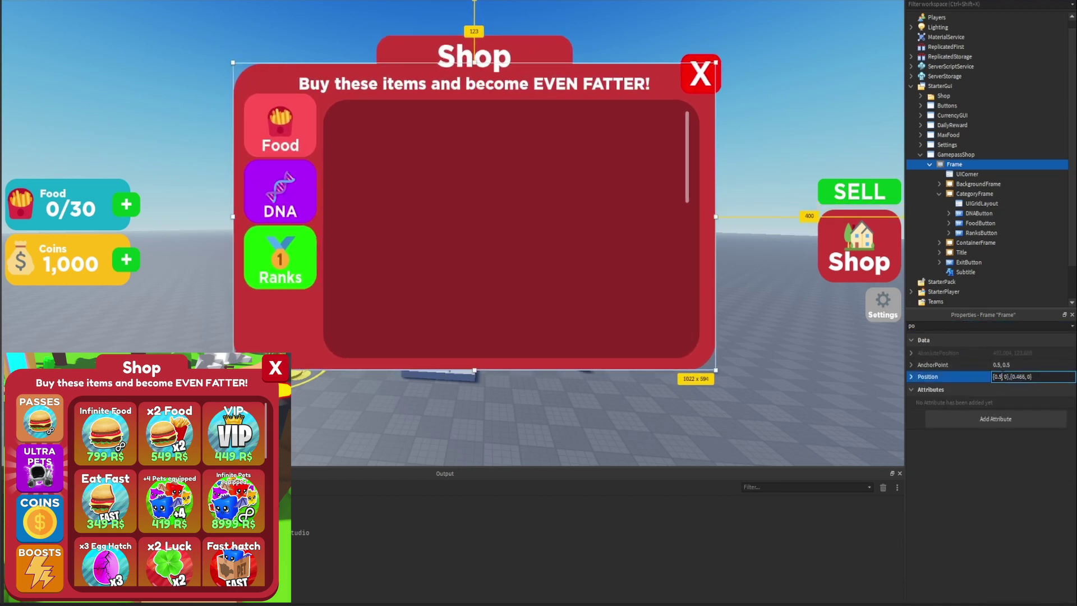
key(Return)
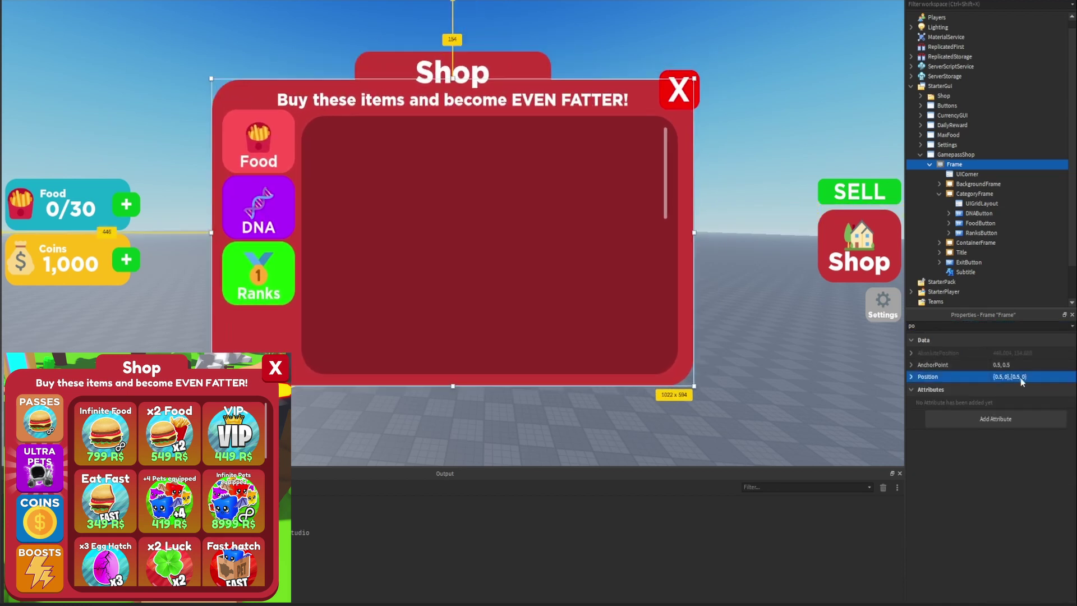
click(760, 99)
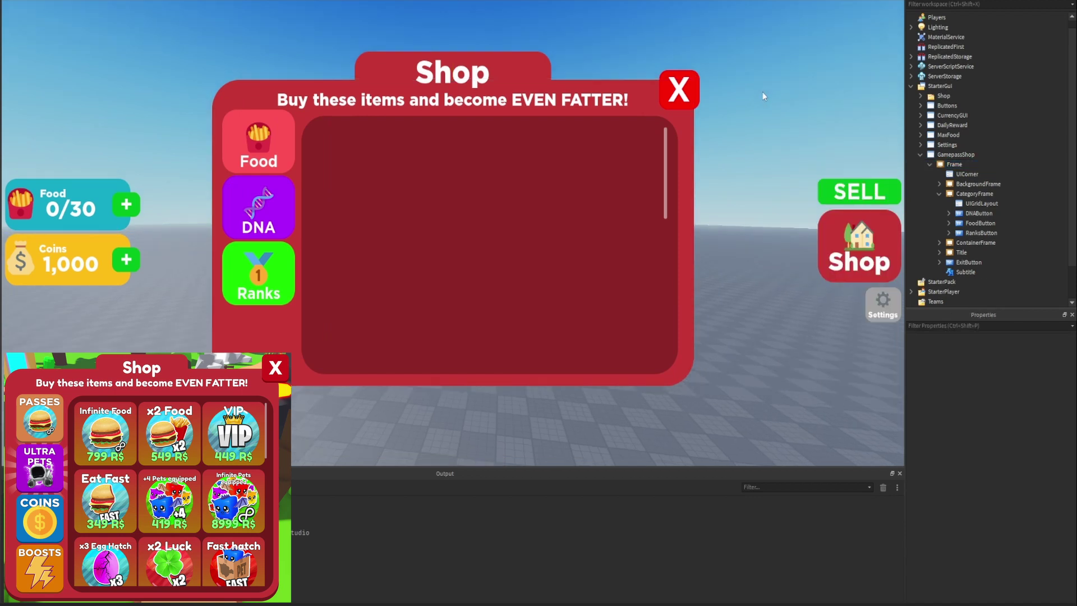
Step: Shorten CategoryFrame to about 154 x 500, level with the item container's upper edge, and preview the shop on an iPhone 5 screen
click(237, 109)
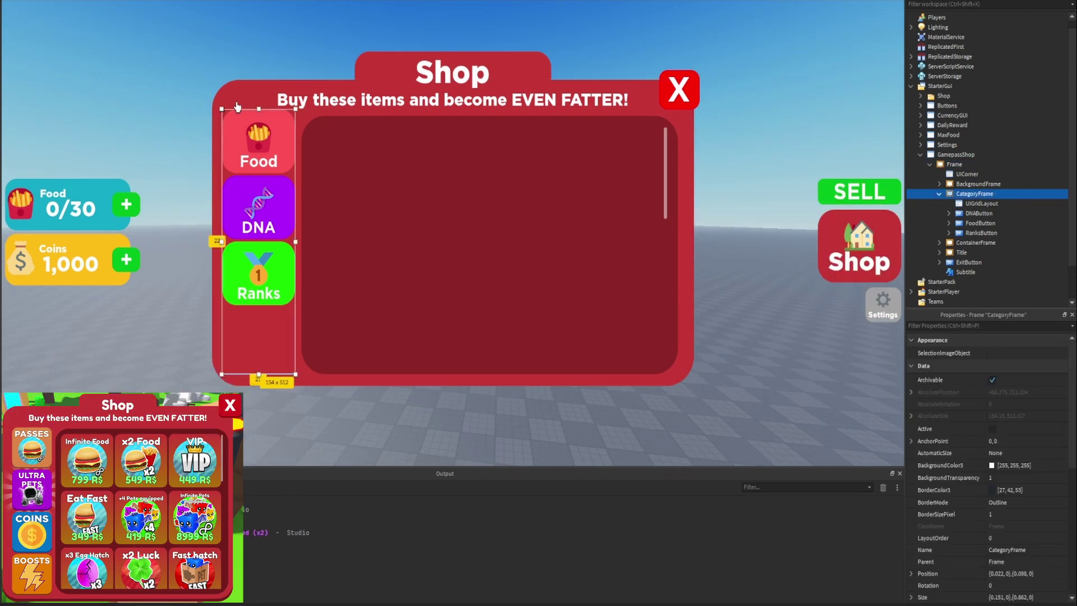
drag(259, 107, 259, 116)
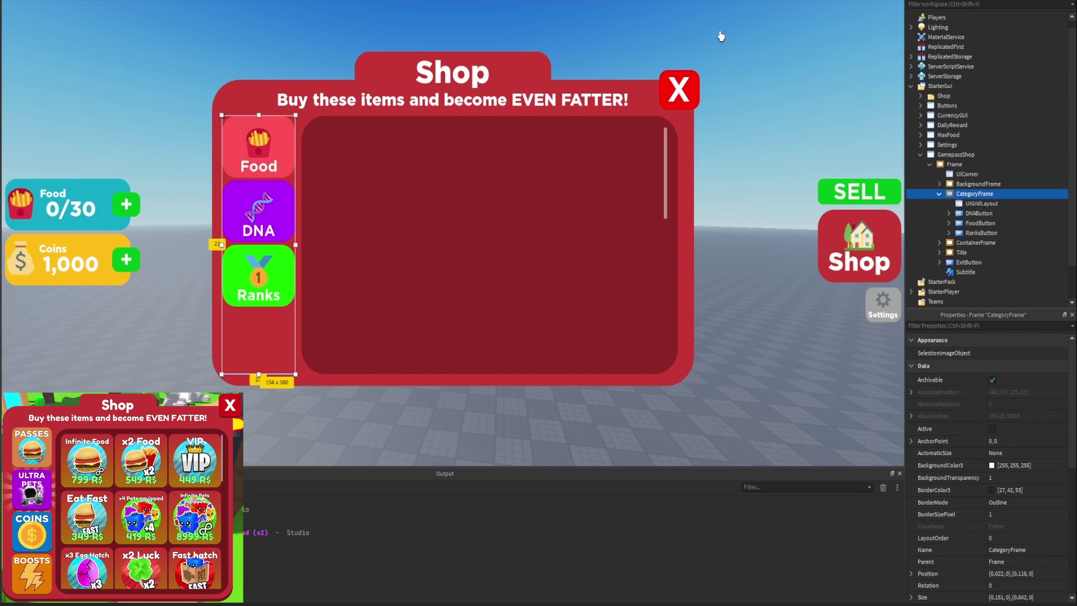
click(761, 39)
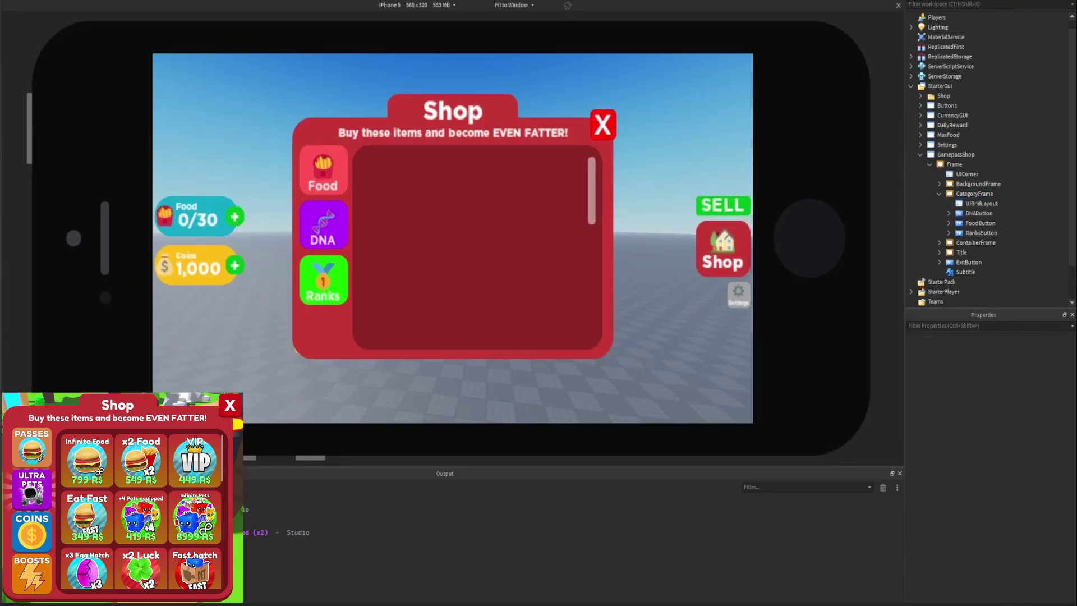
click(897, 5)
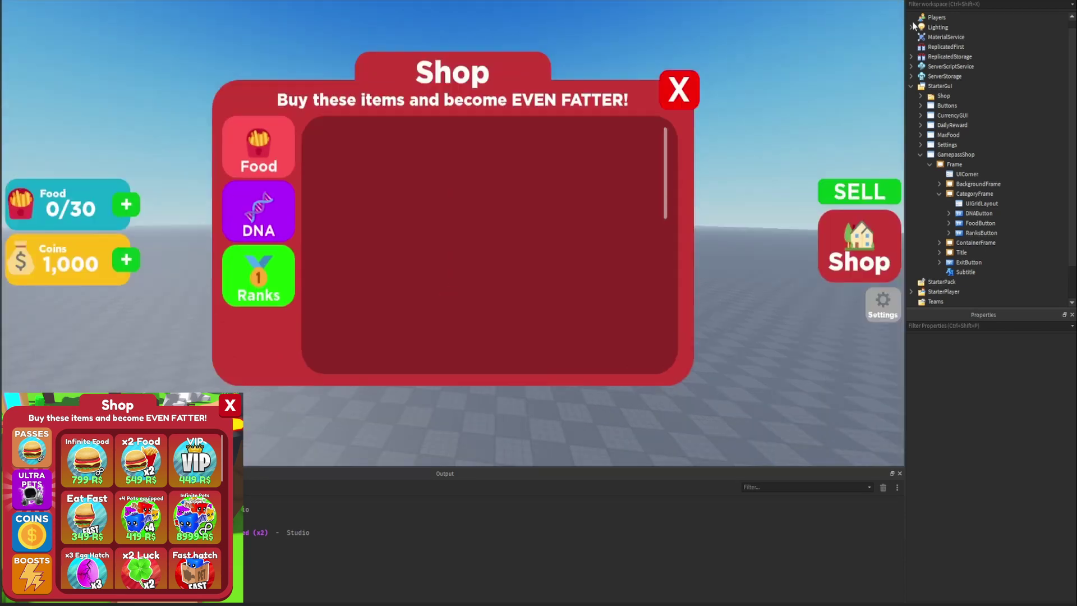
Step: Delete DNAButton and FoodButton from GamepassShop's CategoryFrame
click(962, 215)
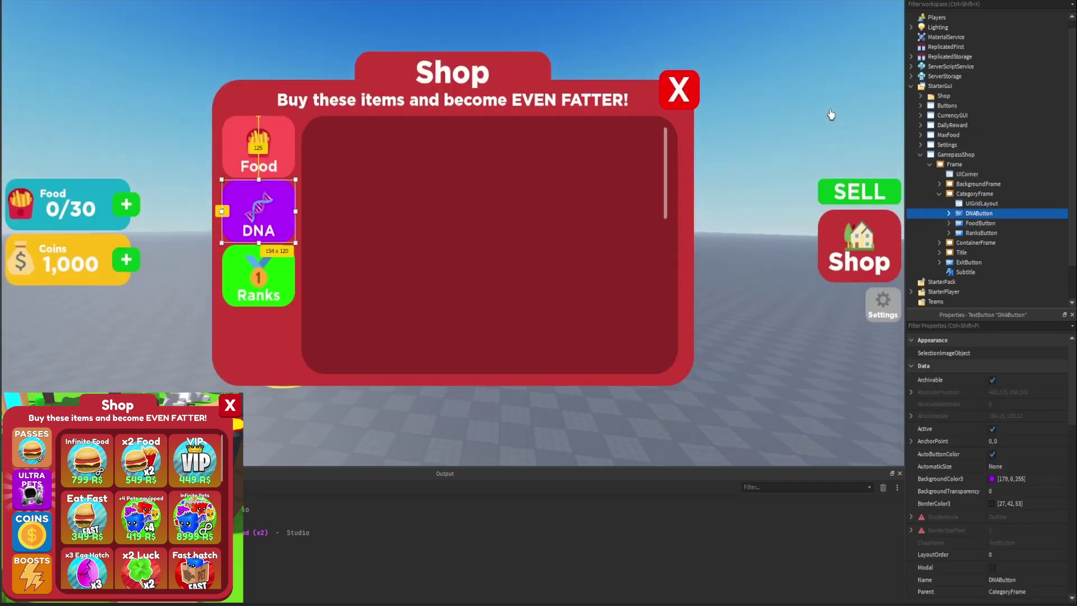
shift+click(976, 223)
key(Delete)
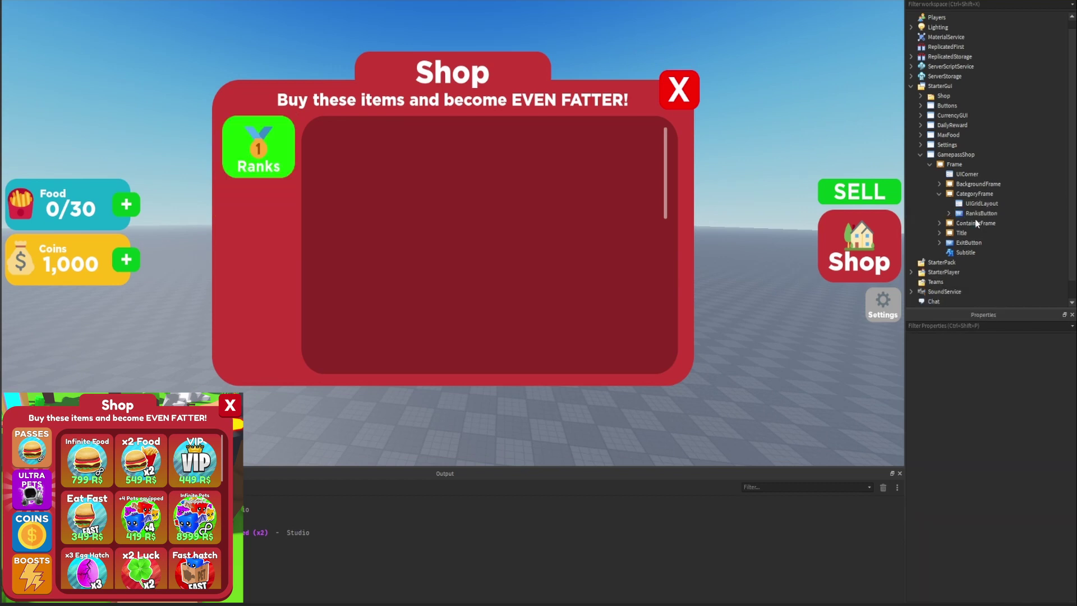
Step: Rename RanksButton in GamepassShop's CategoryFrame to "Passes"
click(979, 216)
double_click(980, 218)
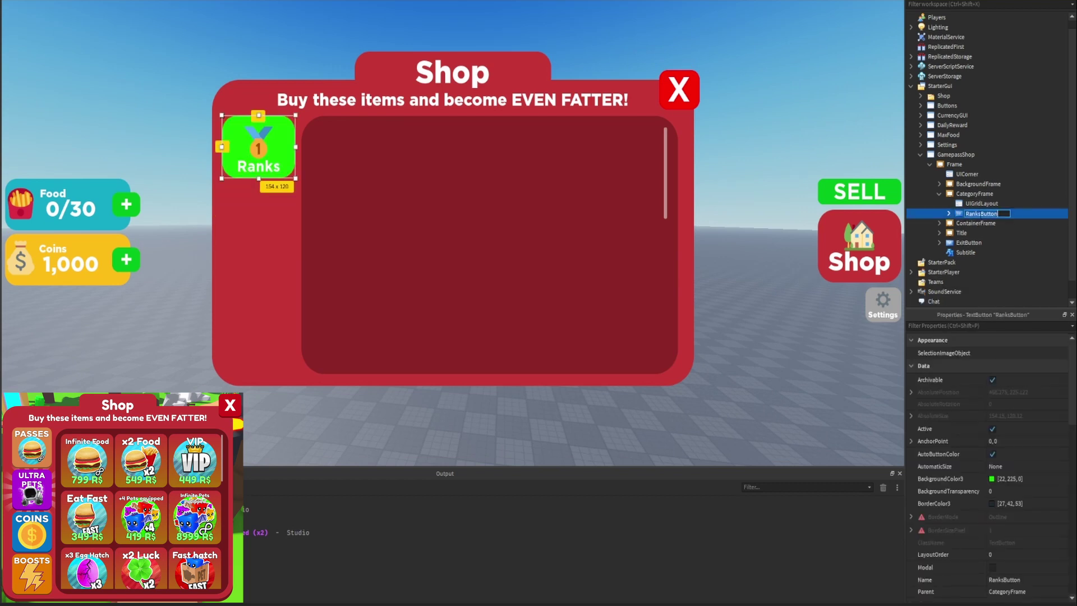
text(Passes)
key(Return)
Step: Change the text of the Category label inside the Passes button to "PASSES"
click(948, 213)
click(984, 233)
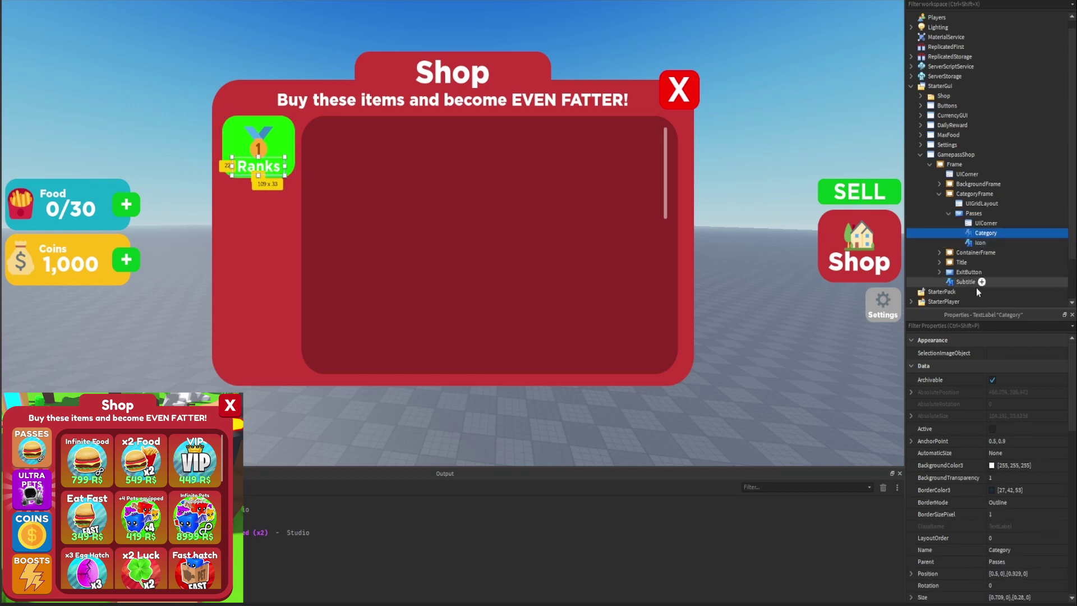
click(983, 327)
text(text)
click(1012, 379)
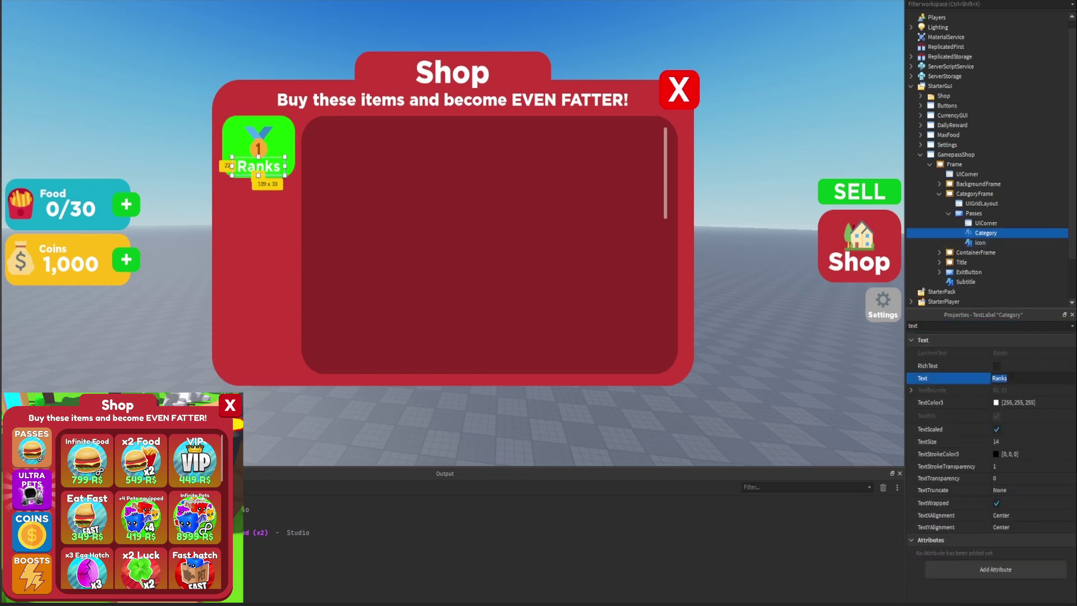
text(PASSES)
key(Return)
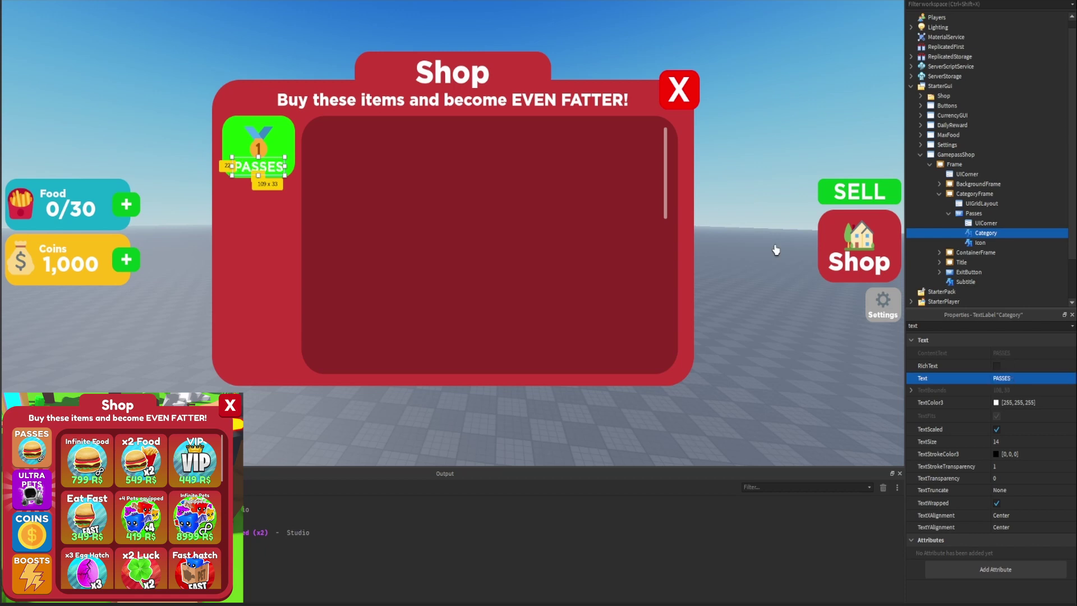
Step: Reshape the PASSES label to about 124 x 32 along the button's upper edge and centre it with an X position scale of 0.5
drag(258, 158, 257, 120)
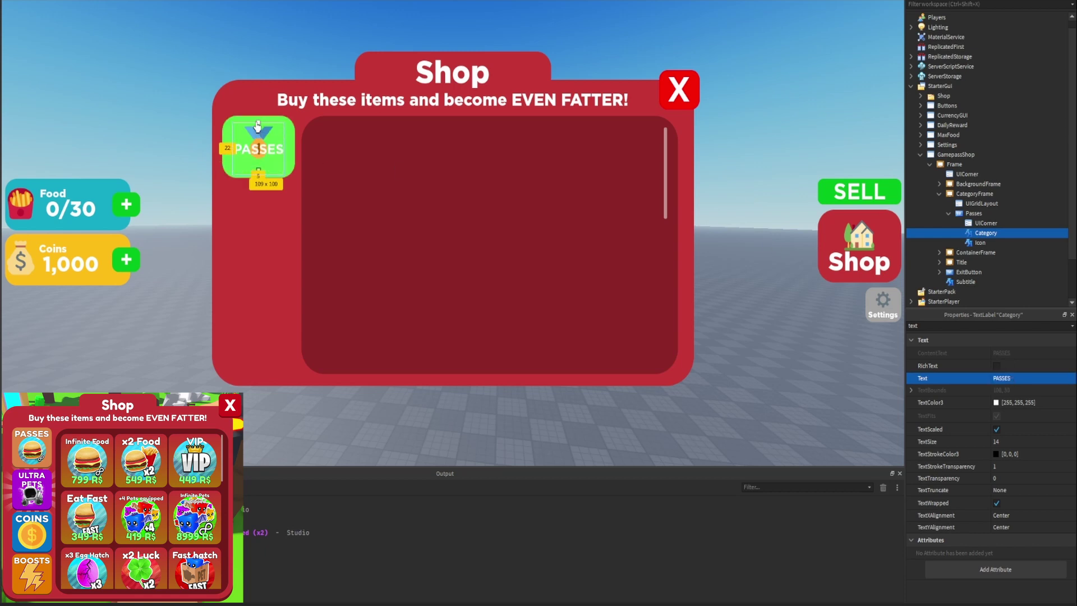
drag(259, 173, 259, 144)
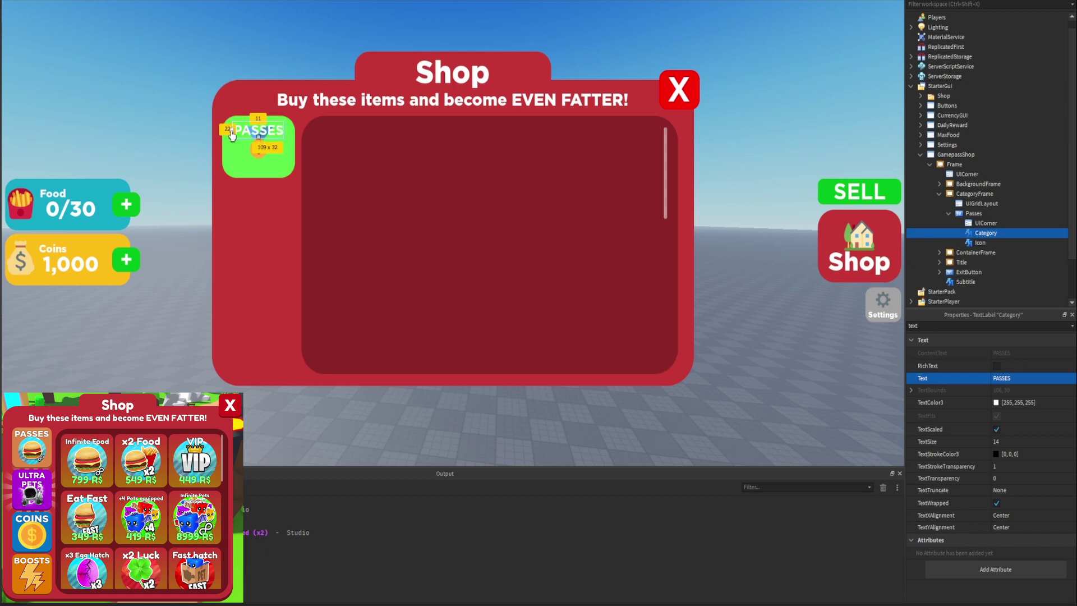
drag(231, 134, 288, 133)
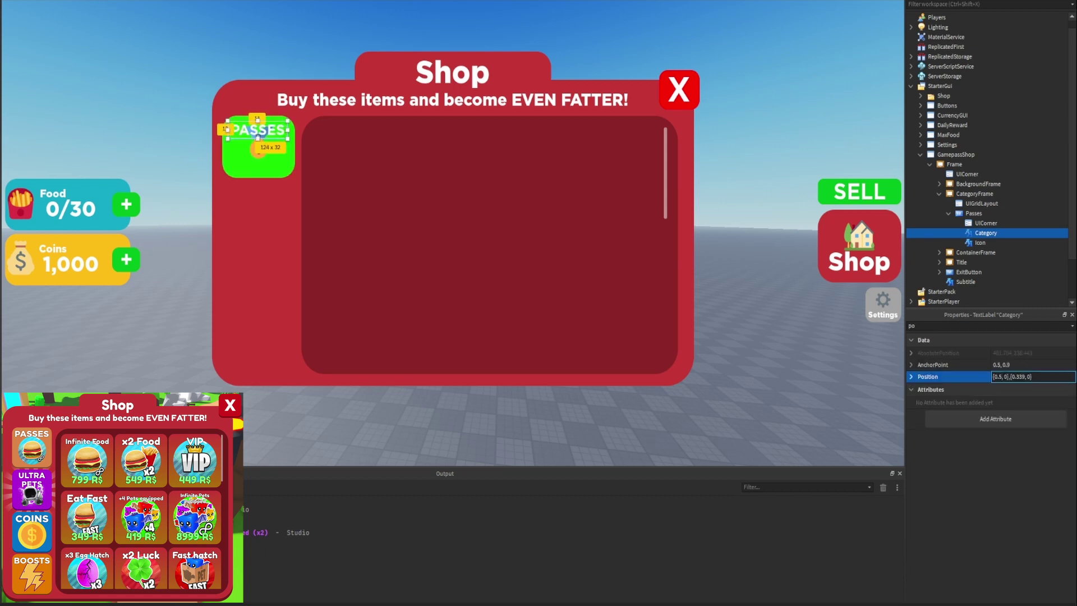
click(1004, 377)
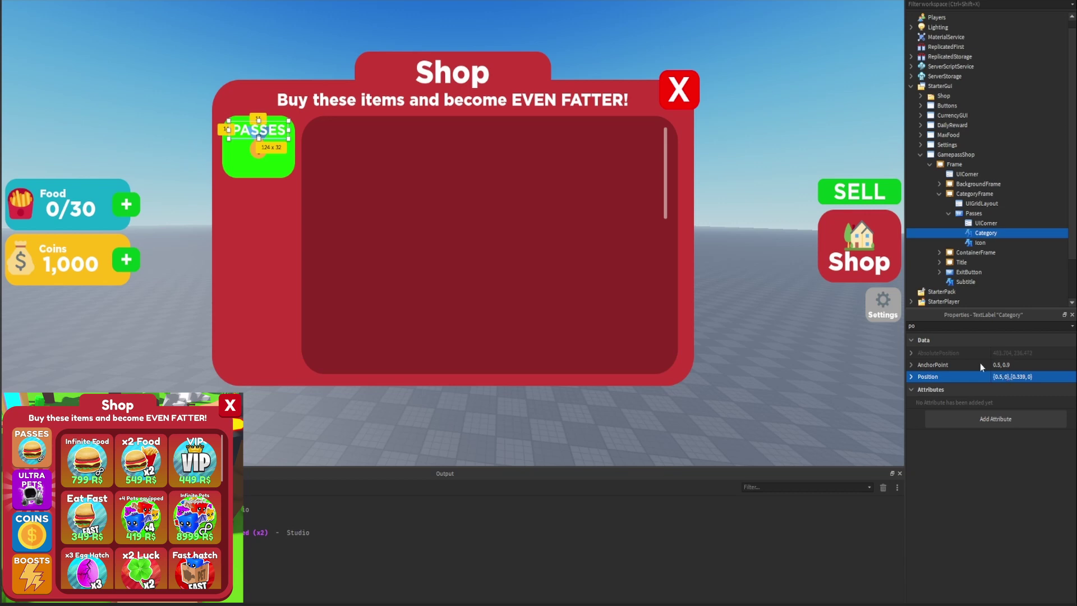
Step: Move and resize the Passes button's Icon label to about 109 x 66, directly below the PASSES text
click(258, 150)
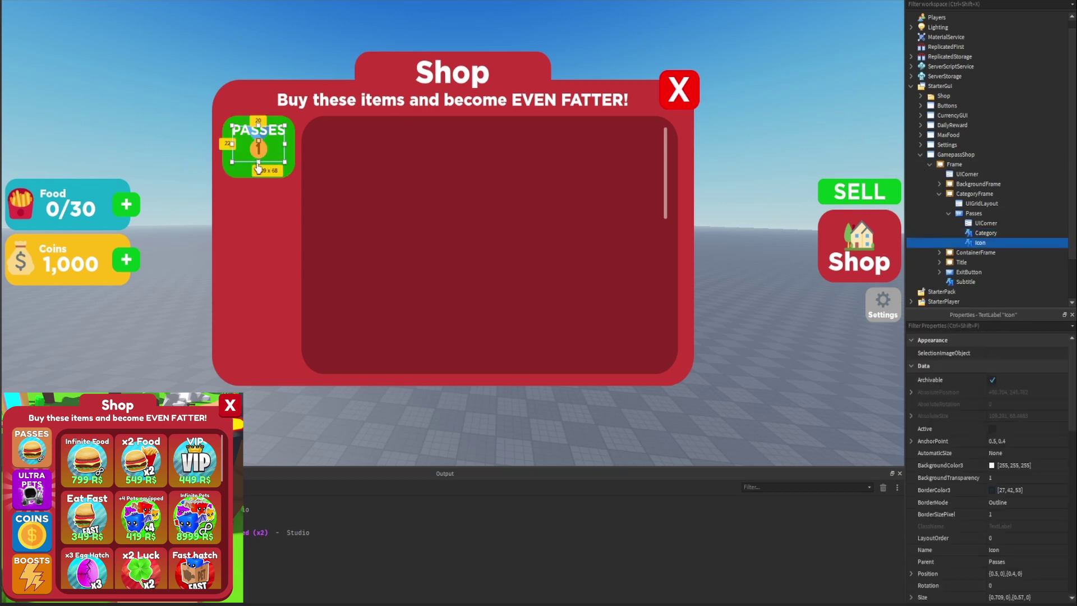
drag(257, 167, 257, 175)
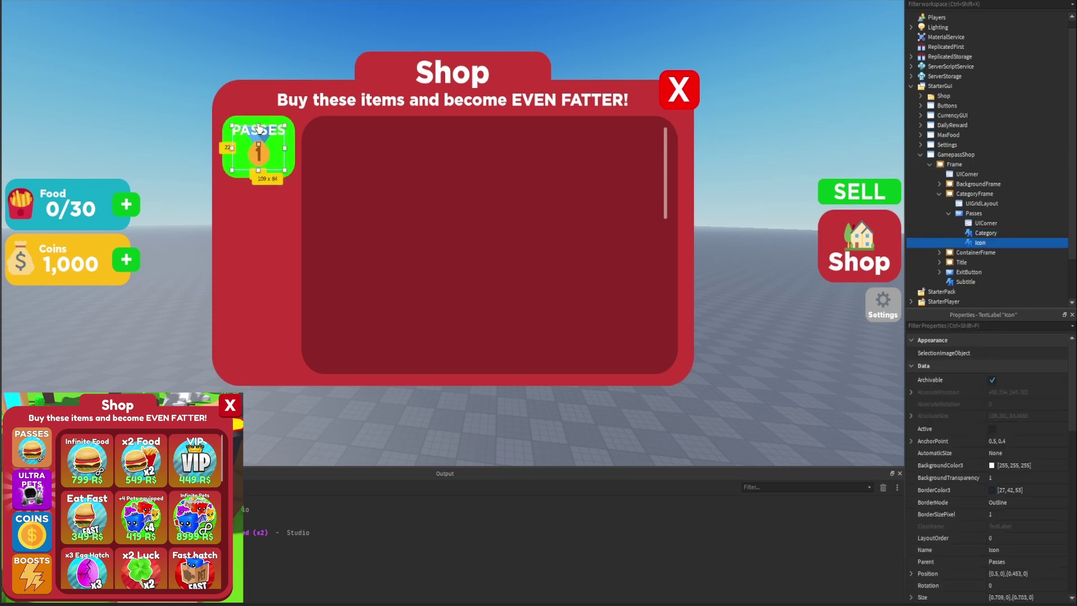
drag(258, 128, 258, 138)
drag(258, 175, 258, 178)
click(1025, 325)
text(text)
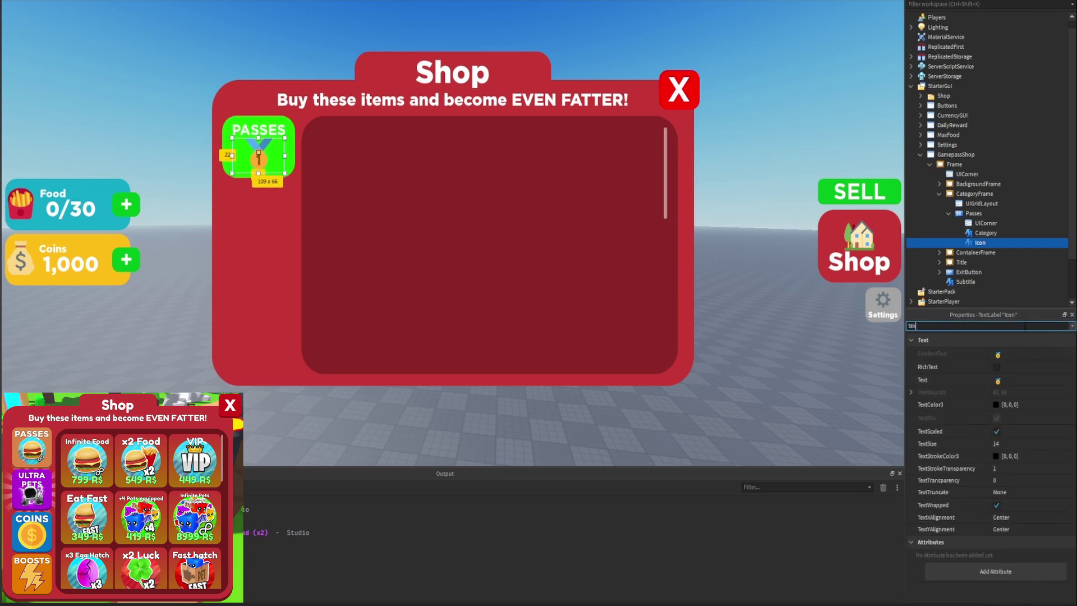
click(1029, 378)
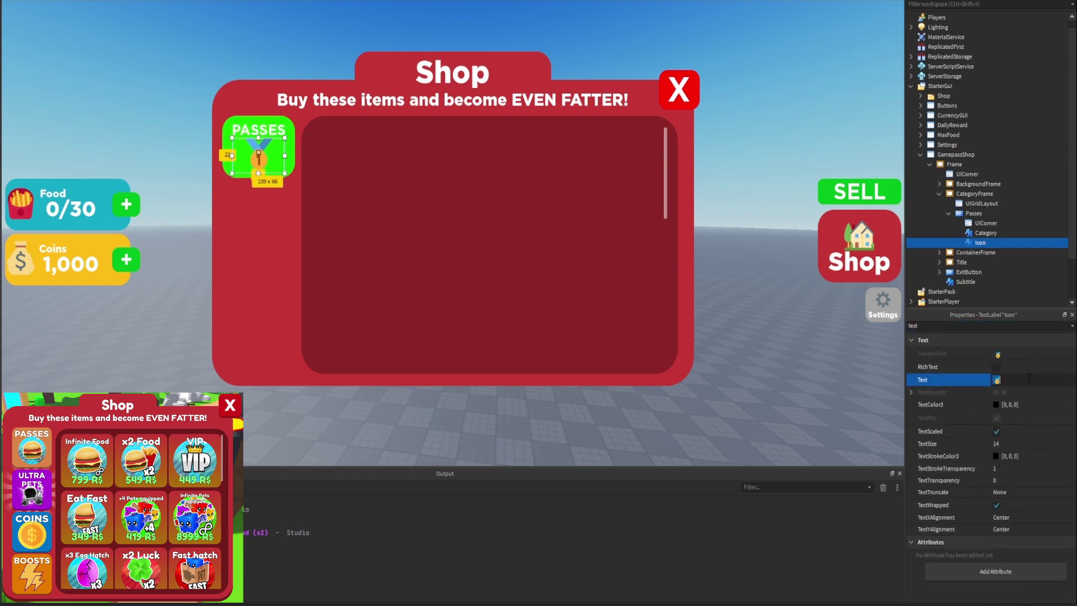
click(960, 242)
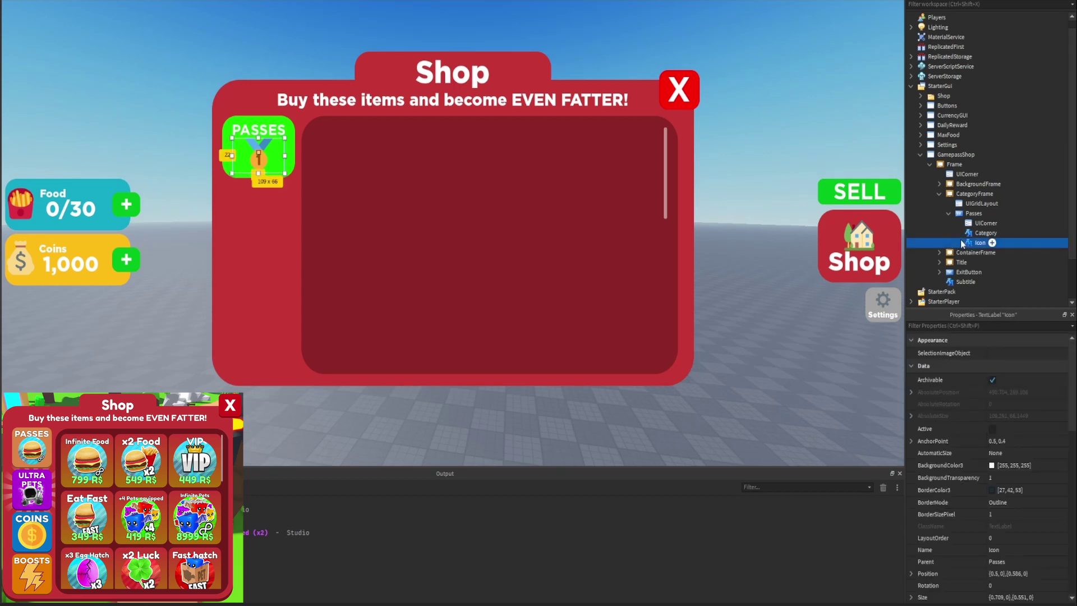
Step: Set the Passes button's background colour to orange (255, 152, 34)
click(974, 213)
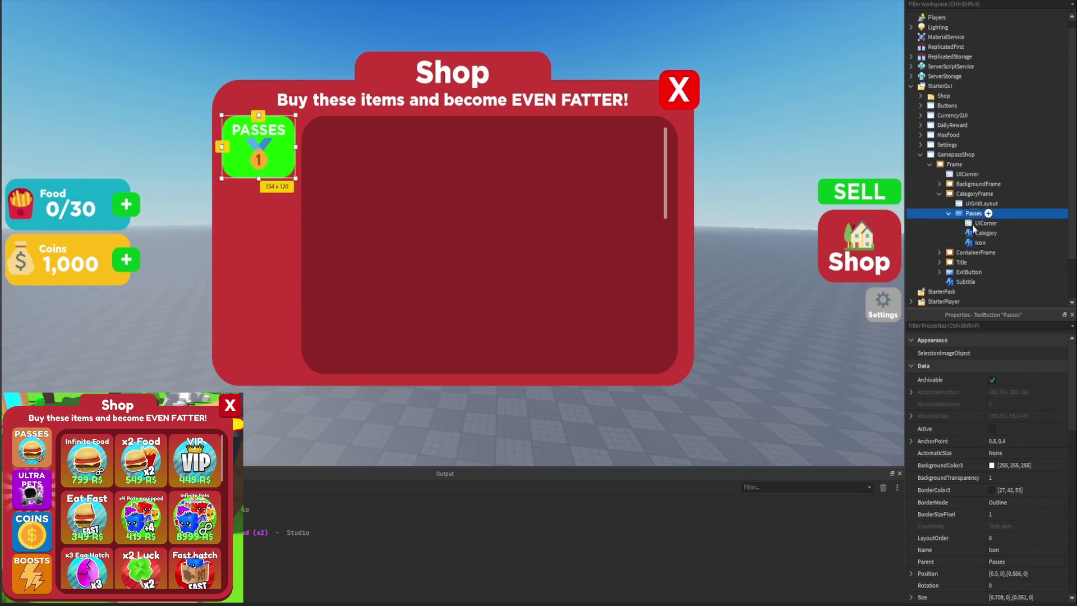
click(977, 325)
text(bac)
click(995, 353)
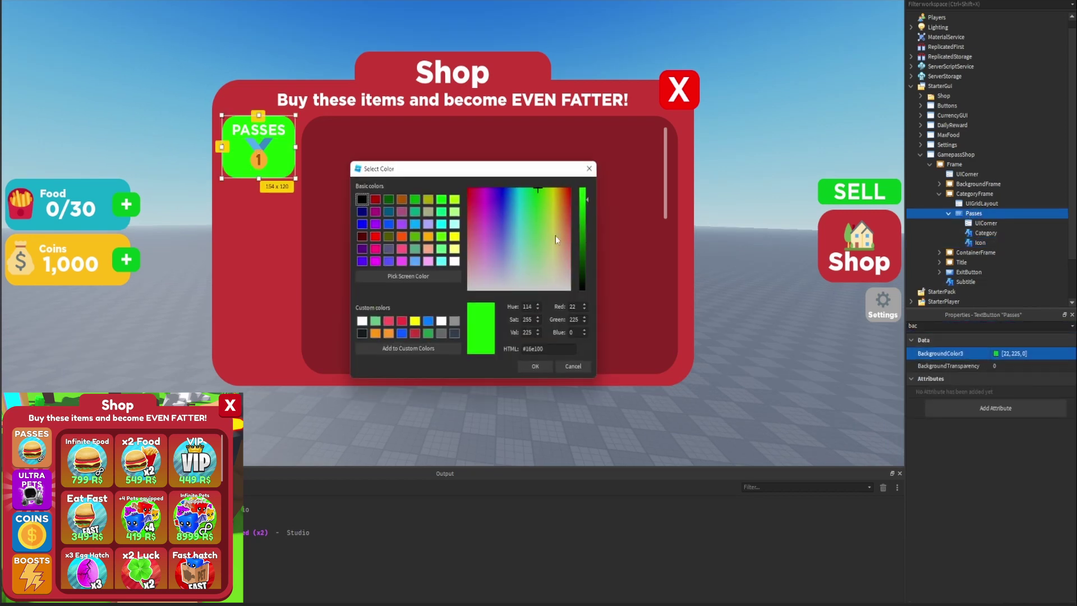
click(388, 334)
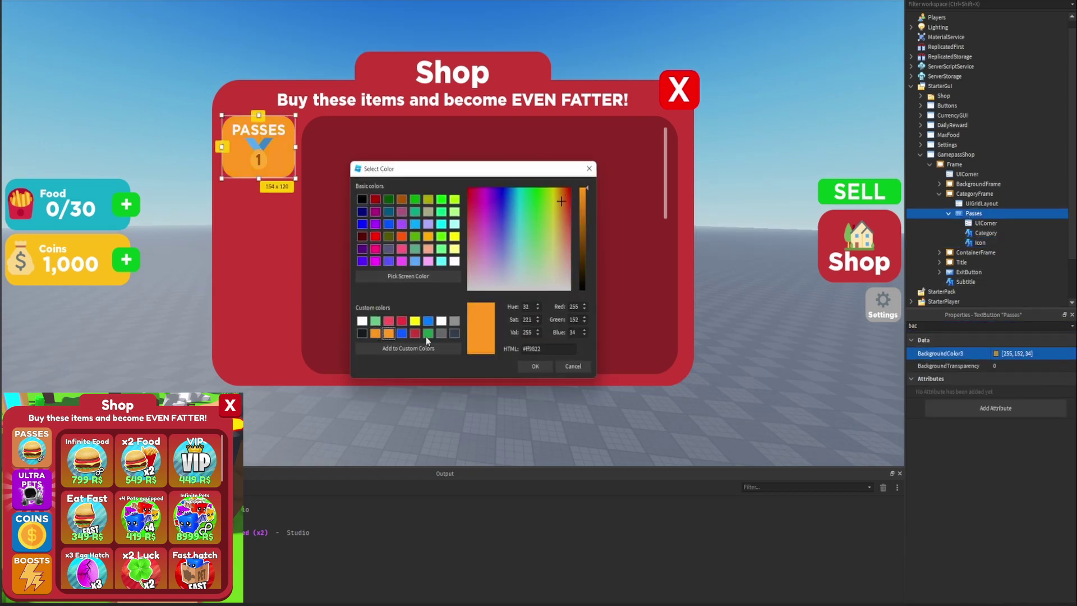
click(533, 368)
click(772, 125)
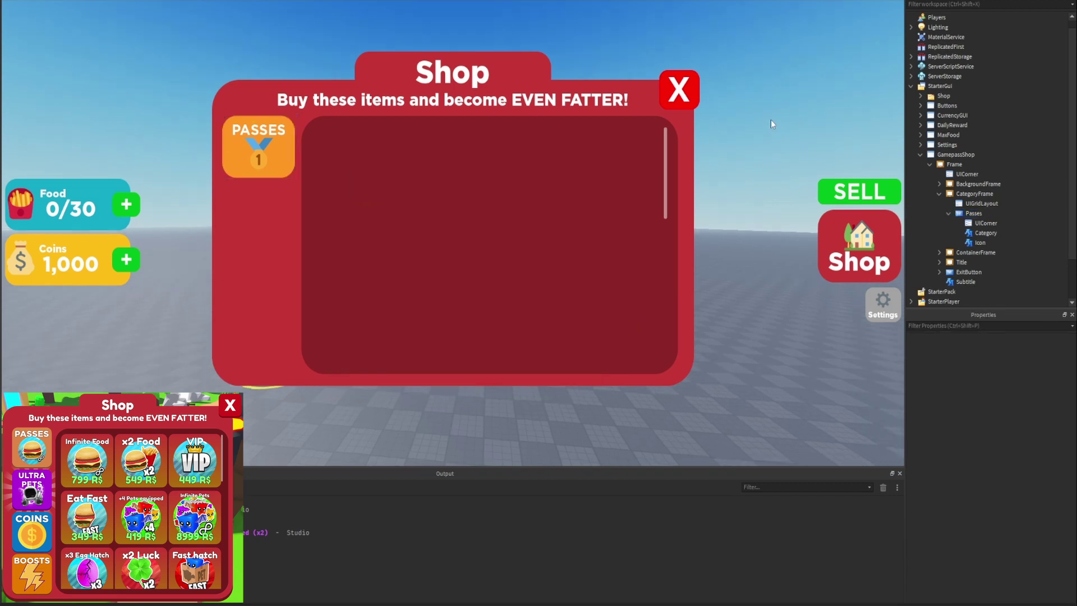
Step: Duplicate the Passes button in CategoryFrame and rename the copy "Pets"
click(957, 213)
click(948, 213)
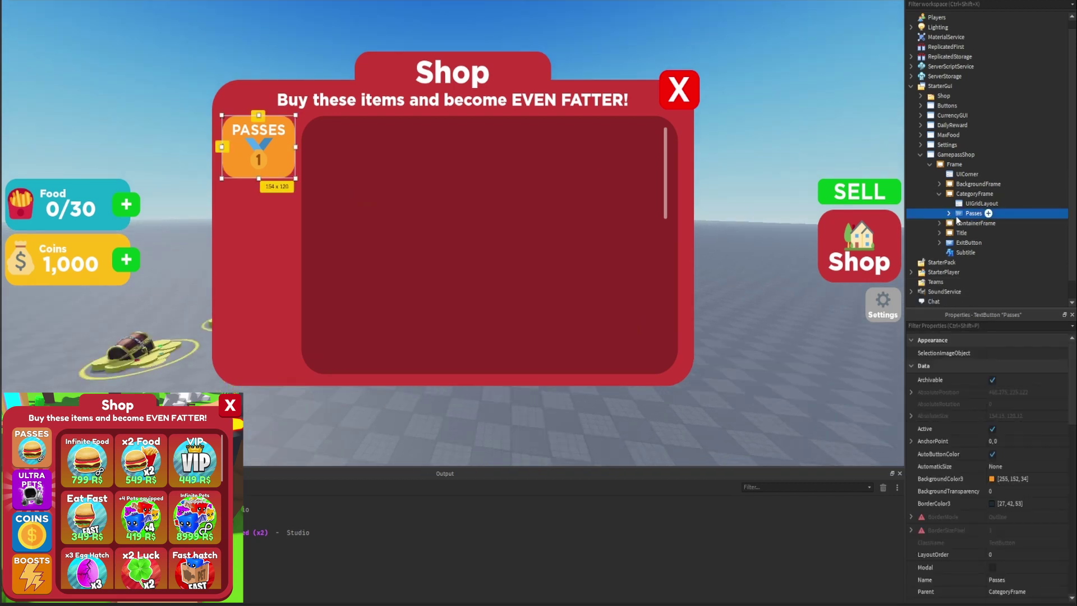
click(1011, 324)
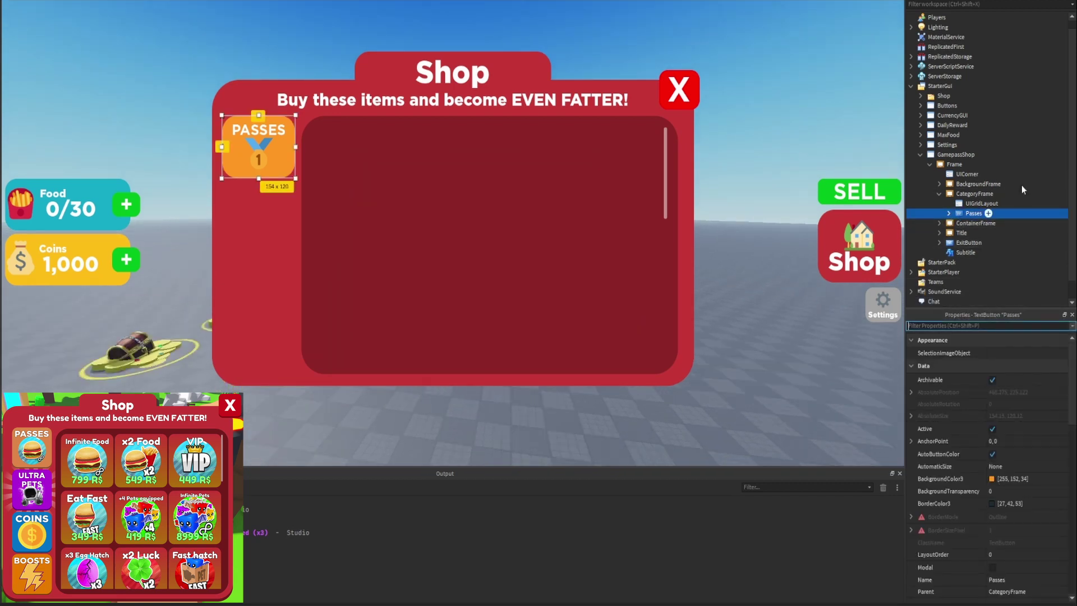
key(ctrl+d)
double_click(971, 223)
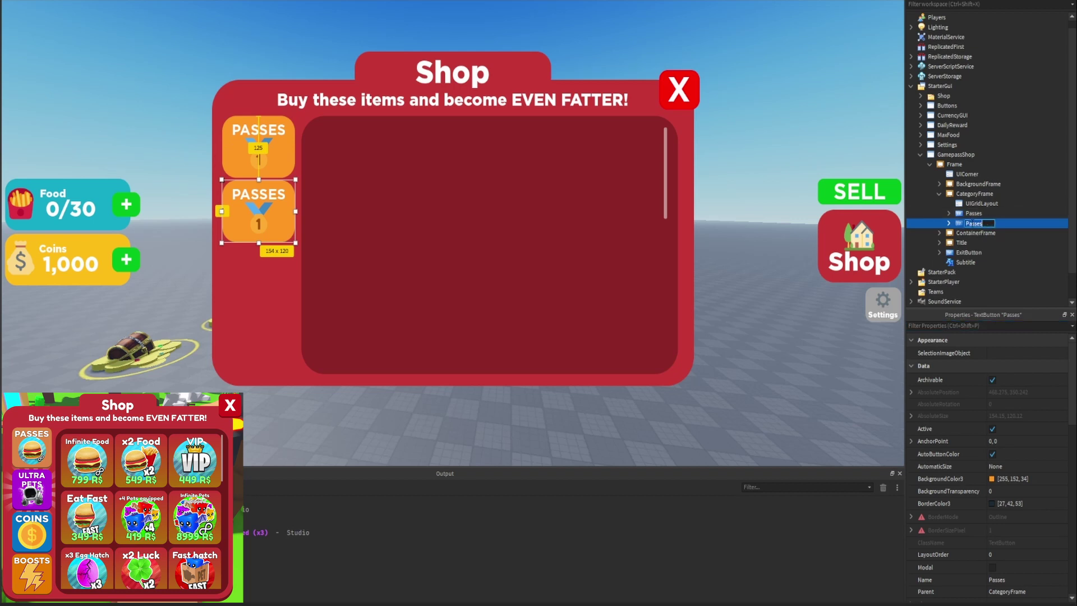
text(Pets)
key(Return)
Step: Change the text of the Category label inside the Pets button to "ULTRA PETS"
click(948, 223)
click(985, 243)
click(988, 325)
text(text)
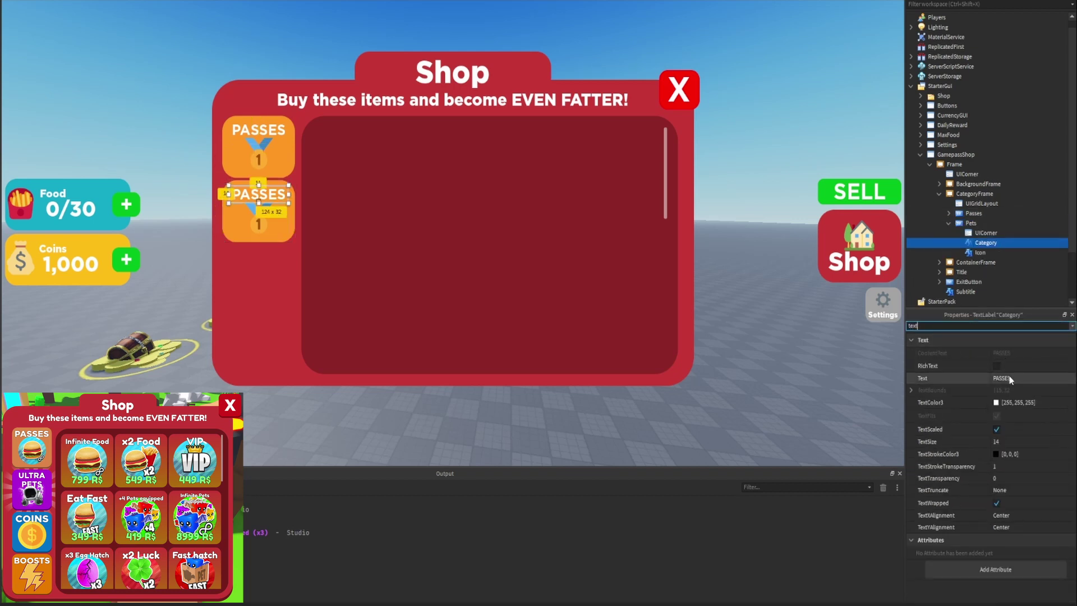
click(1009, 378)
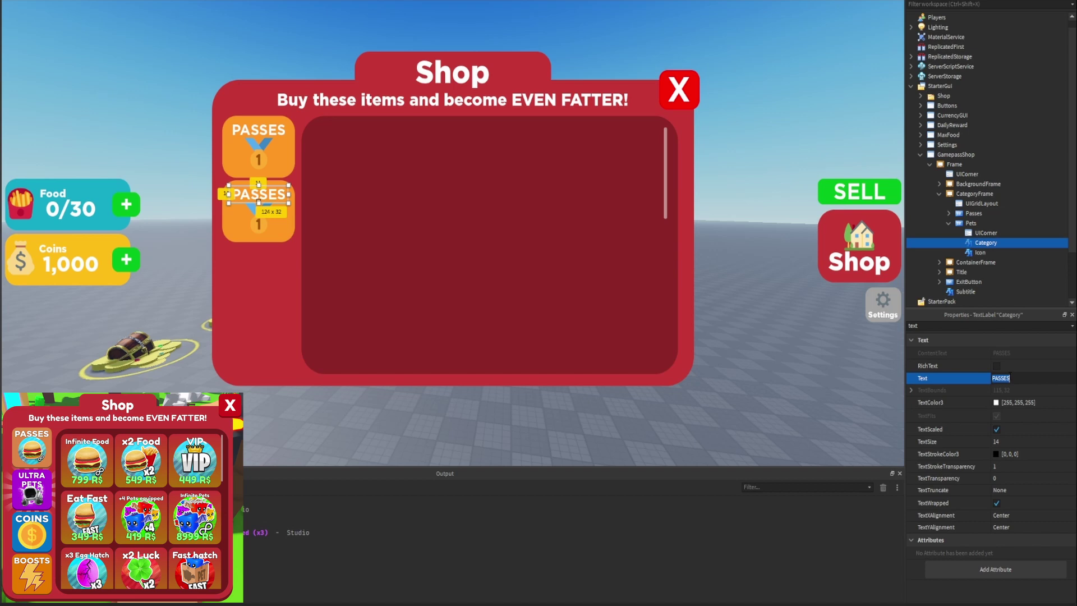
text(ULTRA PETS)
key(Return)
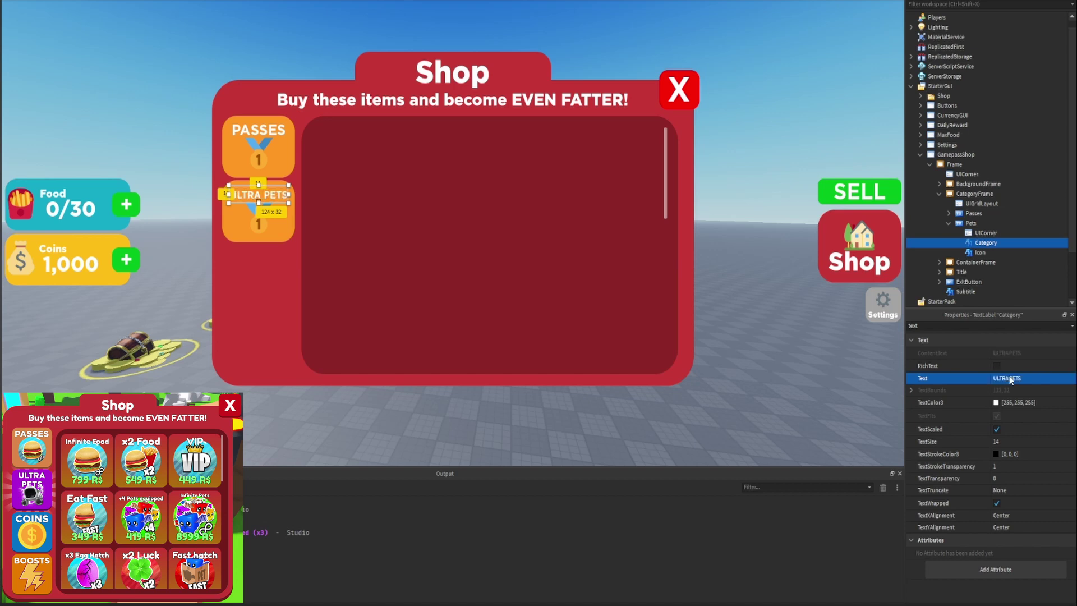
Step: Set the Pets button's background colour to purple (200, 35, 255)
click(970, 223)
click(953, 312)
text(bac)
click(995, 340)
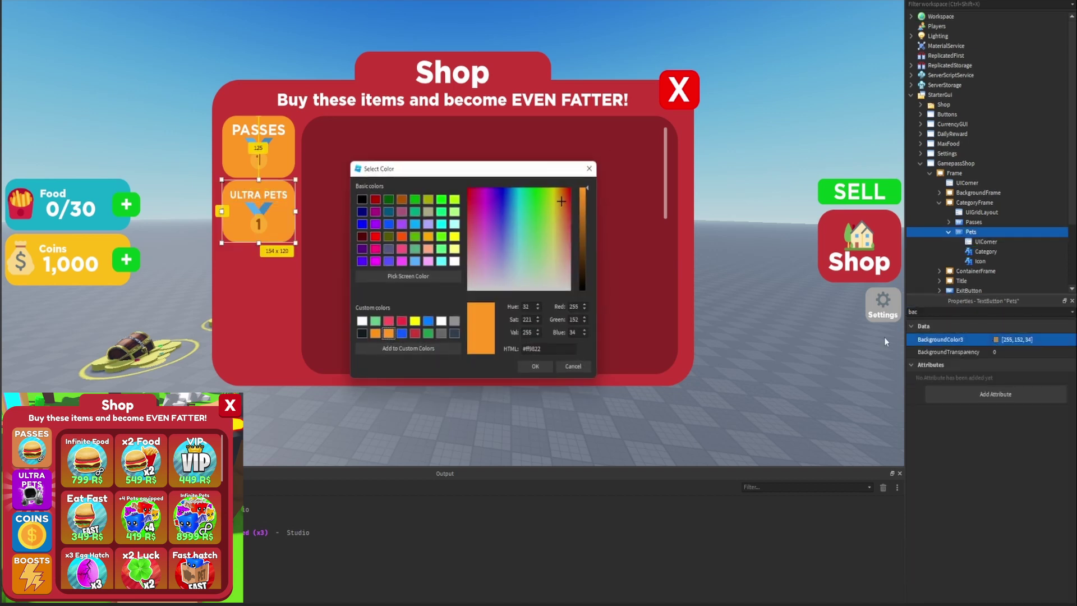
click(488, 202)
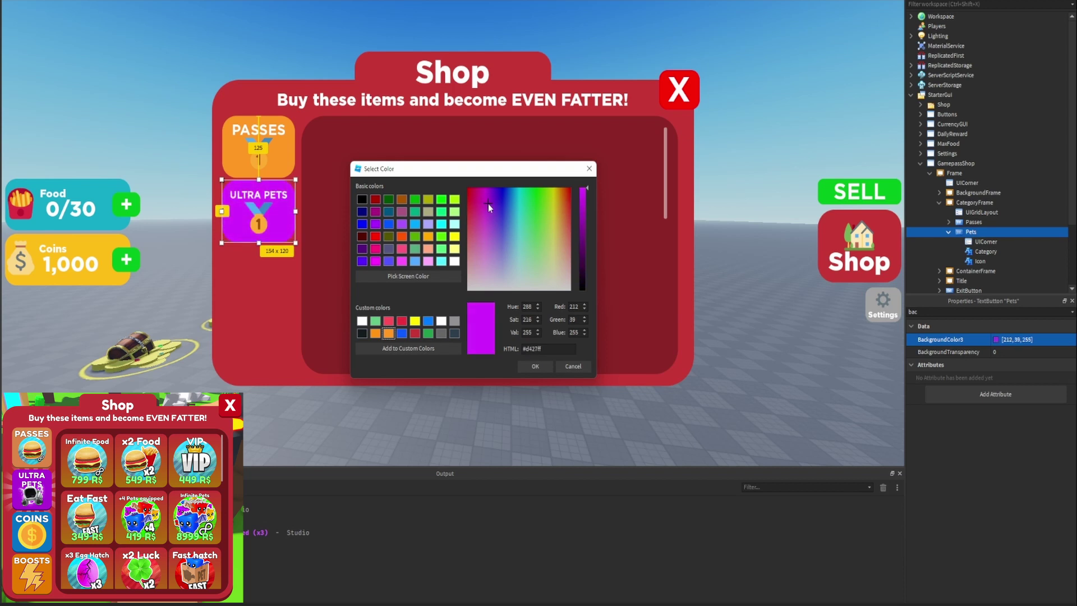
drag(488, 202, 489, 203)
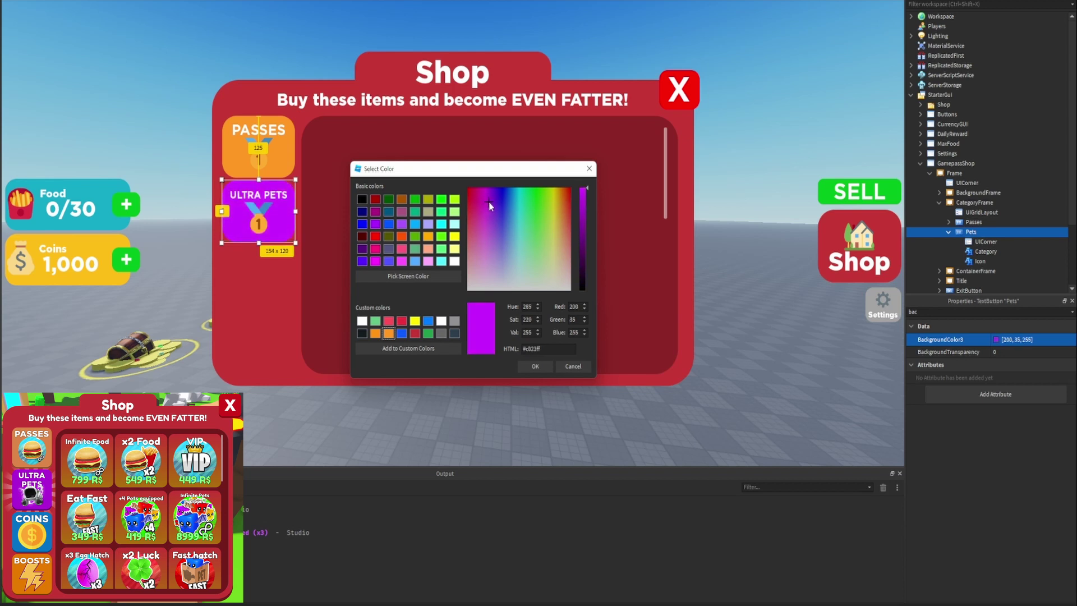
click(539, 368)
Step: Set the Pets button's LayoutOrder to 1
double_click(974, 311)
key(BackSpace)
text(lay)
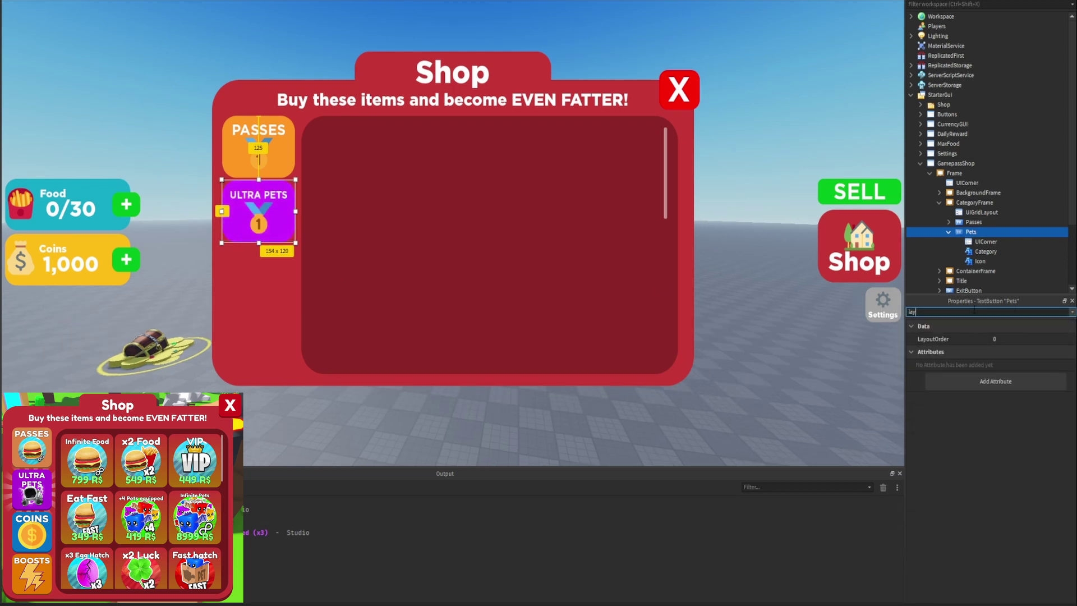
click(1021, 342)
text(1)
key(Return)
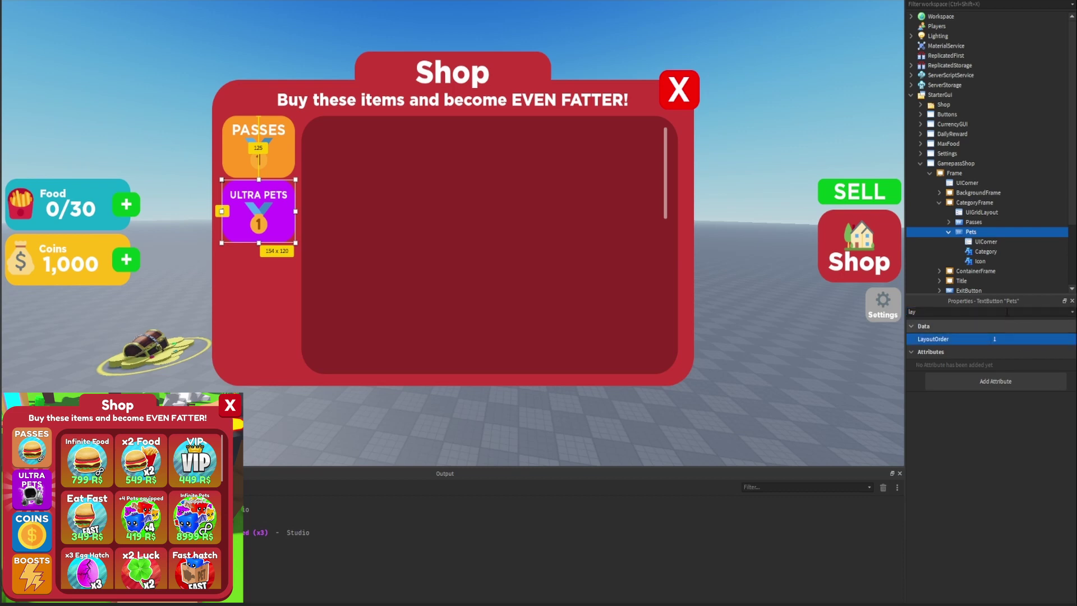
Step: Duplicate the Pets button in CategoryFrame and rename the copy "Coins"
click(948, 231)
click(973, 224)
click(968, 231)
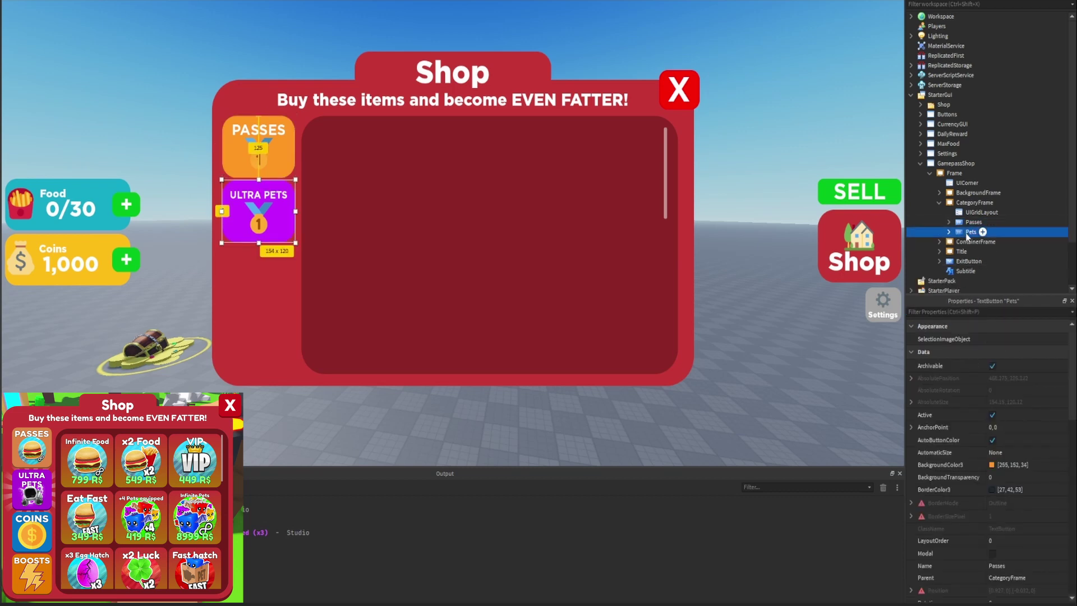
key(ctrl+d)
key(F2)
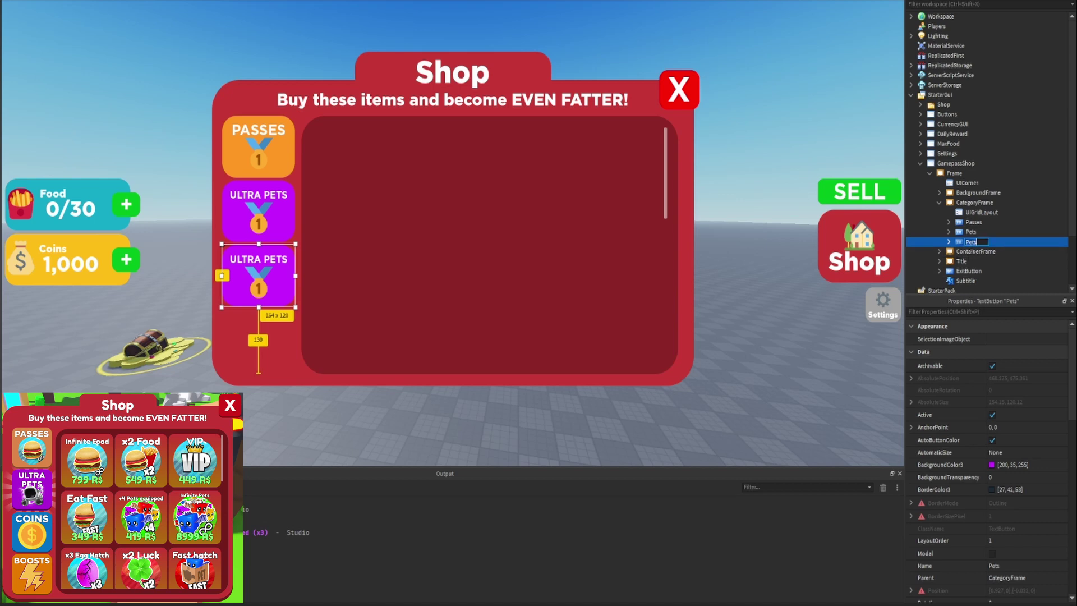
text(Coins)
key(Return)
Step: Set the Coins button's LayoutOrder to 2
click(1002, 312)
text(lay)
click(1004, 339)
text(2)
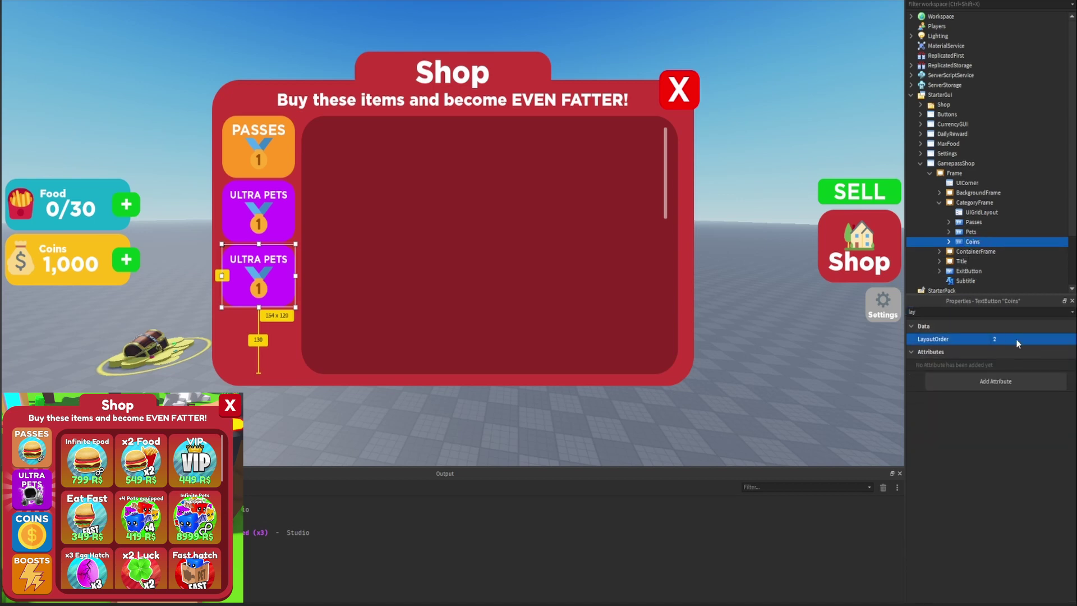
Step: Set the Coins button's background colour to blue (79, 35, 255)
click(1011, 312)
text(bac)
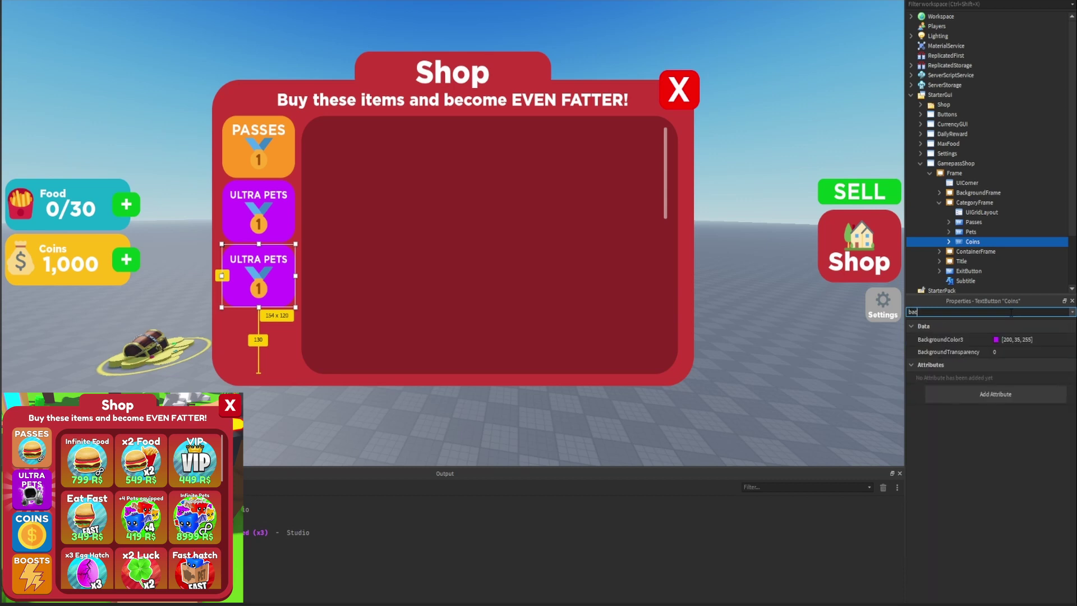
click(996, 340)
click(501, 204)
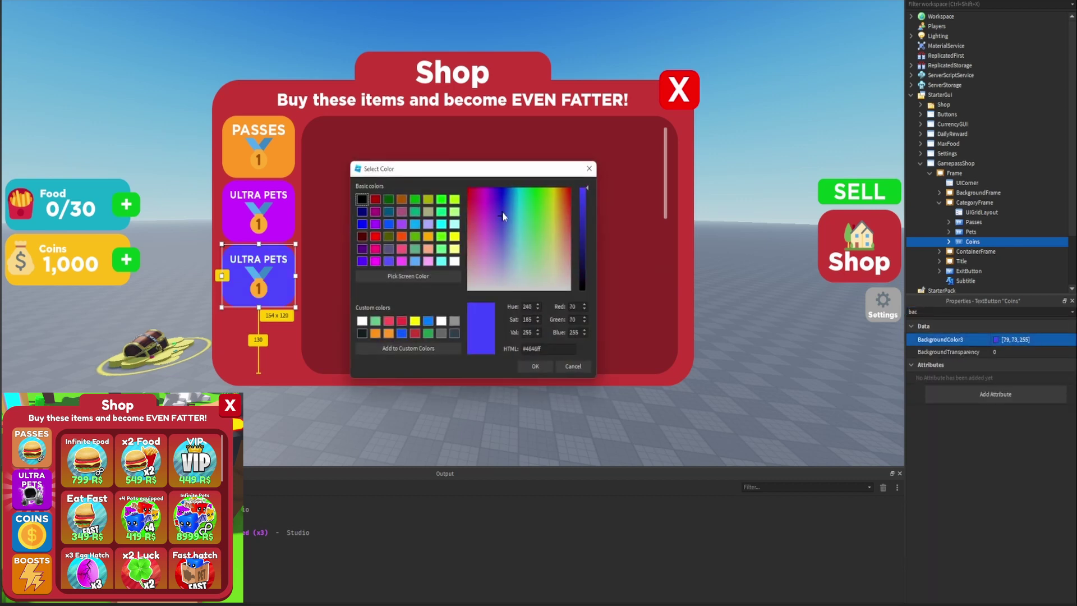
click(497, 204)
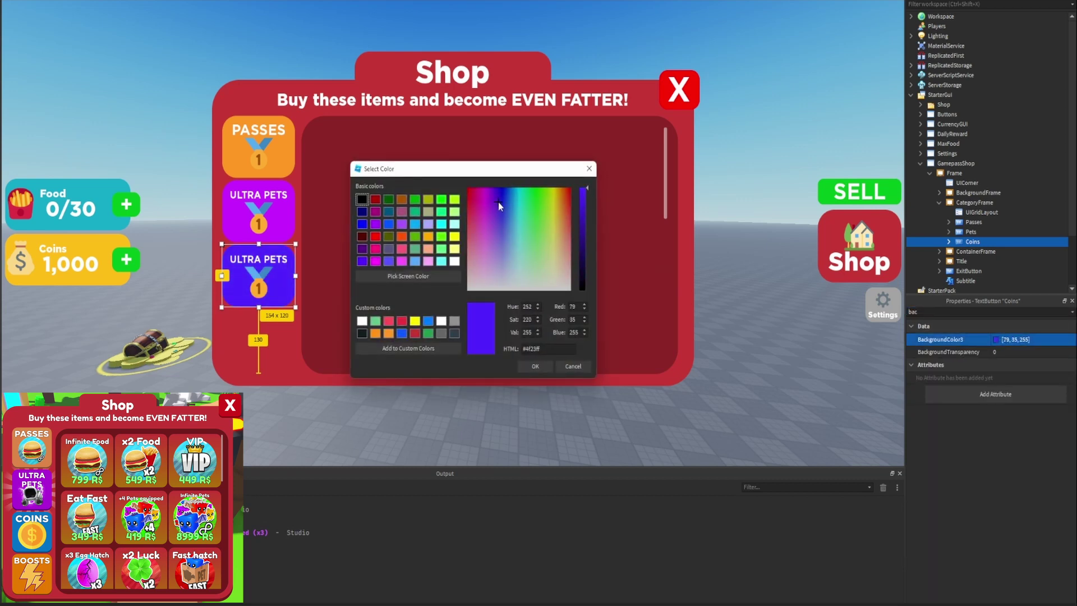
click(535, 367)
Step: Change the text of the Category label inside the Coins button to "COINS"
click(948, 241)
click(984, 261)
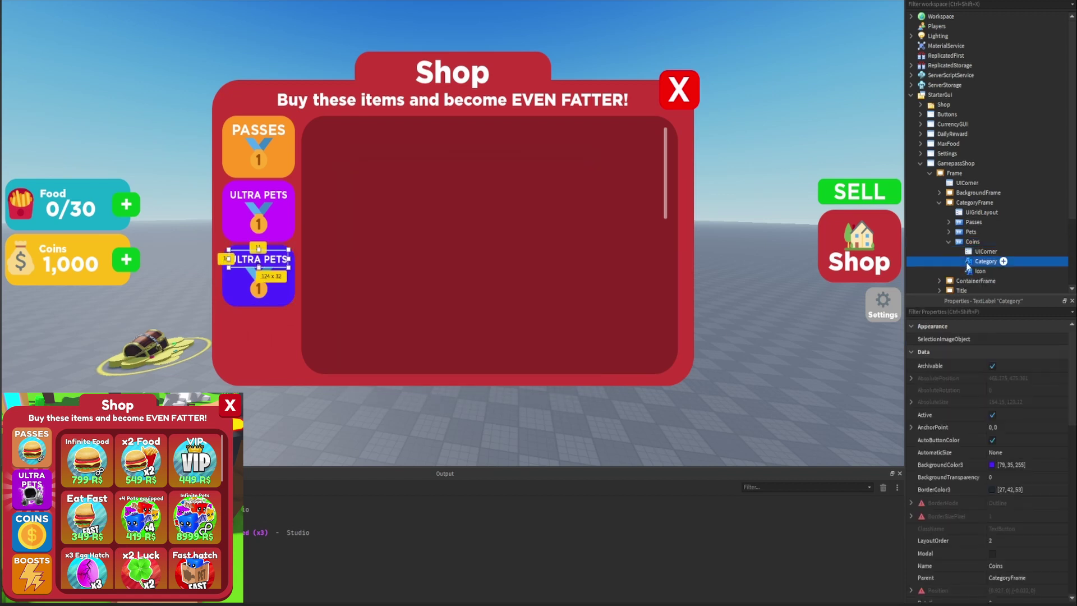
click(976, 312)
text(text)
click(1005, 364)
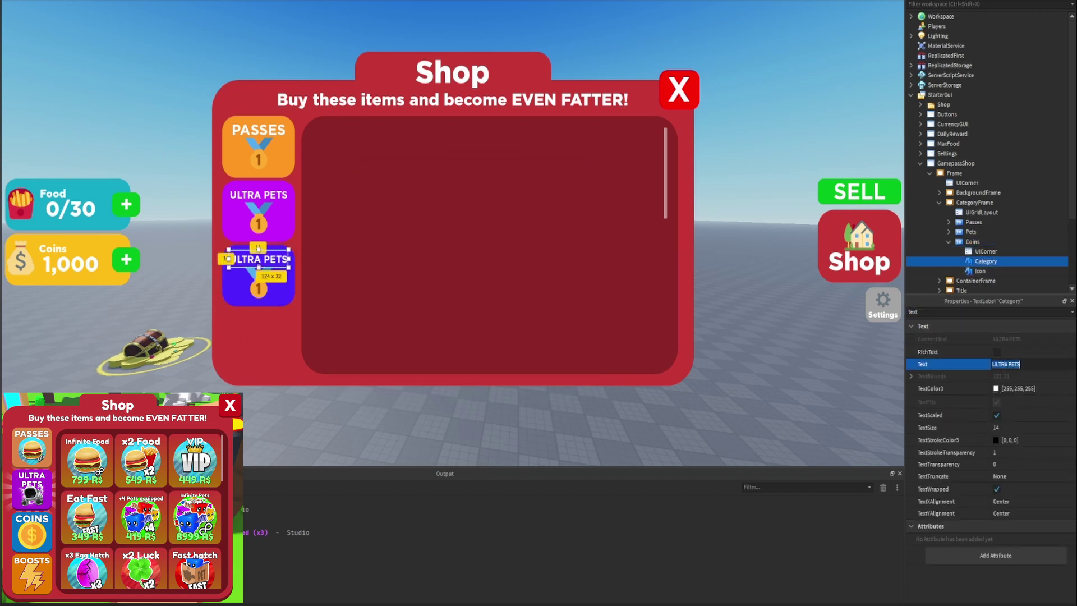
text(COINS)
key(Return)
Step: Duplicate the Coins button in CategoryFrame and rename the copy "Boosts"
click(948, 241)
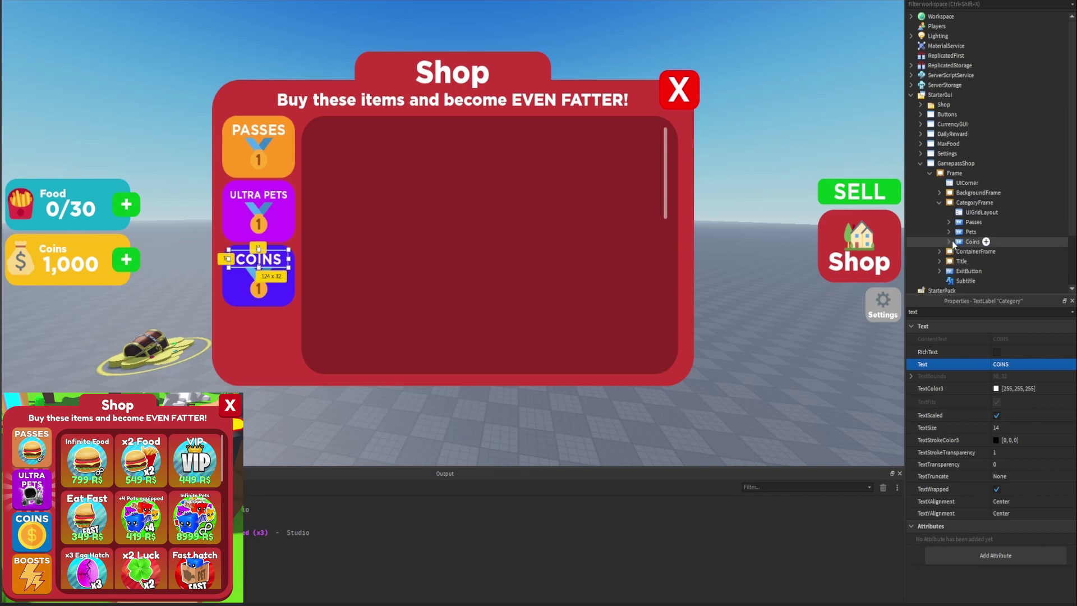
click(960, 242)
key(ctrl+d)
key(F2)
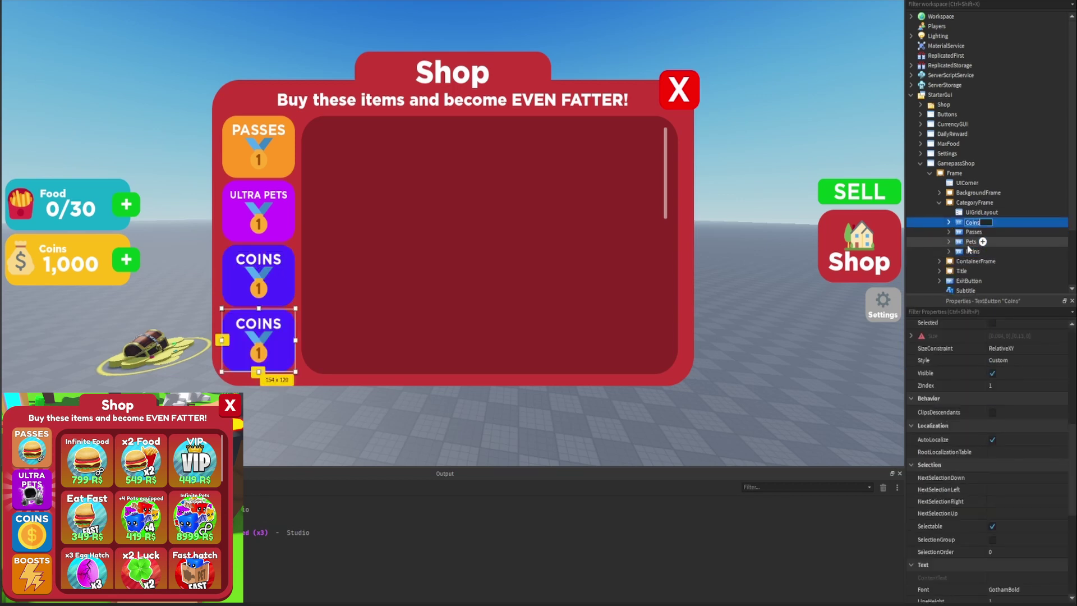
text(Boosts)
key(Return)
Step: Set the Boosts button's LayoutOrder to 3
click(994, 311)
text(la)
click(999, 352)
text(3)
key(Return)
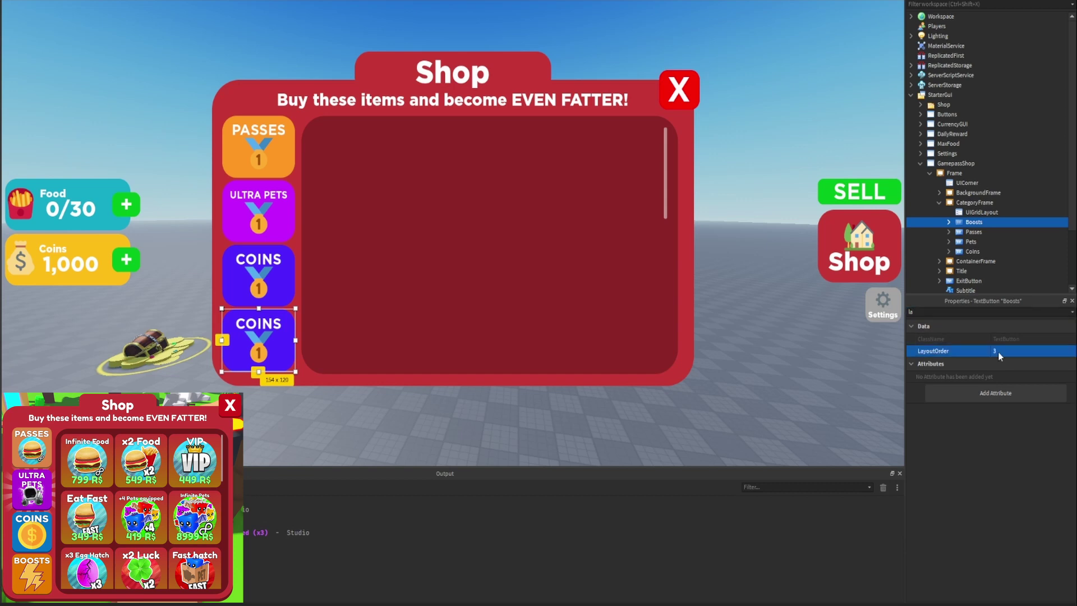
Step: Set the Boosts button's background colour to a darker orange (222, 130, 16)
double_click(997, 312)
text(bac)
click(995, 339)
click(375, 334)
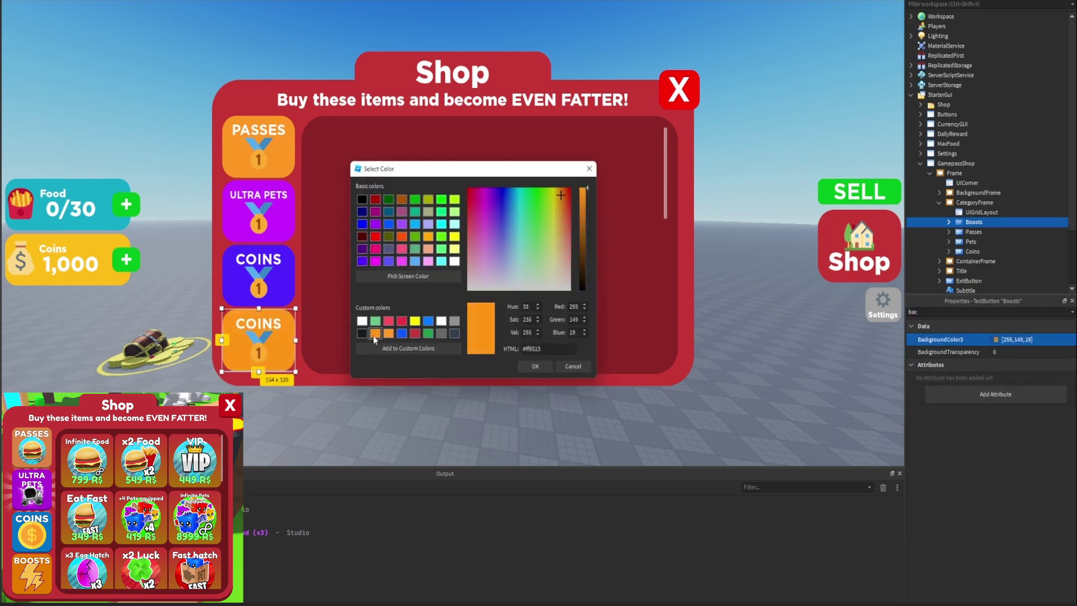
click(584, 198)
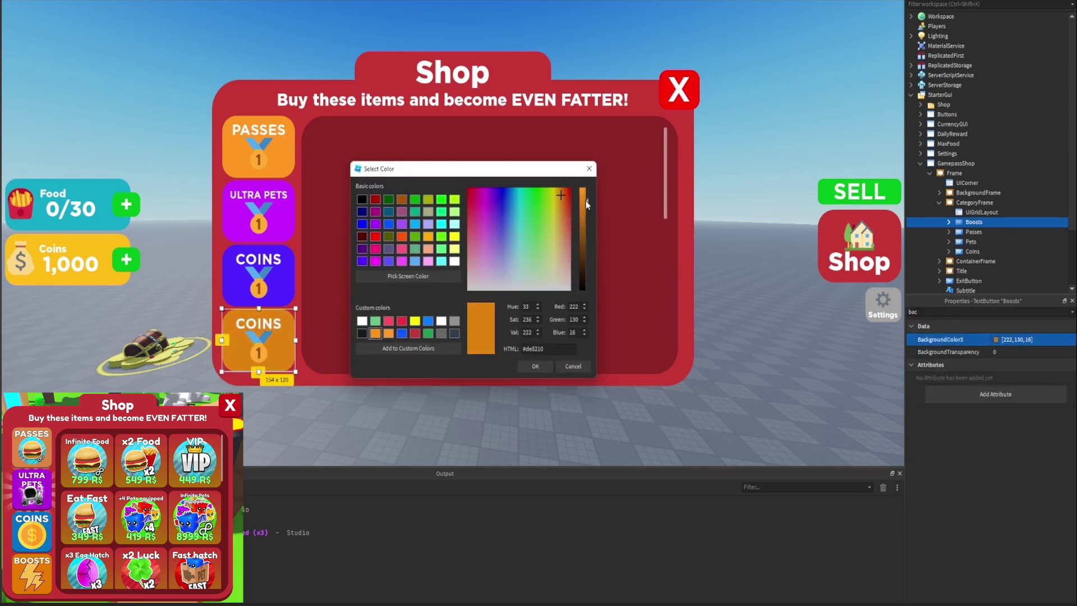
click(541, 365)
Step: Change the text of the Category label inside the Boosts button to "BOOSTS"
click(997, 312)
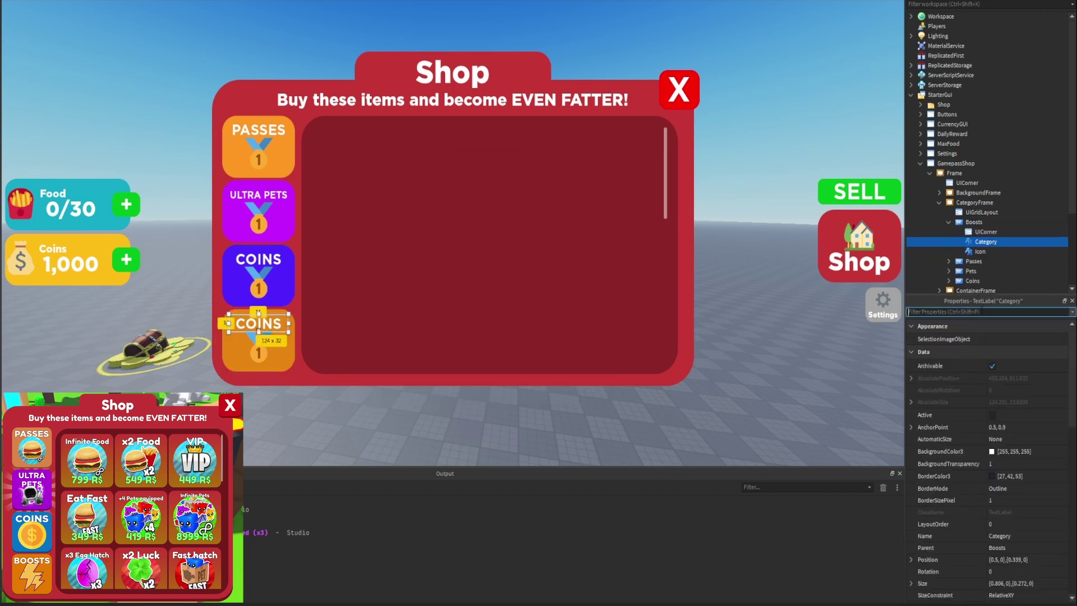
text(text)
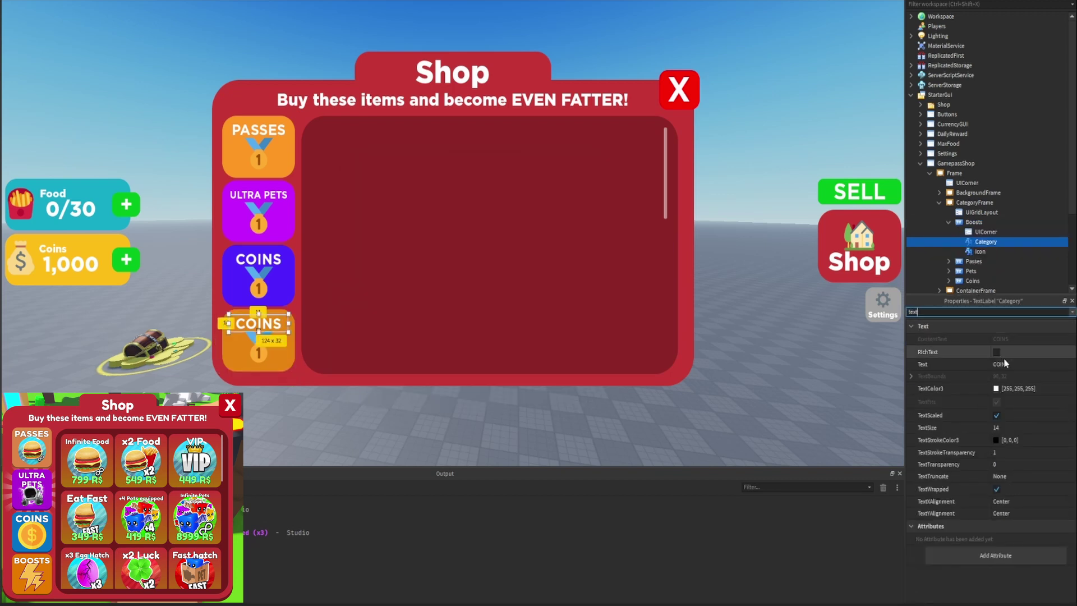
click(1005, 364)
text(BOOSTS)
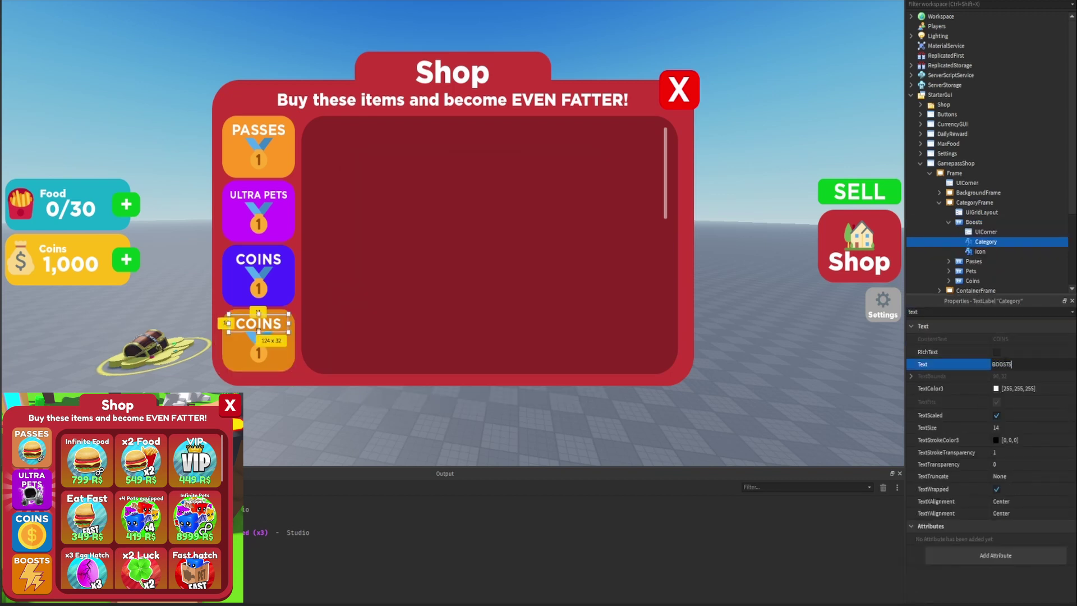
click(823, 25)
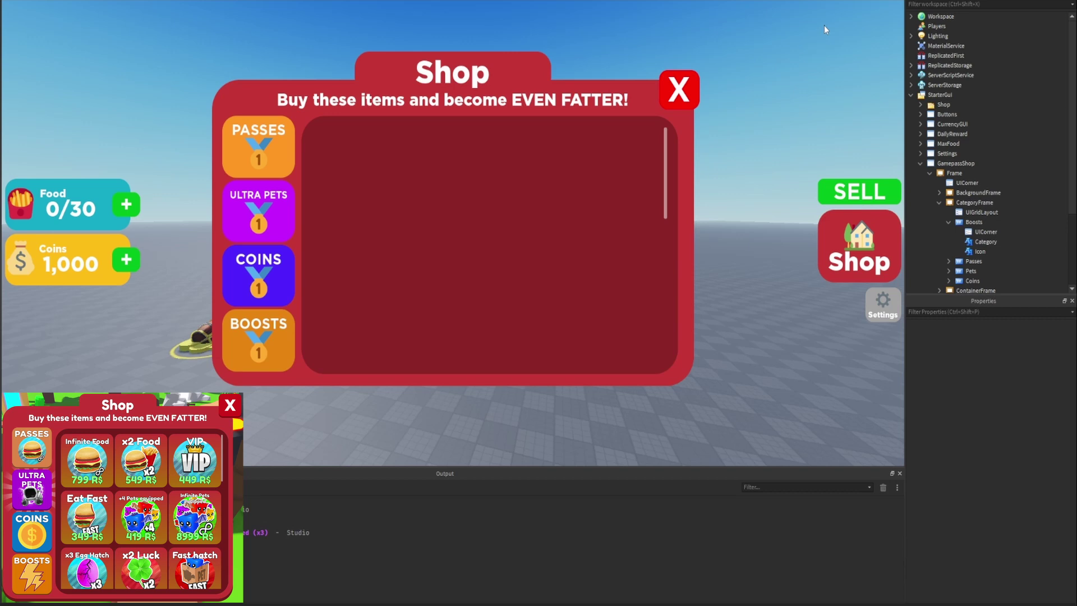
Step: Duplicate the Template button from the Shop folder's Manager and move the copy into GamepassShop's ContainerFrame
click(920, 105)
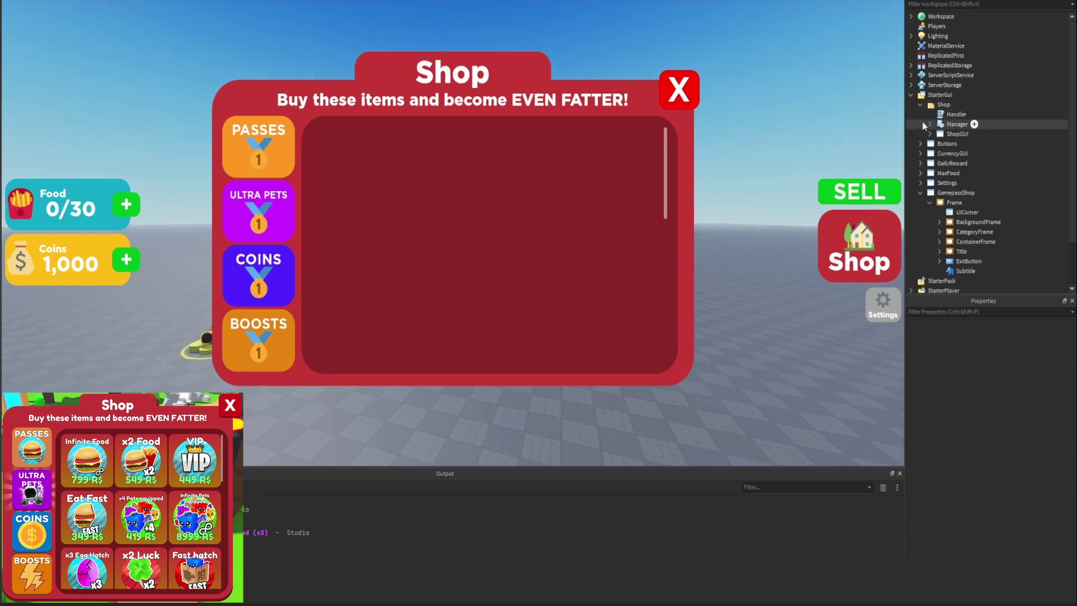
click(930, 124)
click(967, 134)
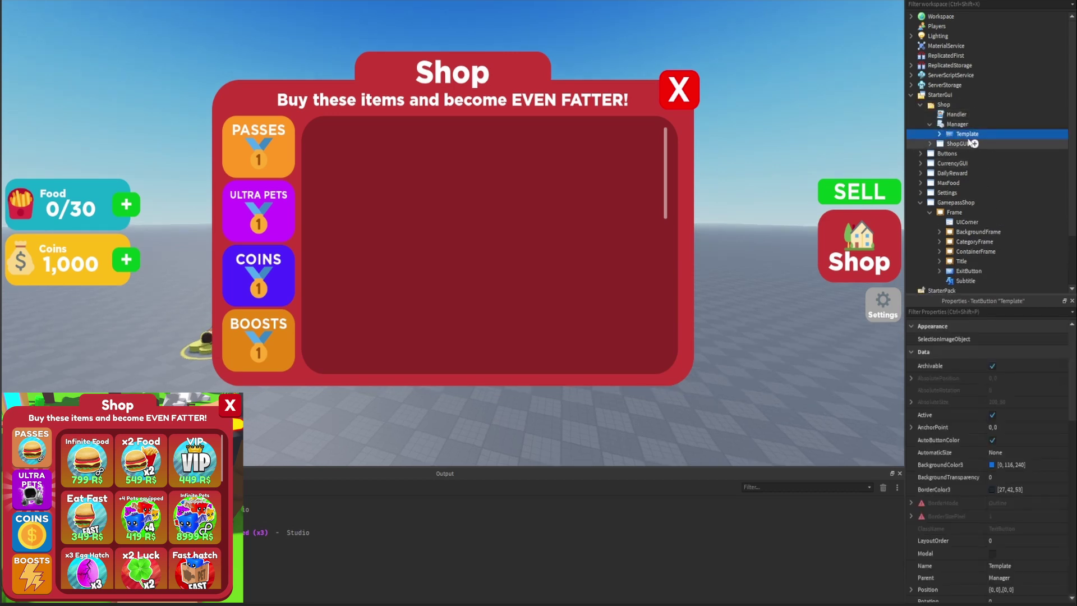
key(ctrl+d)
drag(967, 143, 997, 262)
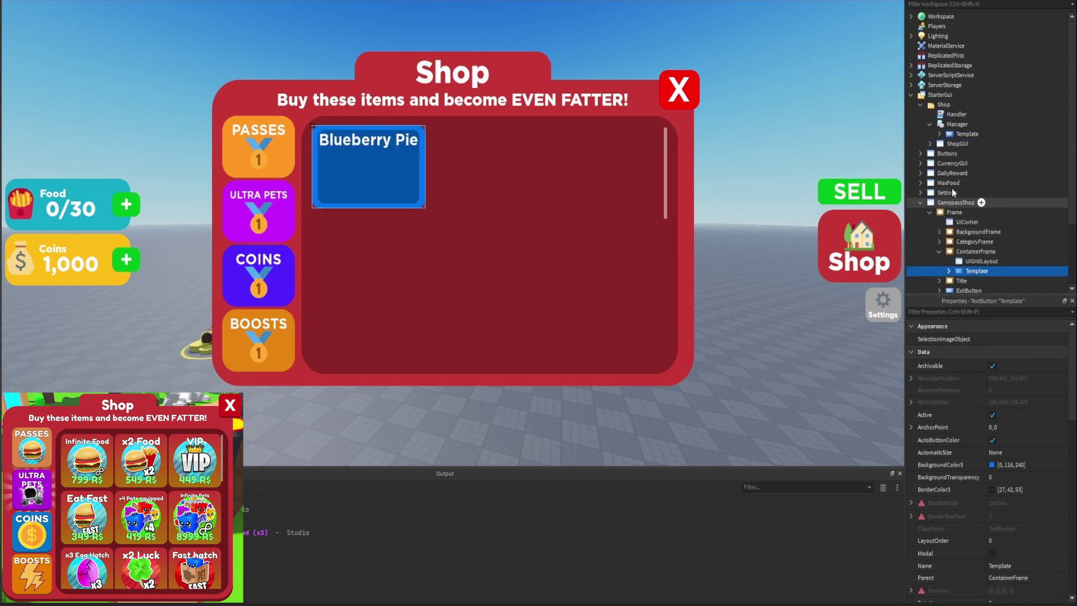
Step: Rename GamepassShop's ContainerFrame as PassesContainer
click(920, 106)
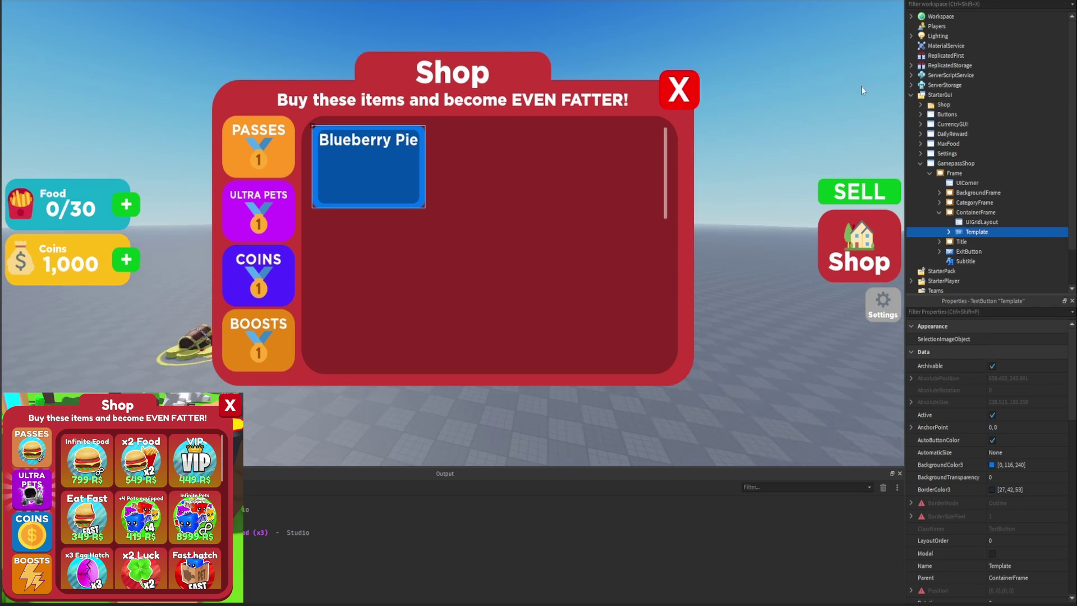
click(960, 213)
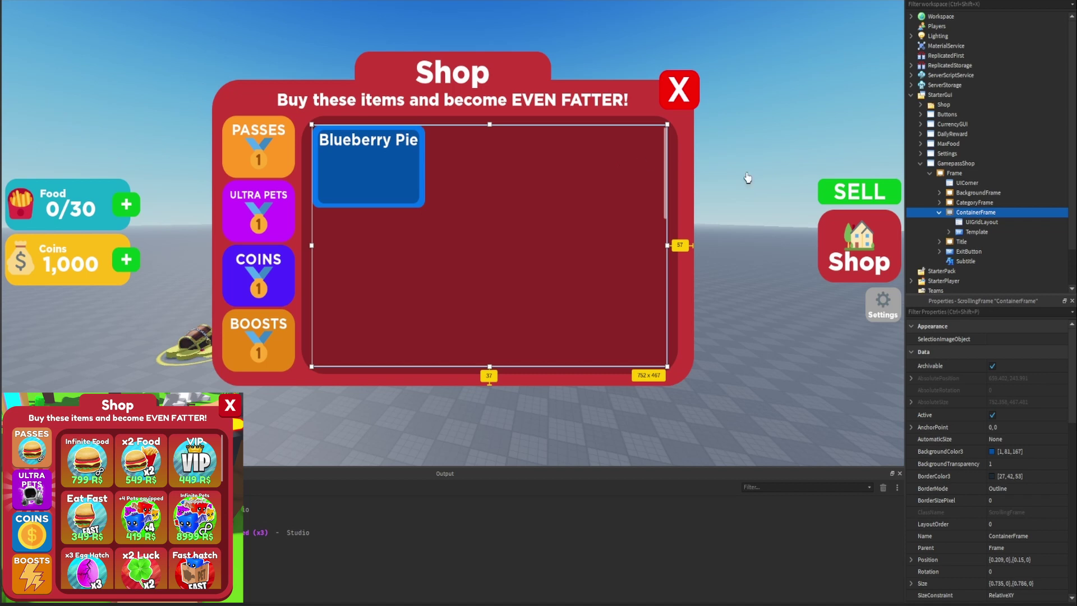
click(1001, 212)
text(PassesContainer)
key(Return)
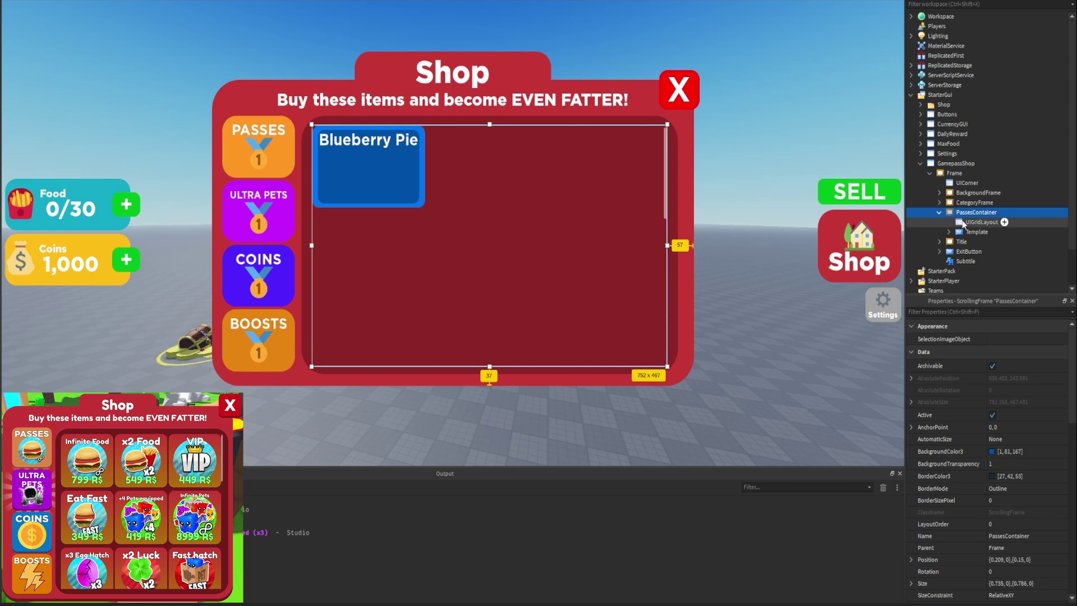
Step: Move all of Holder's child objects directly into the Template button in PassesContainer and delete the Holder
click(942, 235)
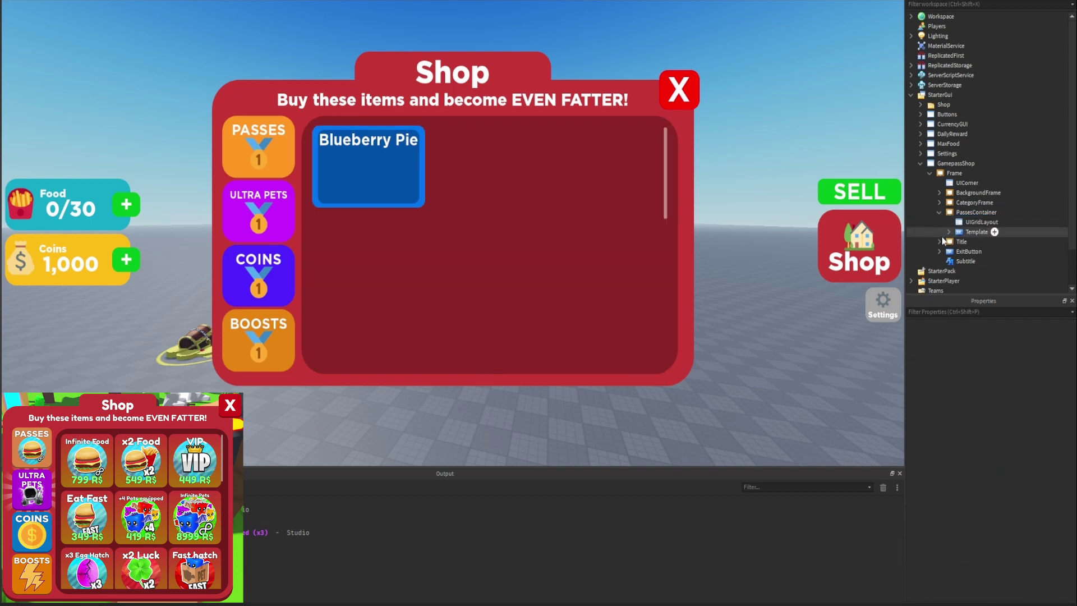
click(948, 232)
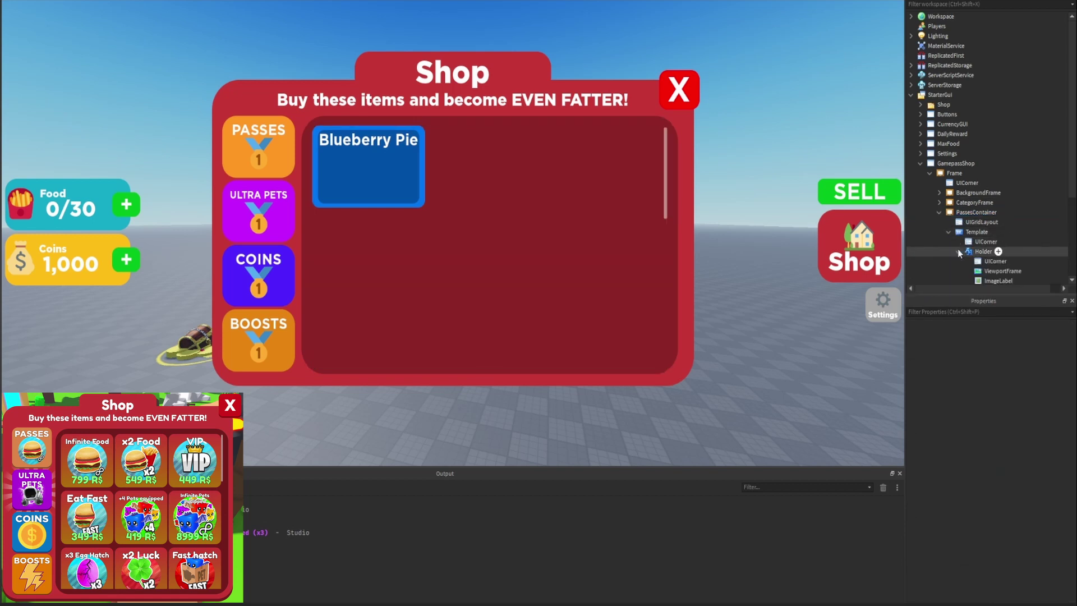
click(957, 249)
click(977, 205)
shift+click(990, 245)
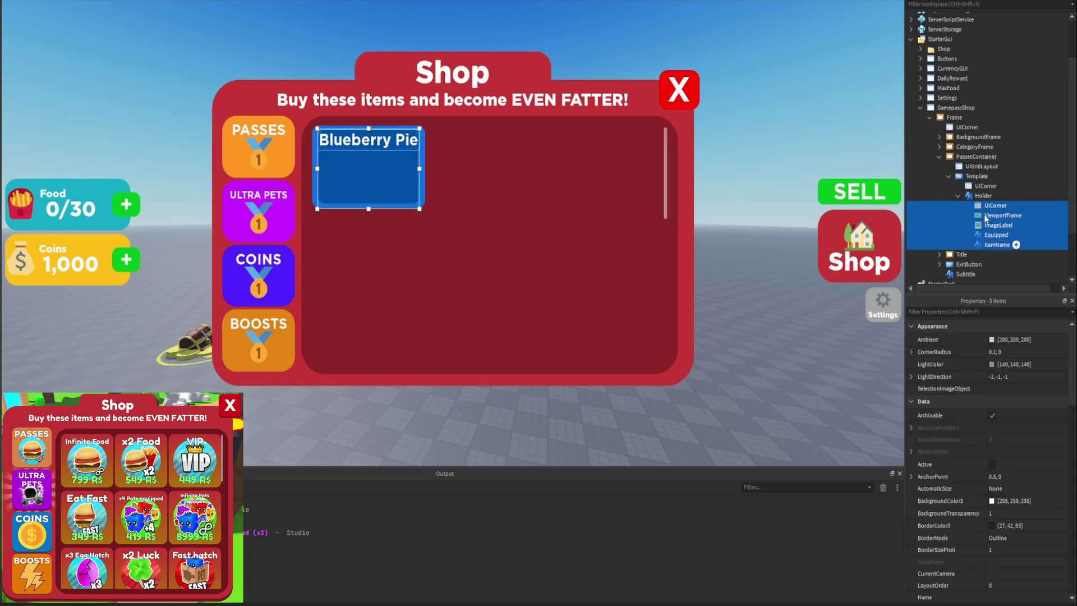
drag(990, 245, 990, 178)
click(987, 235)
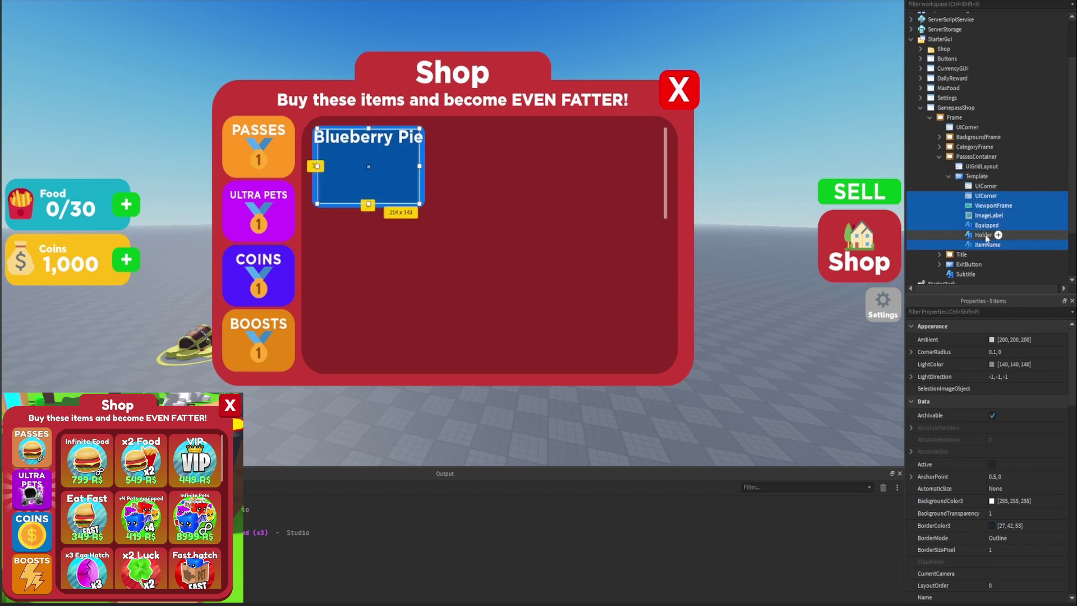
key(Delete)
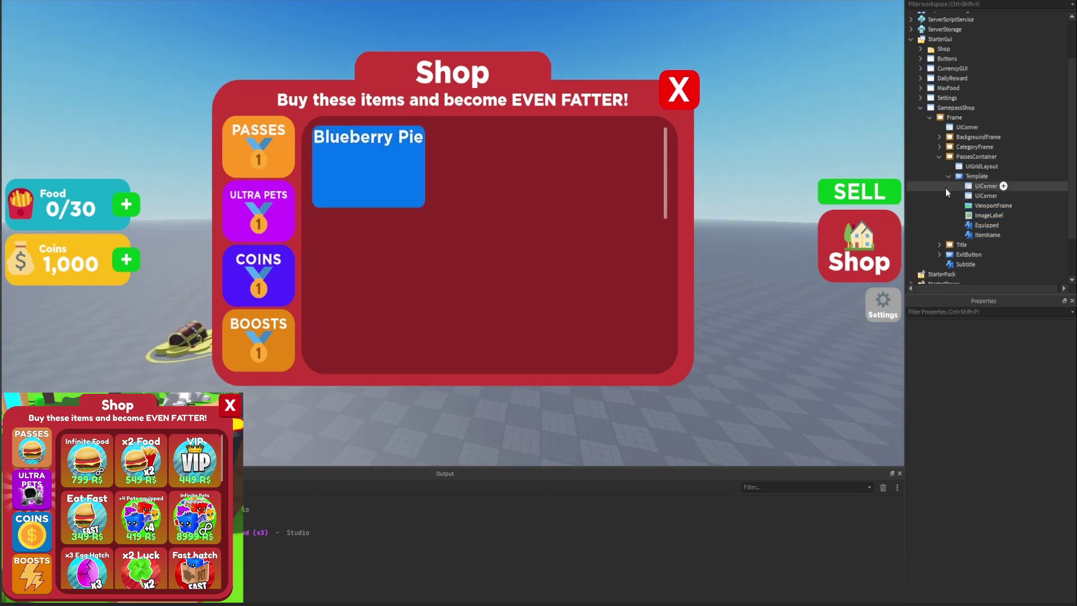
Step: Delete the duplicate UICorner and the ViewportFrame from the Template button
click(968, 188)
key(Delete)
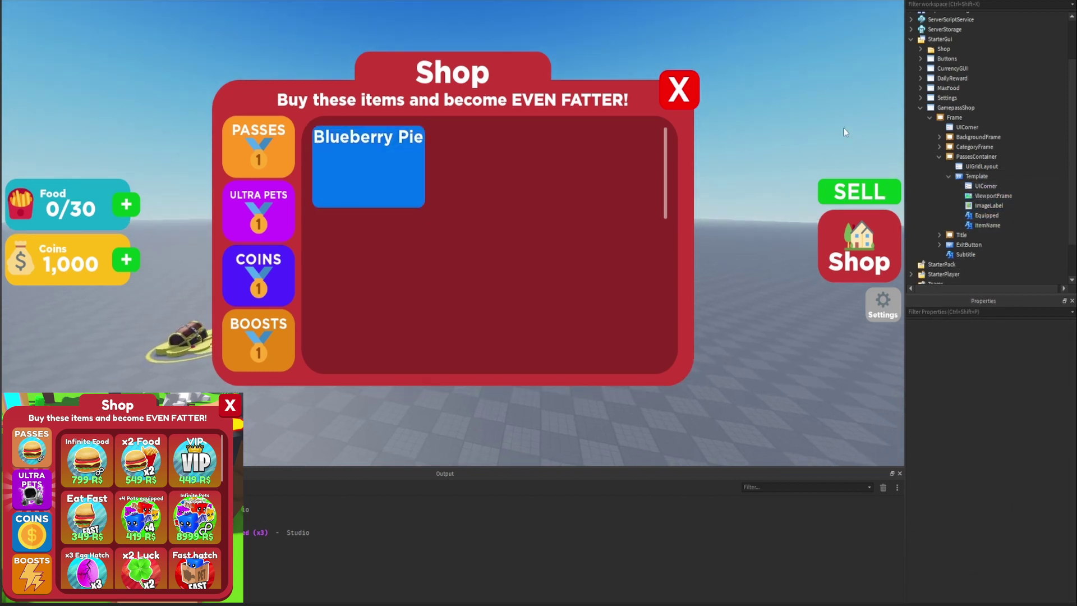
click(969, 195)
key(Delete)
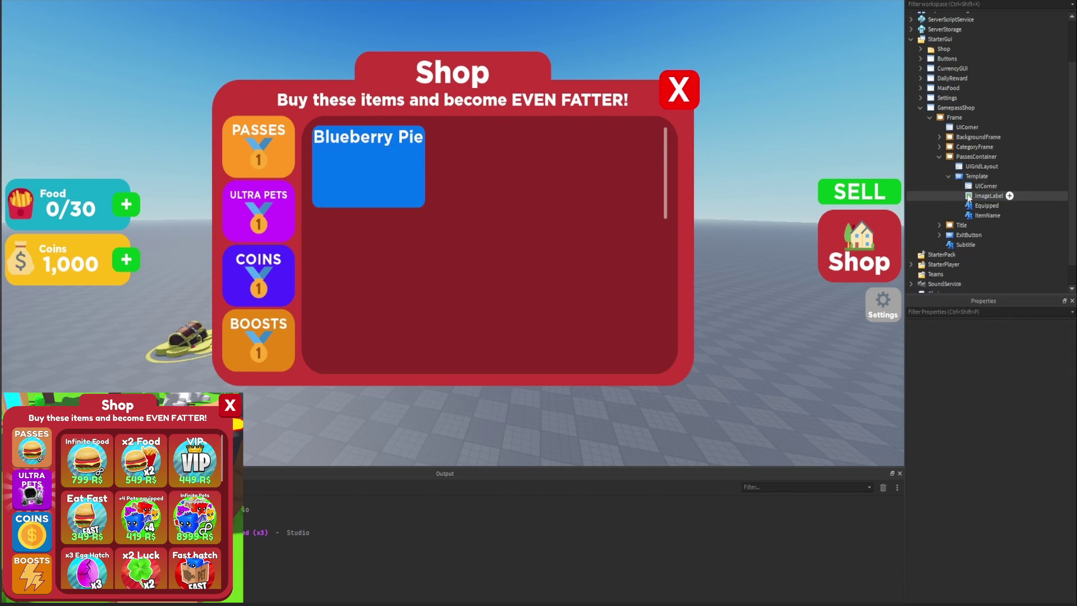
Step: Rename the Template's ImageLabel as Image and make it visible
click(979, 195)
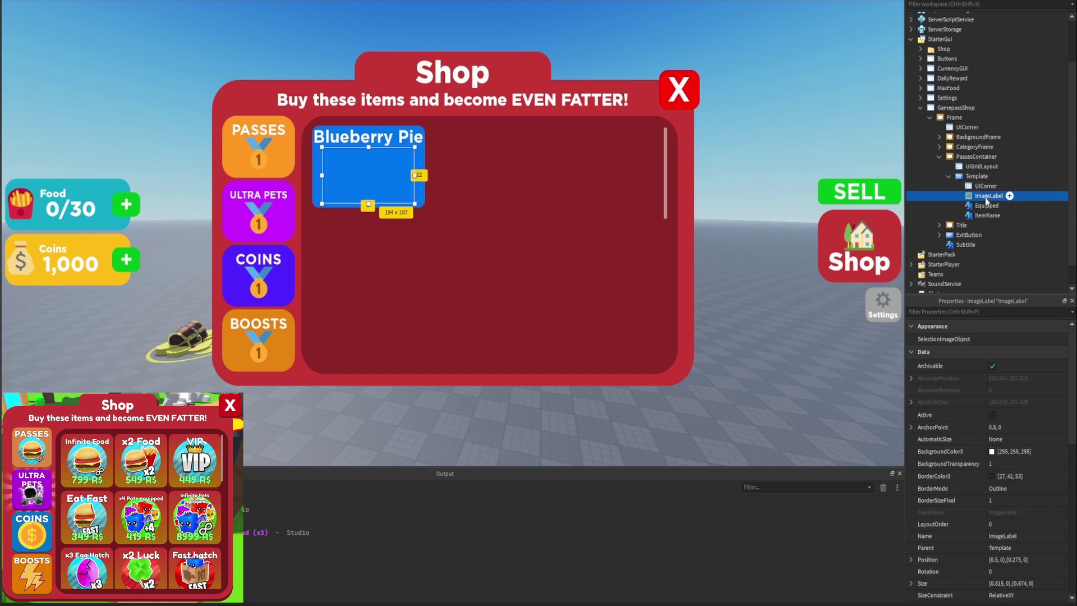
double_click(988, 197)
text(Image)
key(Return)
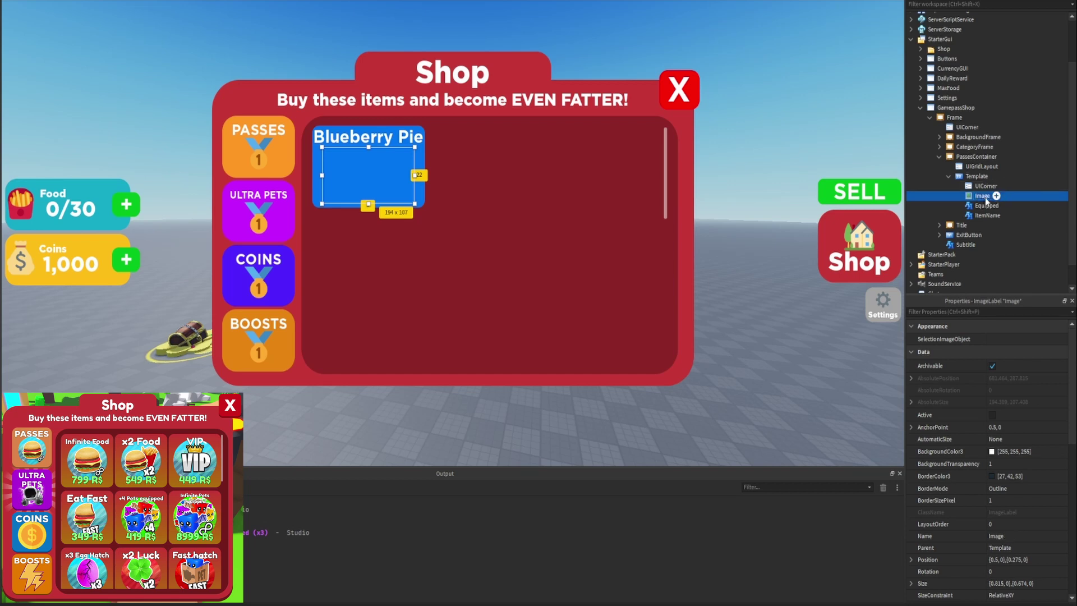
click(990, 311)
text(v)
click(996, 366)
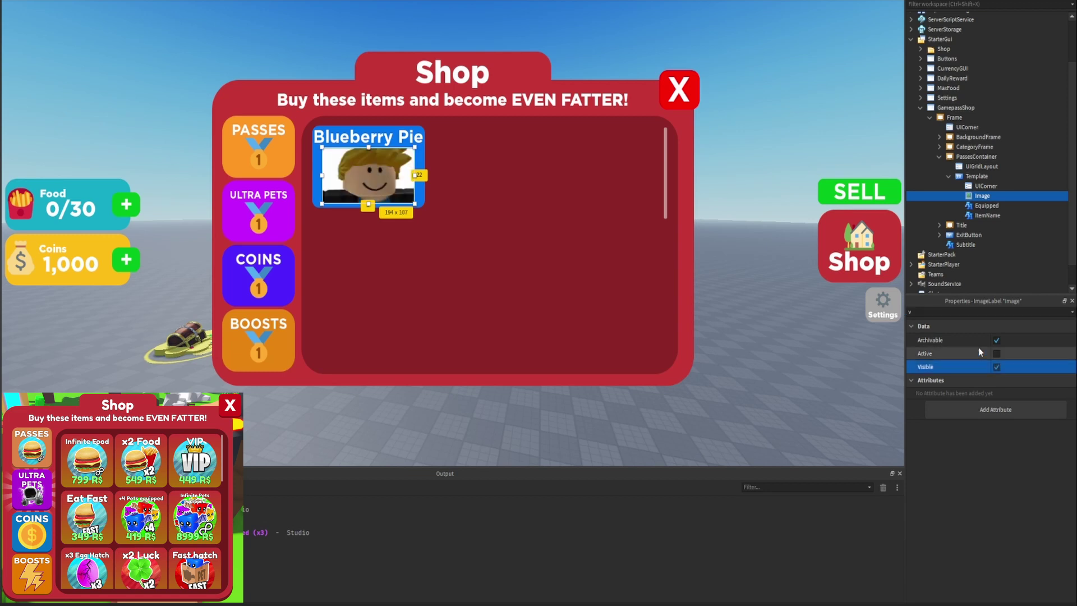
Step: Centre the Image in the Template with Position {0.5, 0},{0.5, 0} and AnchorPoint 0.5, 0.5
click(969, 315)
text(p)
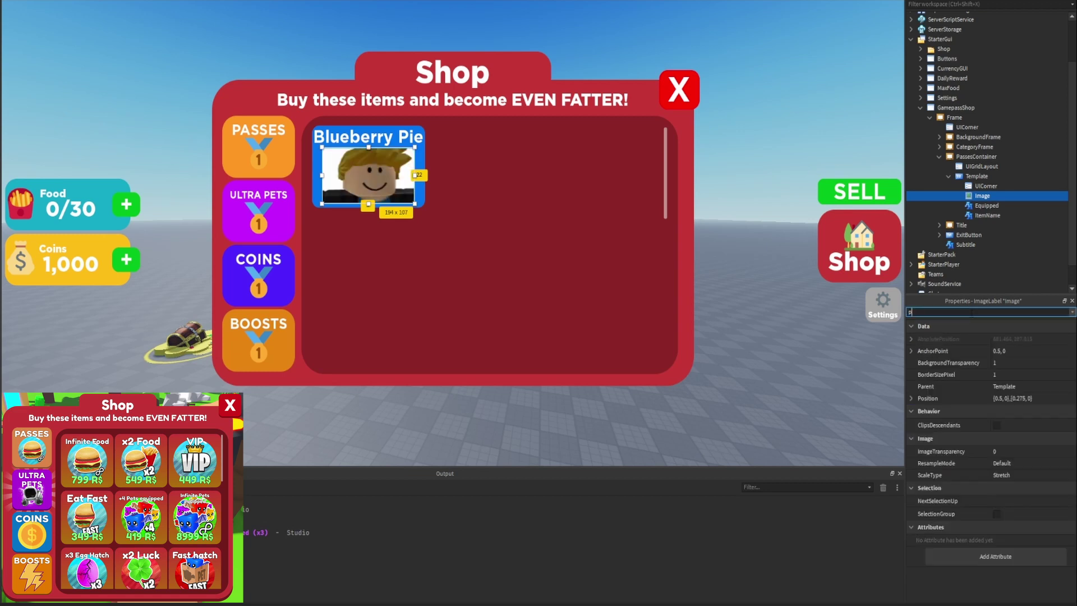
text(o)
double_click(1020, 363)
text(5)
double_click(1018, 352)
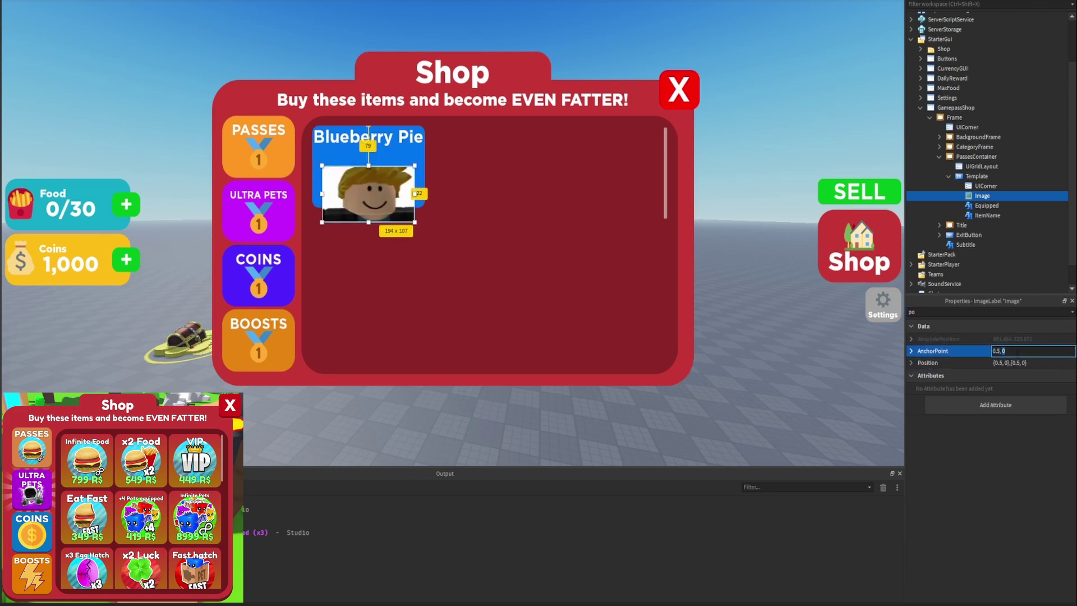
text(0.5, 0.5)
key(Return)
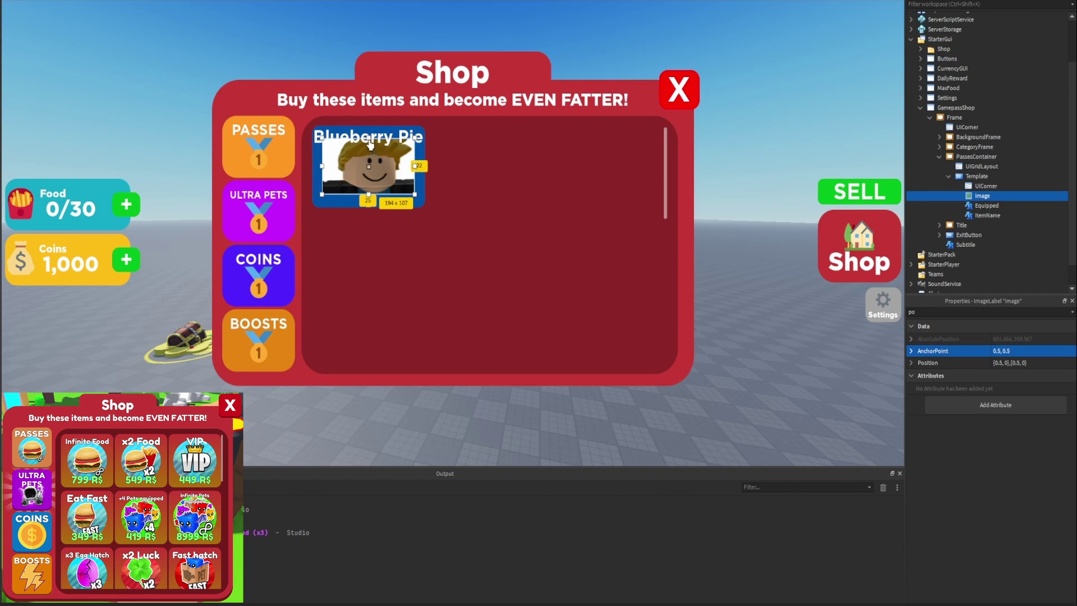
Step: Reduce the Image's height to about 90 px from its upper edge and set its vertical position scale to 0.5
mouse_move(369, 144)
mouse_down()
mouse_move(369, 127)
mouse_move(369, 147)
mouse_up()
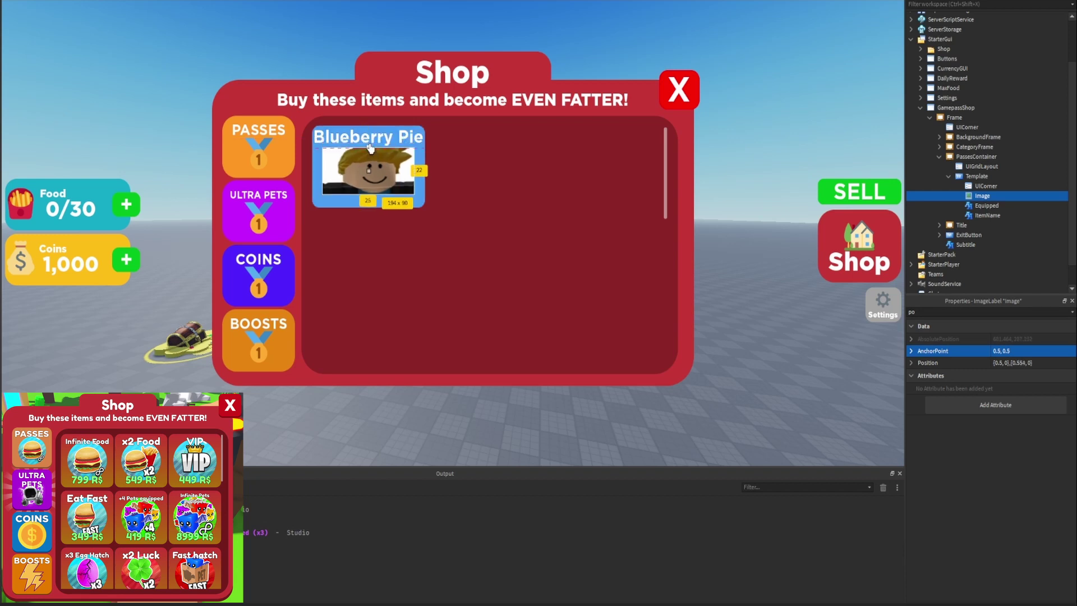
click(1018, 362)
key(BackSpace)
key(BackSpace)
key(BackSpace)
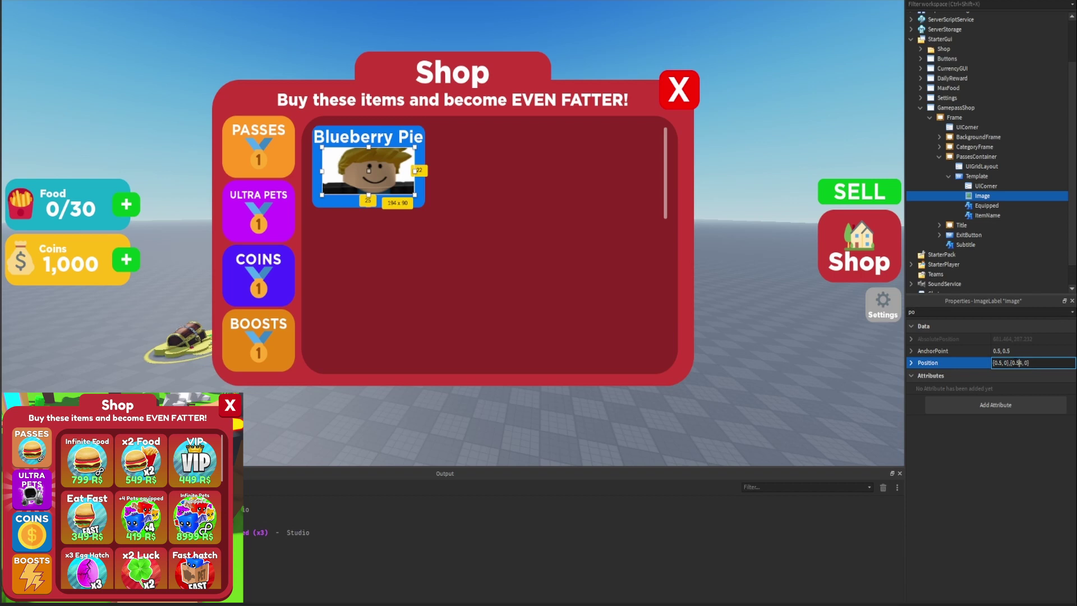
key(Return)
Step: Shrink the ItemName label to about 222 x 36 px and set its horizontal position scale to 0.5
click(371, 134)
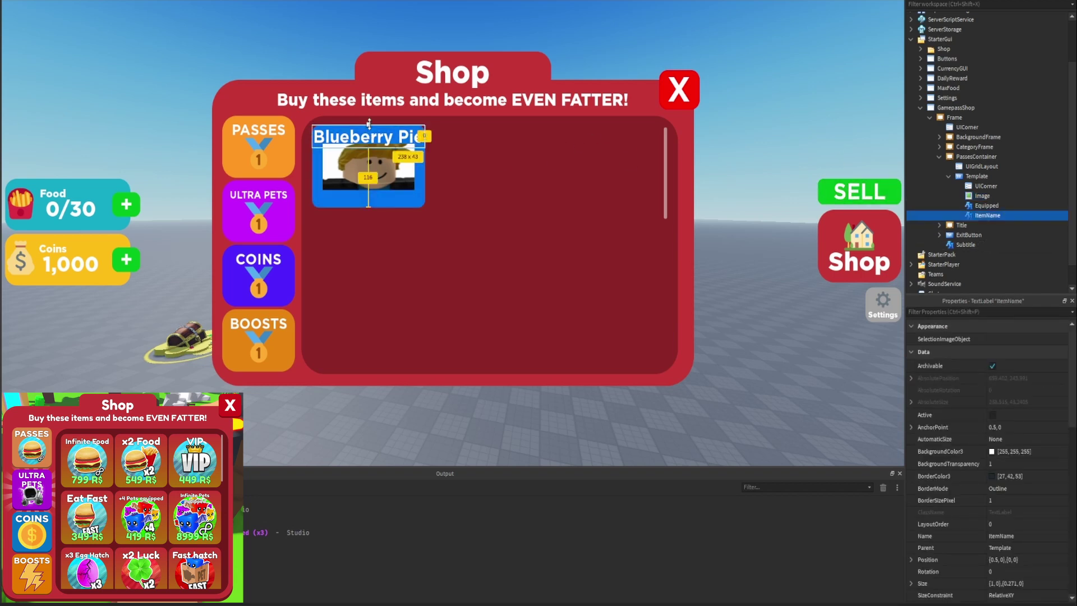
drag(371, 128, 371, 131)
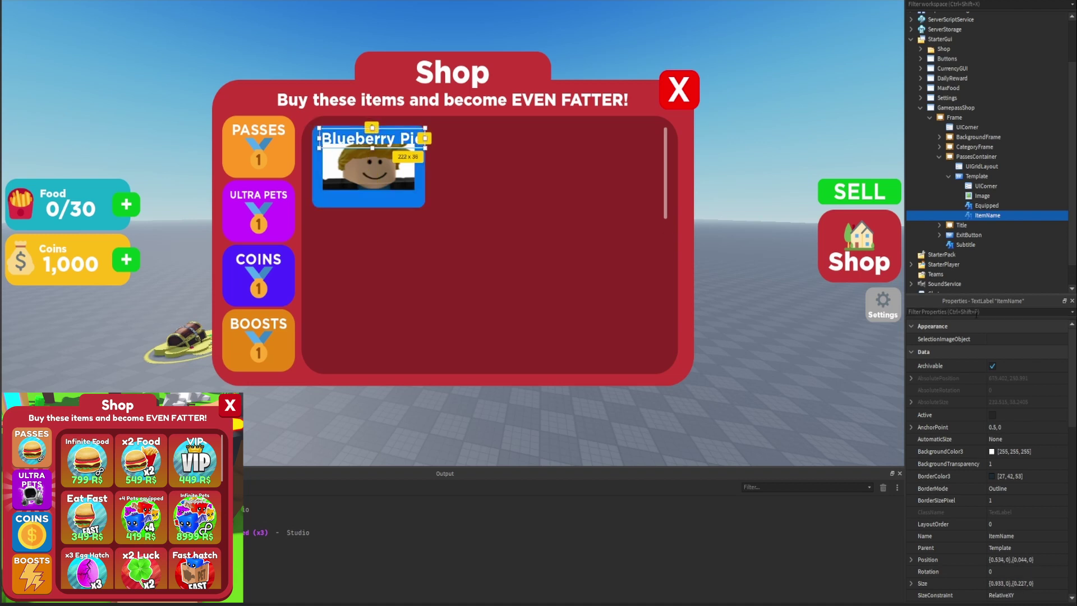
click(976, 313)
text(po)
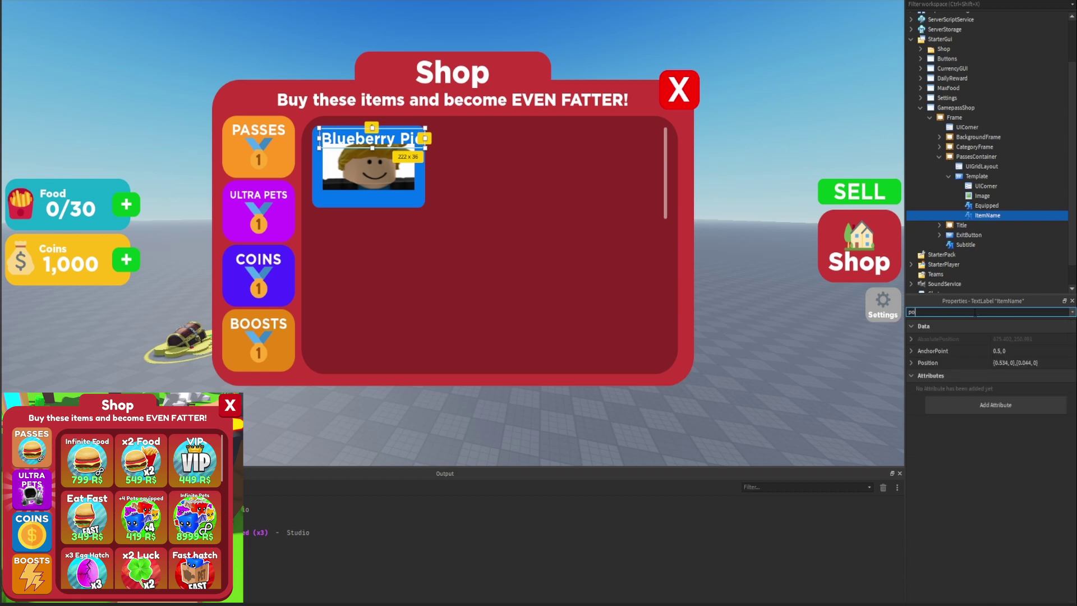
click(1000, 361)
text(5)
key(Return)
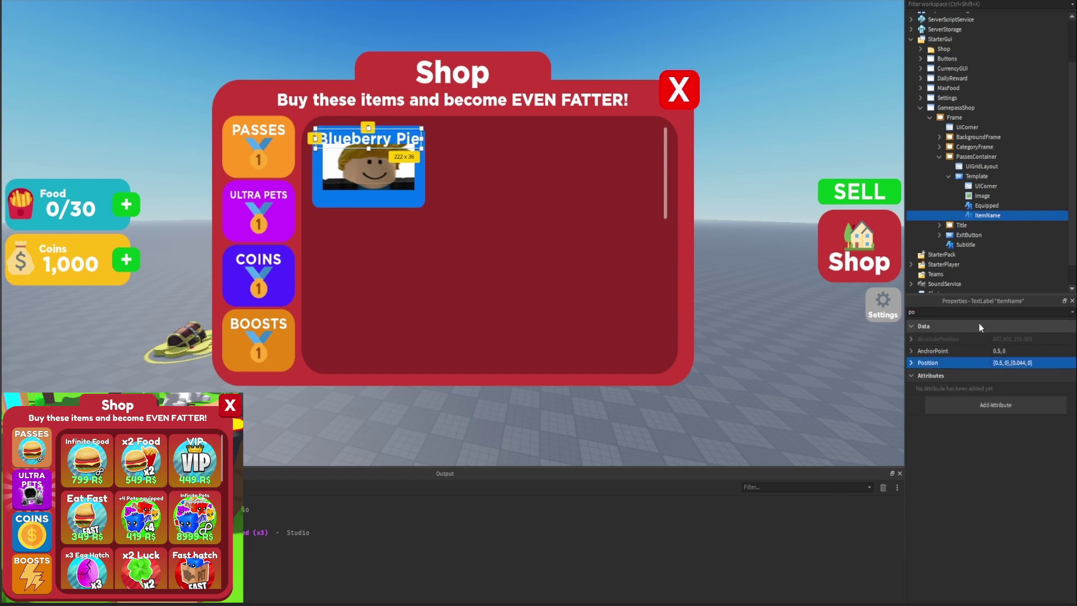
Step: Change the ItemName label's text to "Infinite Food"
double_click(914, 312)
text(text)
click(1010, 365)
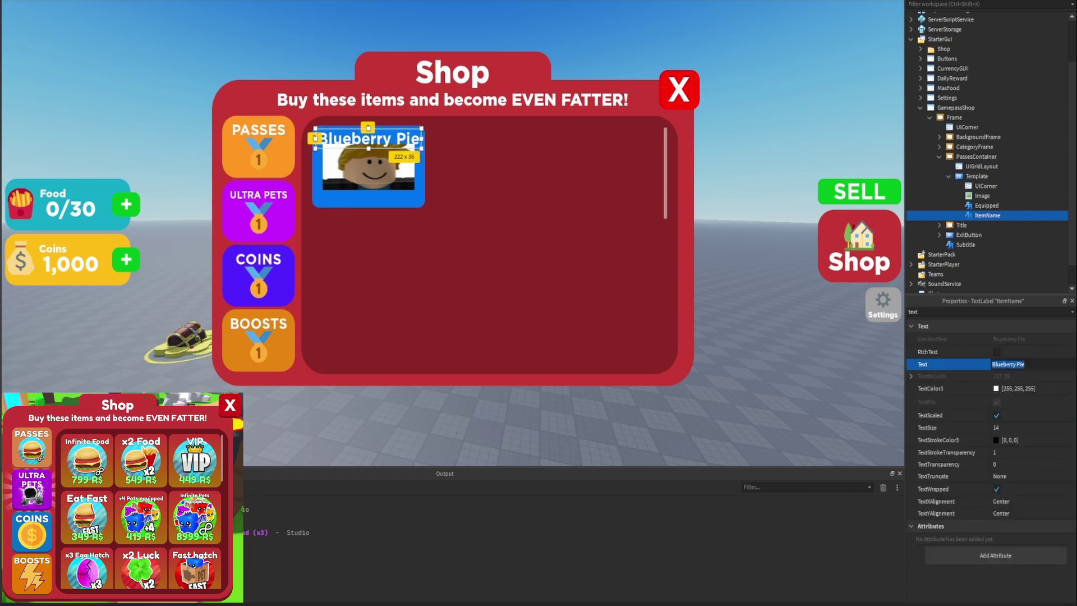
key(BackSpace)
text(Infinite F)
text(ood)
key(Return)
Step: Set the ItemName label's TextStrokeTransparency to 0.7
double_click(914, 312)
key(BackSpace)
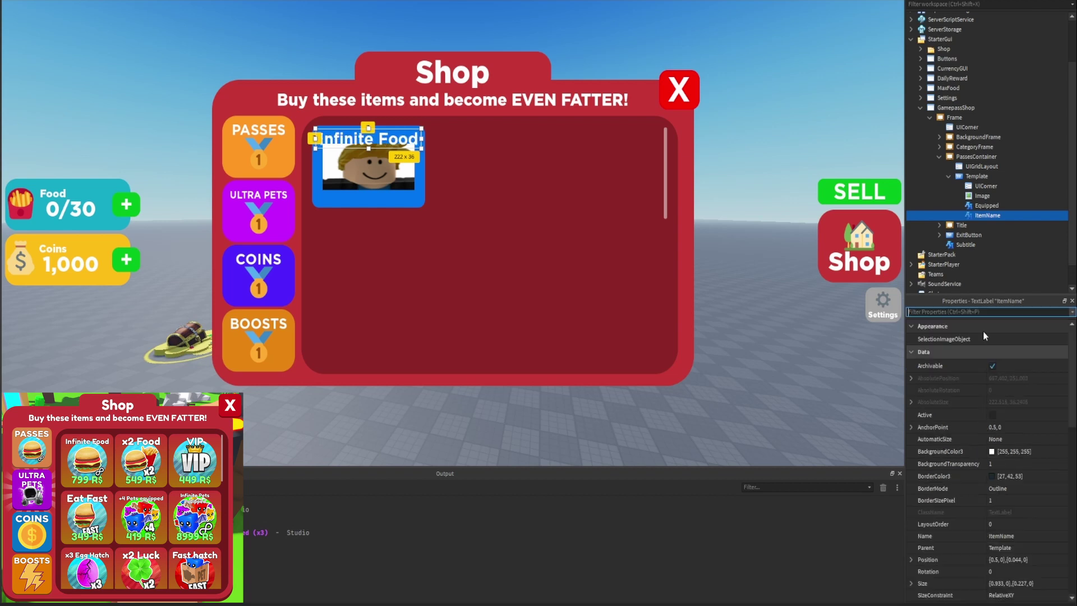
scroll(985, 434, down, 1)
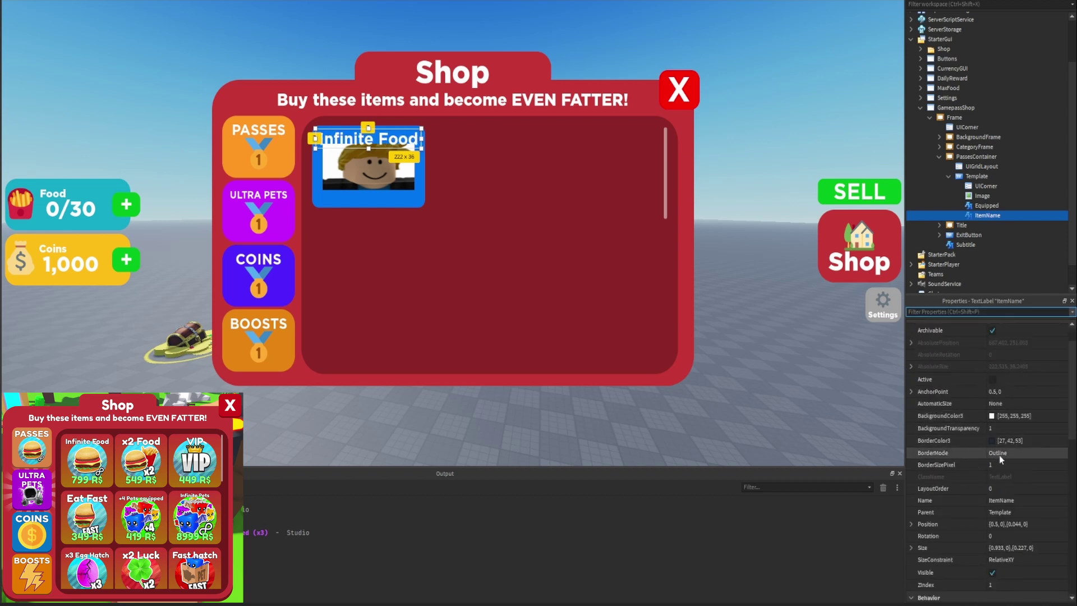
text(str)
click(1002, 379)
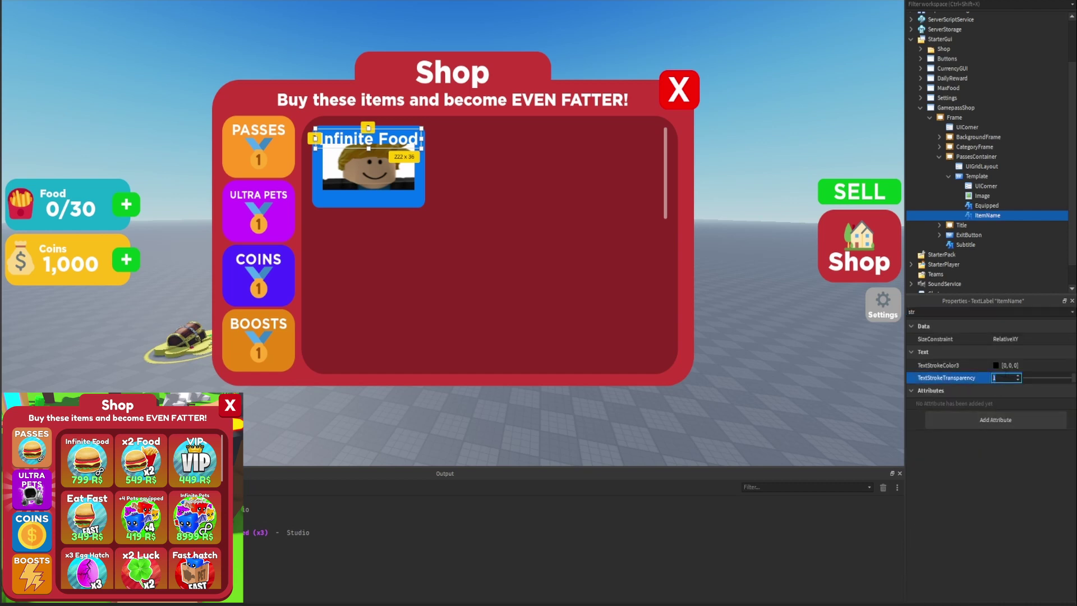
text(0)
key(Return)
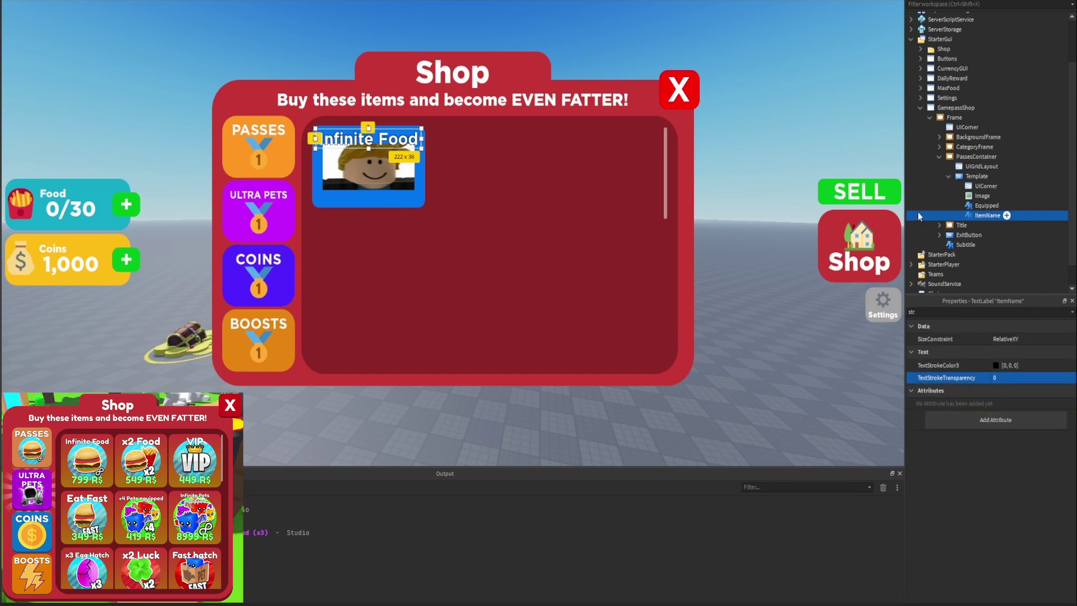
click(1002, 377)
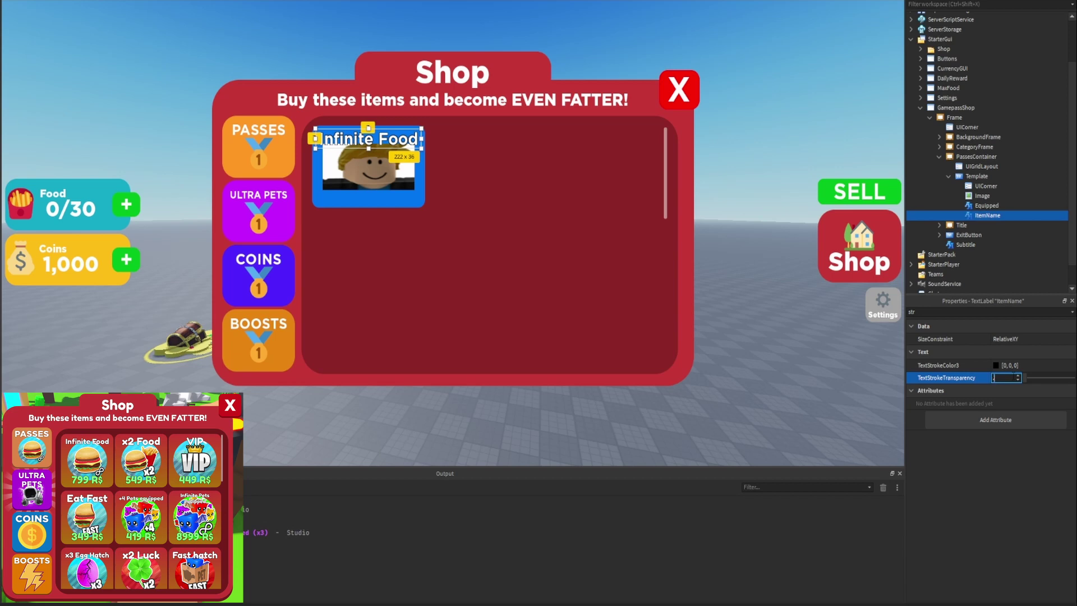
key(Return)
click(1014, 380)
text(0.7)
key(Return)
click(796, 109)
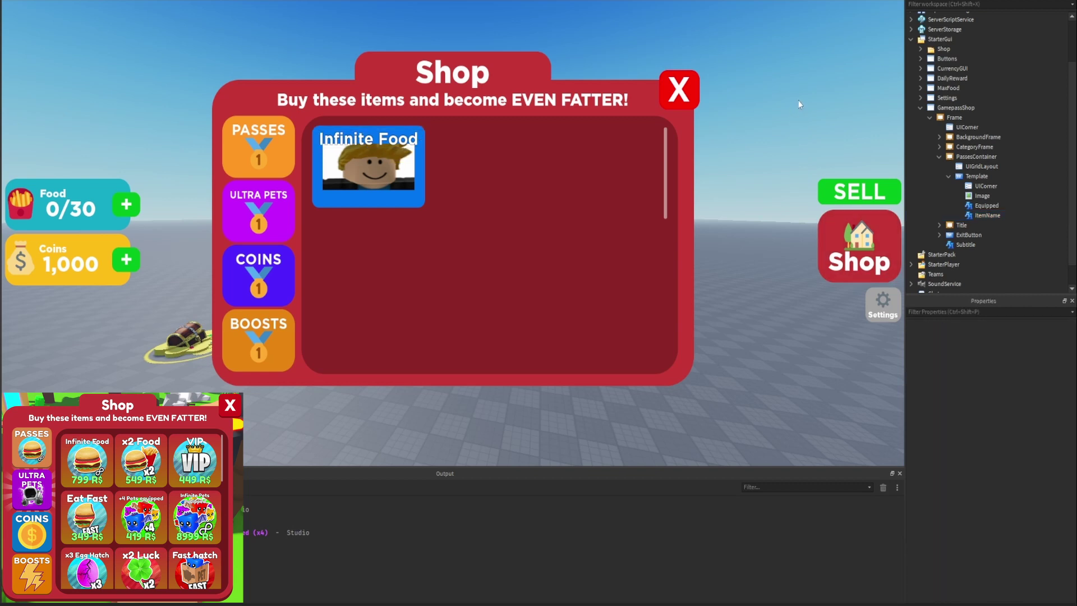
Step: Rename the Template's ItemName label as Title
click(986, 216)
click(986, 215)
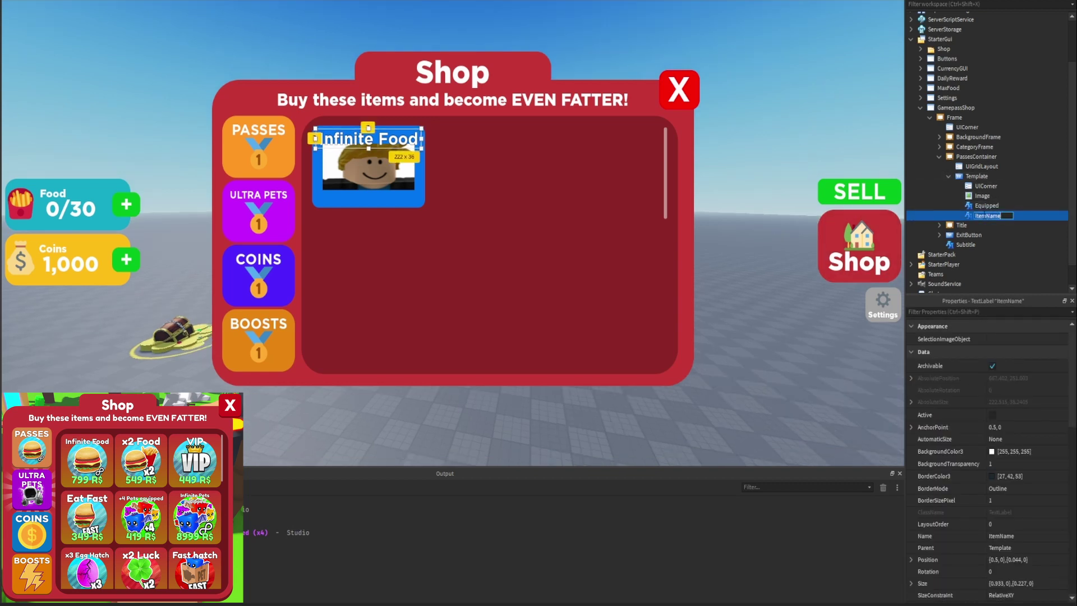
text(Title)
key(Return)
Step: Duplicate the Template's Title label as Price and fit it along the Template's lower edge at about 222 x 39 px
key(ctrl+d)
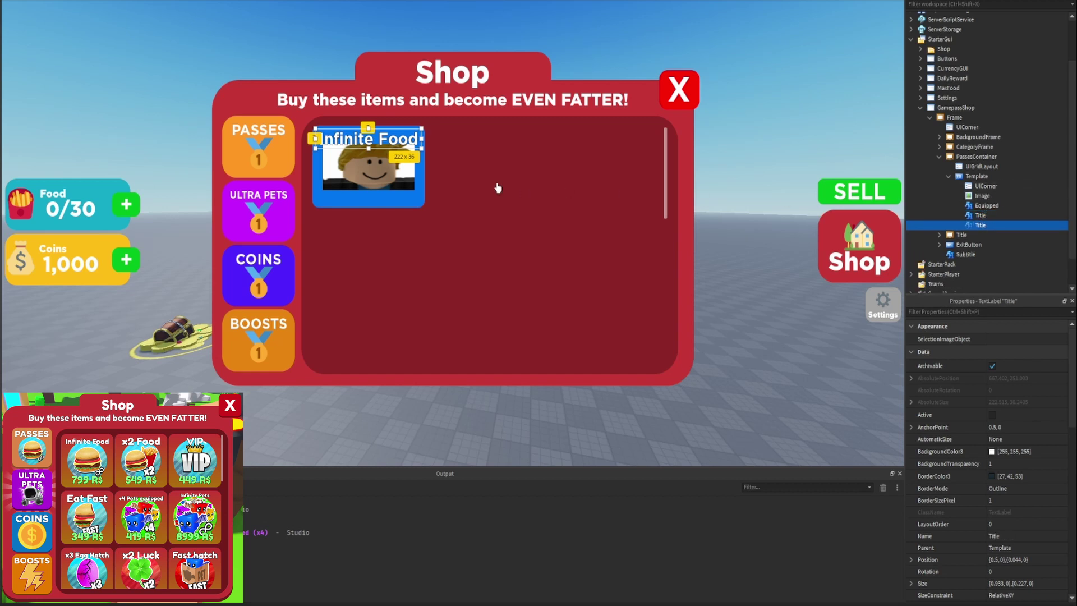
drag(368, 151, 368, 202)
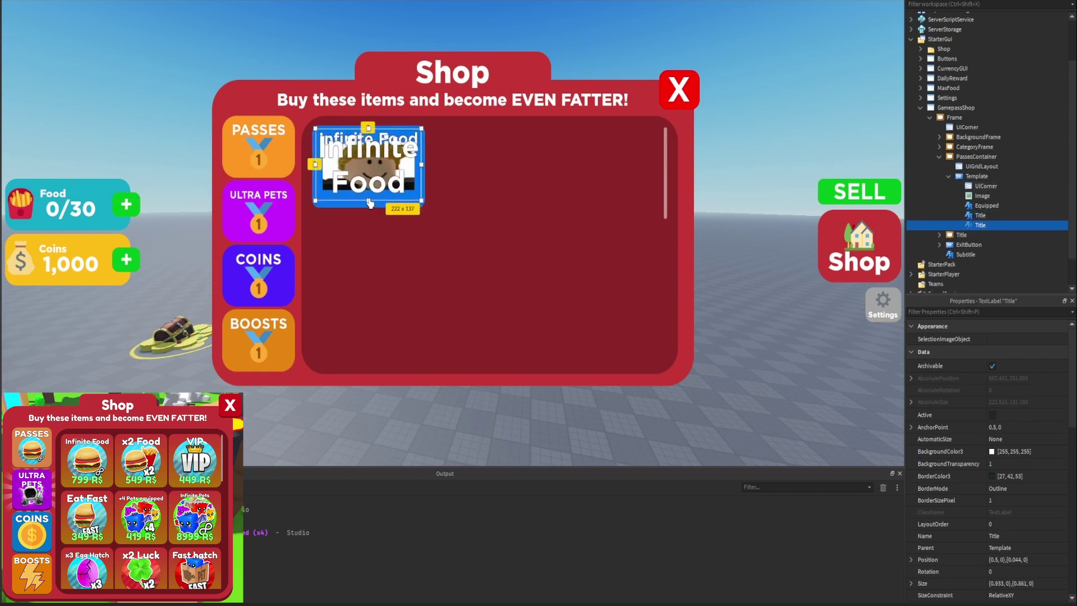
drag(368, 130, 372, 191)
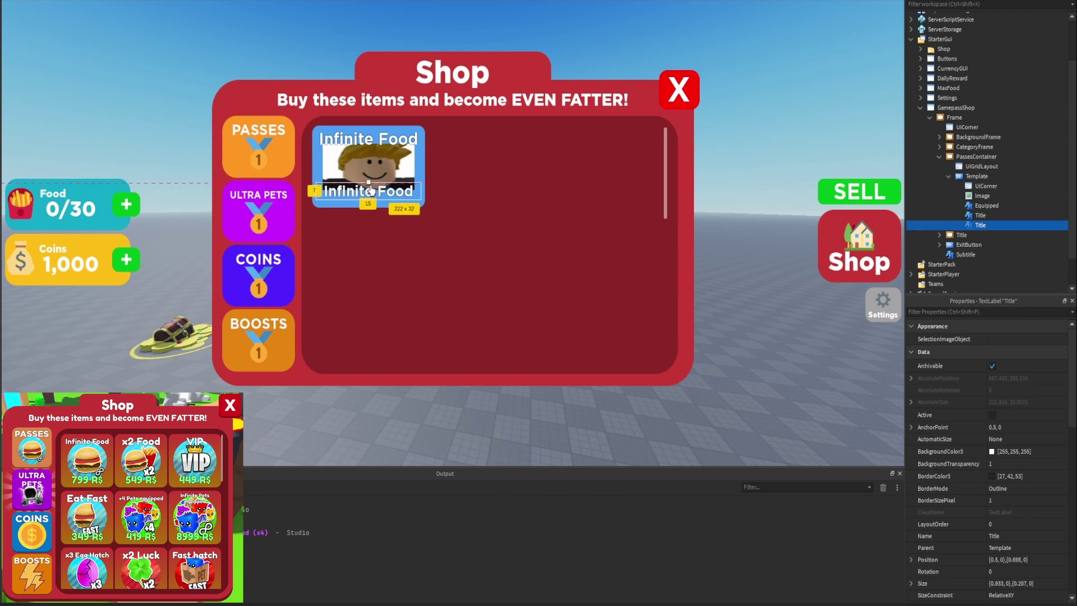
drag(368, 201, 368, 204)
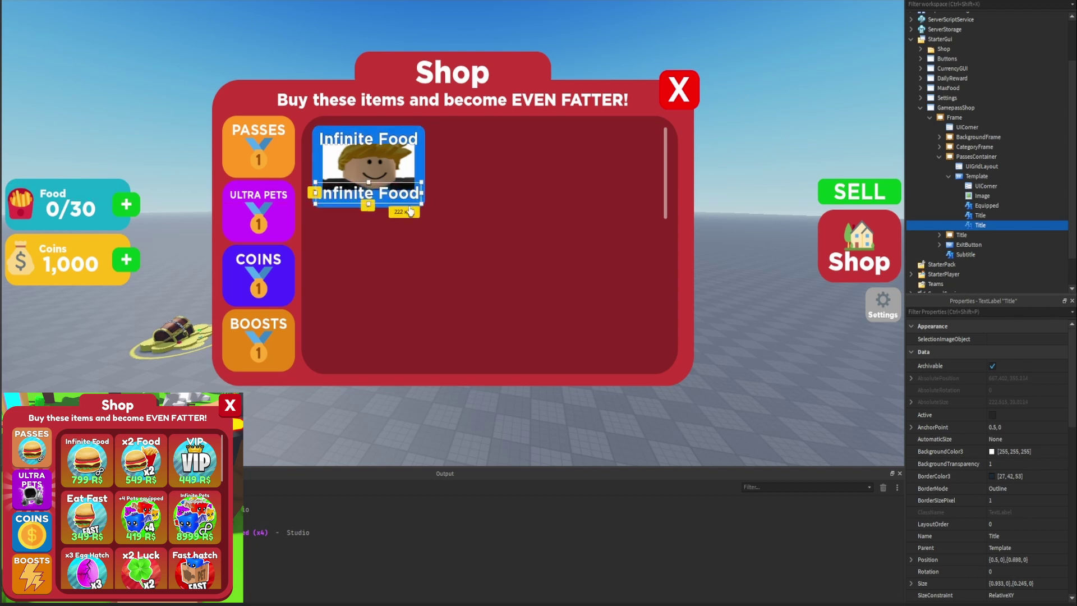
double_click(979, 225)
text(Price)
key(Return)
Step: Set the Template's Price label text to "799 R$"
click(987, 312)
text(text)
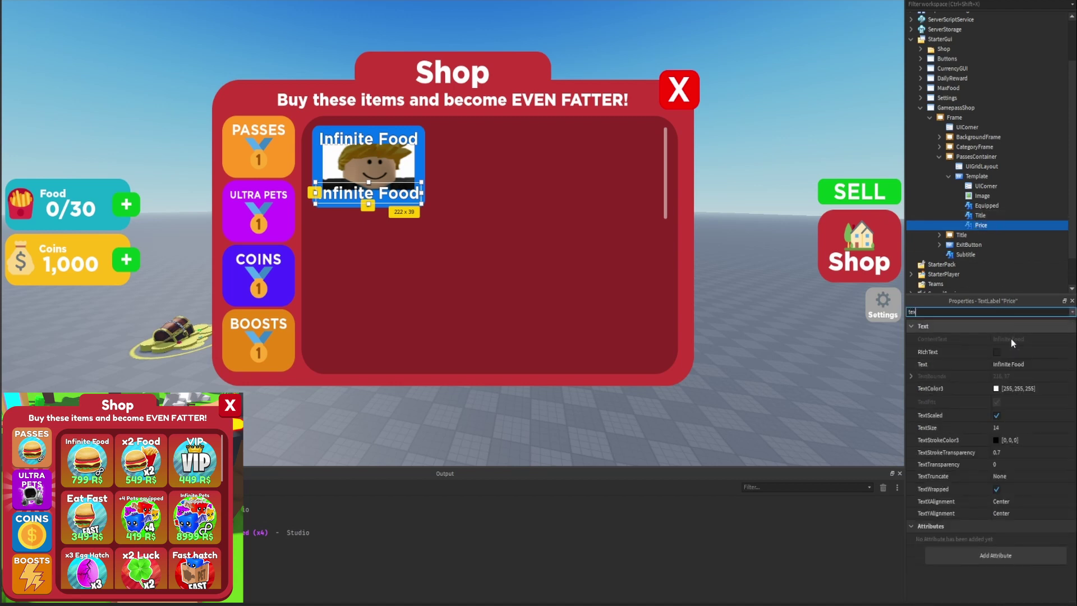
click(1018, 365)
text(7)
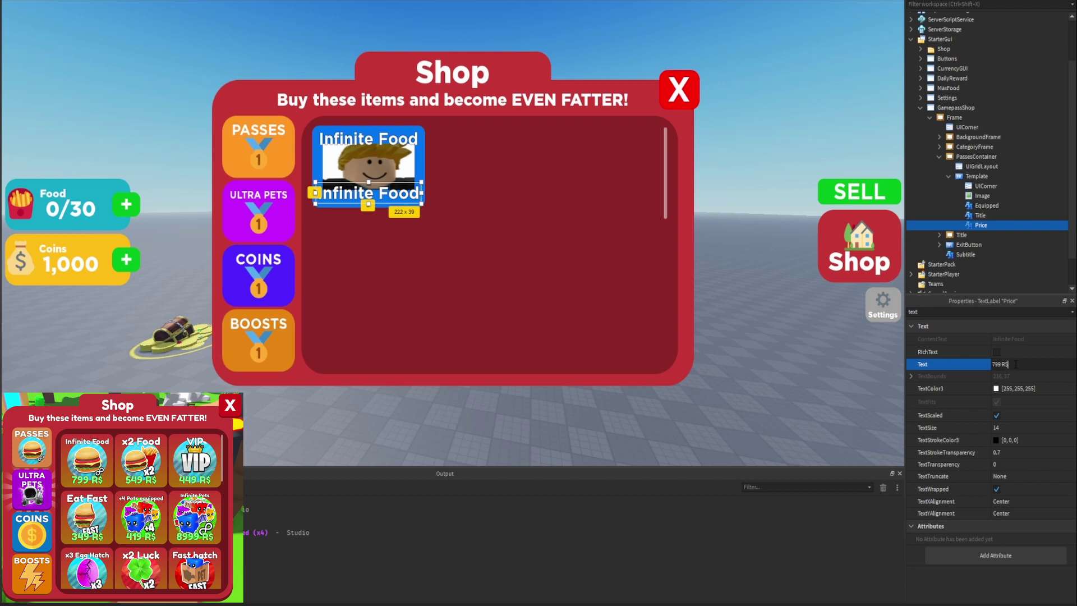
text(99 R$)
key(Return)
Step: Change the Price label's TextColor3 to a bright green
double_click(968, 311)
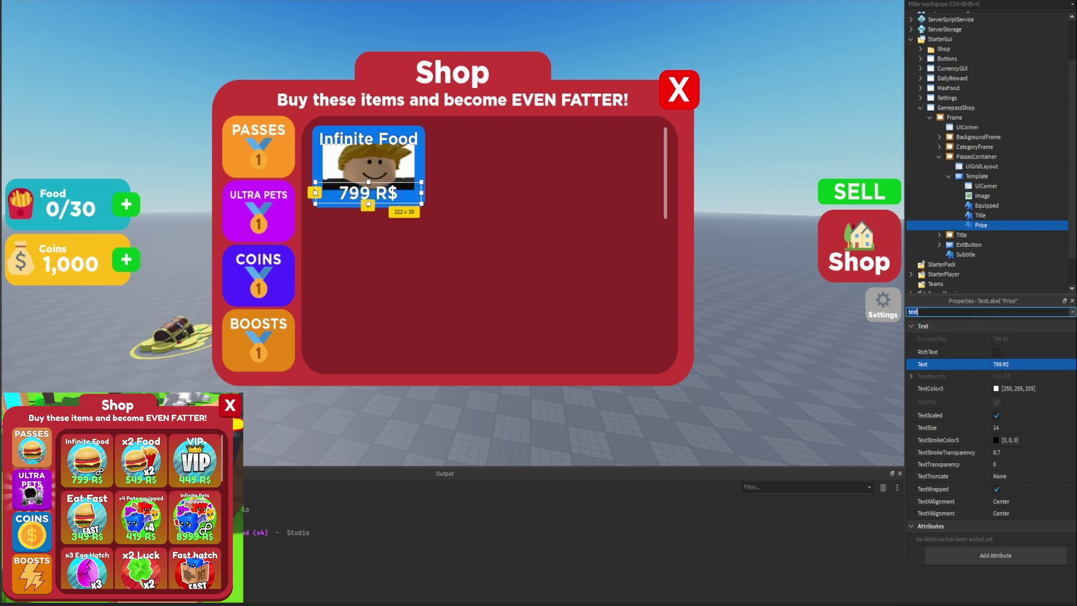
click(996, 388)
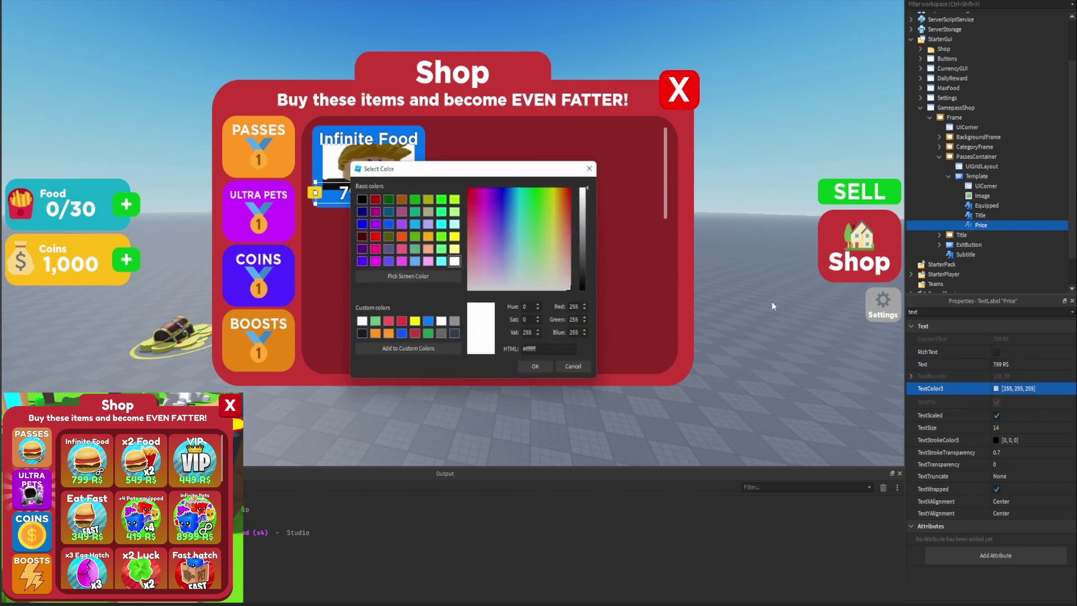
click(548, 216)
click(535, 365)
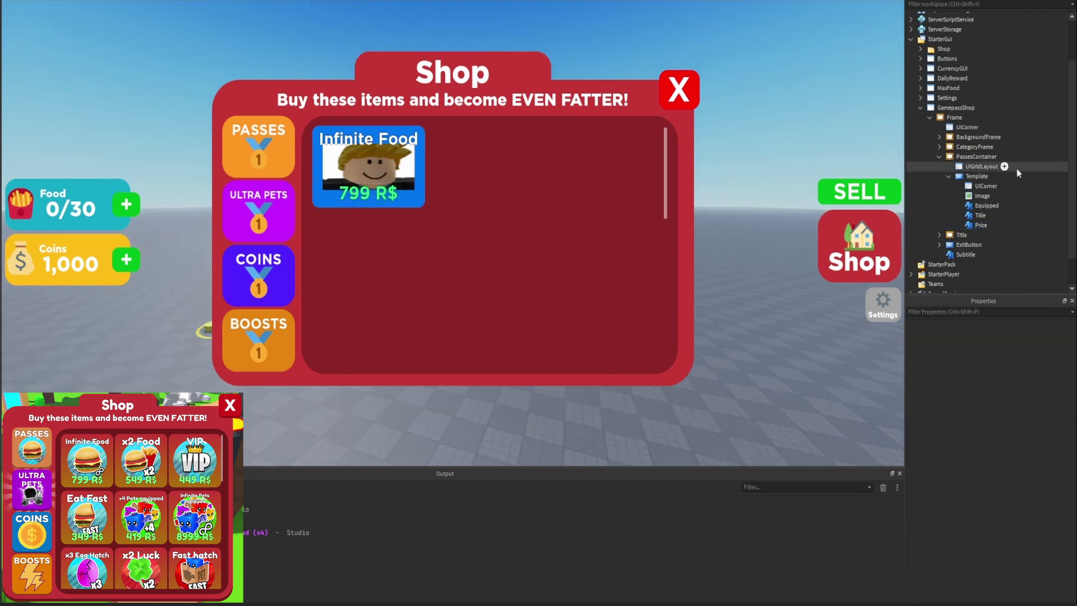
Step: Add a UIGradient to the Template button in PassesContainer
click(996, 176)
text(B)
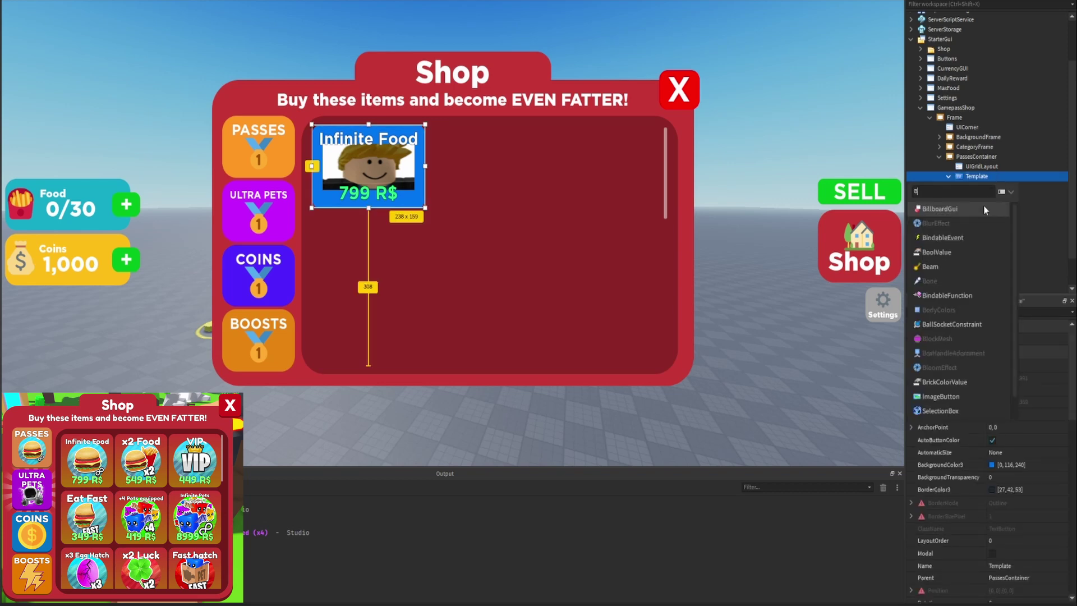
key(BackSpace)
text(Gr)
click(983, 206)
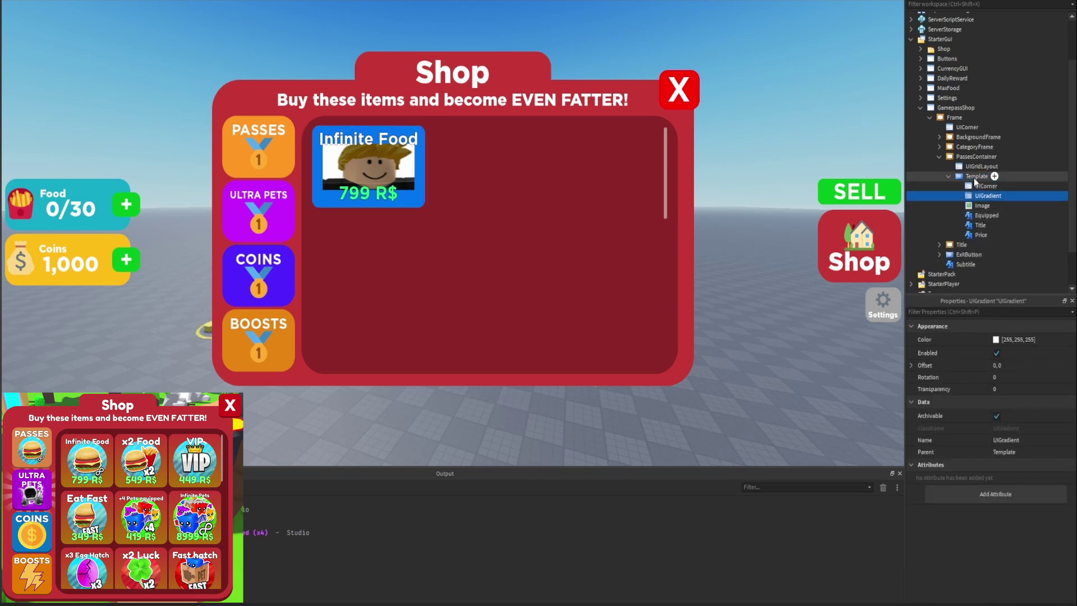
Step: Set the Template's BackgroundColor3 to light grey, 240, 240, 240
click(990, 312)
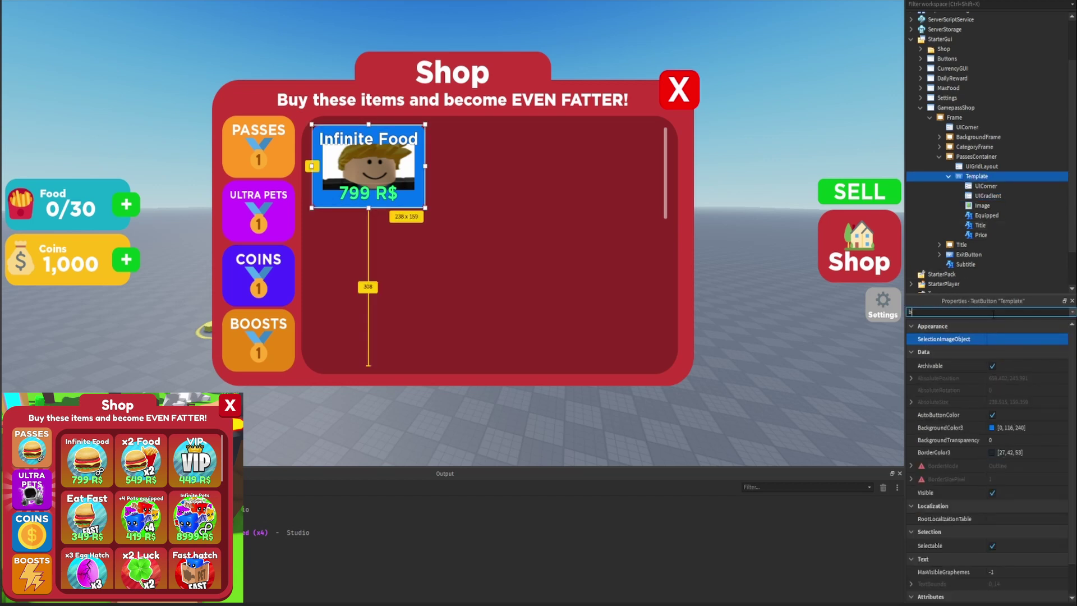
text(ba)
click(996, 339)
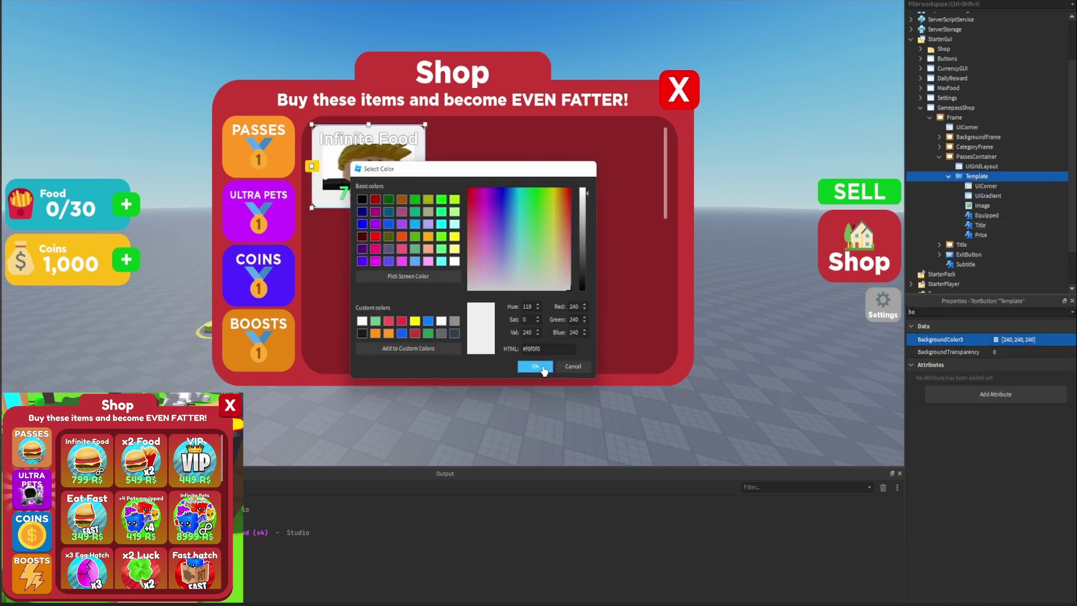
click(536, 365)
Step: Set the start colour of the Template's UIGradient to the saved custom dark red
click(988, 196)
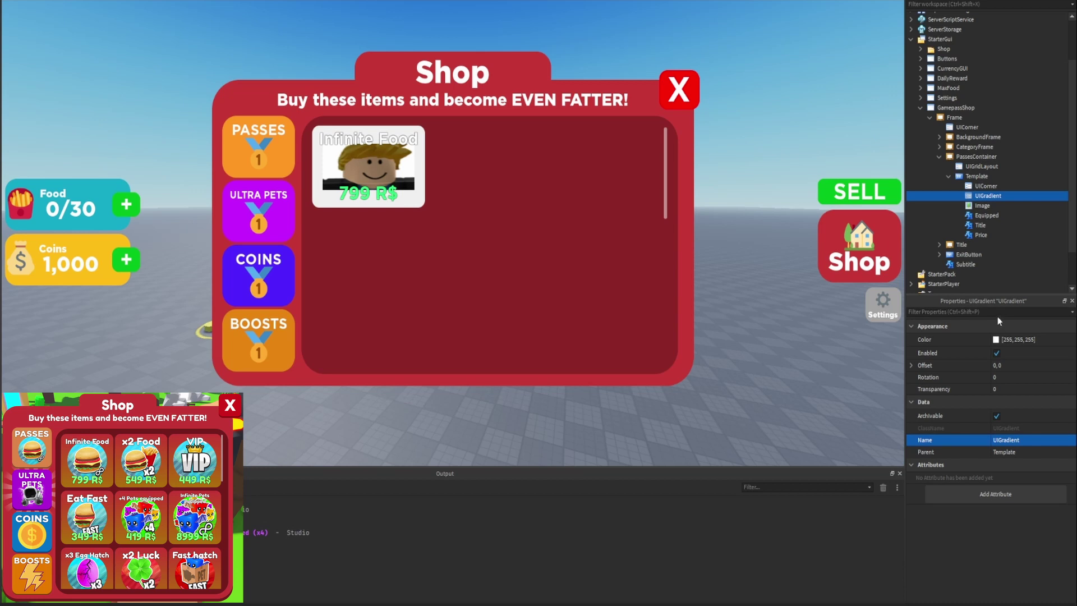
click(1000, 338)
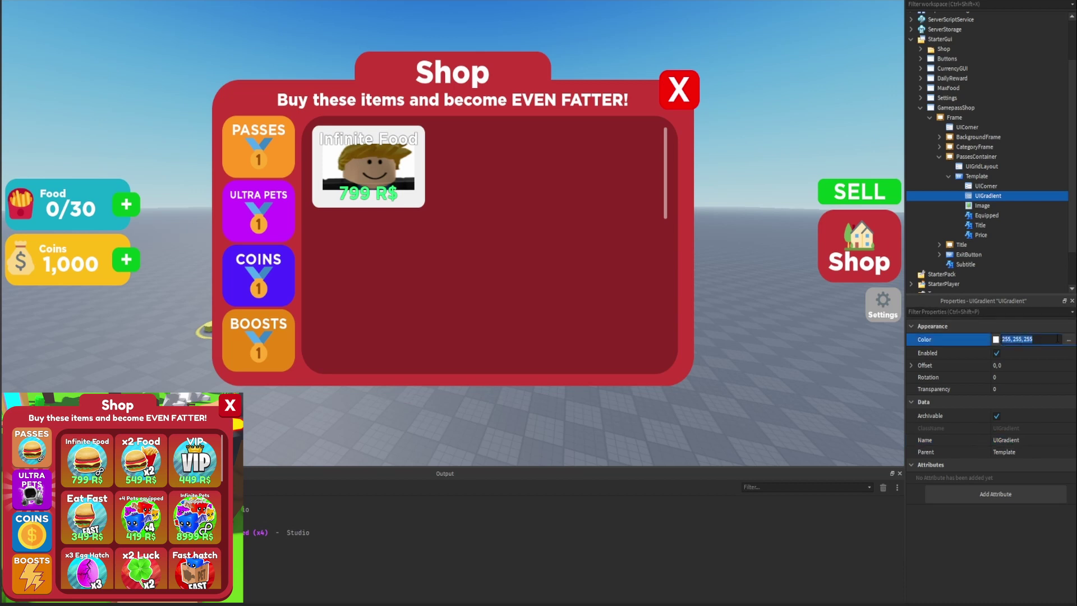
click(1068, 339)
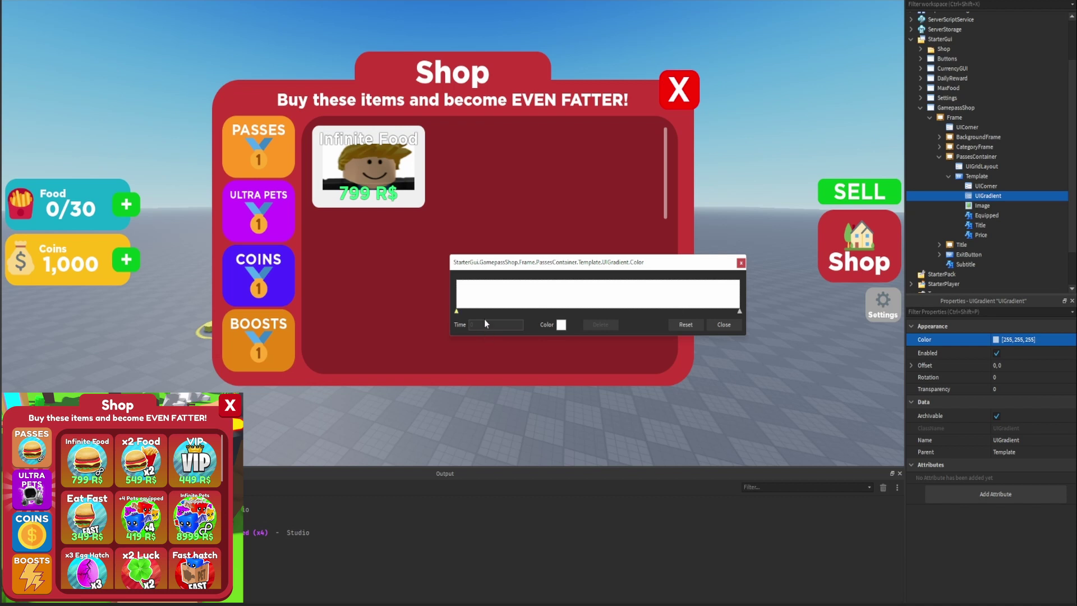
click(561, 324)
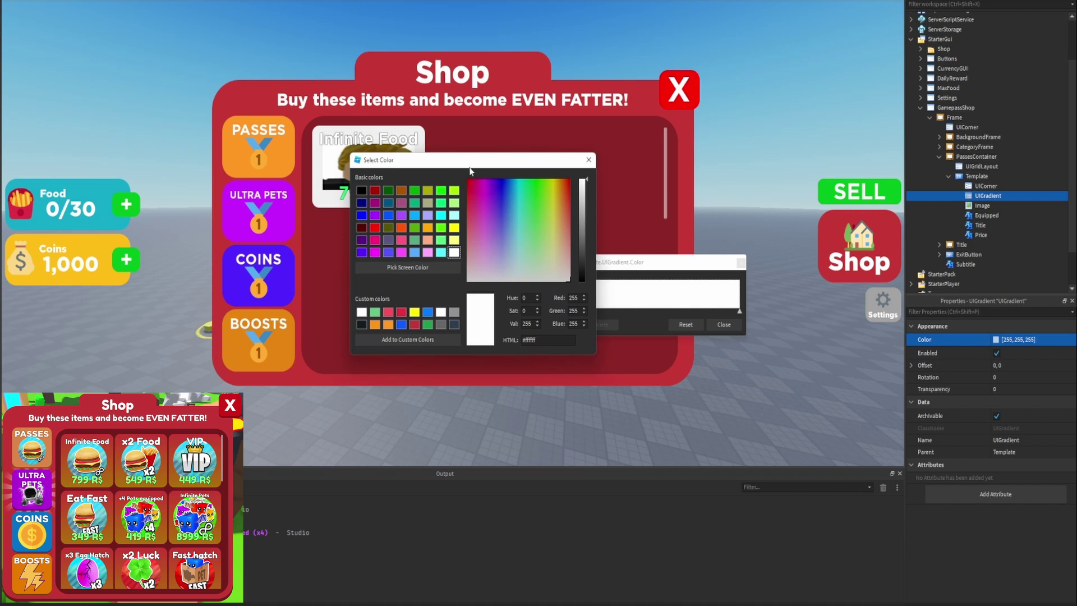
click(553, 193)
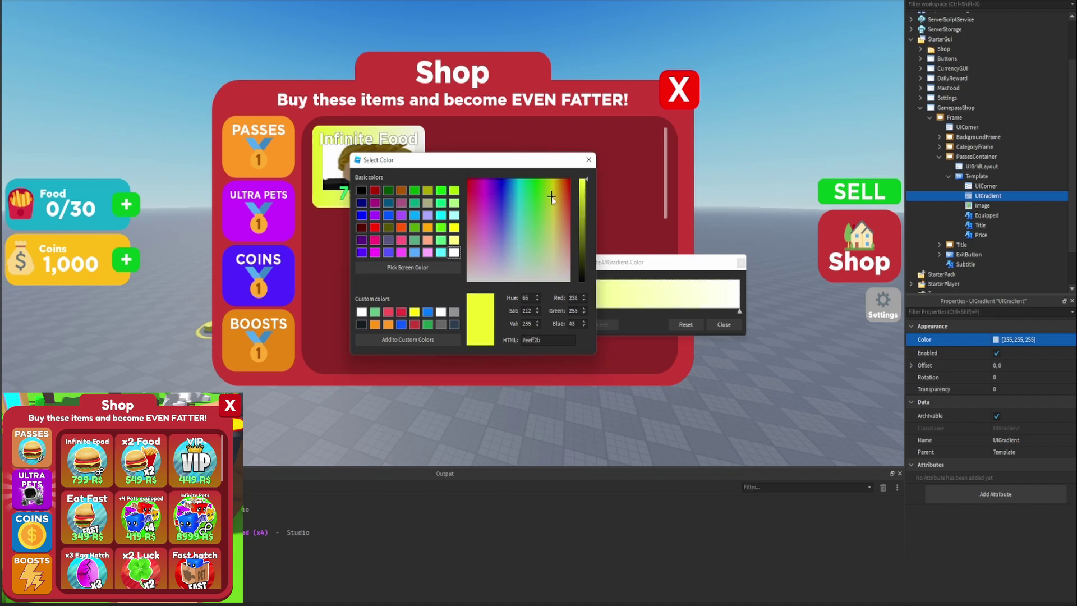
click(401, 312)
click(414, 324)
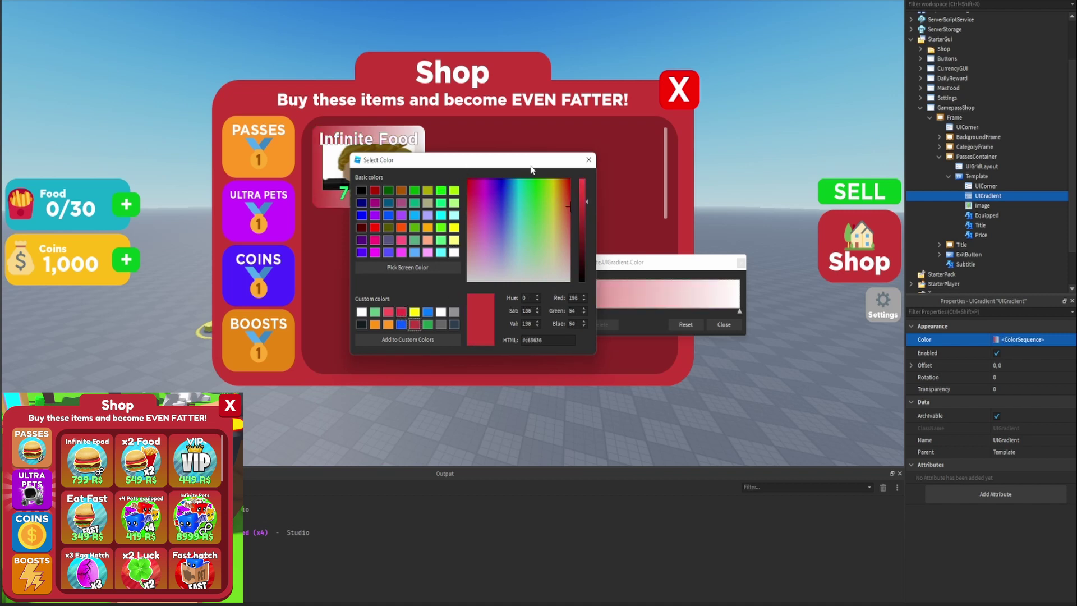
click(588, 160)
Step: Set the gradient's end keypoint colour to yellow-orange #ffb300
click(740, 312)
click(558, 327)
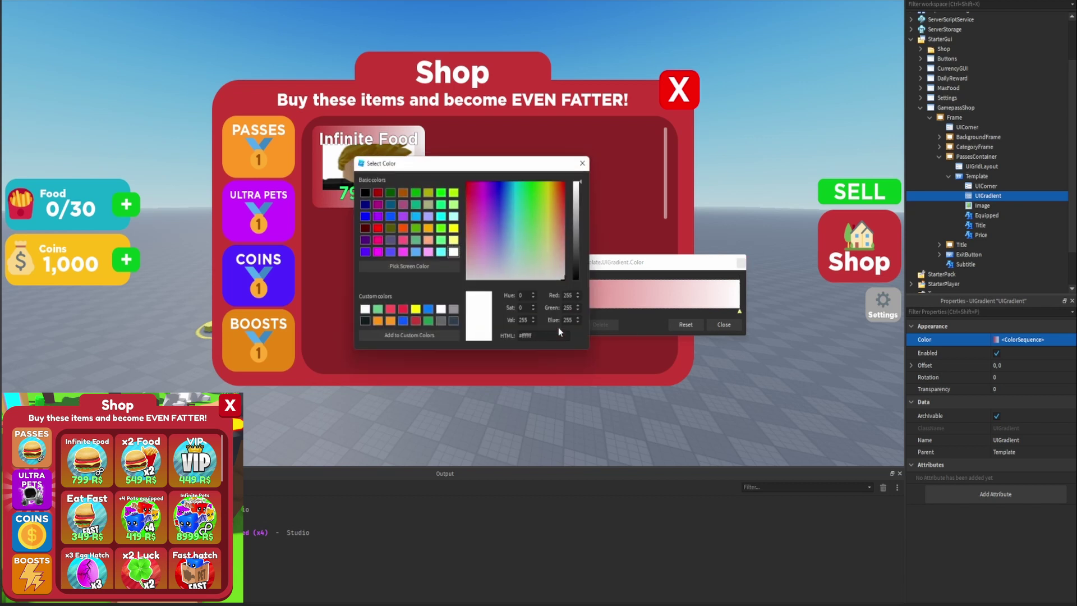
drag(562, 180, 557, 177)
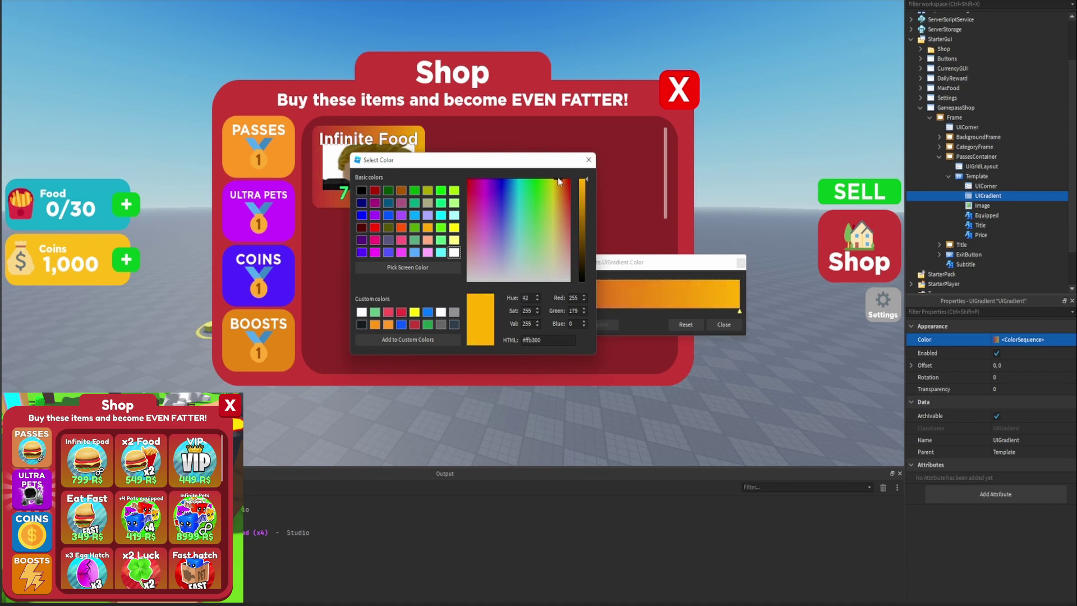
Step: Add an orange middle keypoint to the gradient and move it to about time 0.85
click(556, 294)
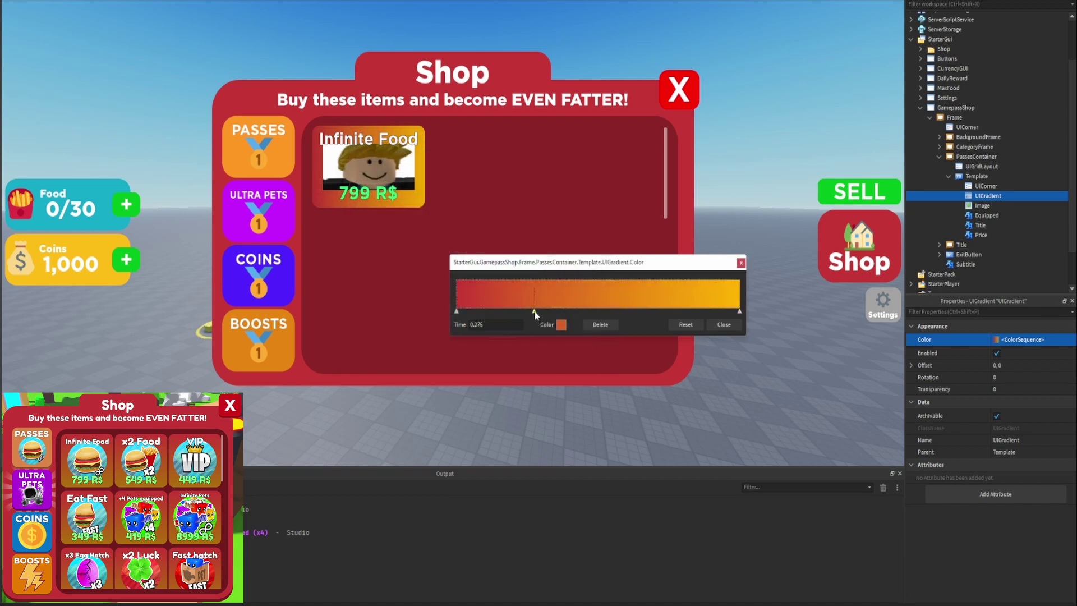
drag(534, 311, 698, 315)
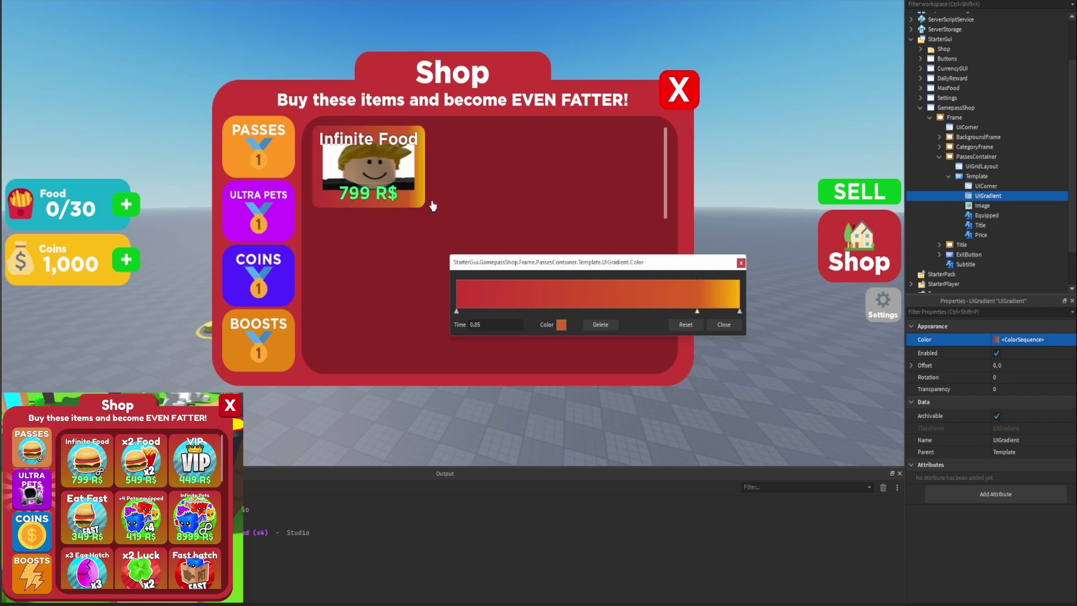
click(722, 325)
Step: Set the UIGradient's Rotation to 90
click(1010, 377)
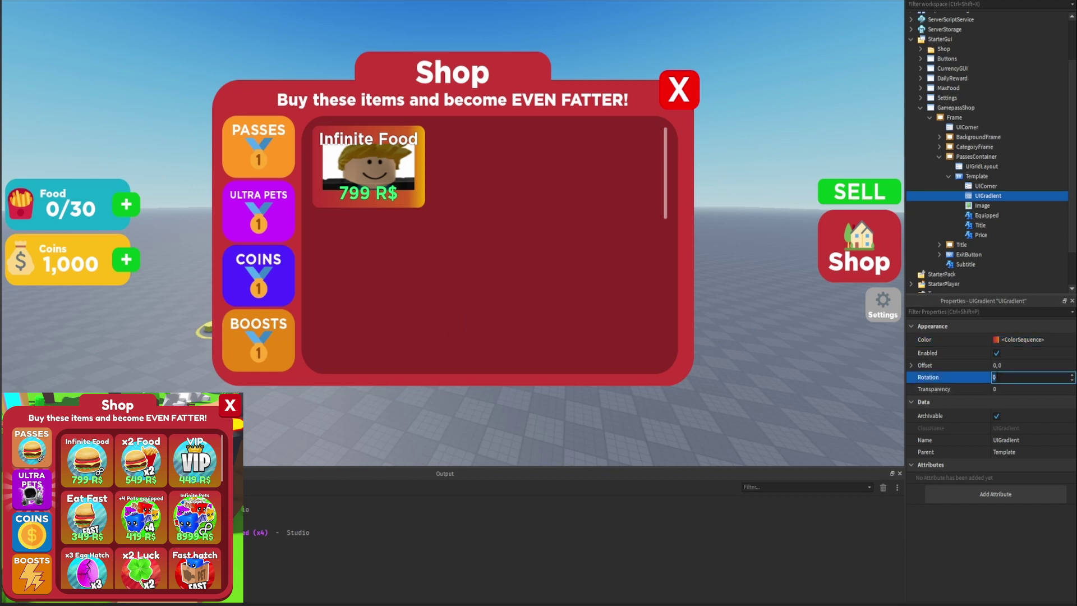
text(90)
key(Return)
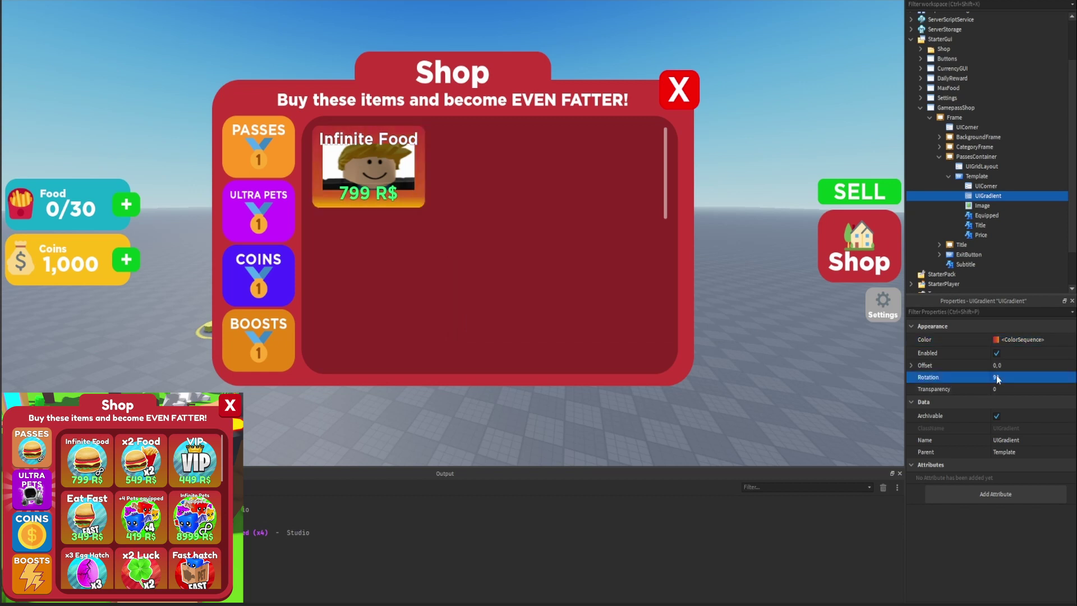
Step: Rework the UIGradient to end in a darker orange, with its middle keypoint at about time 0.847
click(1060, 339)
click(1069, 342)
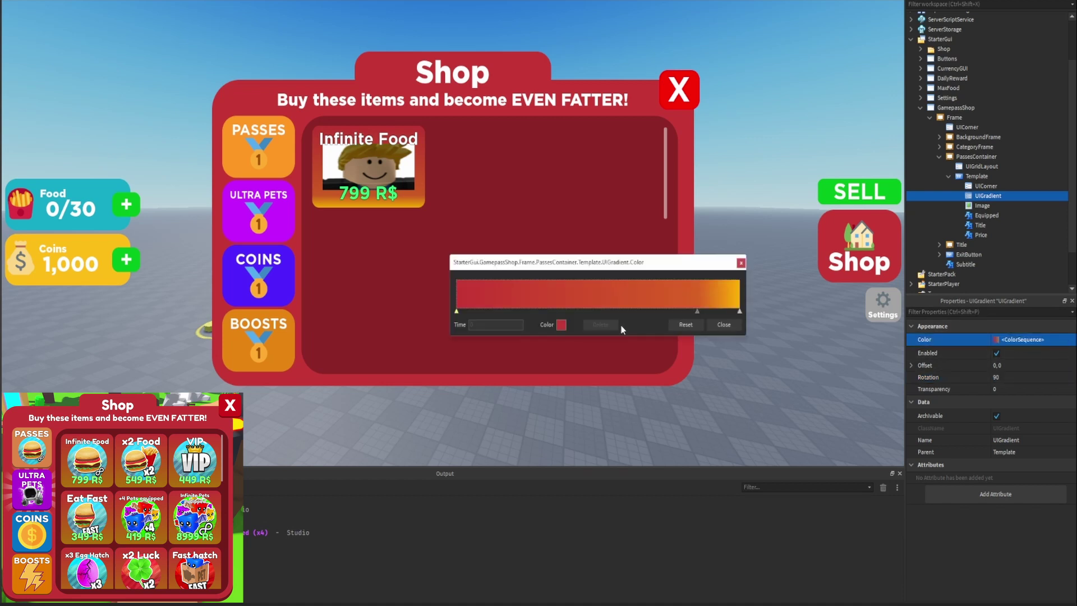
drag(695, 315, 592, 315)
key(Return)
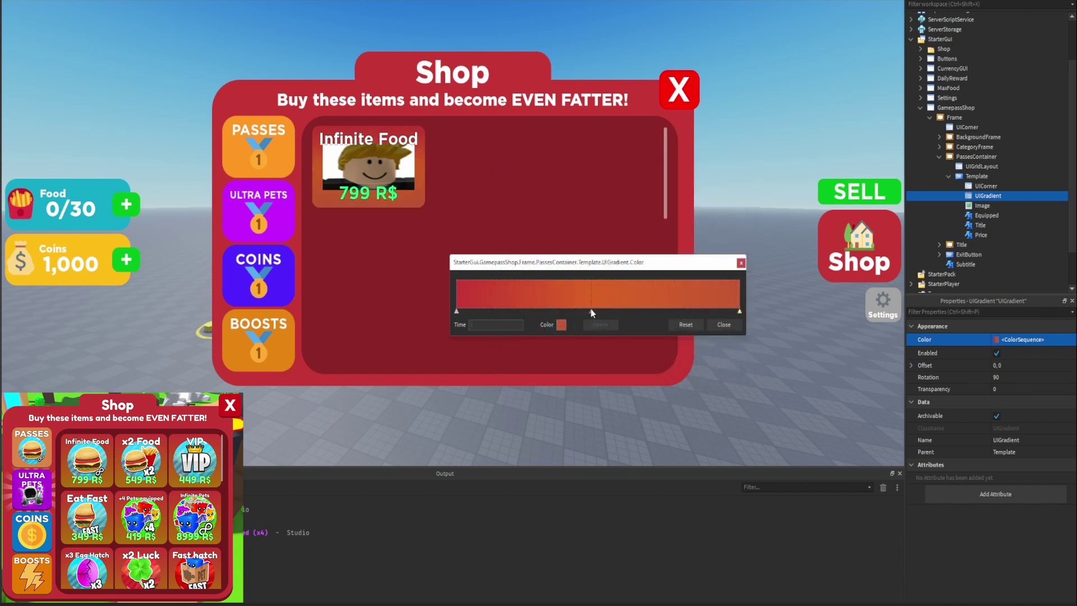
click(592, 313)
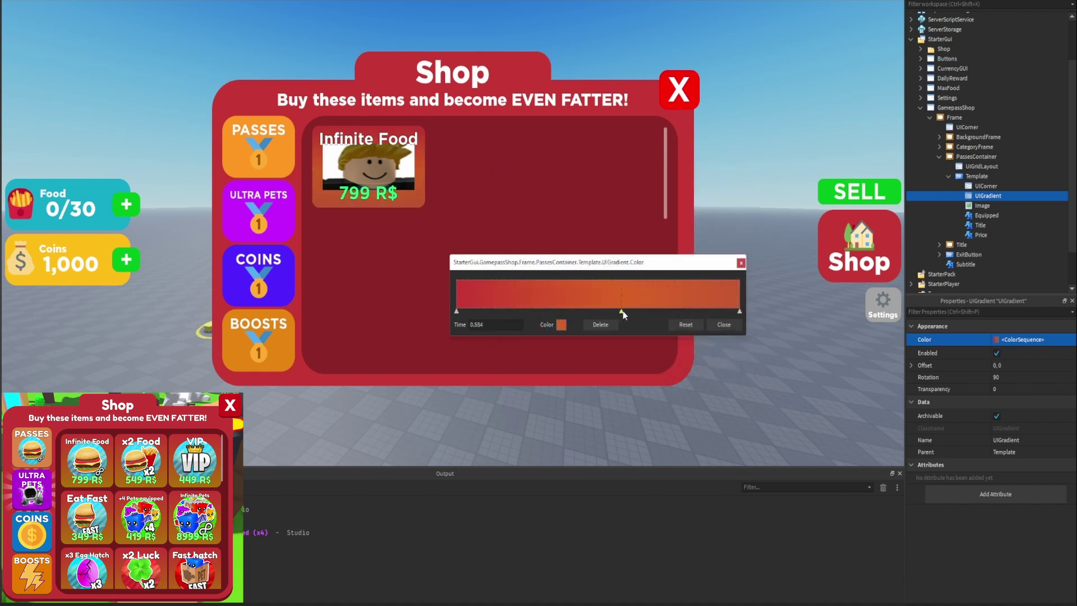
drag(624, 315, 697, 313)
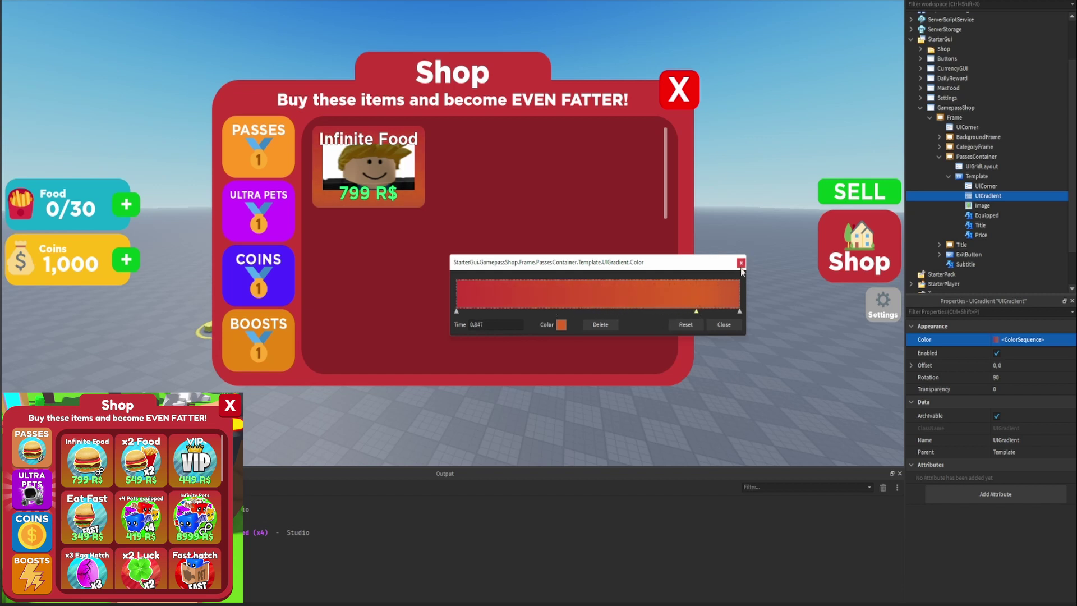
click(845, 141)
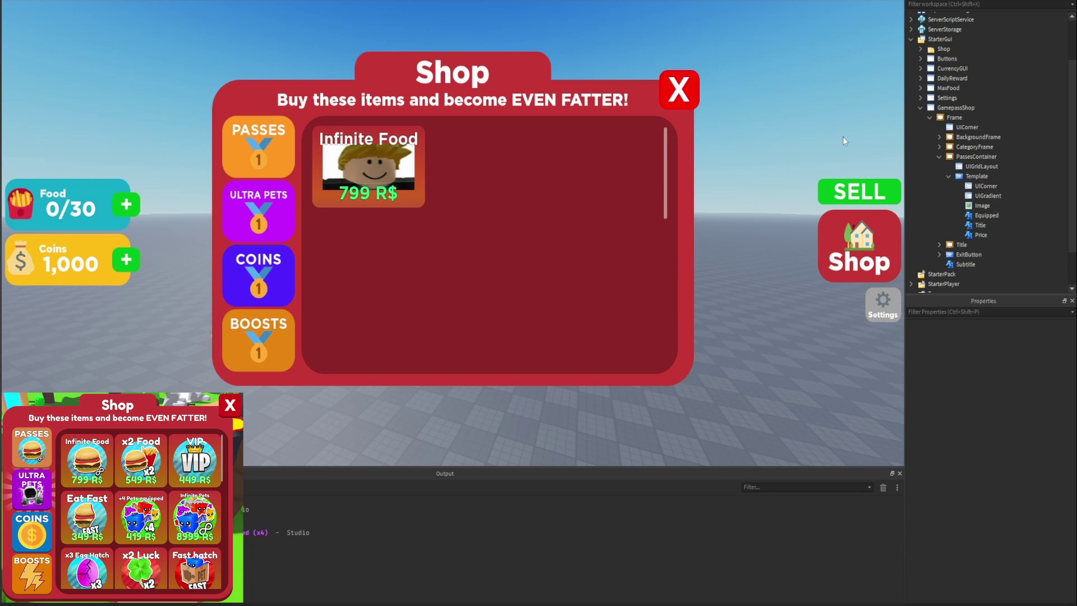
Step: Delete the Equipped label from the Template
click(981, 205)
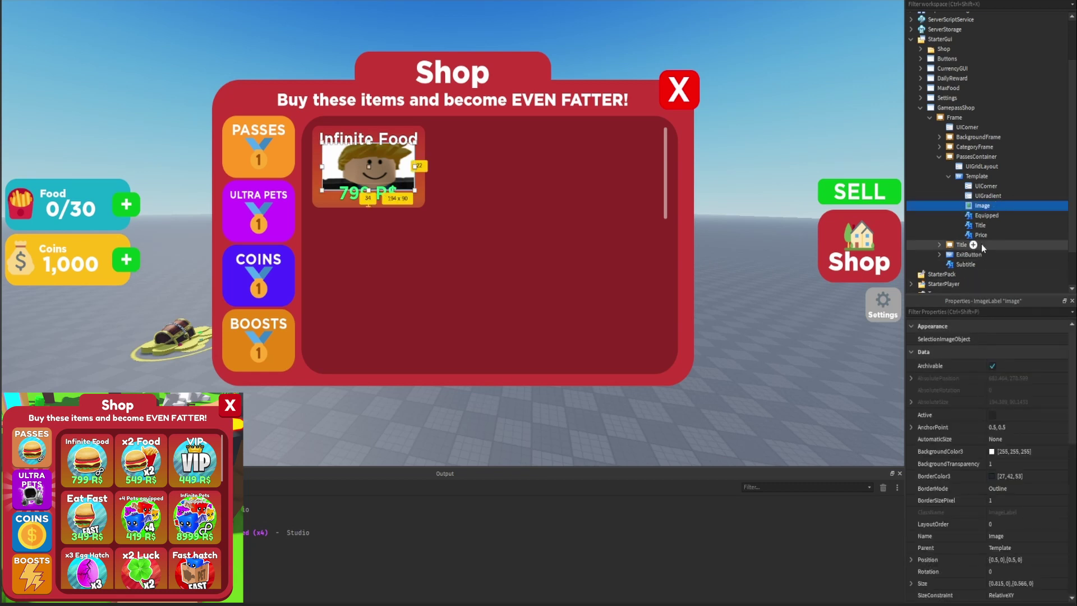
click(1000, 313)
text(vi)
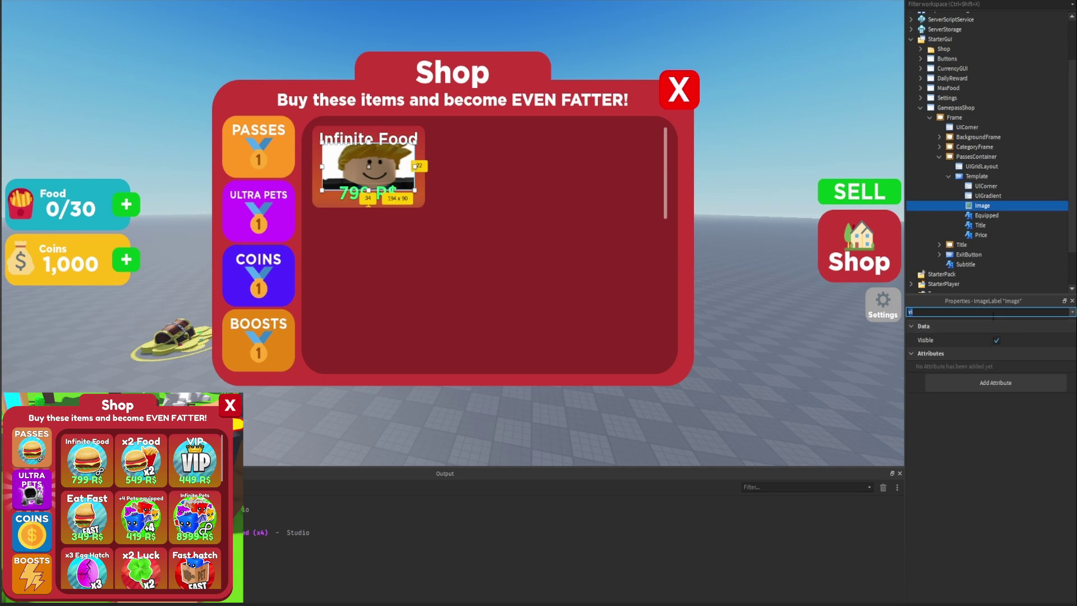
click(975, 215)
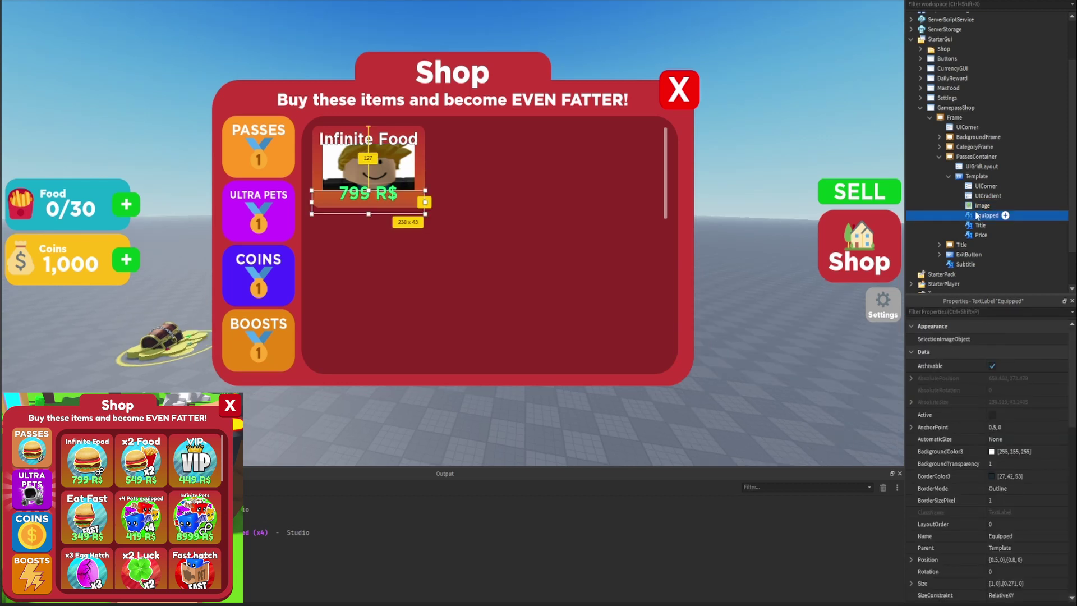
key(Delete)
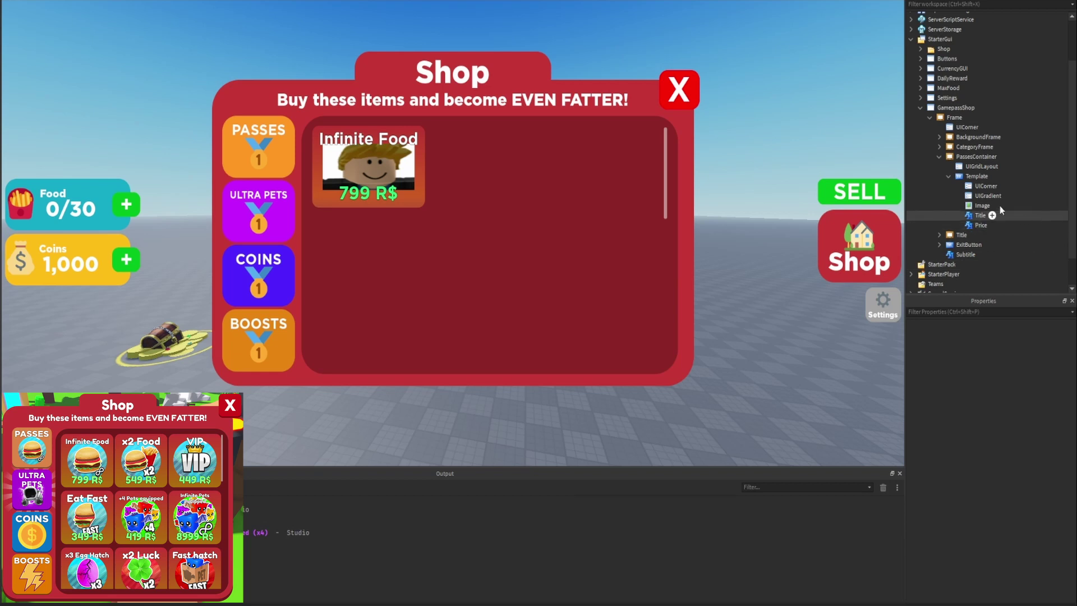
Step: Duplicate the Template eight times inside PassesContainer to fill three rows of three items
click(948, 176)
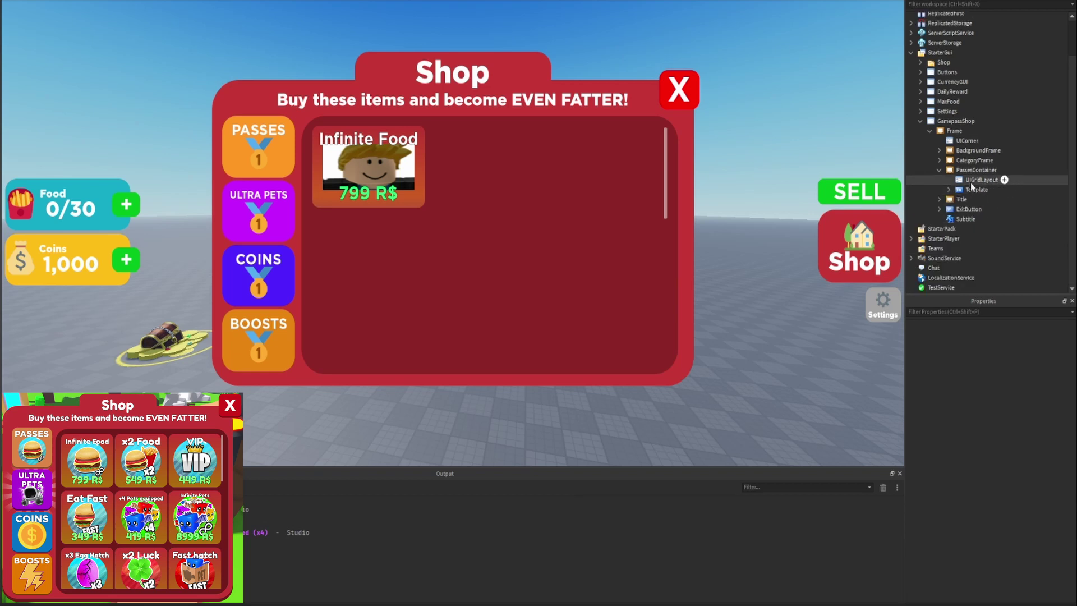
click(973, 189)
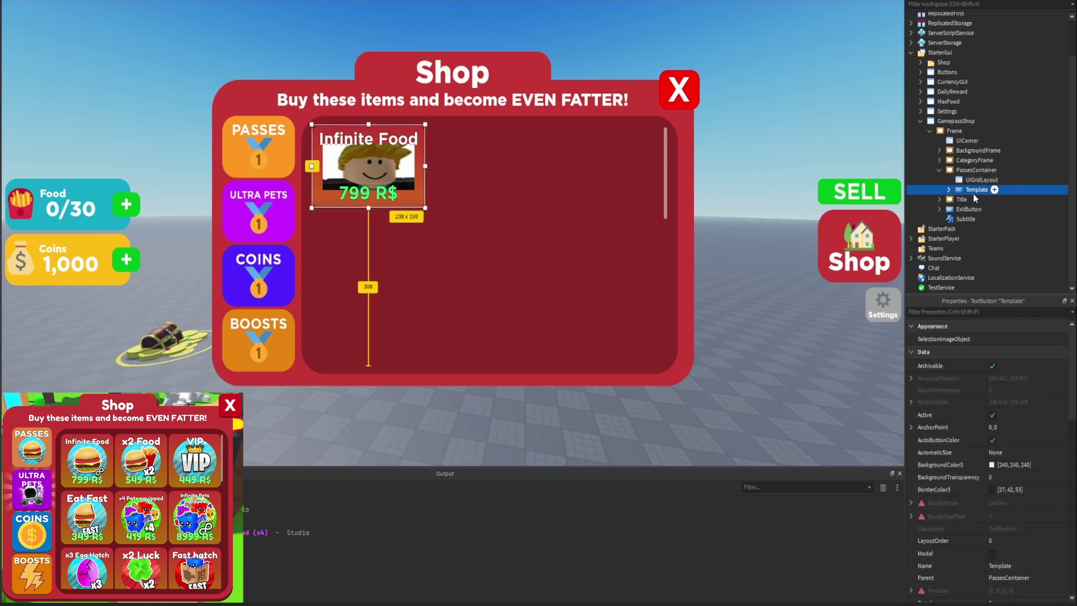
key(ctrl+d)
key(ctrl+d)
key(ctrl+d)
key(ctrl+d)
key(ctrl+d)
key(ctrl+d)
key(ctrl+d)
key(ctrl+d)
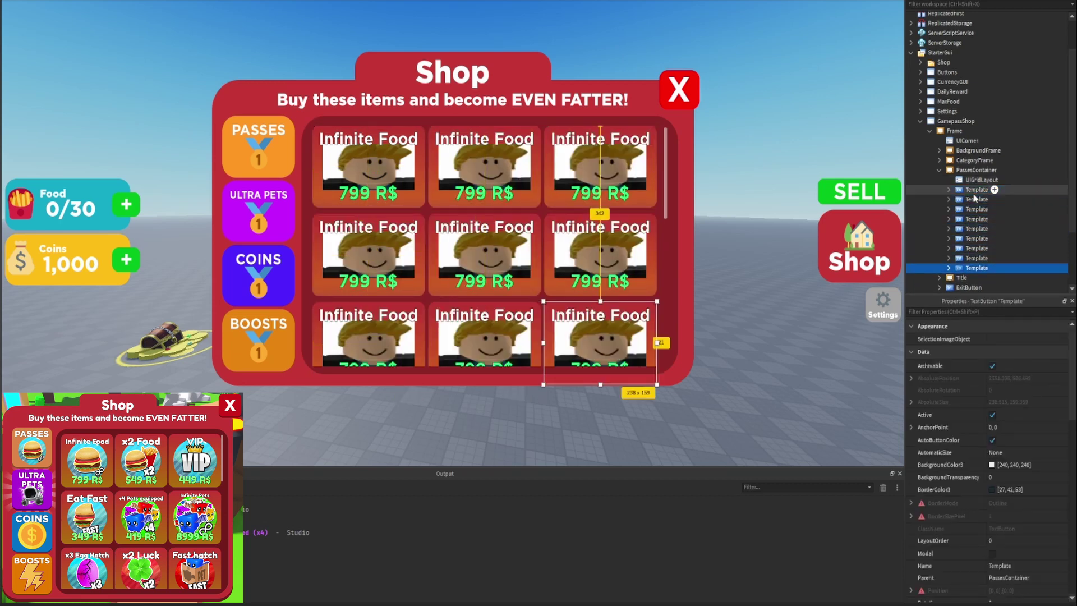
click(764, 49)
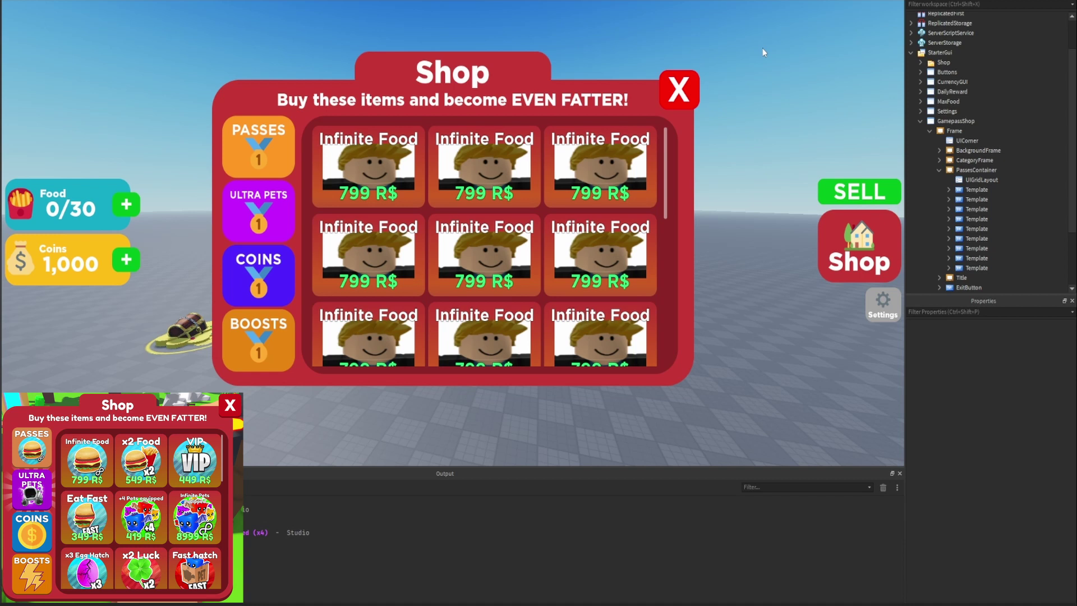
Step: Try a CellSize Y scale of 0.15 on the PassesContainer's UIGridLayout
click(953, 180)
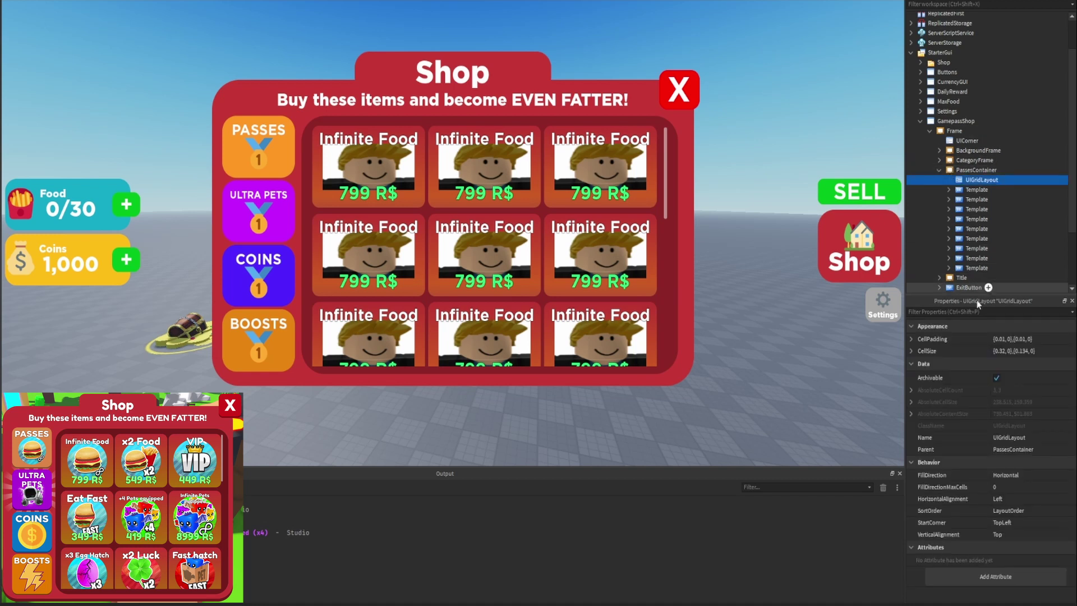
click(917, 351)
click(911, 351)
click(931, 363)
click(1002, 375)
drag(1001, 375, 992, 375)
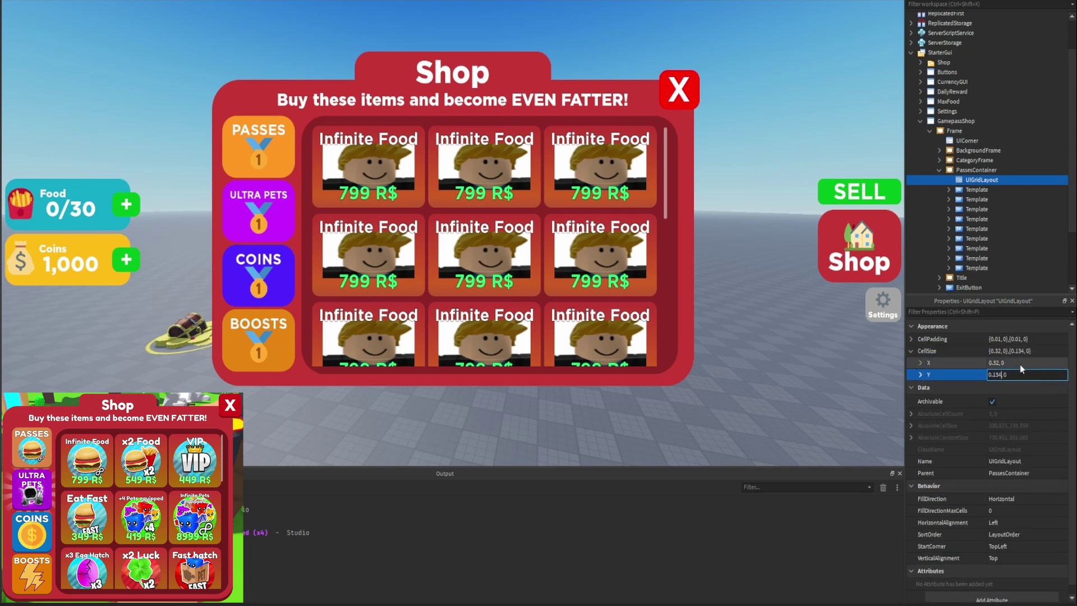
text(15)
key(Return)
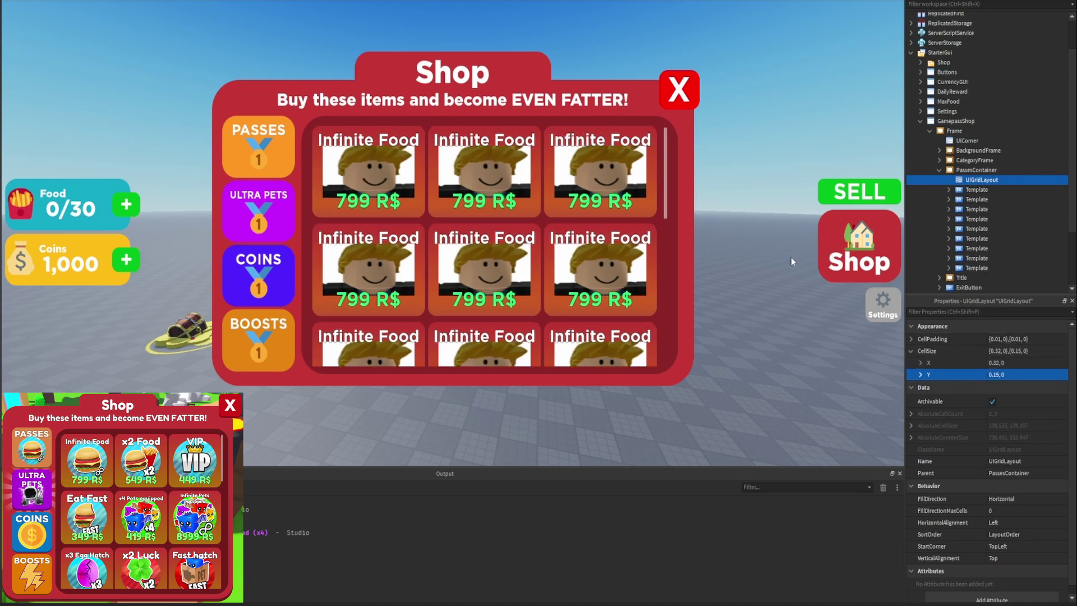
Step: Try a CellSize X scale of 0.3 with HorizontalAlignment set to Center on the PassesContainer grid
click(1001, 363)
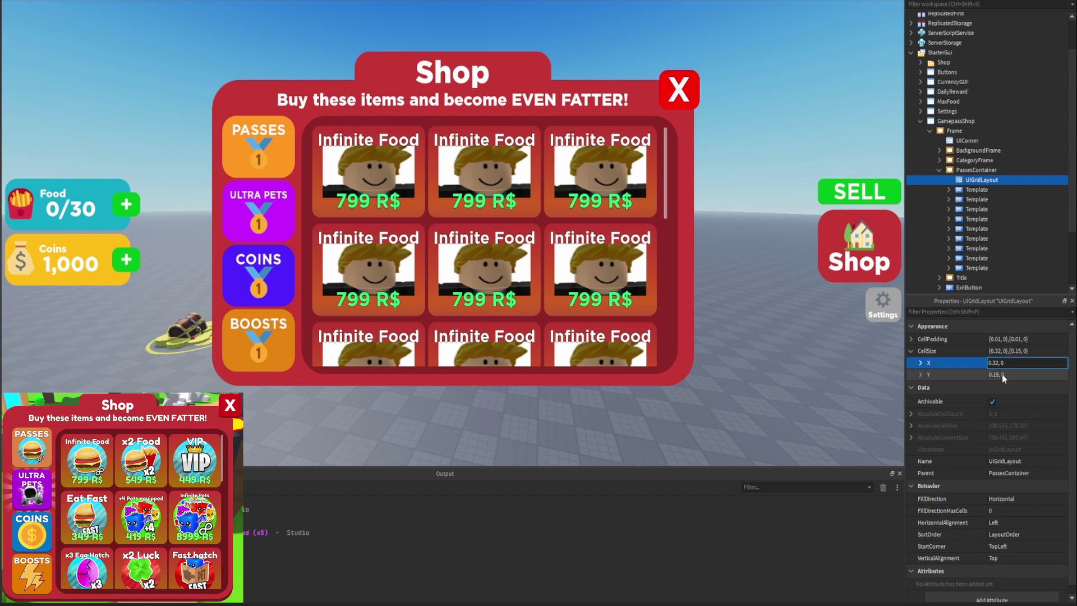
key(Return)
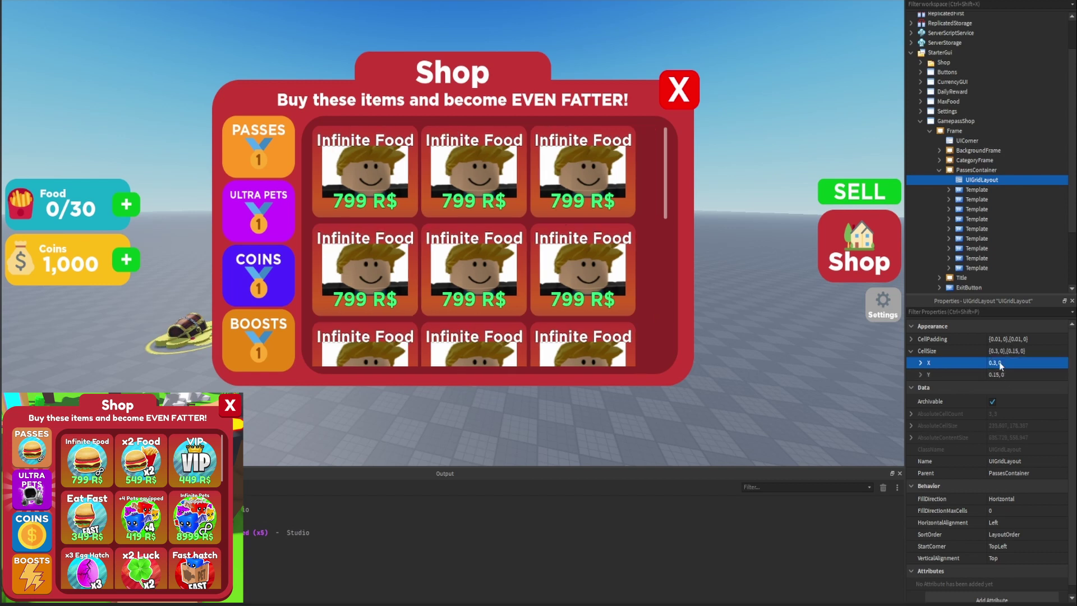
scroll(1009, 493, down, 1)
click(1013, 516)
click(1012, 516)
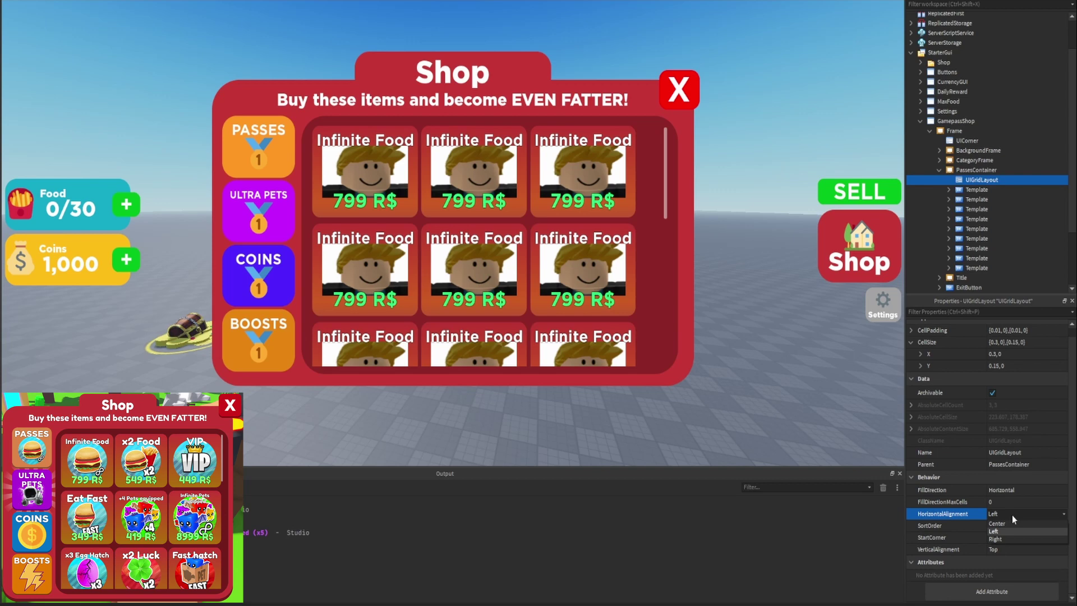
click(1022, 523)
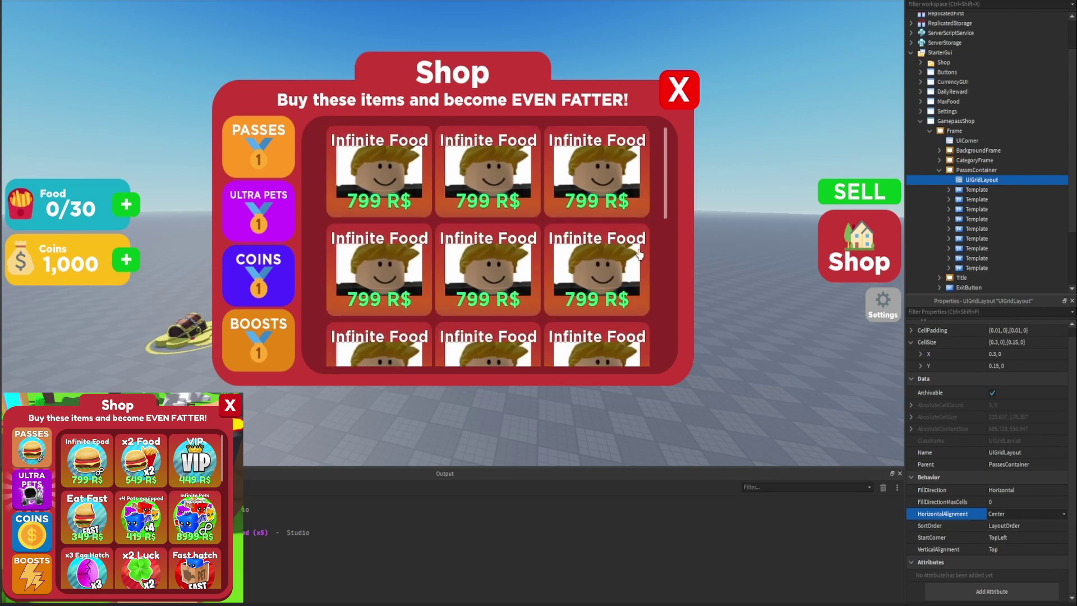
Step: Undo the alignment and cell size changes on the PassesContainer's UIGridLayout
key(ctrl+z)
key(ctrl+z)
key(ctrl+z)
key(ctrl+z)
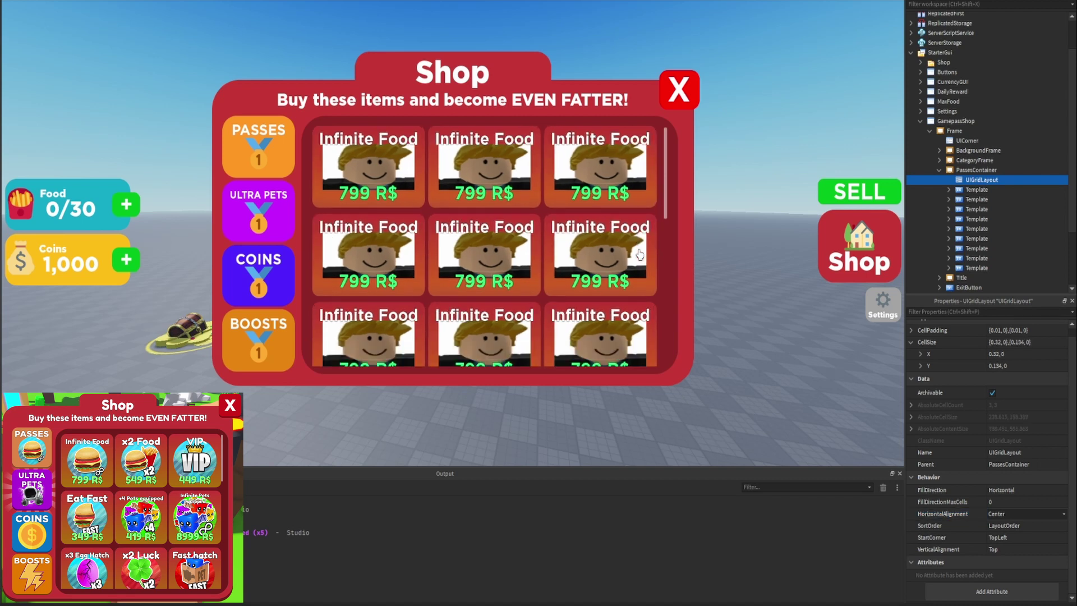
Step: Undo the eight Template duplications so that PassesContainer holds a single Template
key(ctrl+z)
key(ctrl+z)
key(ctrl+z)
key(ctrl+z)
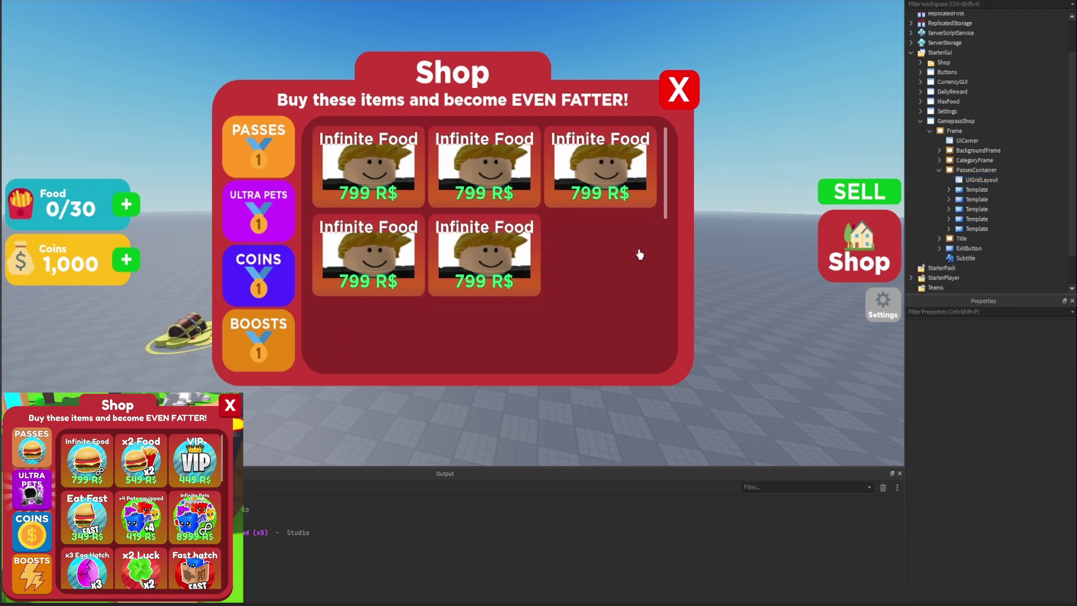
key(ctrl+z)
key(ctrl+z)
key(ctrl+z)
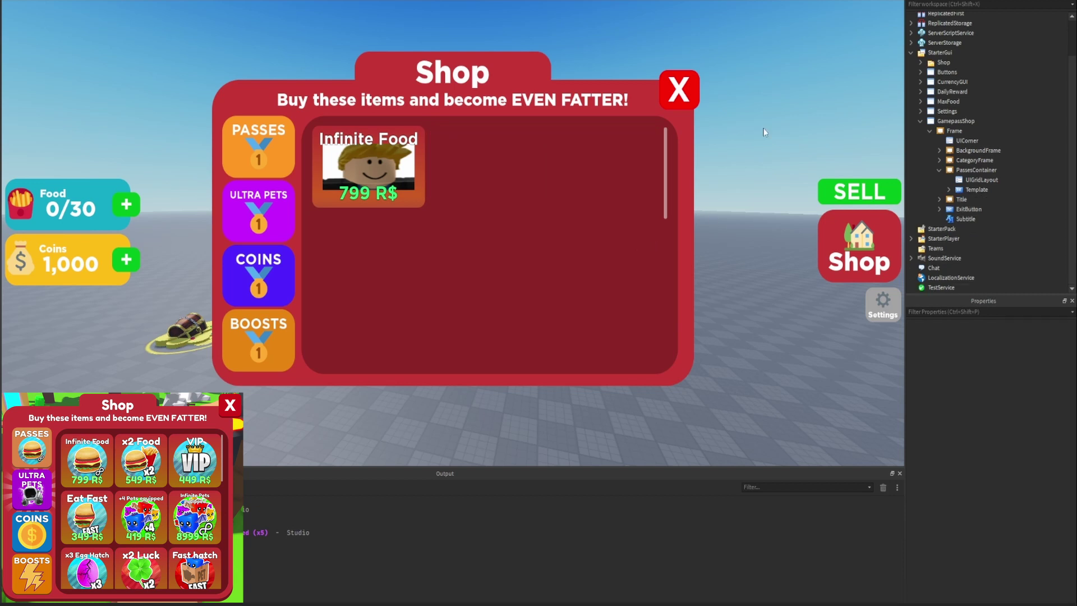
Step: Duplicate PassesContainer and make the copy invisible
click(978, 190)
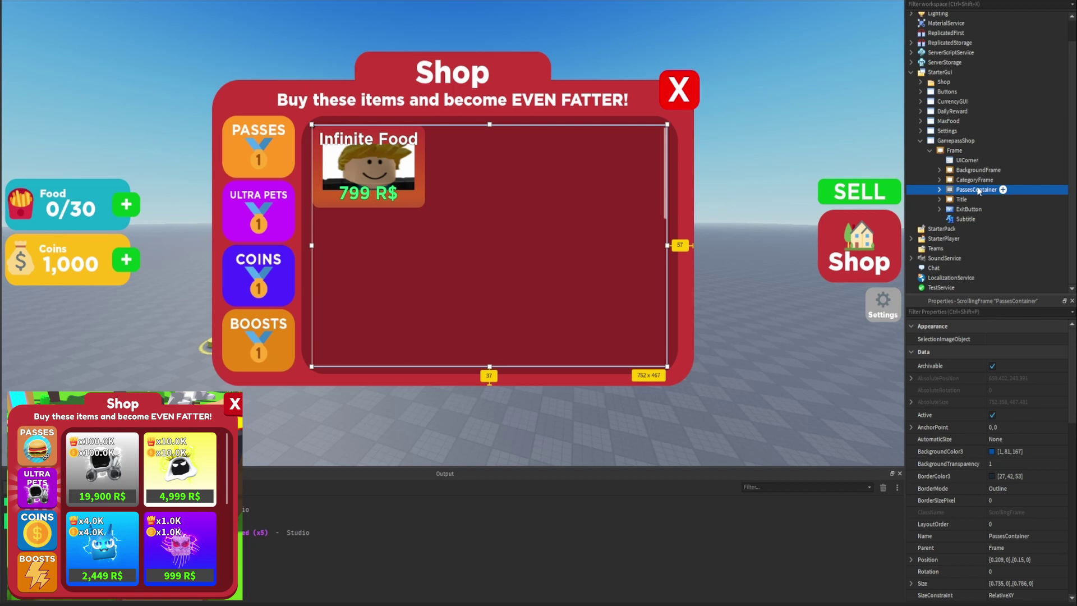
key(ctrl+d)
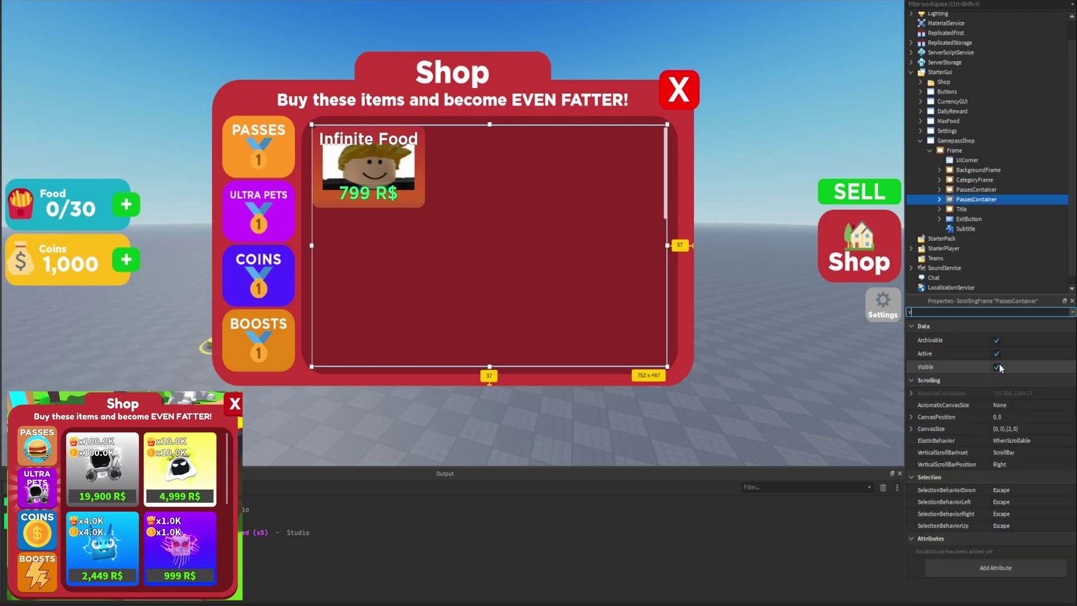
Step: Rename the container that is still visible to PetsContainer
click(978, 191)
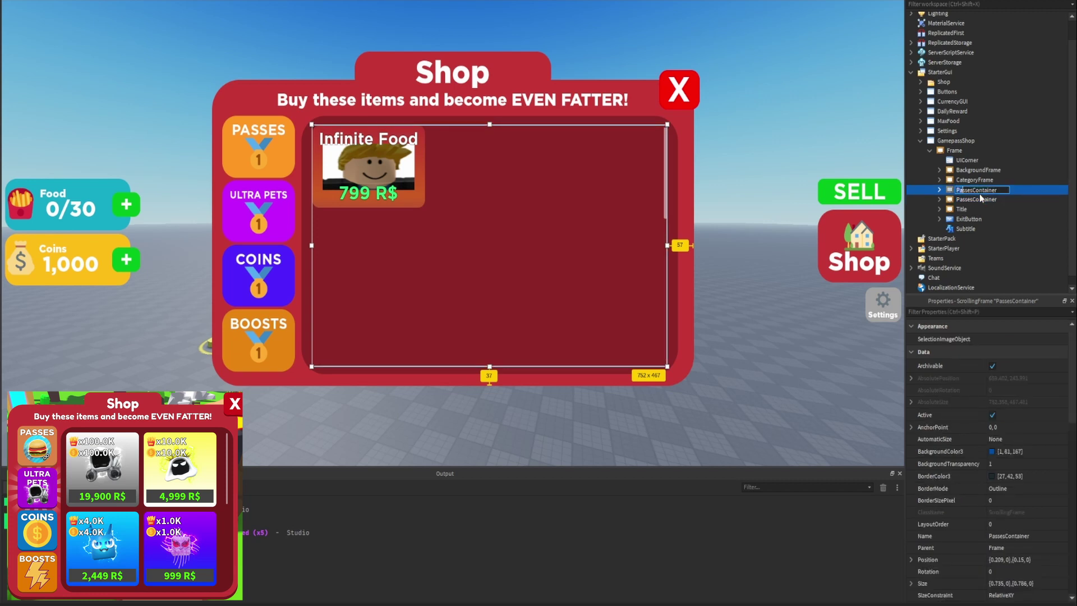
text(ets)
key(Return)
Step: Set the CellSize X scale of the PetsContainer's UIGridLayout to 0.47
click(939, 189)
click(976, 200)
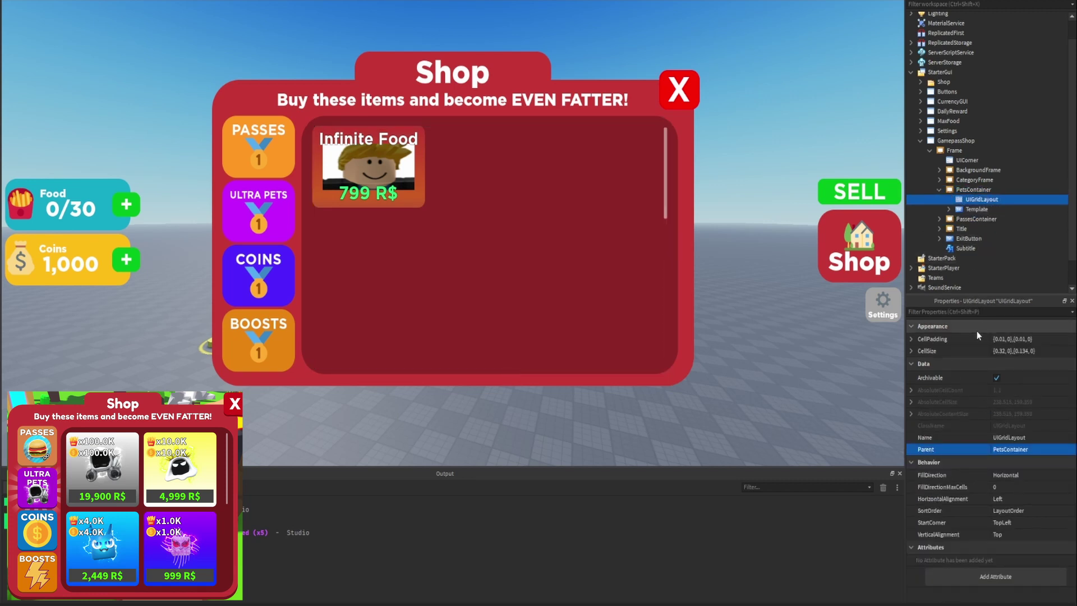
click(912, 350)
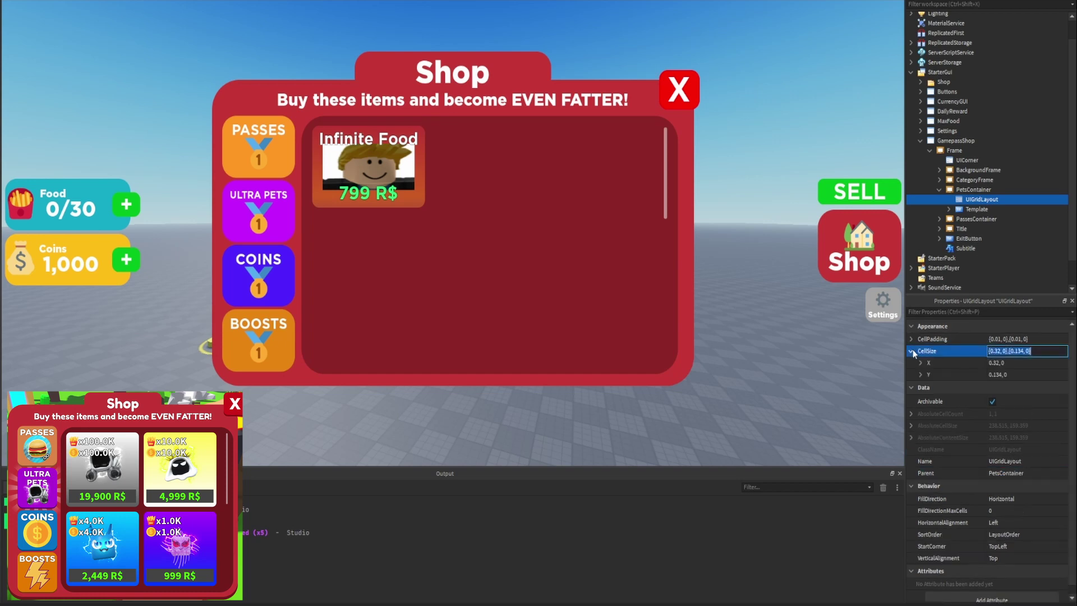
click(992, 363)
click(993, 363)
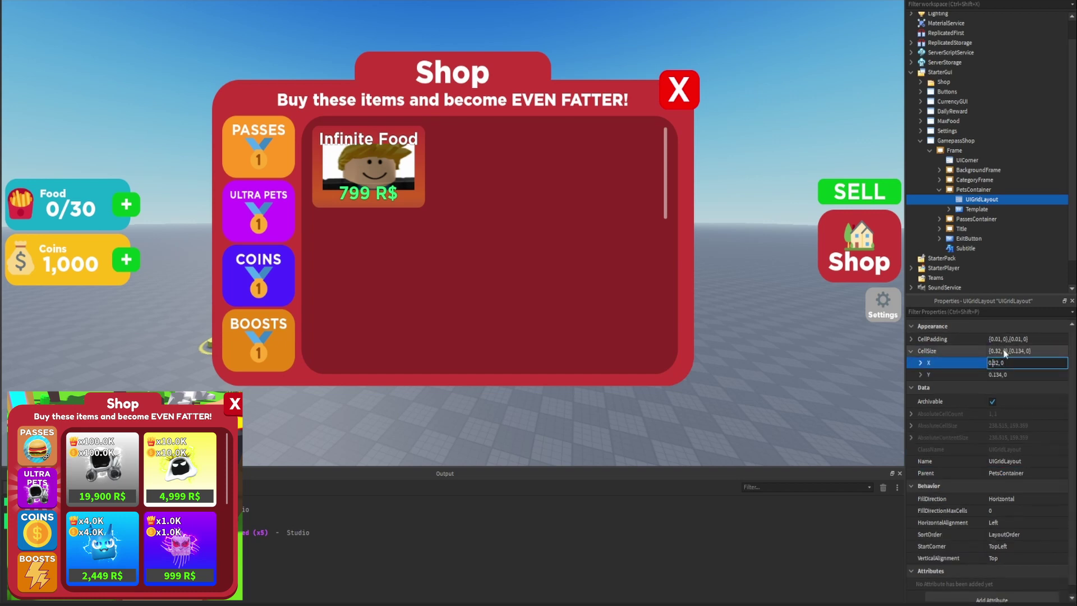
key(Delete)
key(Delete)
text(47)
key(Return)
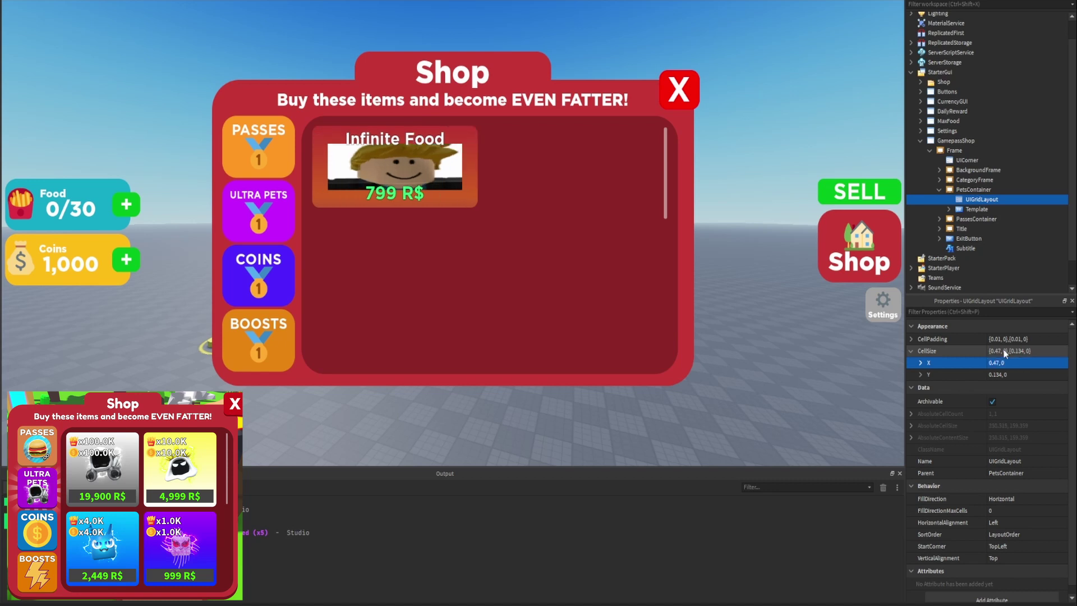
Step: Duplicate the Template three times inside PetsContainer to form a two-by-two grid
click(969, 209)
key(ctrl+d)
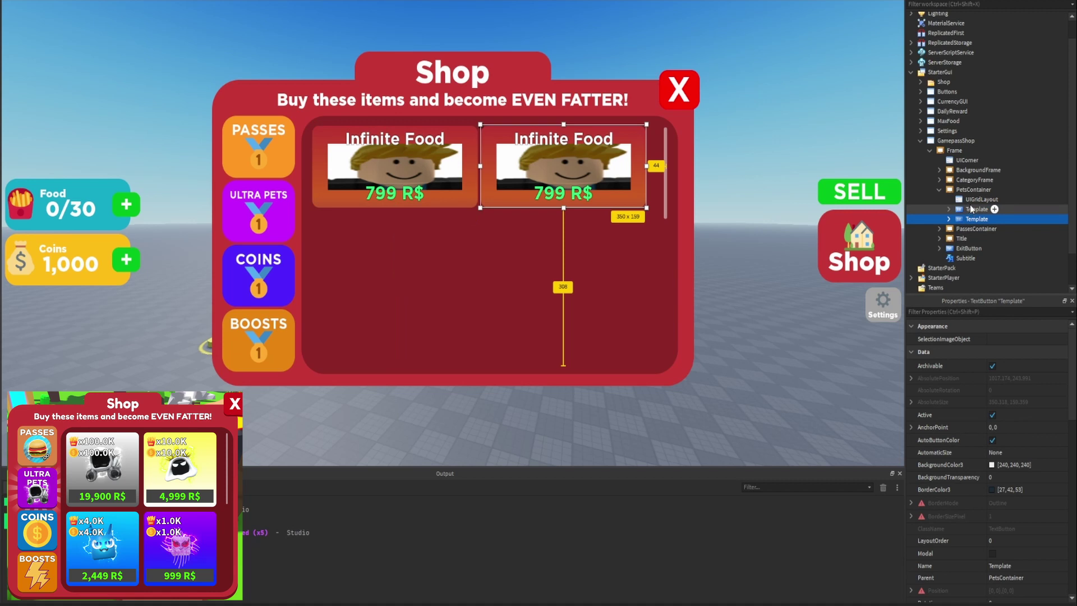
key(ctrl+d)
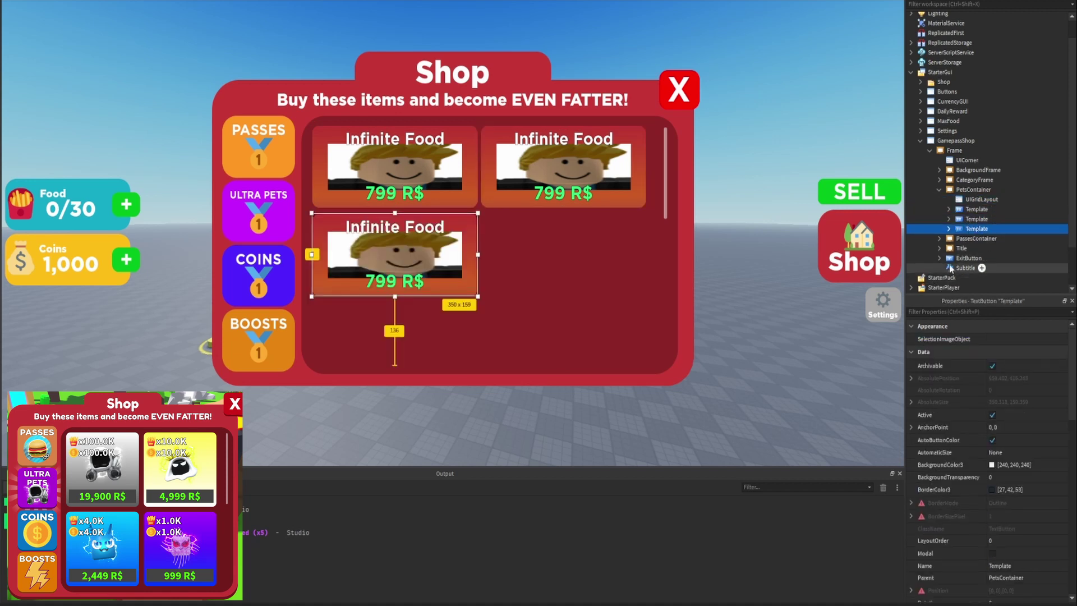
key(ctrl+d)
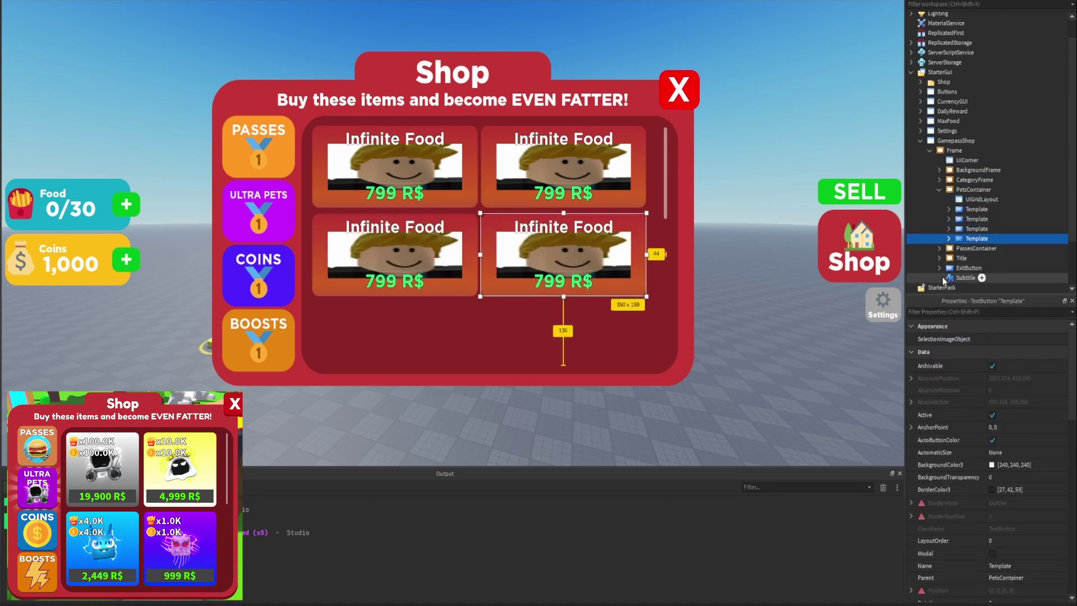
Step: Set the CellSize Y scale of the PetsContainer's UIGridLayout to 0.19
click(980, 199)
click(967, 352)
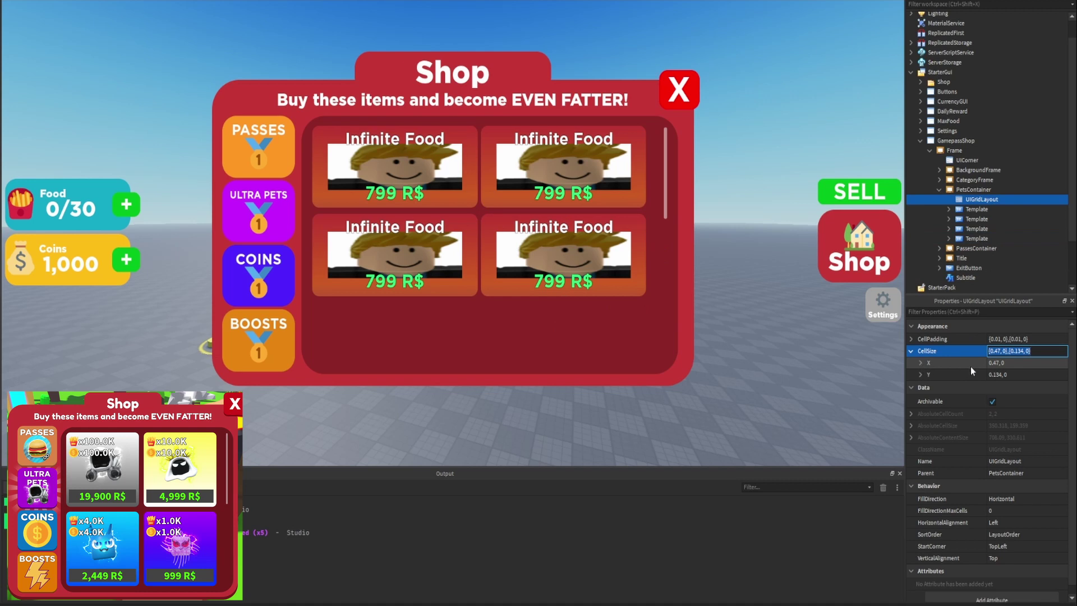
click(996, 365)
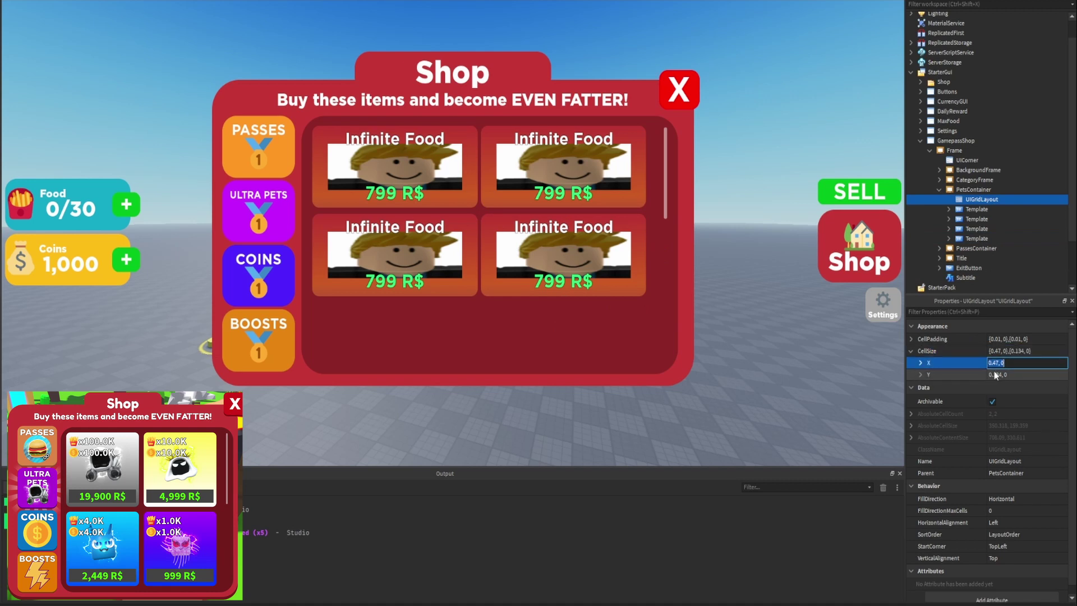
double_click(998, 375)
text(0.19)
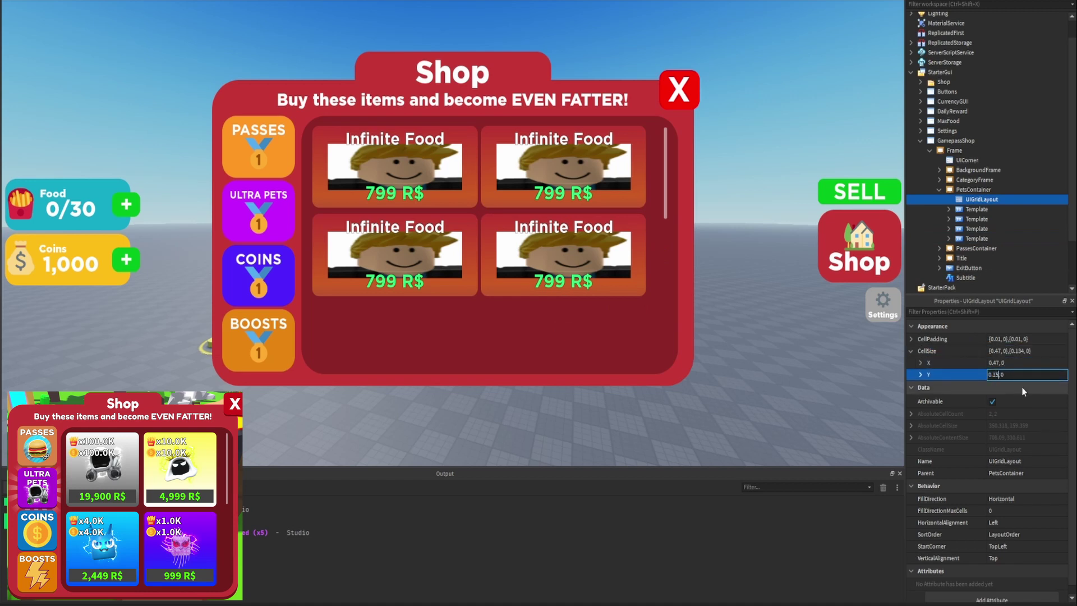
key(Return)
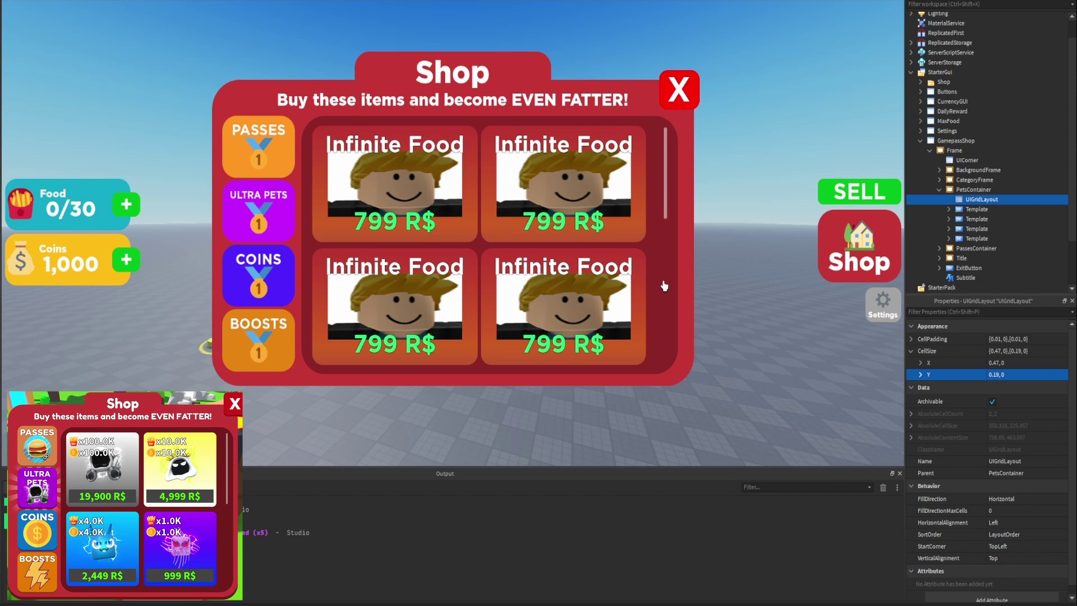
Step: Try a CellSize X scale of 0.4 with HorizontalAlignment set to Center on the PetsContainer grid
click(980, 363)
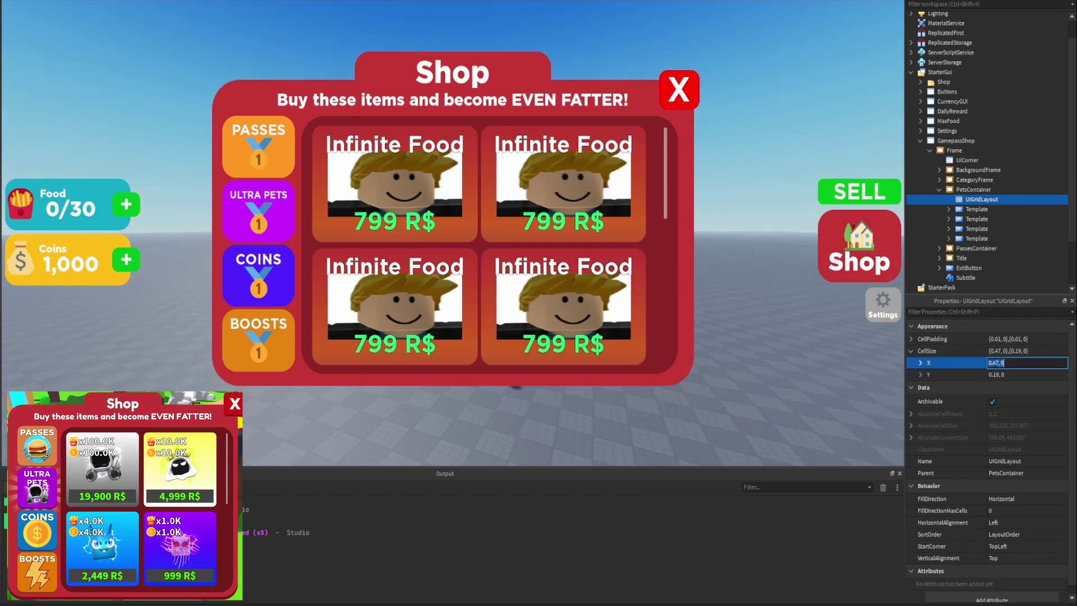
double_click(996, 363)
text(4)
key(Return)
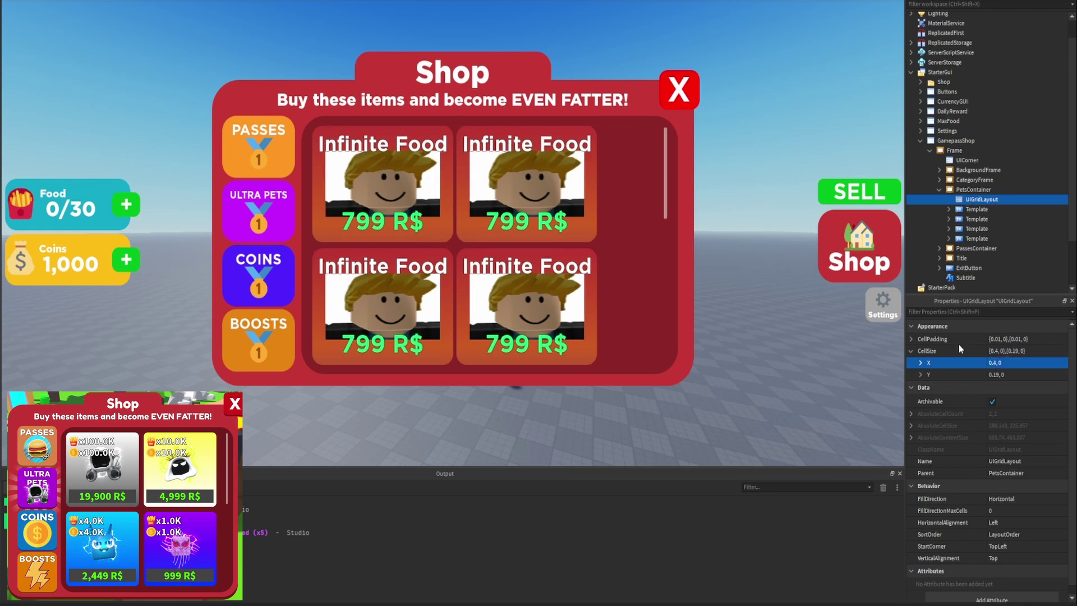
scroll(979, 415, down, 1)
click(1018, 513)
click(1022, 528)
click(754, 154)
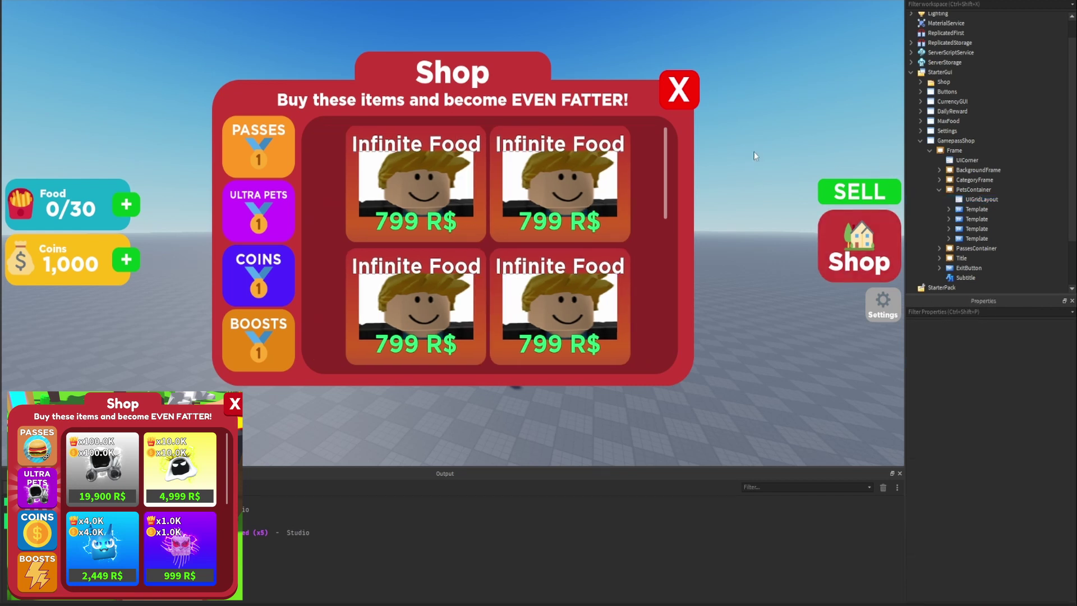
Step: Undo the centre alignment and the 0.4 cell width on the PetsContainer grid
key(ctrl+z)
key(ctrl+z)
key(ctrl+z)
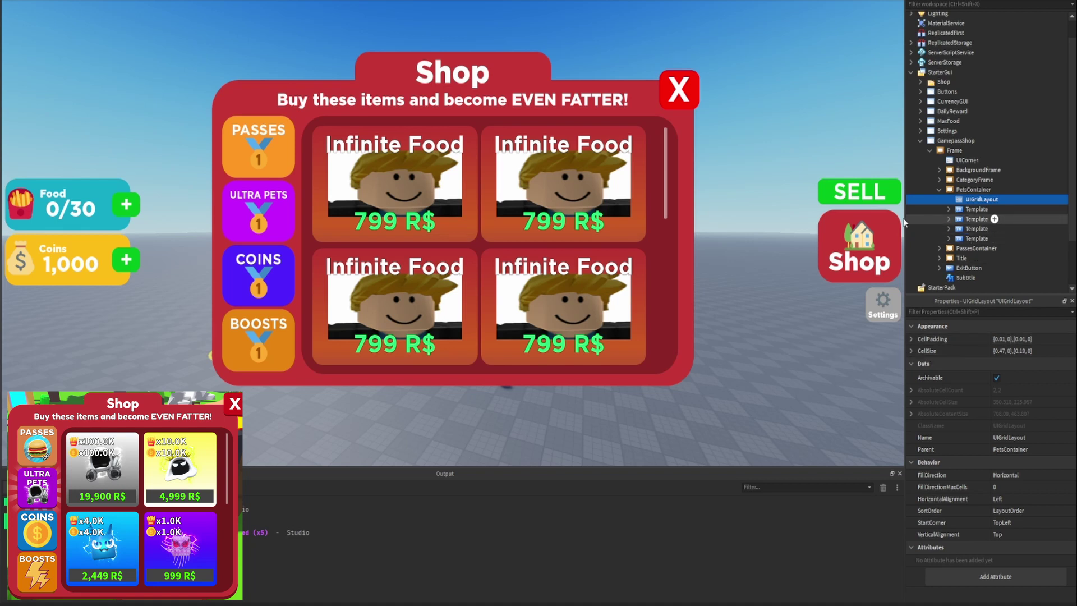
Step: Select the three duplicated Templates inside PetsContainer, leaving out the first one
click(976, 238)
shift+click(974, 220)
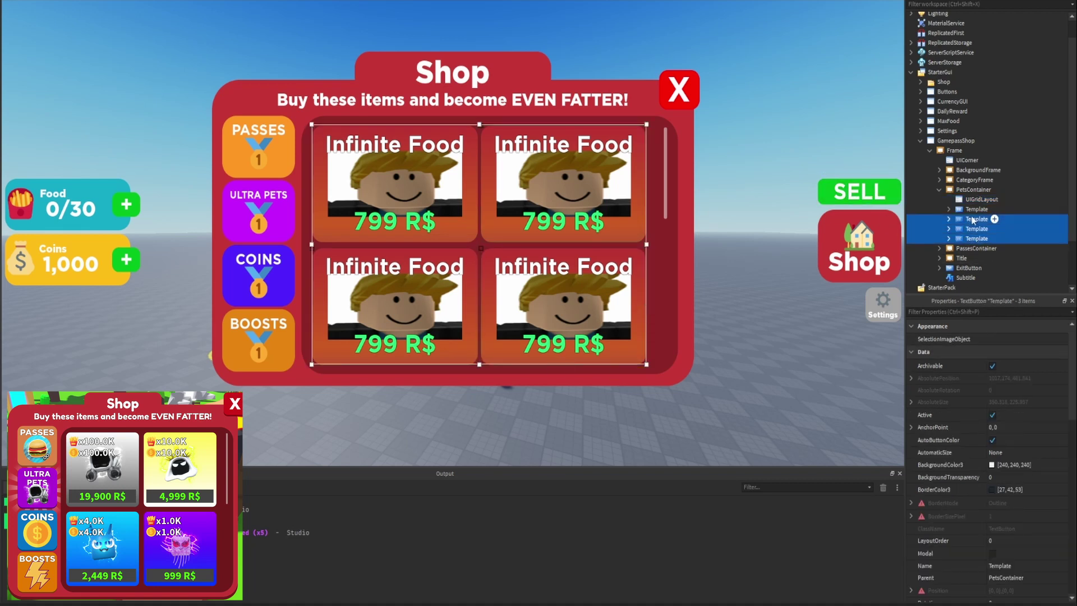
Step: Delete the three extra Template copies from PetsContainer and expand the remaining Template's contents
key(Delete)
click(976, 209)
click(949, 209)
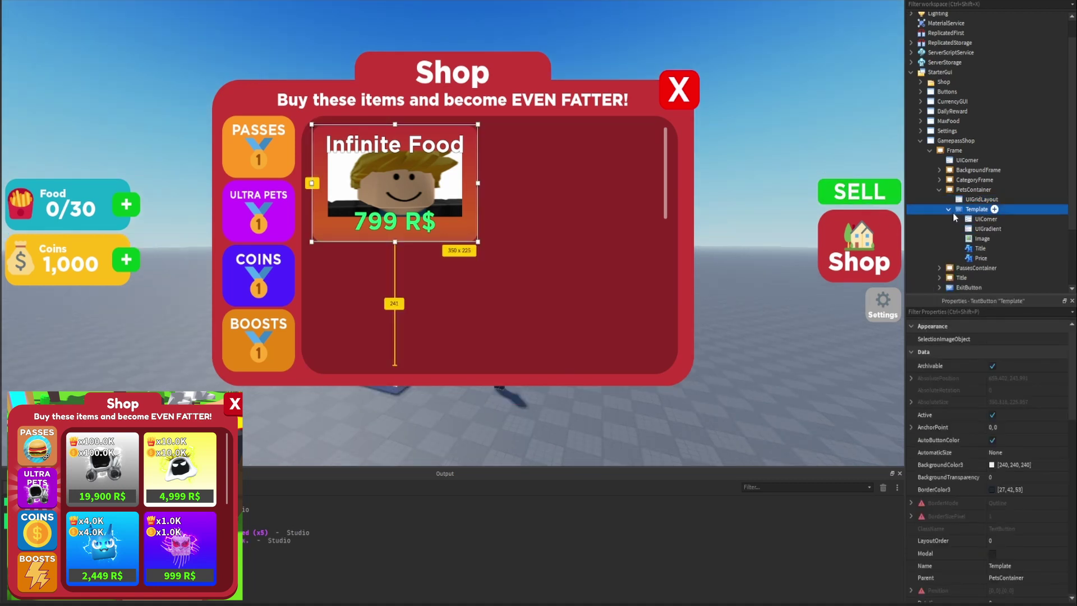
Step: Rename the Title label inside the PetsContainer Template as FoodStat
scroll(981, 222, down, 1)
click(984, 220)
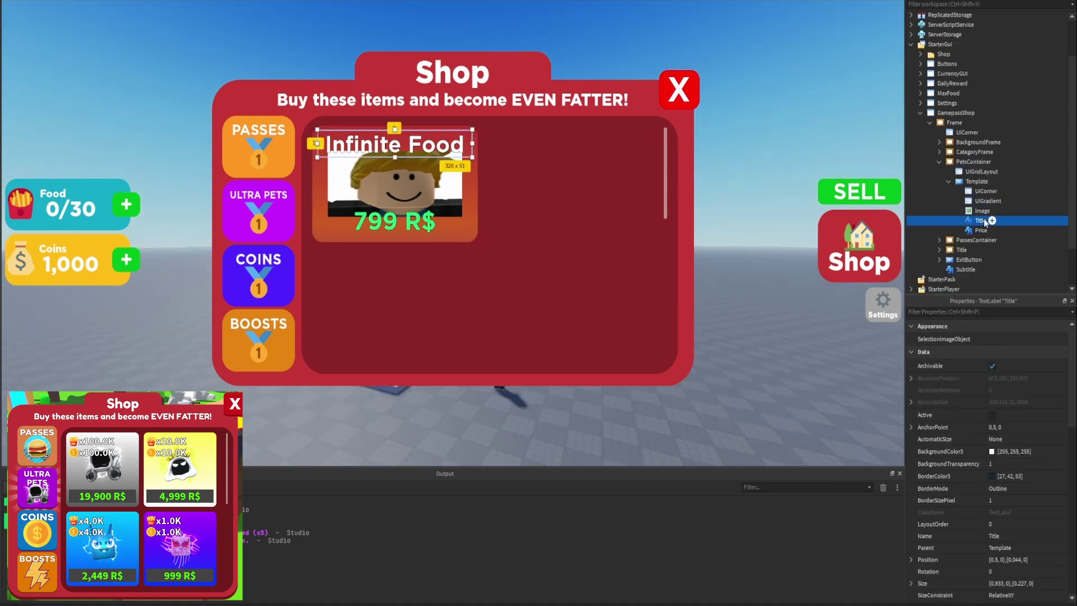
click(987, 311)
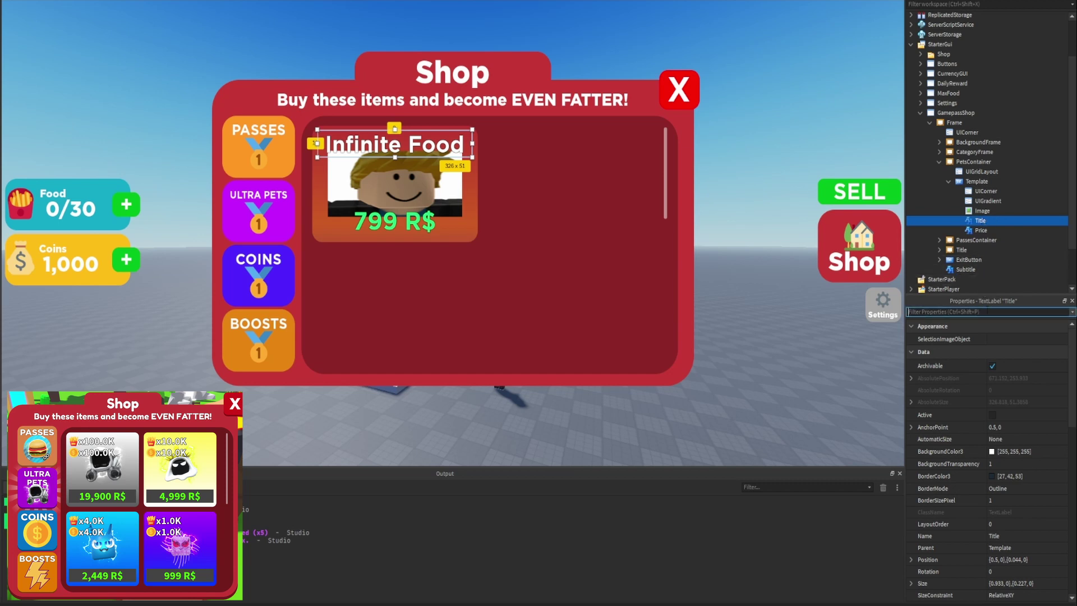
double_click(980, 220)
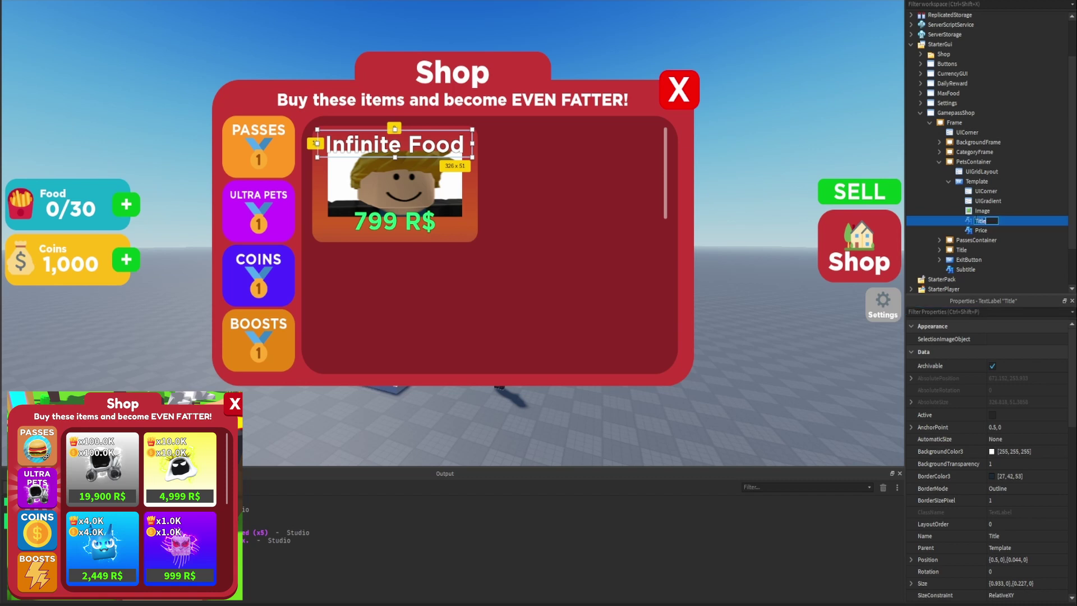
text(FoodStat)
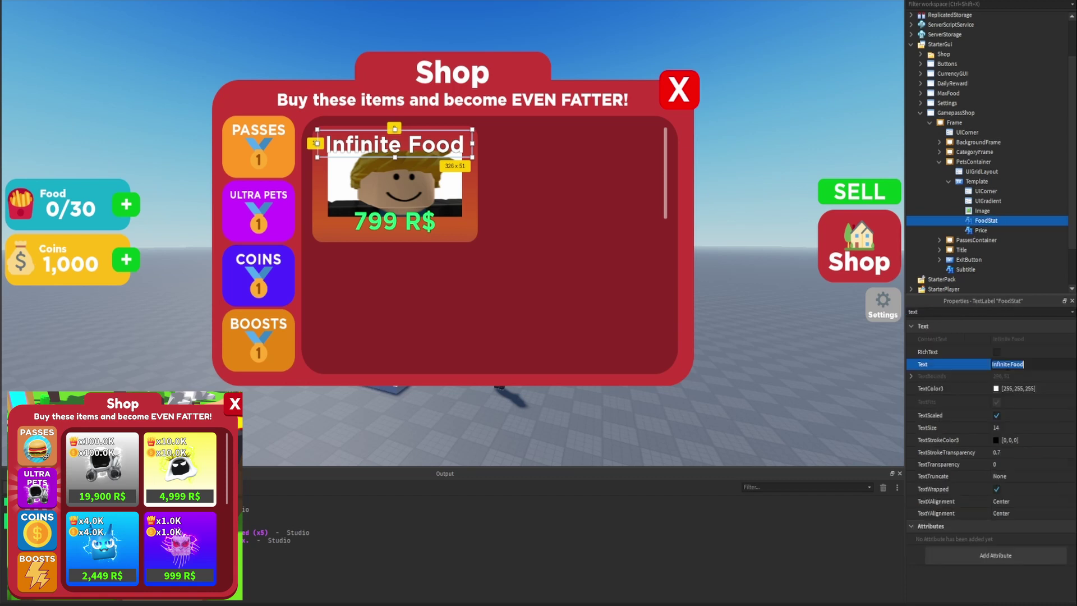
Step: Set the FoodStat label's text to the fries emoji followed by x100.0K
key(super+period)
key(Right)
key(Right)
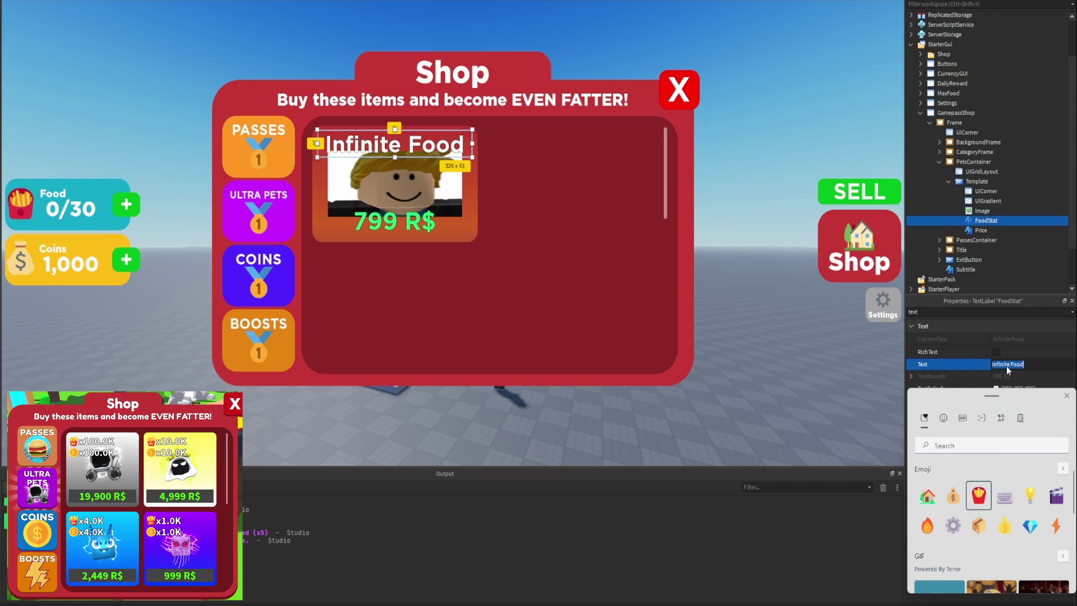
key(Return)
key(Escape)
text(x100)
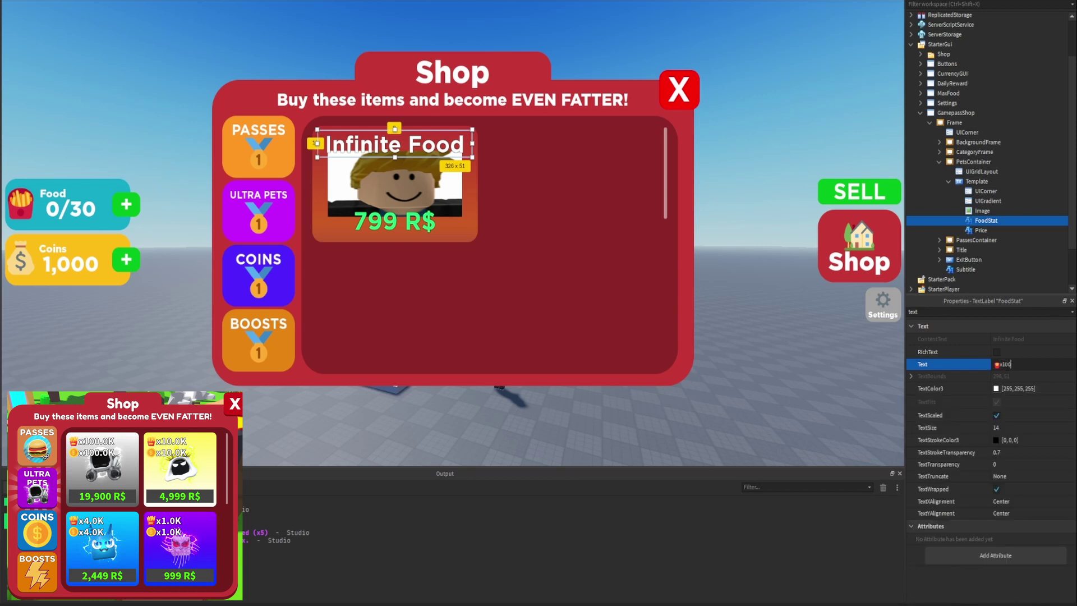
text(.0K)
key(Return)
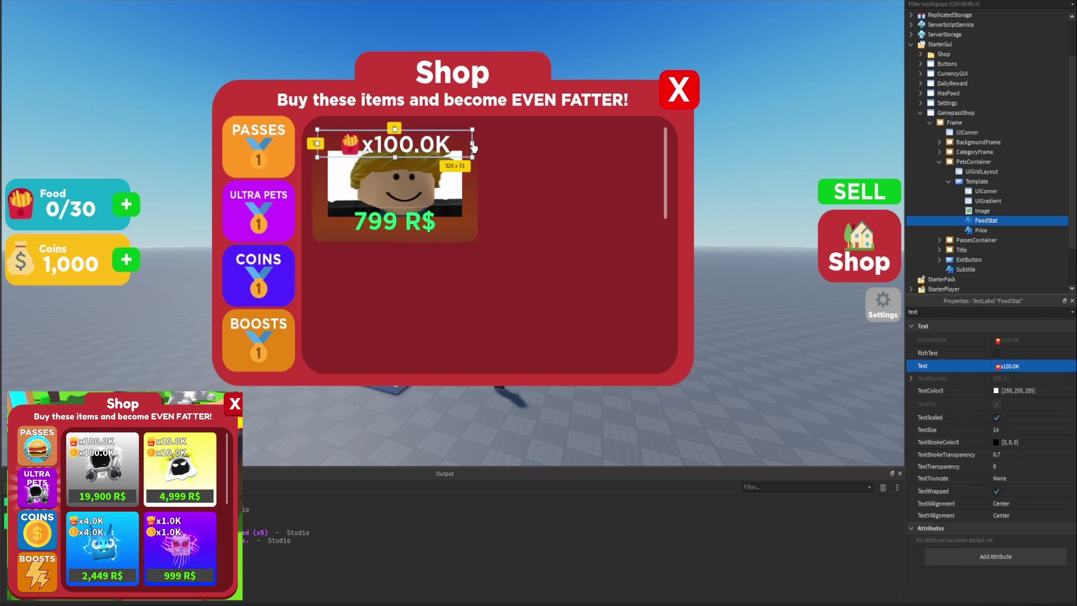
Step: Shrink the FoodStat label to about 150 × 32 pixels and duplicate it as MoneyStat
drag(421, 147, 353, 152)
key(ctrl+d)
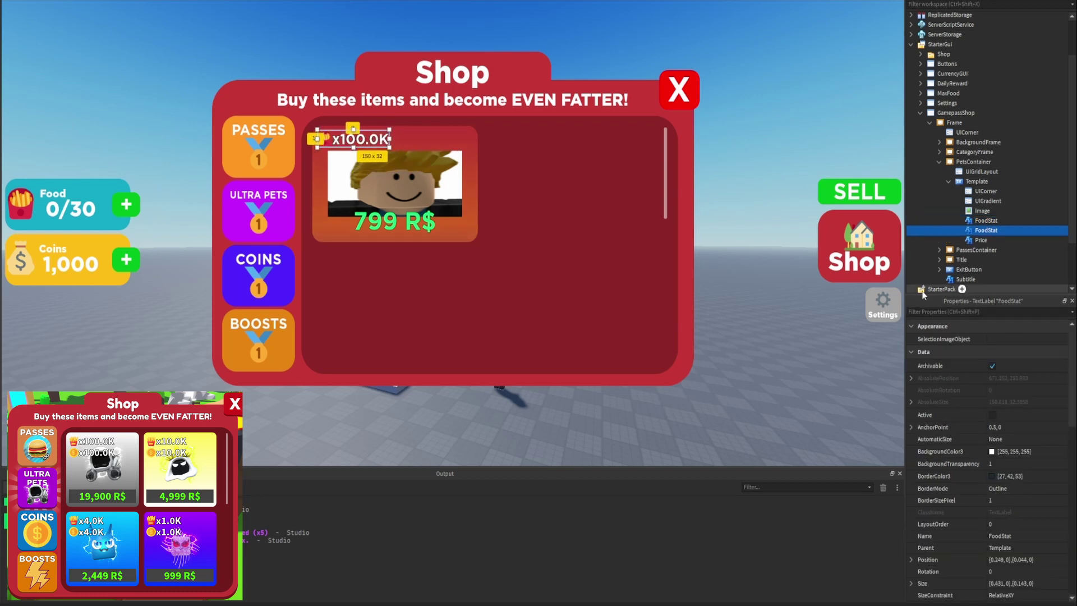
double_click(986, 231)
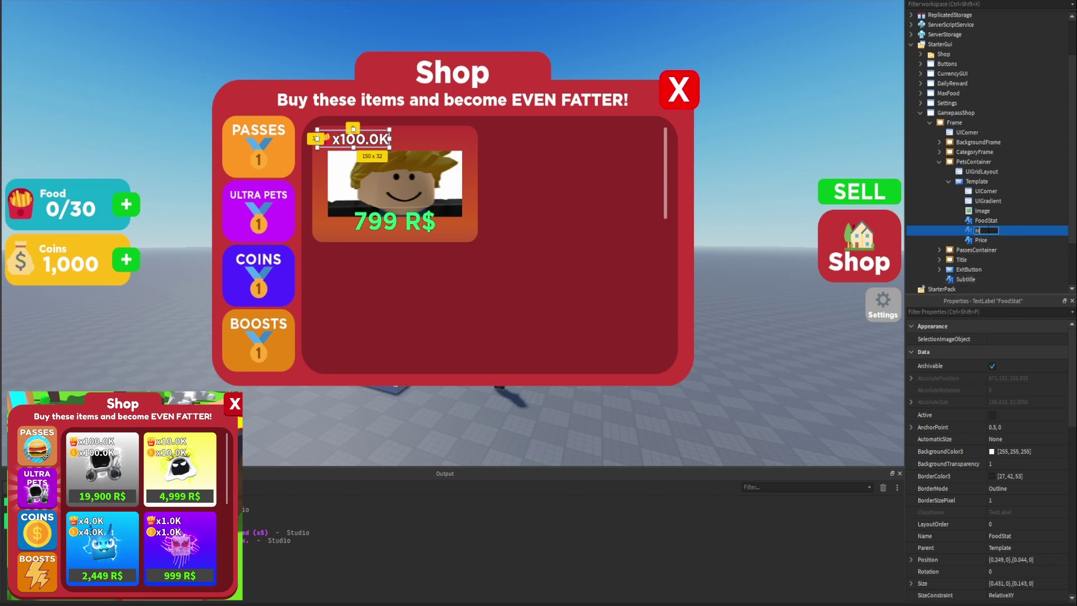
text(MoneyStat)
key(Return)
Step: Replace the fries emoji in the MoneyStat label's text with the money bag emoji, keeping x100.0K
text(text)
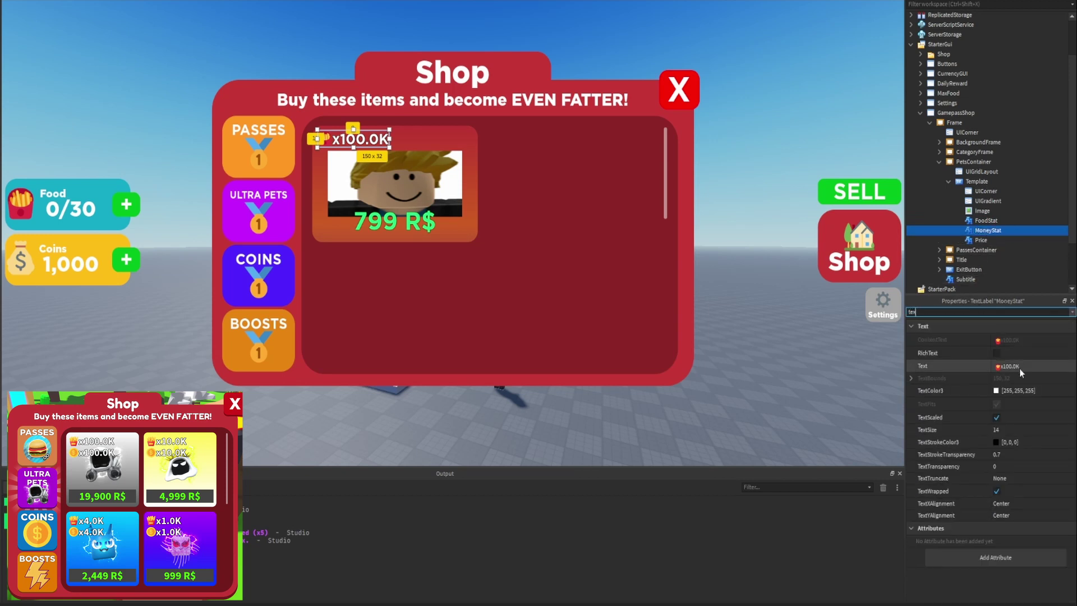
click(1002, 367)
key(BackSpace)
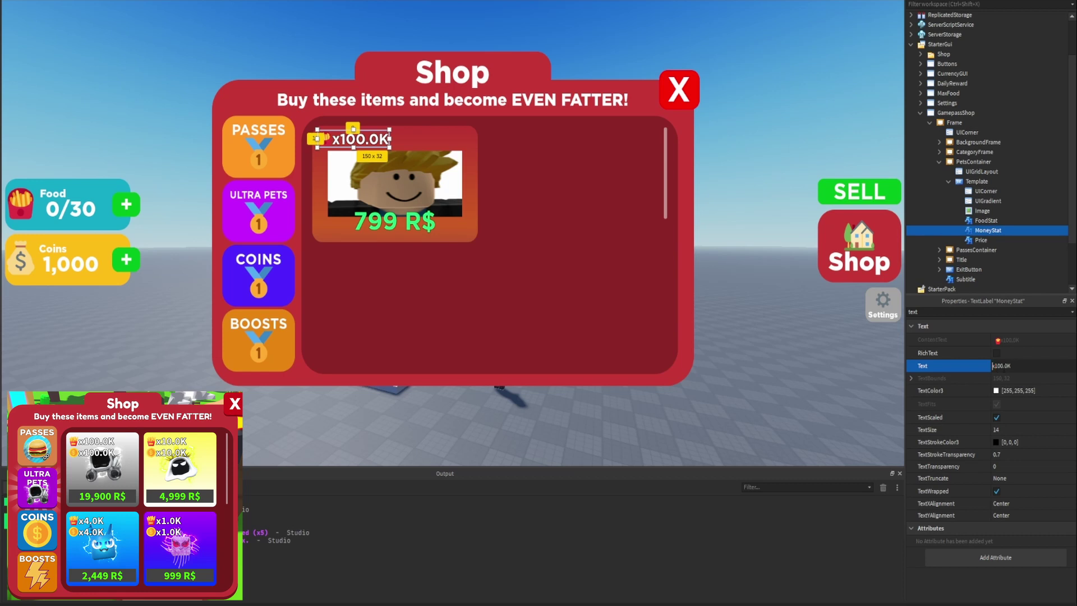
key(super+period)
key(Right)
key(Right)
key(Return)
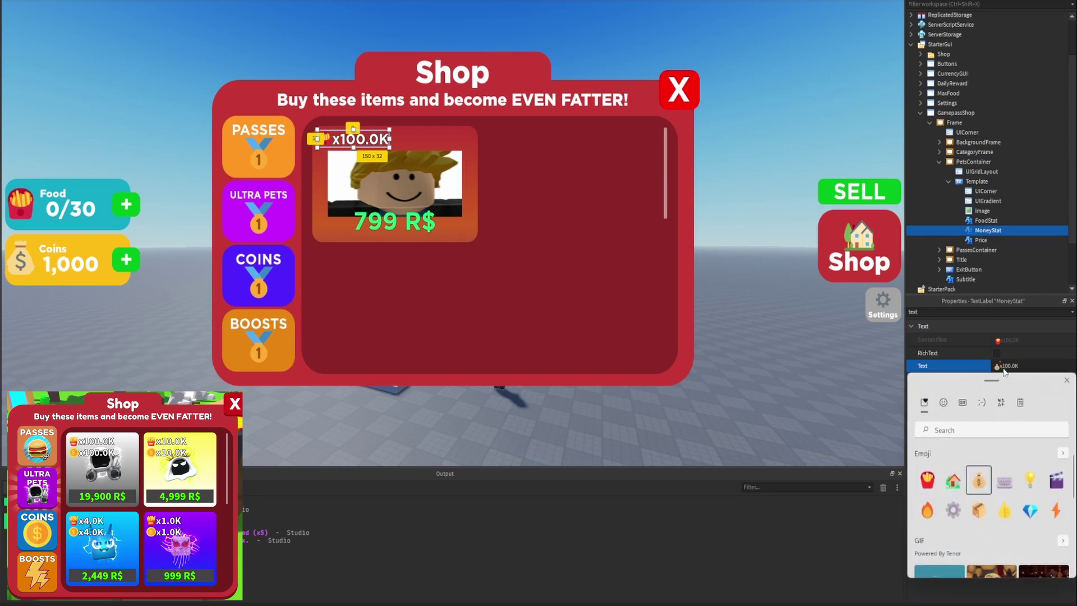
key(Escape)
key(Return)
Step: Set the MoneyStat label's vertical position scale to 0.2
double_click(953, 312)
text(po)
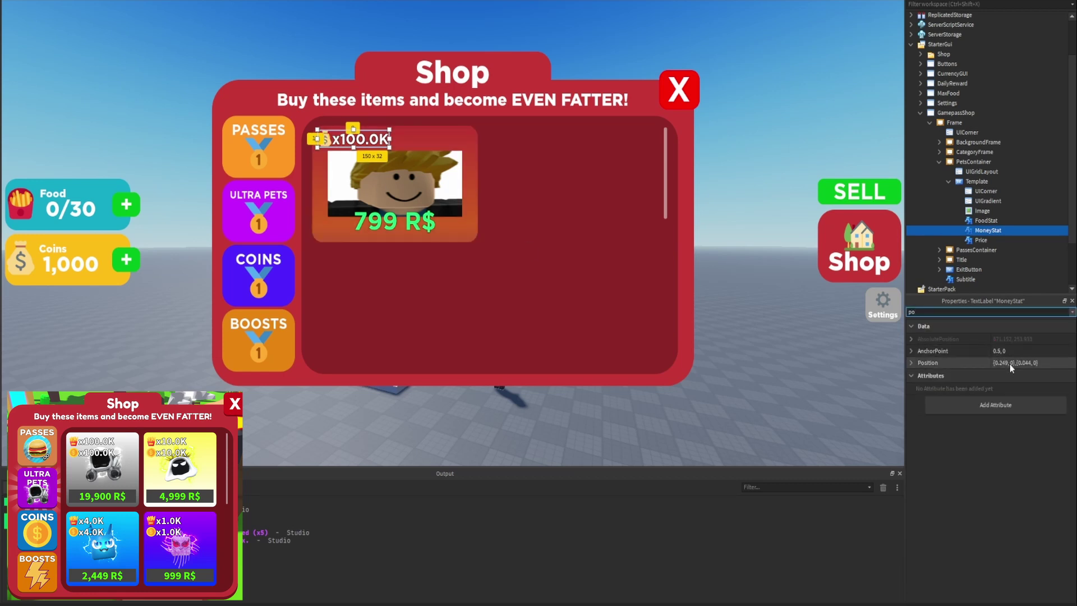
double_click(1024, 364)
text(2)
key(Return)
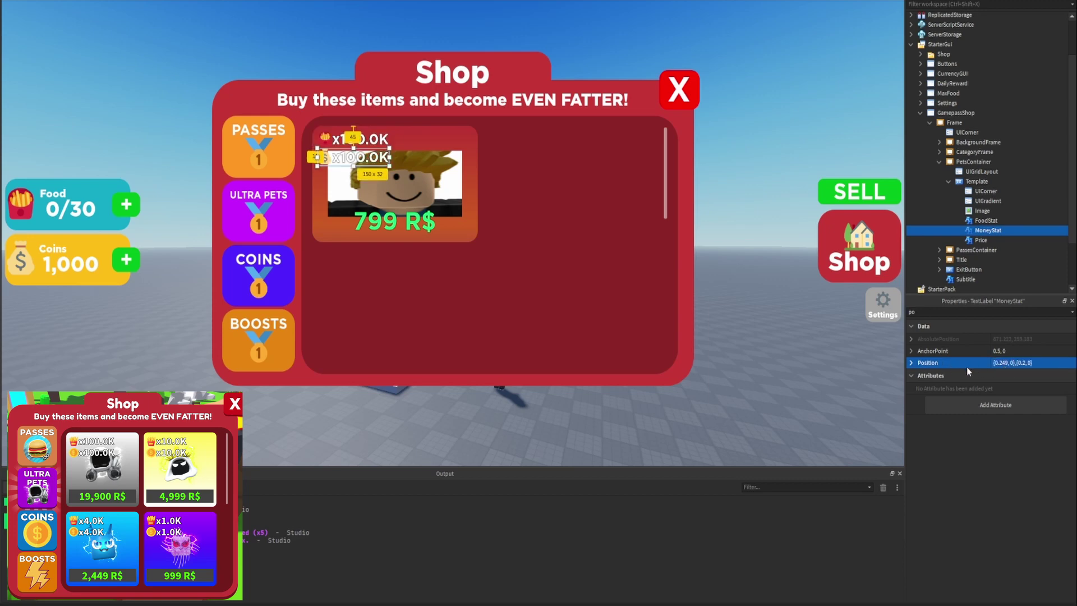
Step: Preview the shop interface in the iPhone 5 emulation and return to the normal viewport
click(791, 120)
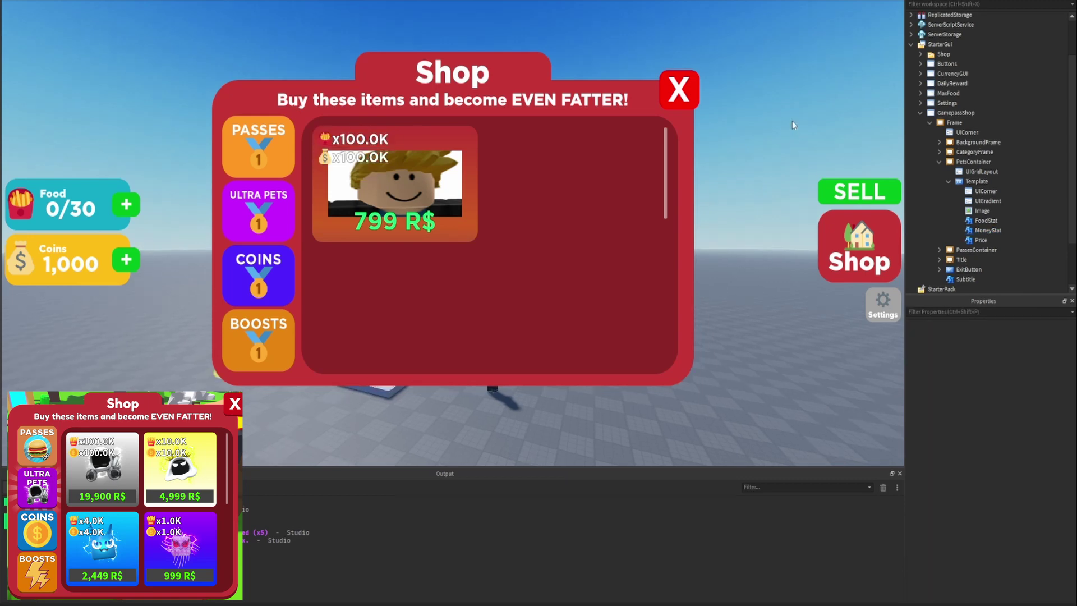
click(899, 0)
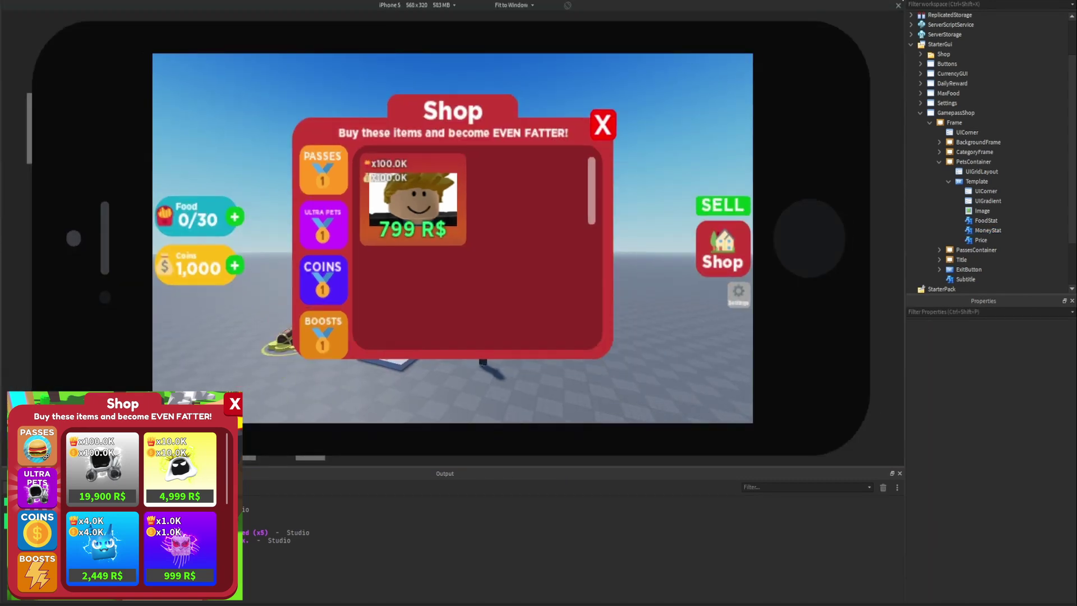
click(900, 1)
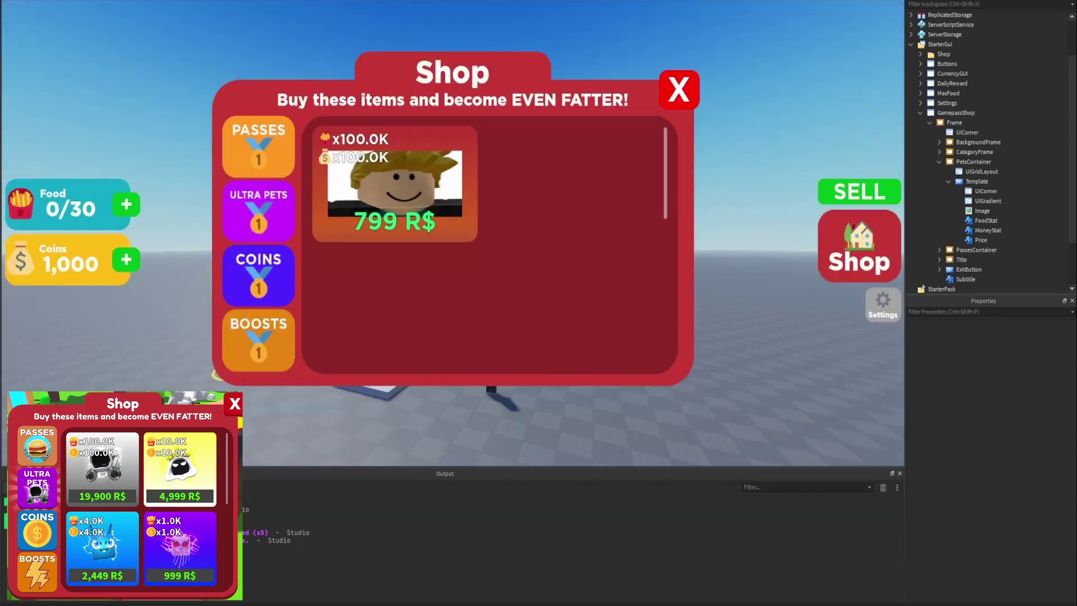
Step: Reduce the Template's Image to about 285 × 121 pixels and its Price label to about 320 × 39 pixels
click(981, 211)
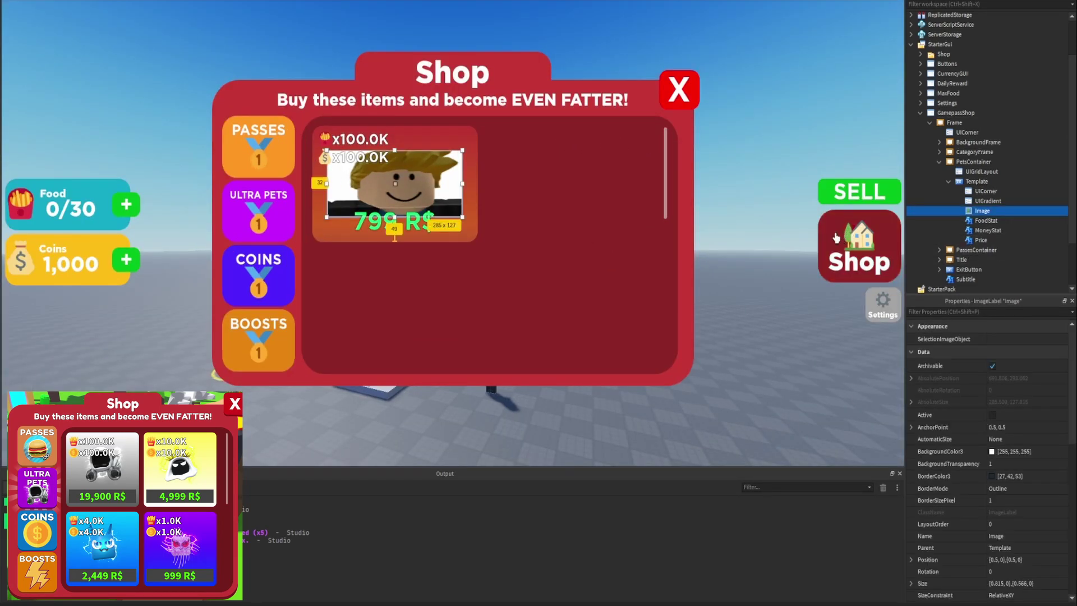
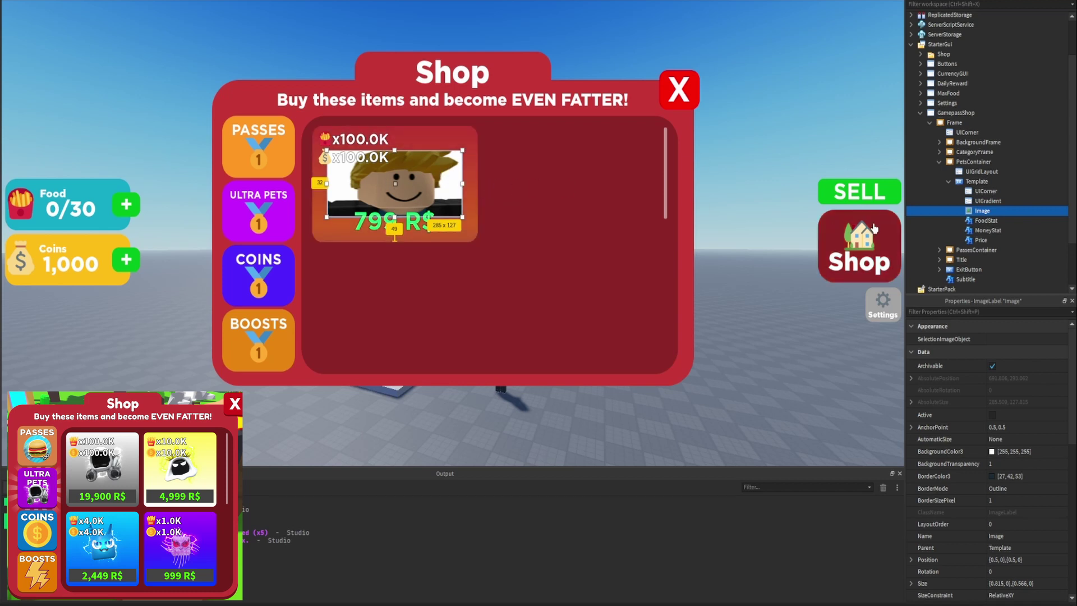
drag(395, 217, 402, 214)
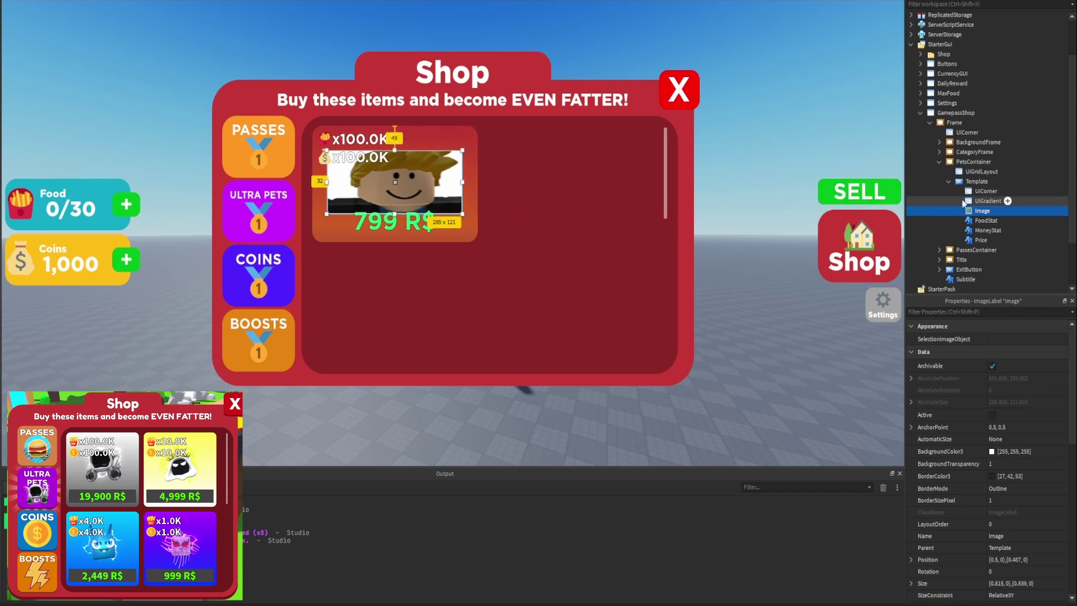
click(981, 240)
drag(395, 212, 396, 218)
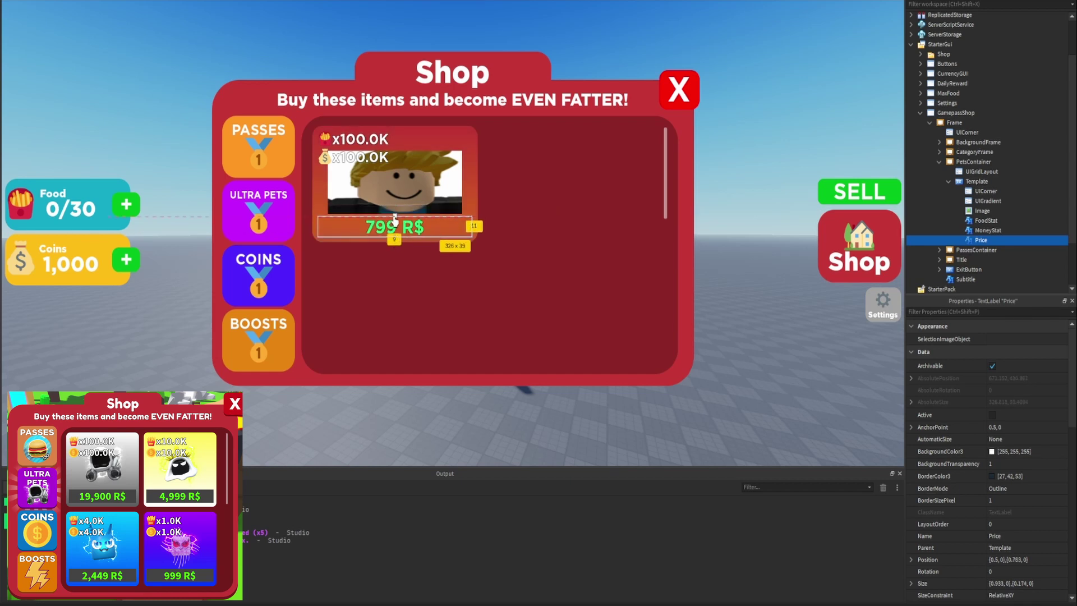
drag(474, 229, 470, 228)
Step: Center the Price label horizontally by setting its X position scale to 0.5
click(955, 312)
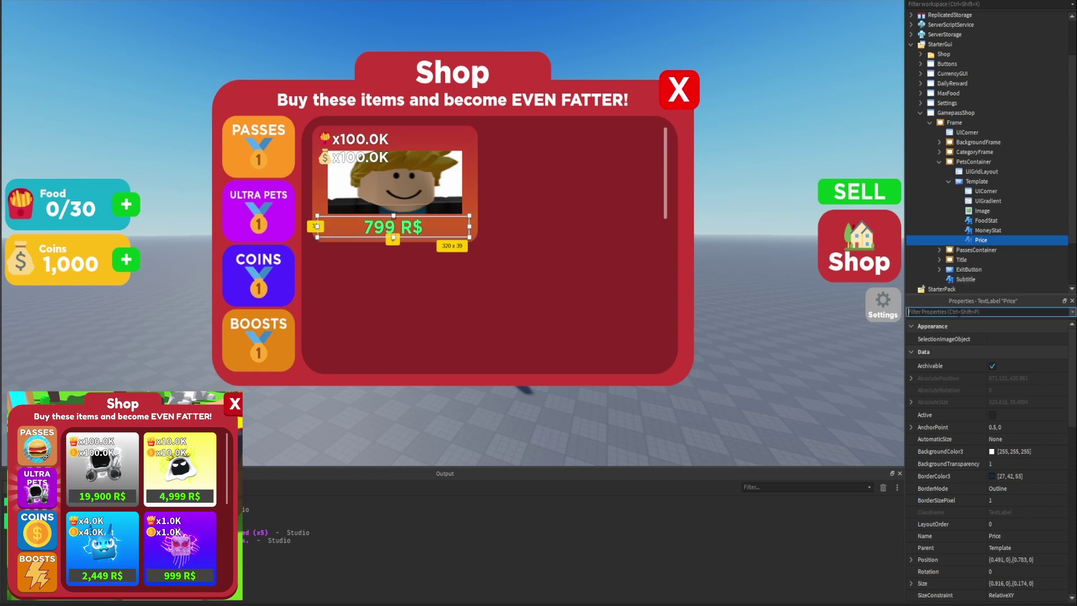
text(po)
double_click(1004, 364)
text(5)
key(Return)
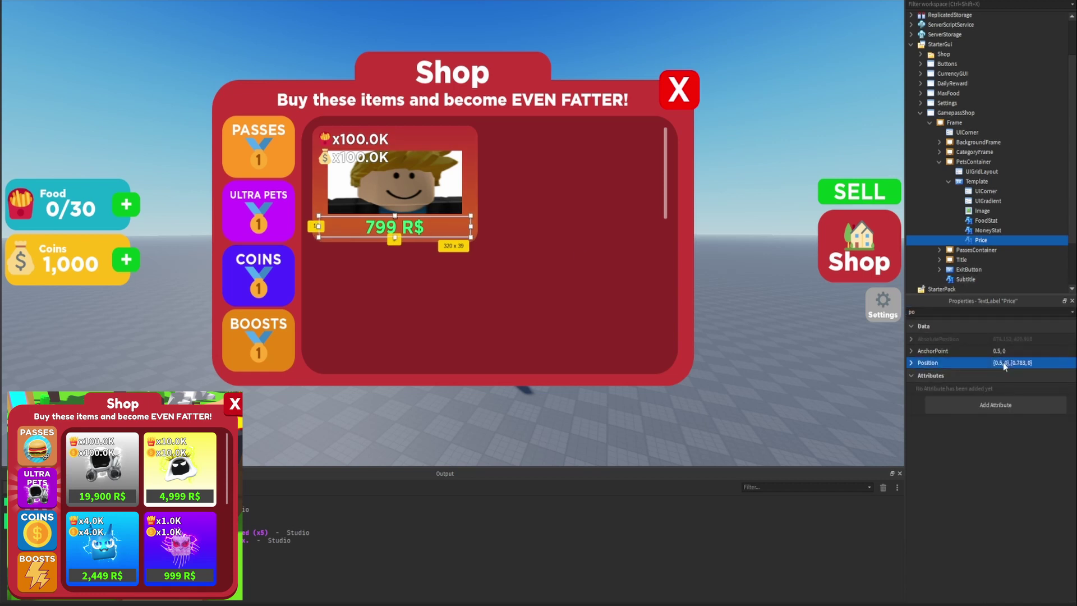
Step: Give the Price label a background transparency of 0 and a dark grey background color of 79, 79, 79
double_click(967, 312)
text(bac)
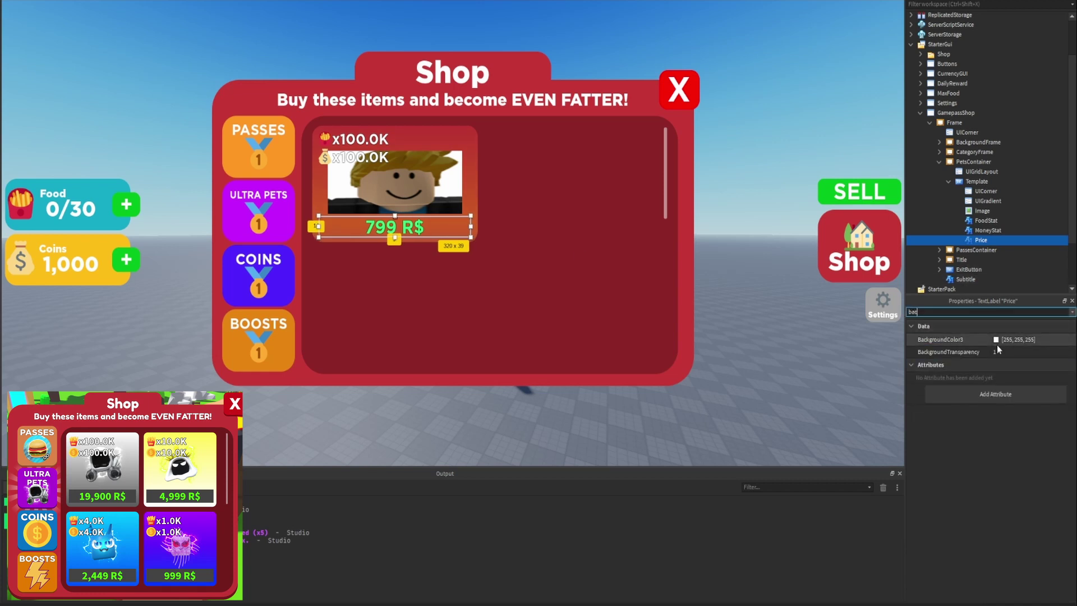
double_click(996, 352)
text(0)
key(Return)
click(995, 340)
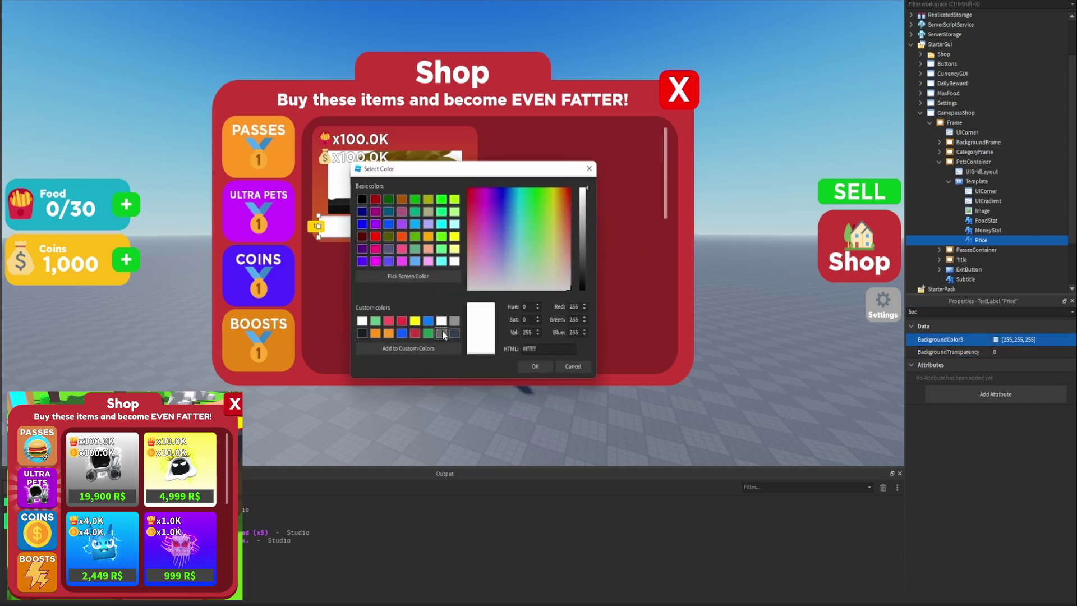
click(441, 333)
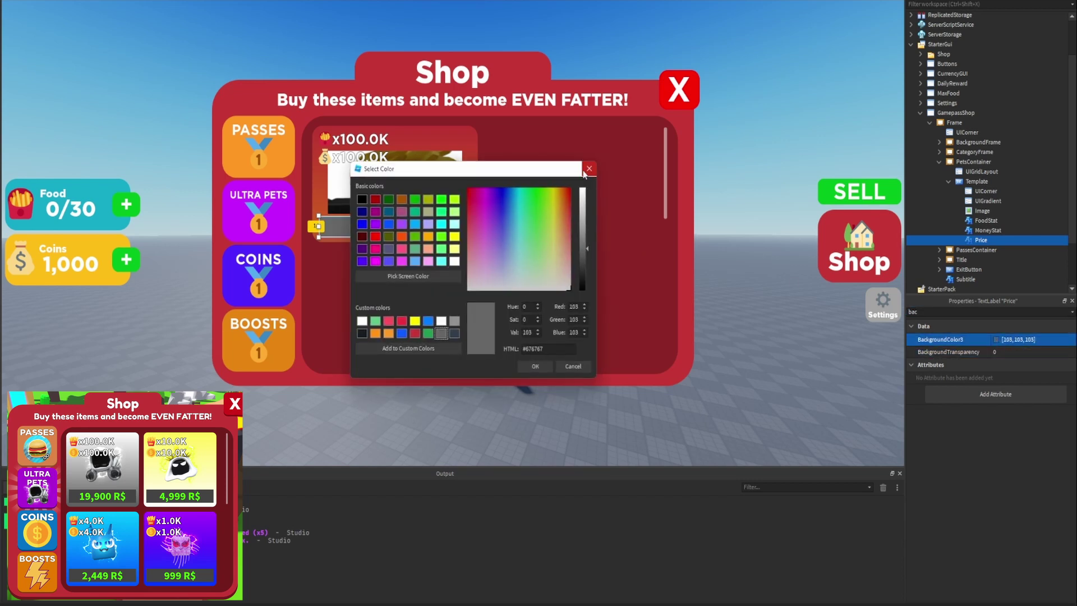
click(587, 263)
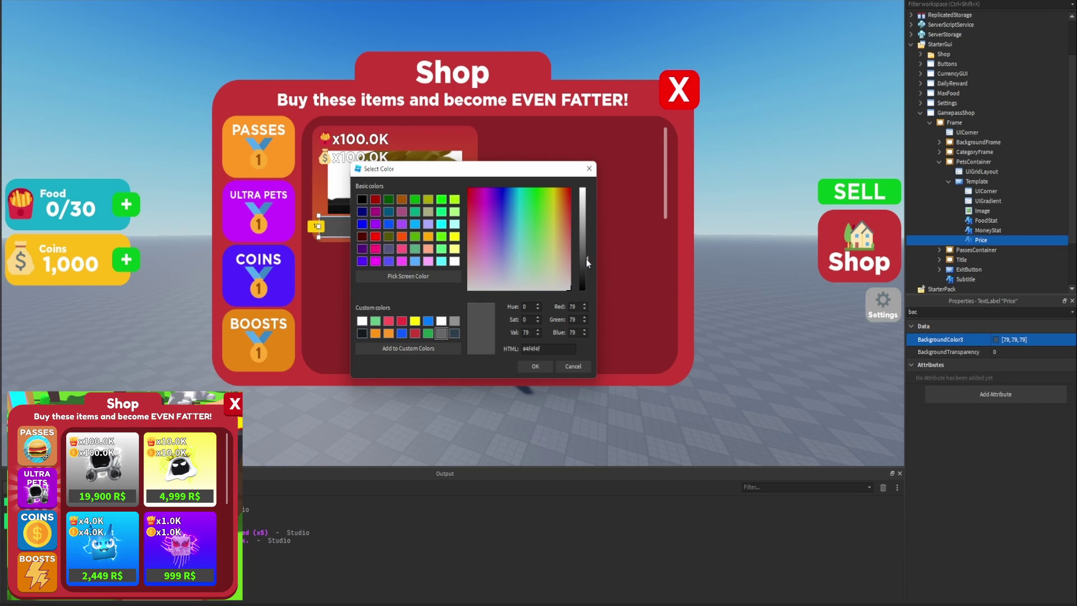
click(535, 366)
Step: Set the Price label's text to 19,900 R$
double_click(953, 311)
text(text)
click(996, 362)
double_click(1004, 365)
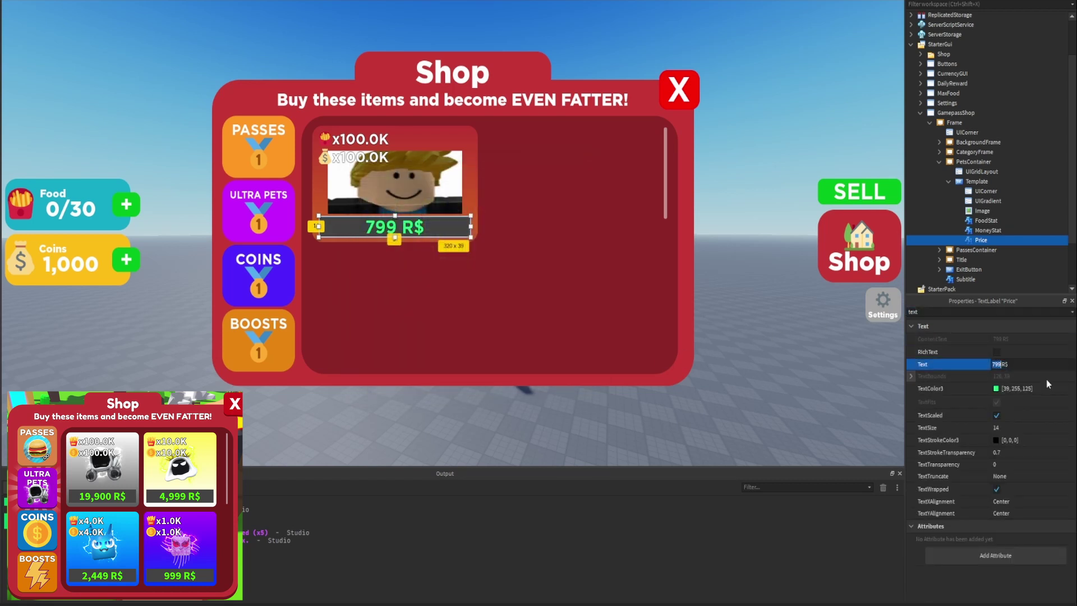
text(19,900)
key(Return)
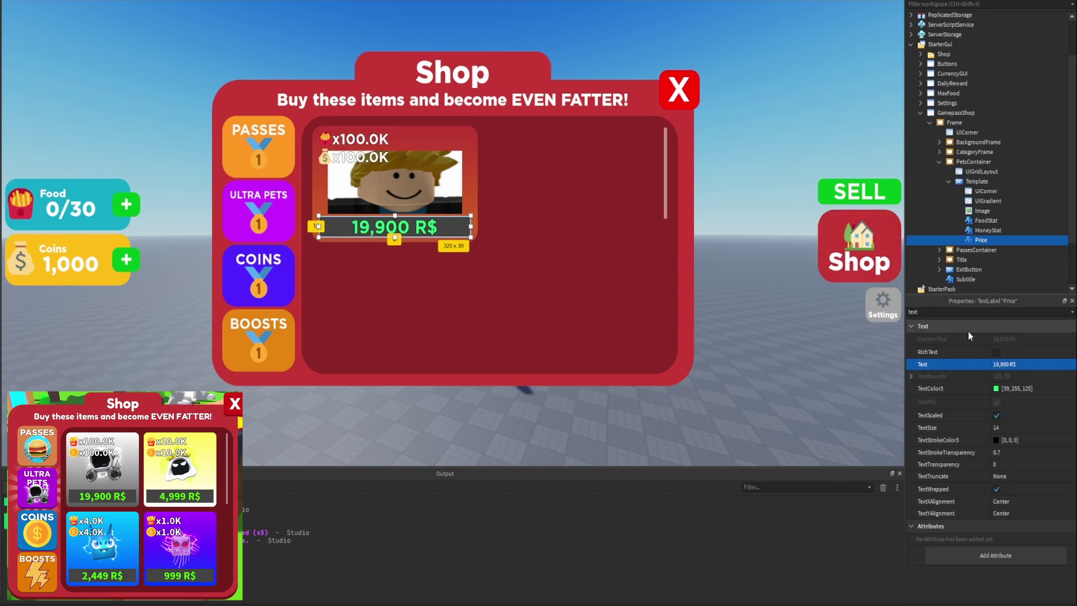
Step: Set the Price label's TextStrokeTransparency to 1 and clear the property filter
double_click(987, 312)
text(str)
click(1011, 378)
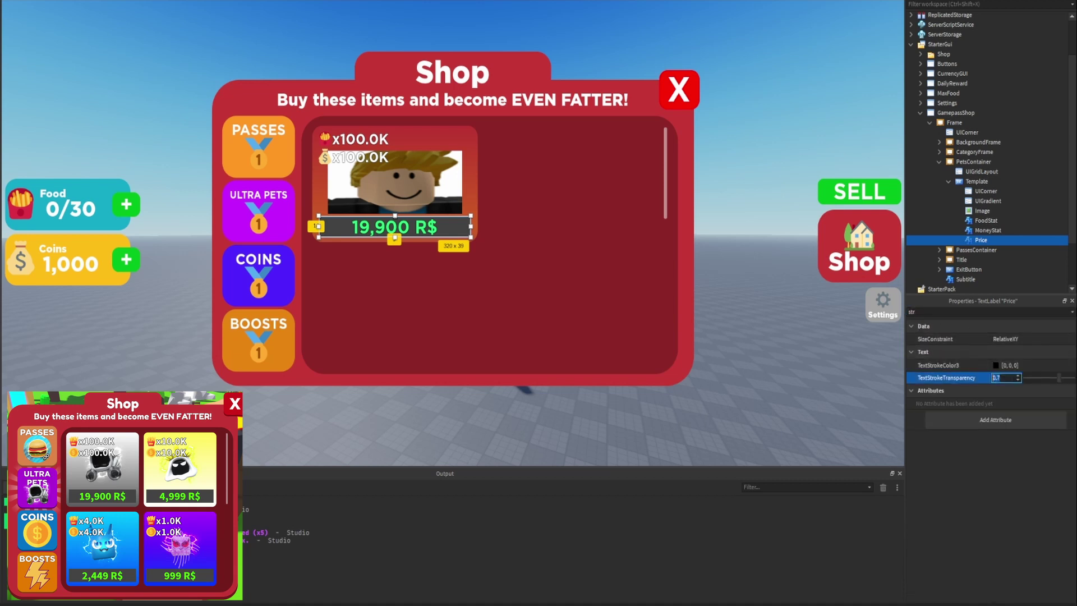
text(1)
double_click(923, 313)
key(BackSpace)
click(820, 185)
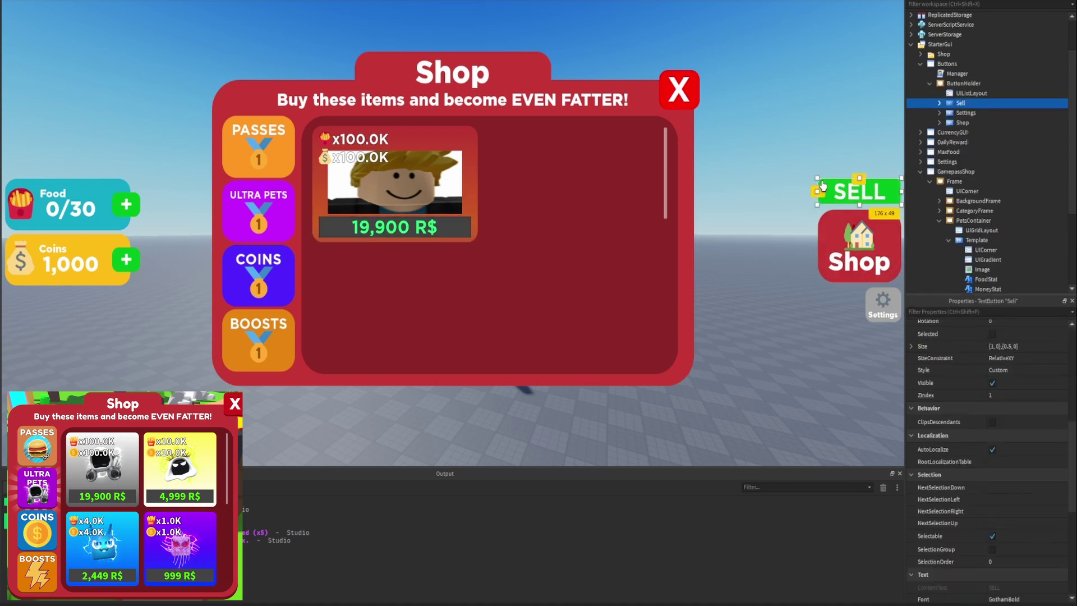
key(ctrl+z)
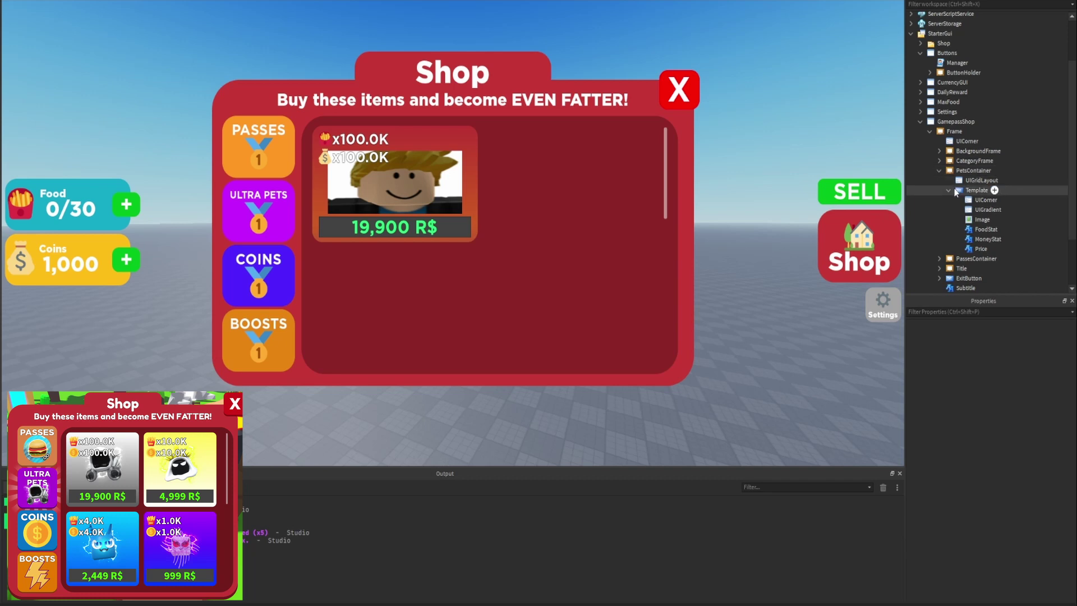
Step: Set the Y scale of the PetsContainer grid layout's CellSize to 0.25
click(981, 180)
click(917, 352)
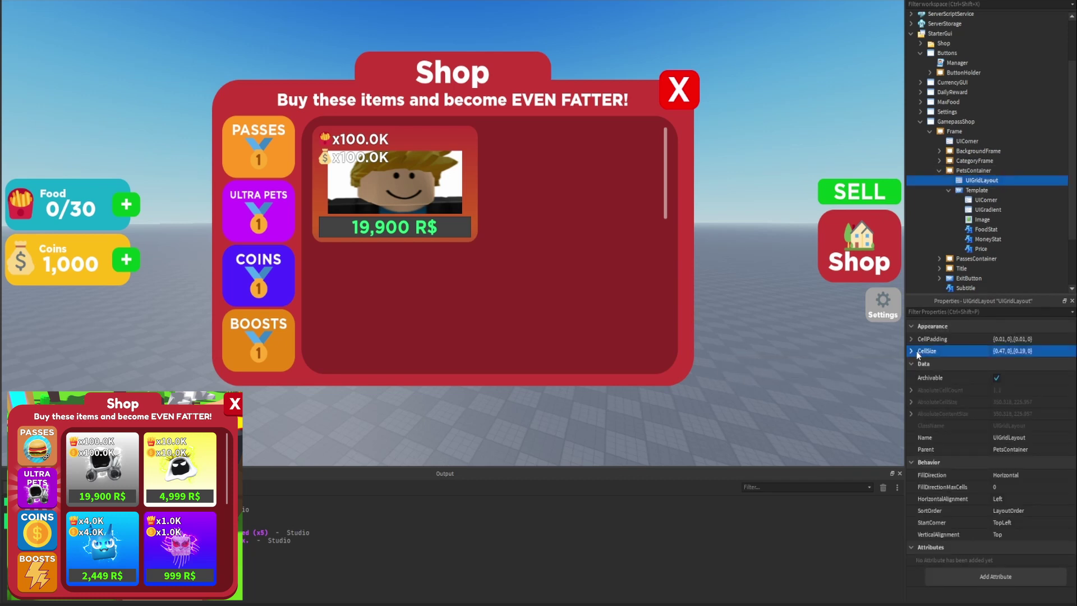
drag(907, 352, 907, 351)
click(911, 351)
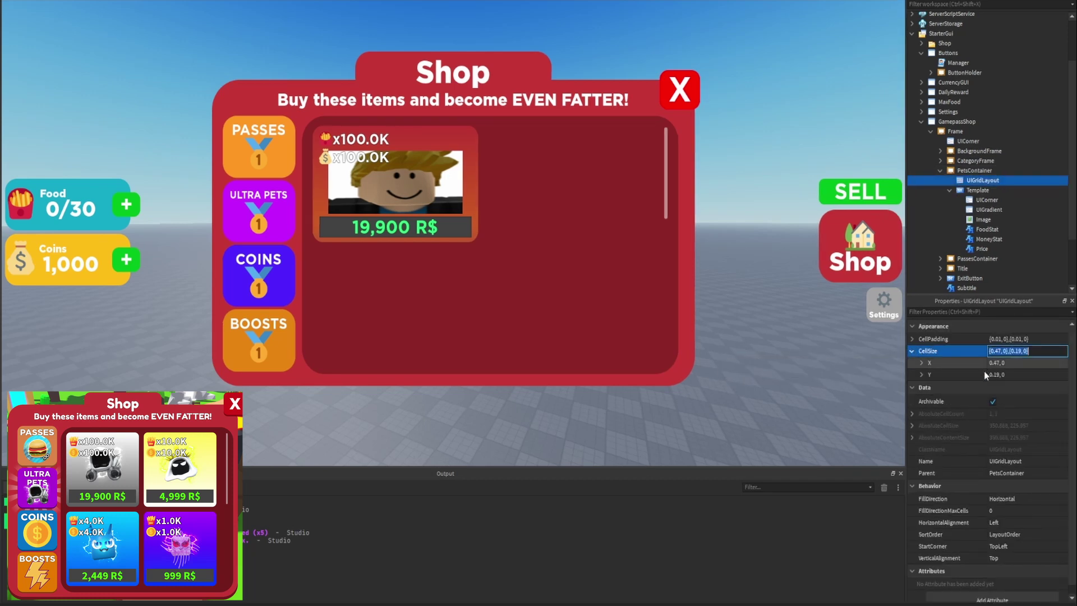
double_click(995, 374)
text(0.25)
key(Return)
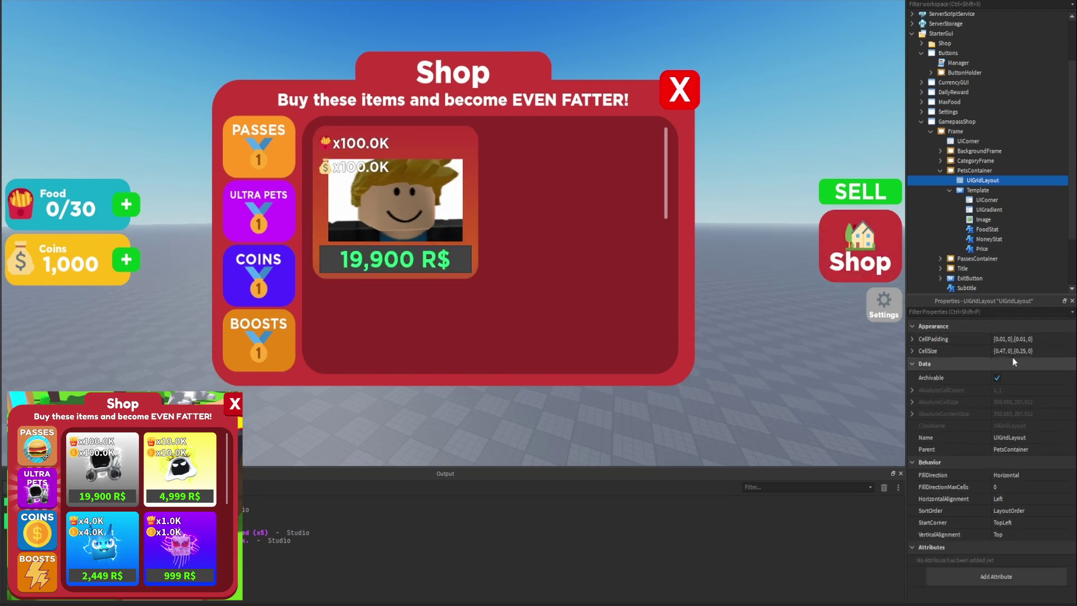
Step: Set the X scale of the pet grid layout's CellSize to 0.45
click(1008, 353)
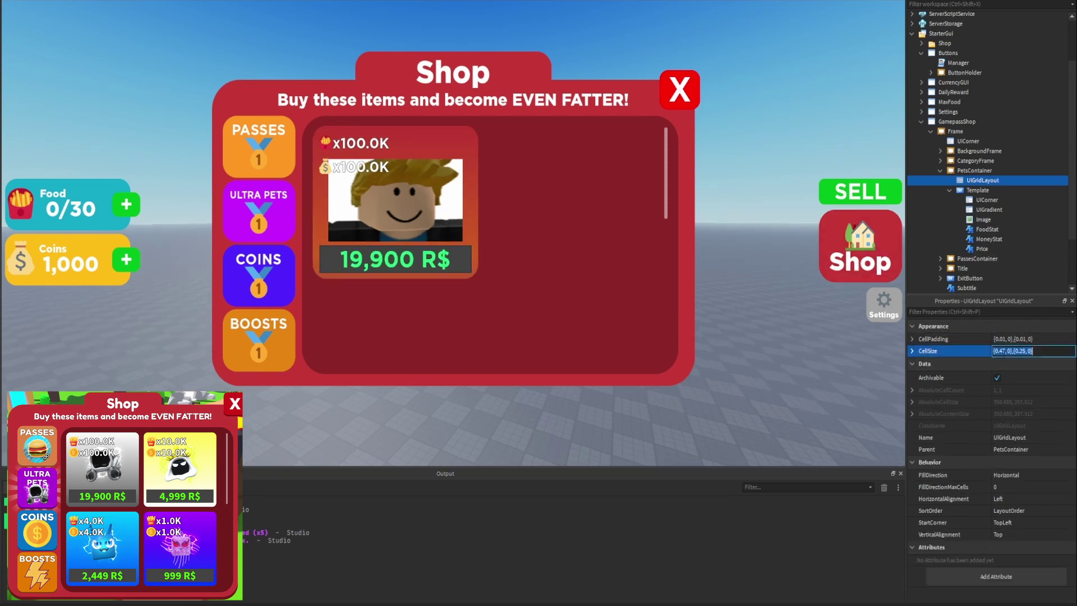
double_click(1003, 352)
text(45)
key(Return)
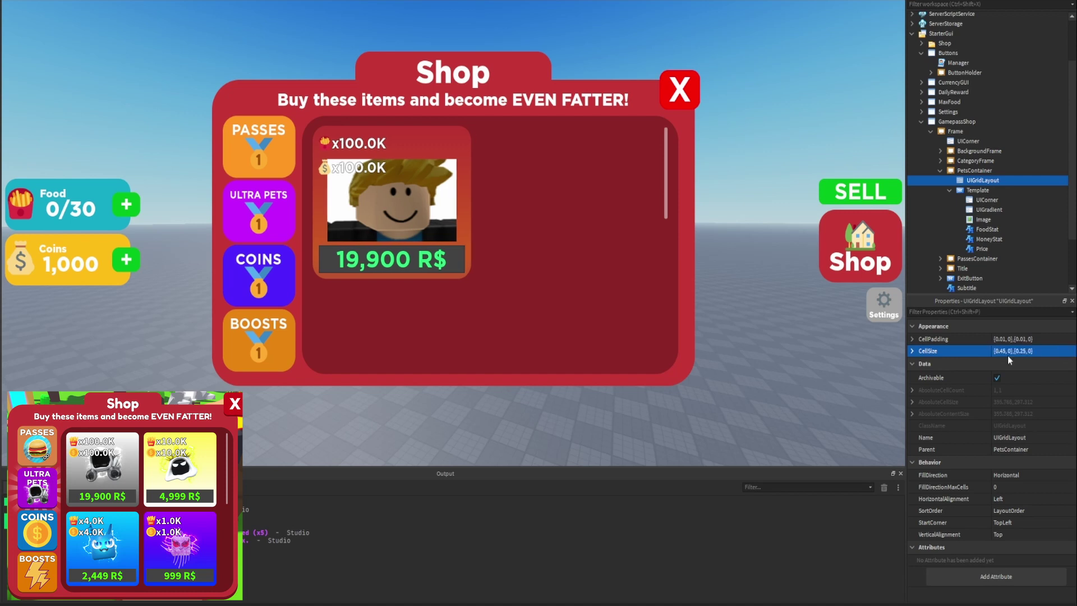
Step: Widen the FoodStat and MoneyStat labels together and set their TextXAlignment to Left
click(987, 240)
ctrl+click(986, 230)
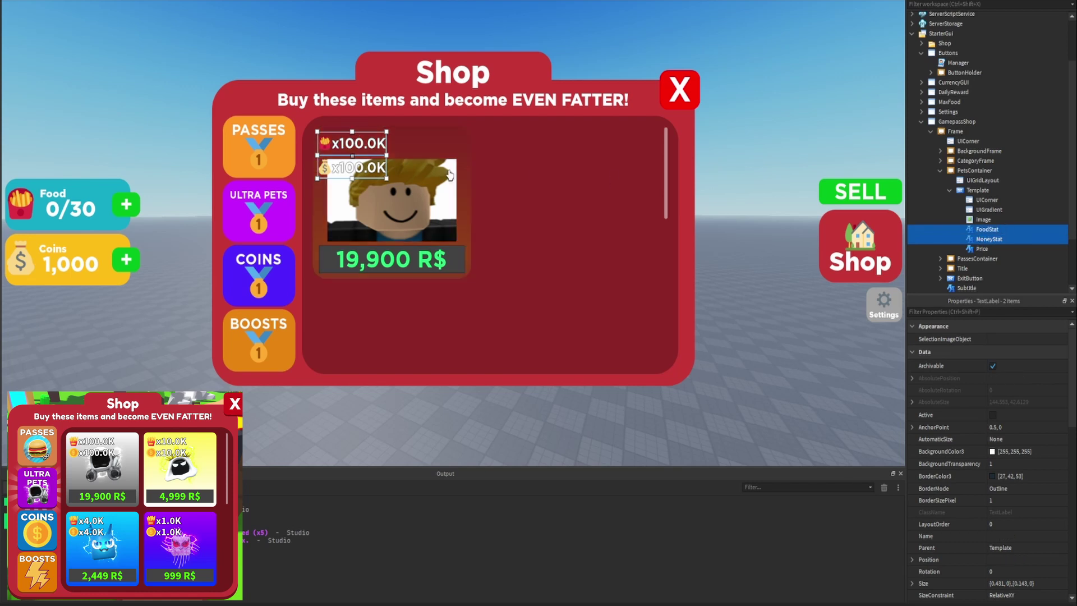
drag(391, 161, 426, 157)
click(945, 311)
text(ali)
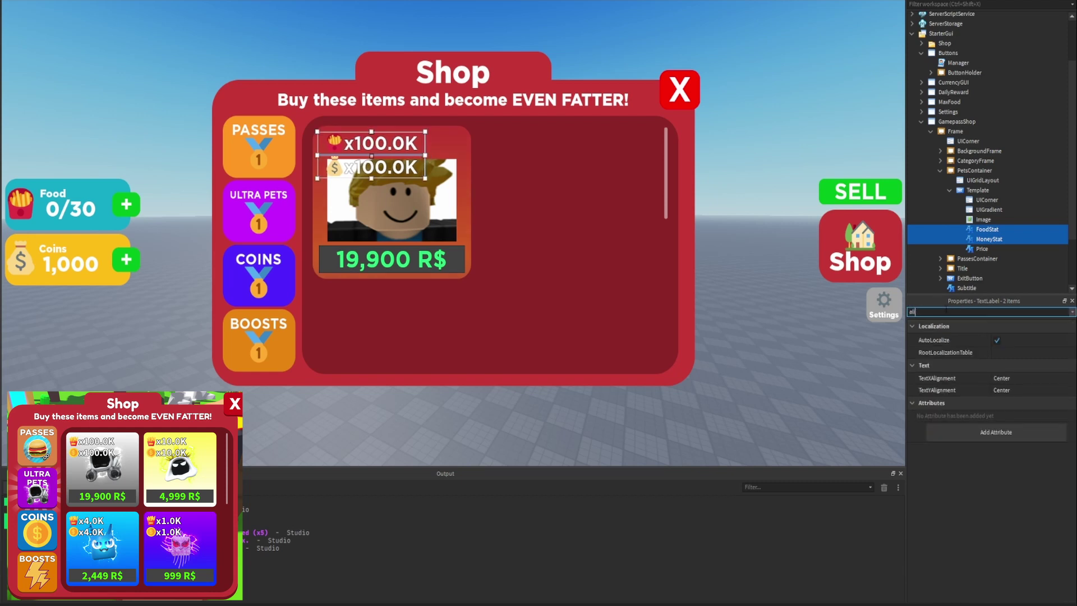
click(1005, 378)
click(1015, 392)
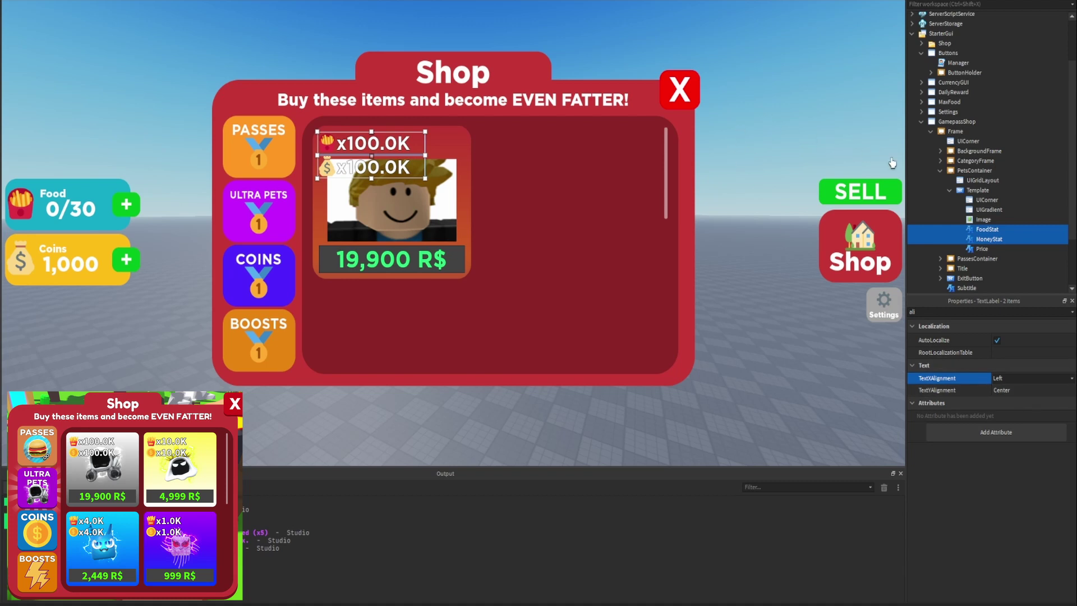
Step: Extend the upper edge of the pet card's Image slightly, making it about 273 x 165 pixels
click(984, 220)
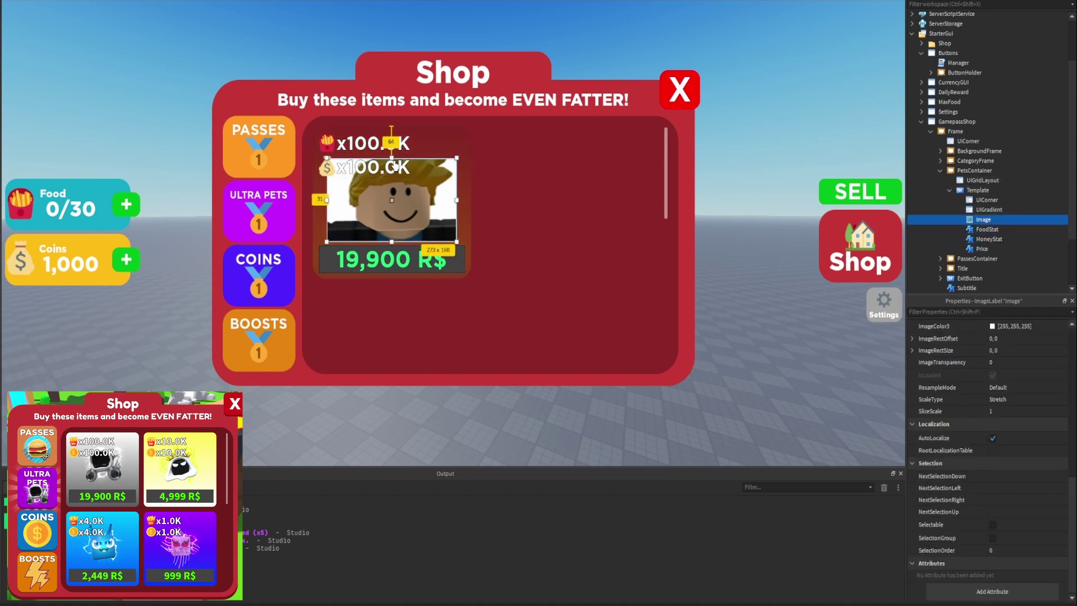
drag(392, 164, 393, 164)
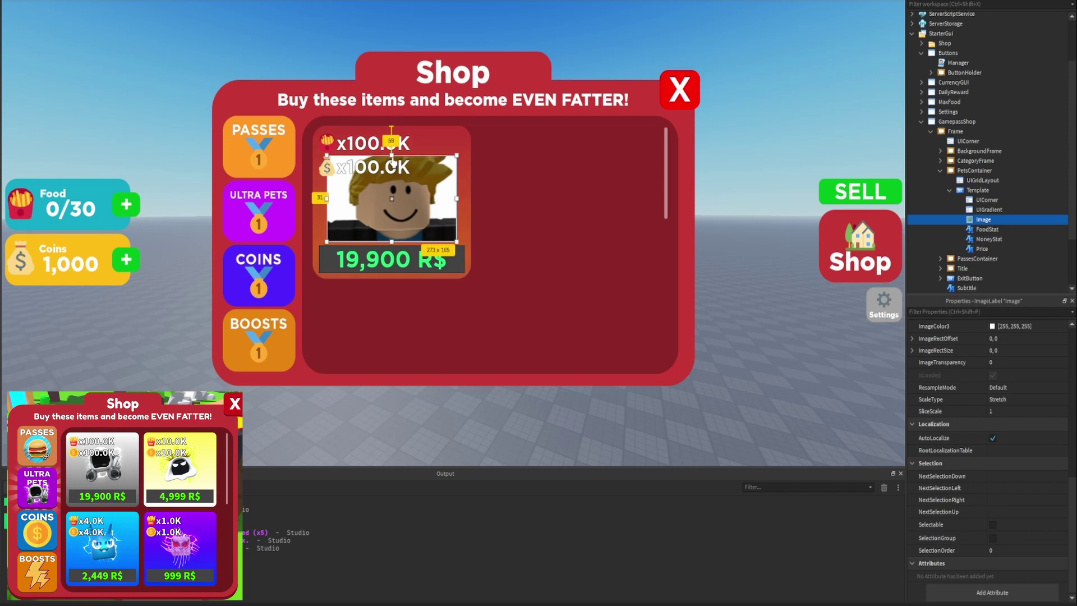
click(785, 96)
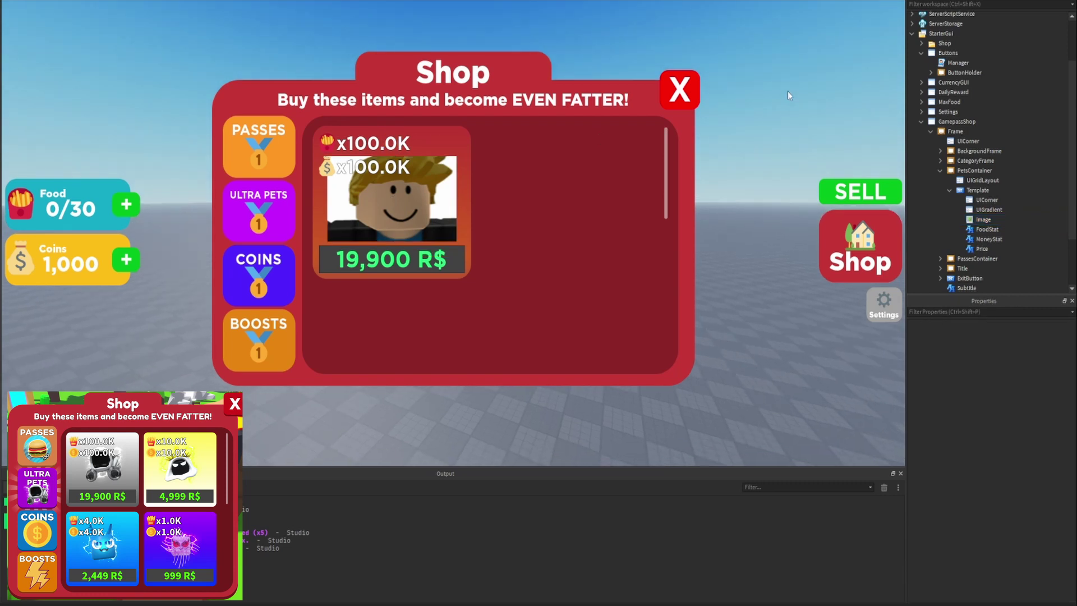
Step: Delete the intermediate keypoint at time 0.847 from the pet Template's UIGradient color sequence
click(988, 209)
click(998, 342)
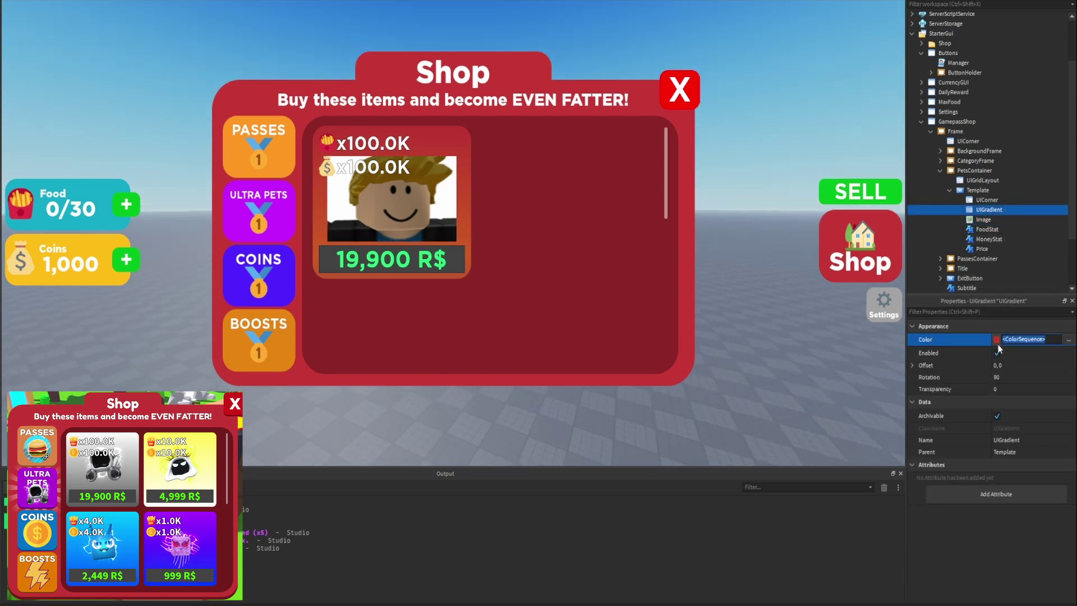
click(1067, 341)
click(596, 313)
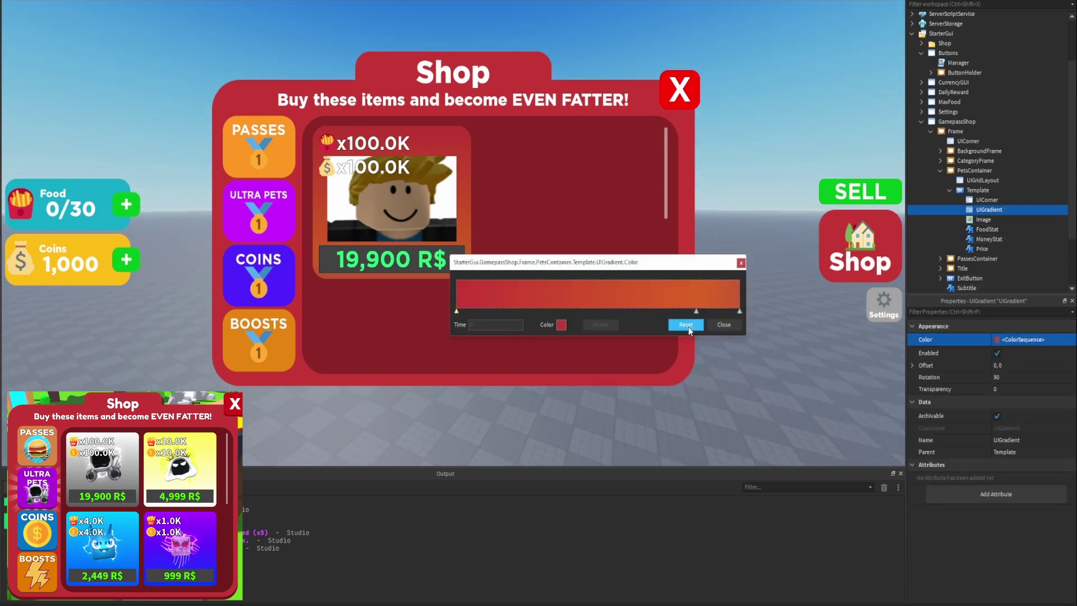
click(695, 312)
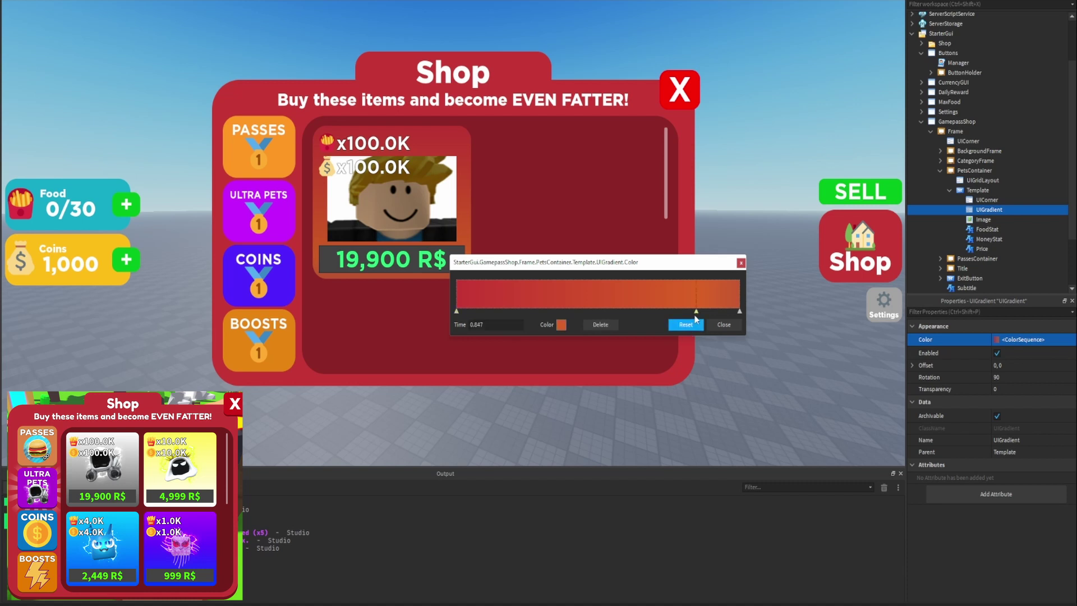
click(600, 325)
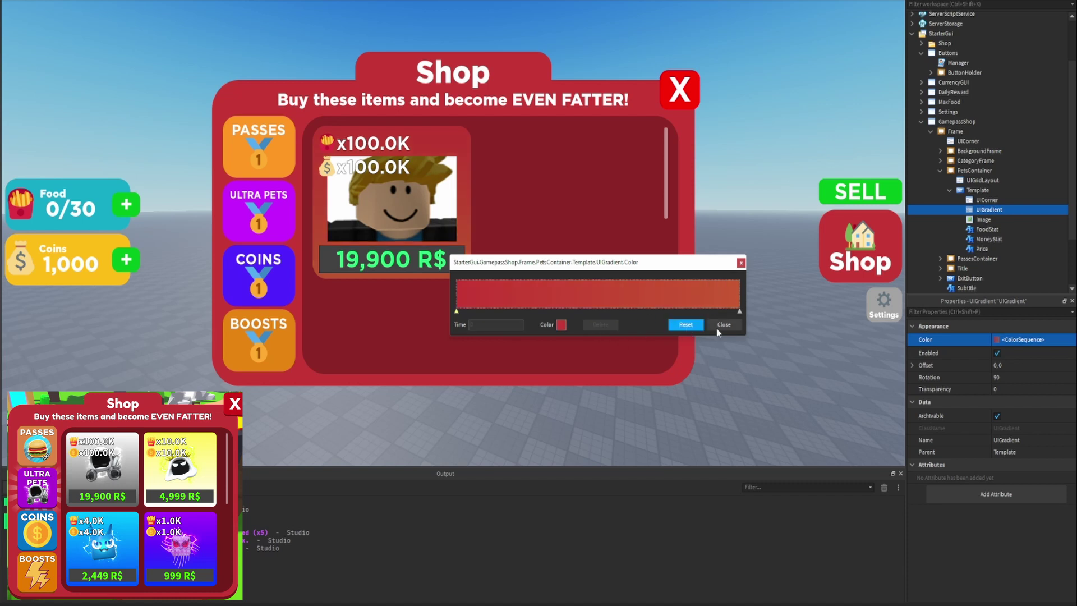
Step: Set the end color of the pet Template's gradient to medium grey 145, 145, 145
click(561, 324)
click(480, 279)
drag(586, 203, 587, 226)
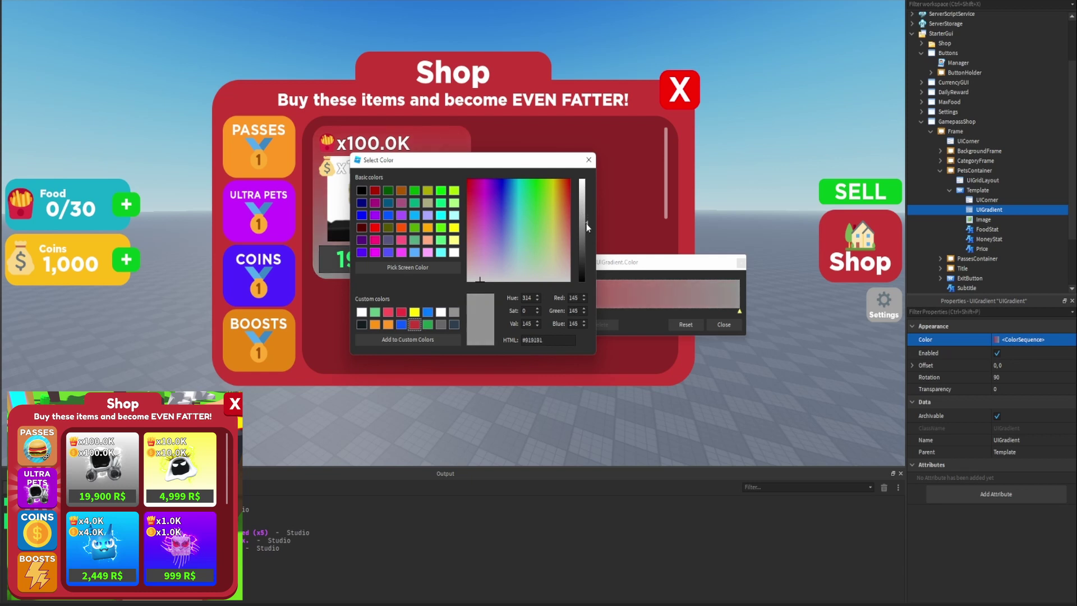
click(589, 160)
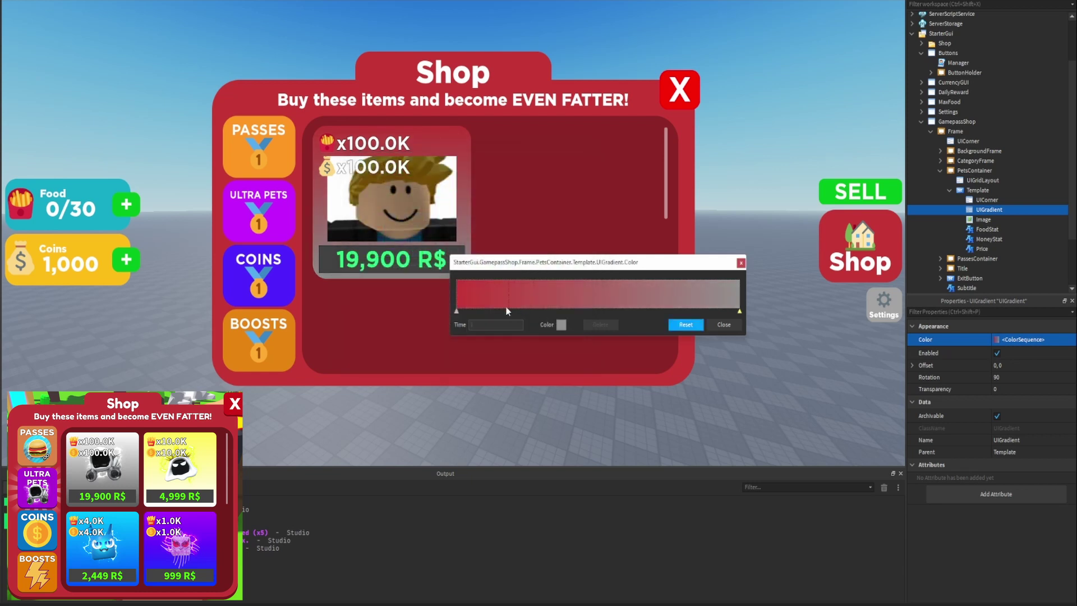
Step: Set the start color of the pet Template's gradient to light grey and close the gradient editor
click(456, 311)
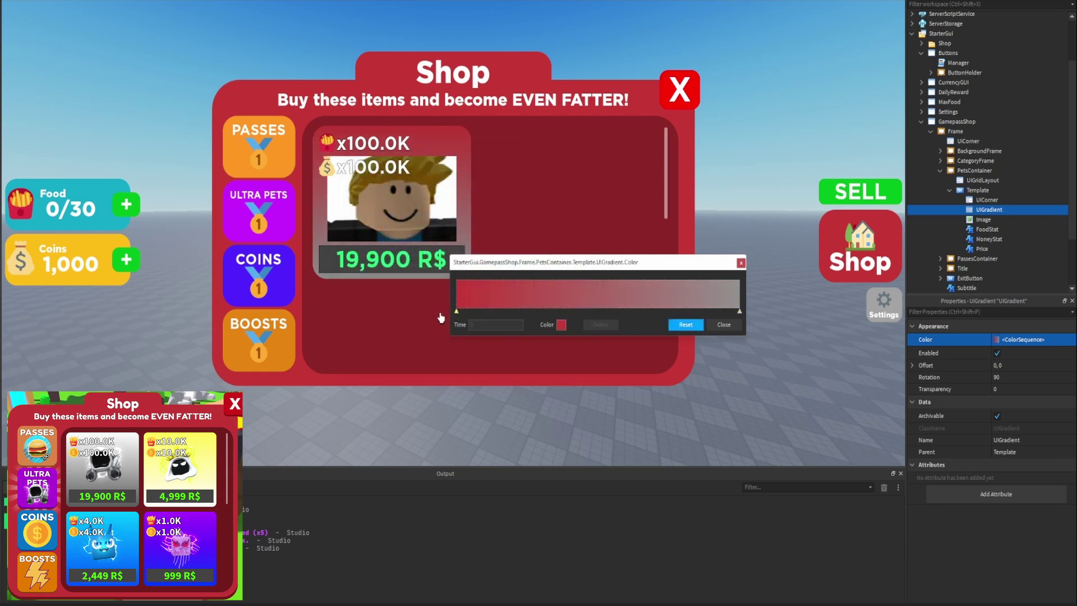
click(560, 325)
click(505, 278)
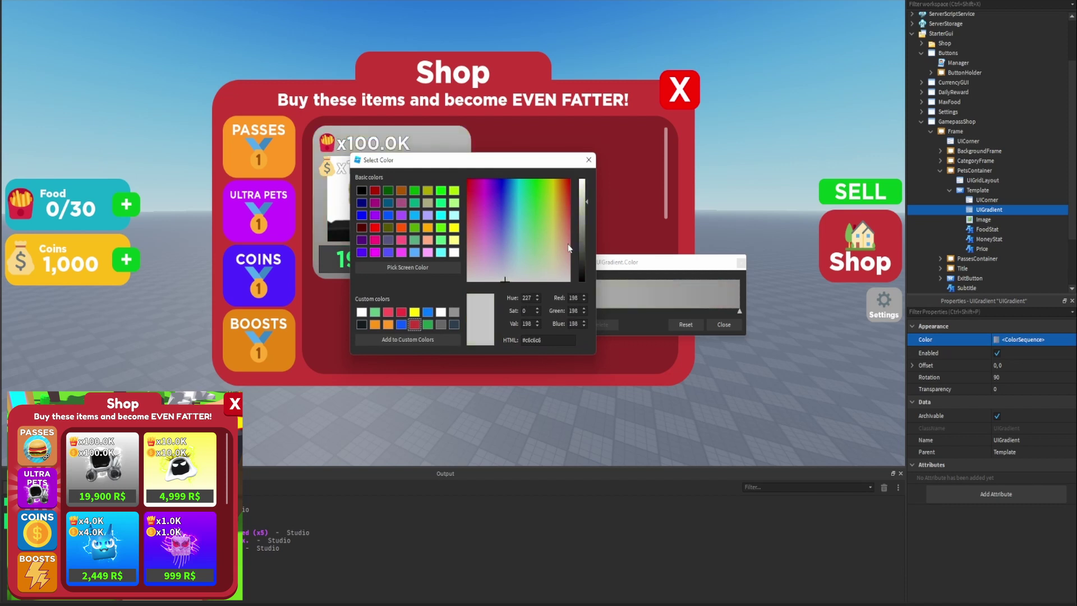
click(739, 261)
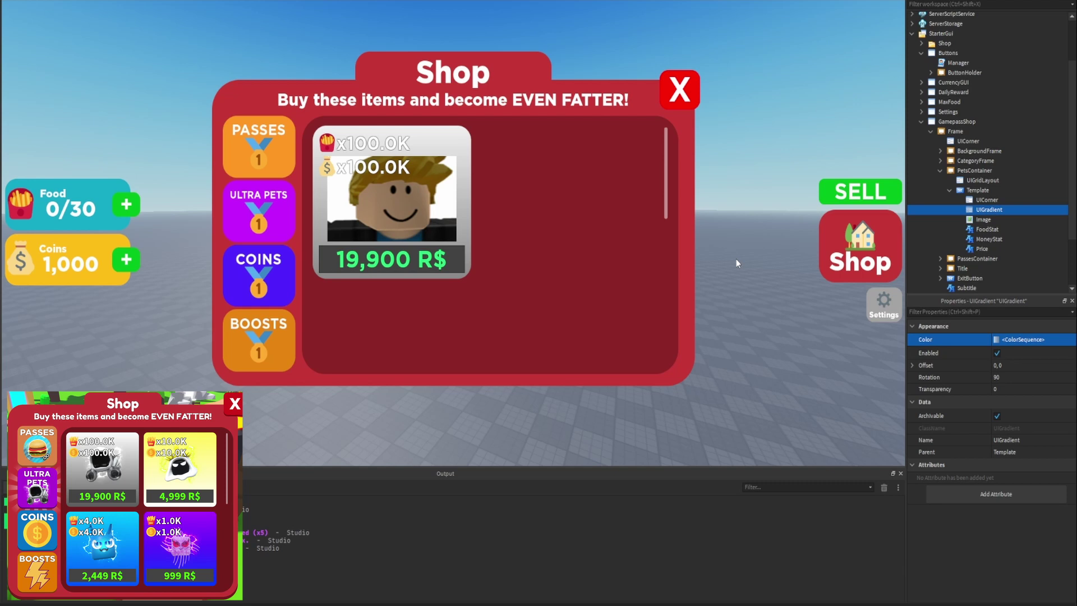
Step: Remove the Price label's border by setting its BorderSizePixel to 0
click(989, 248)
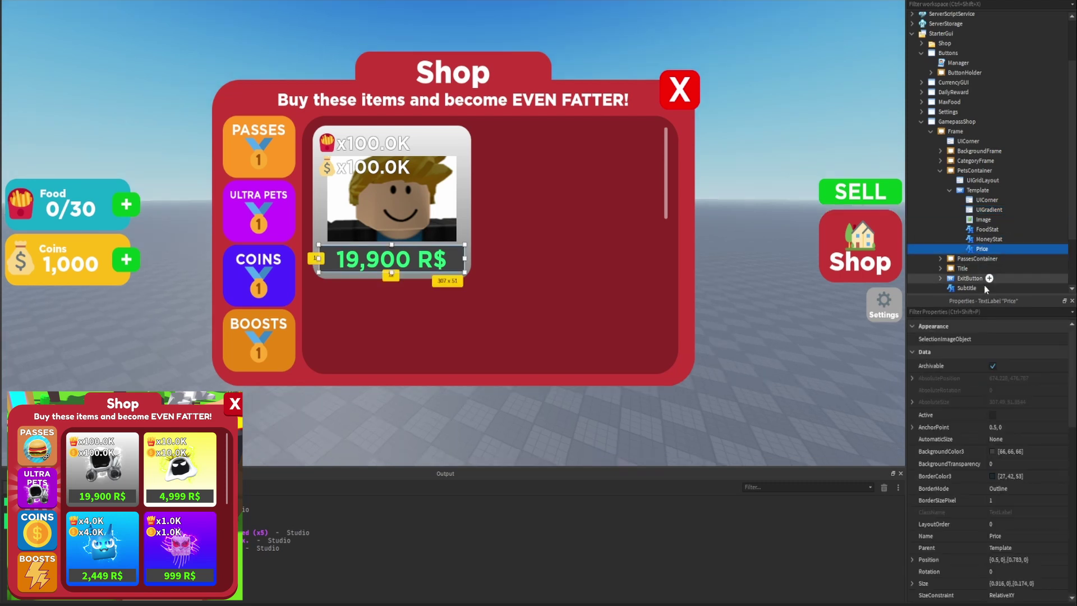
click(988, 312)
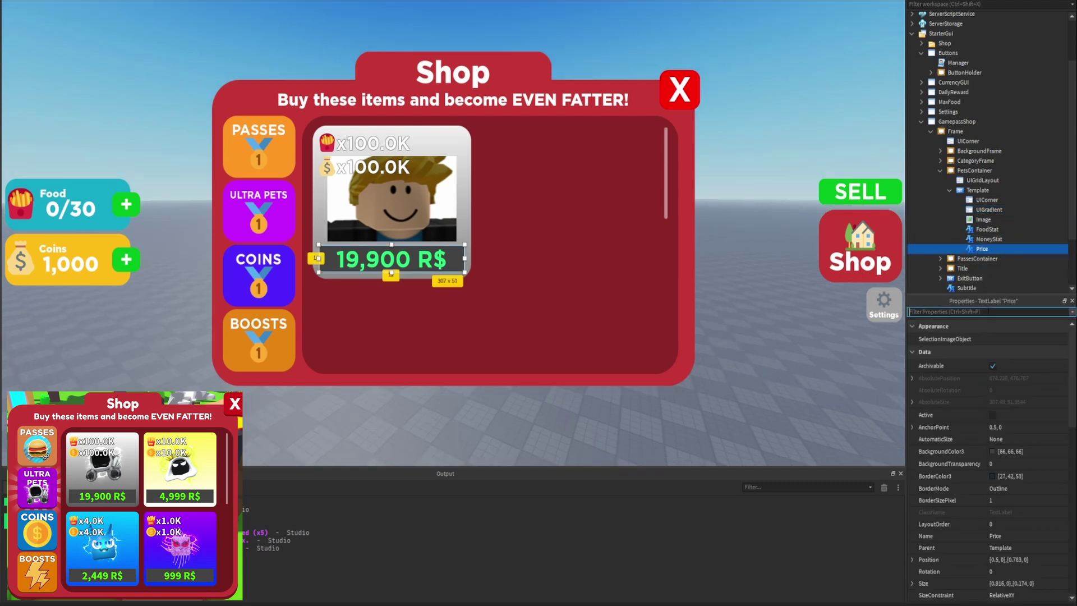
click(1003, 488)
click(1003, 500)
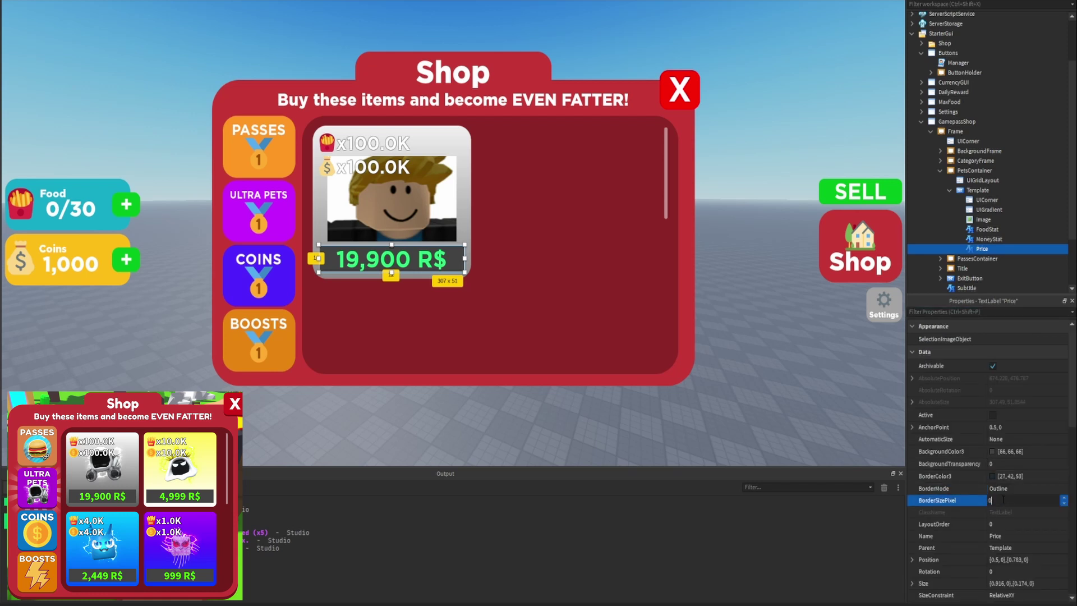
key(Return)
click(846, 155)
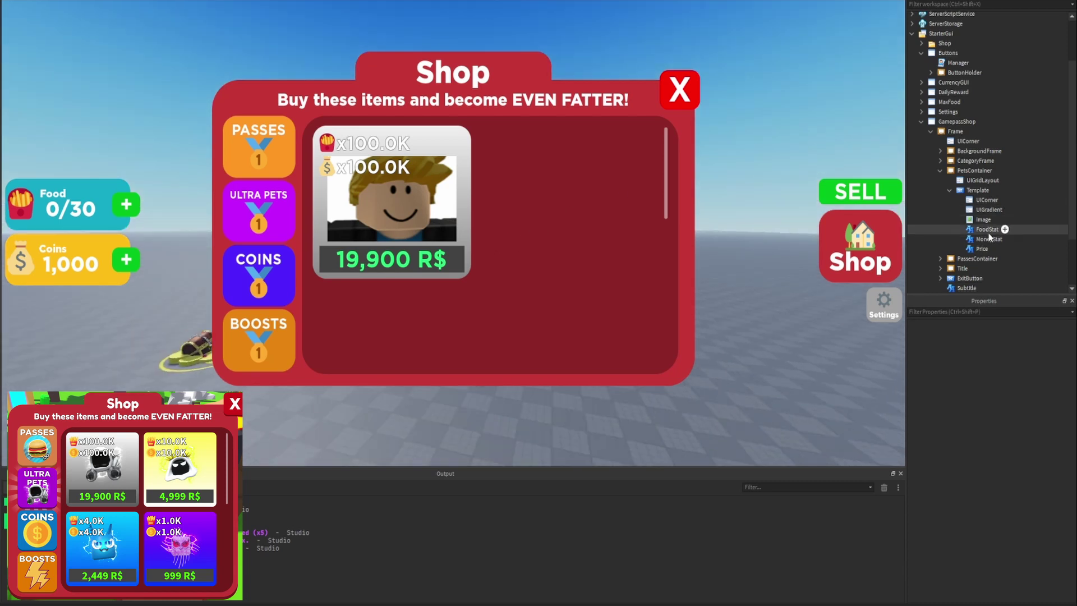
Step: Set the TextStrokeTransparency of the FoodStat and MoneyStat labels to 0
click(987, 229)
ctrl+click(988, 239)
click(991, 312)
text(st)
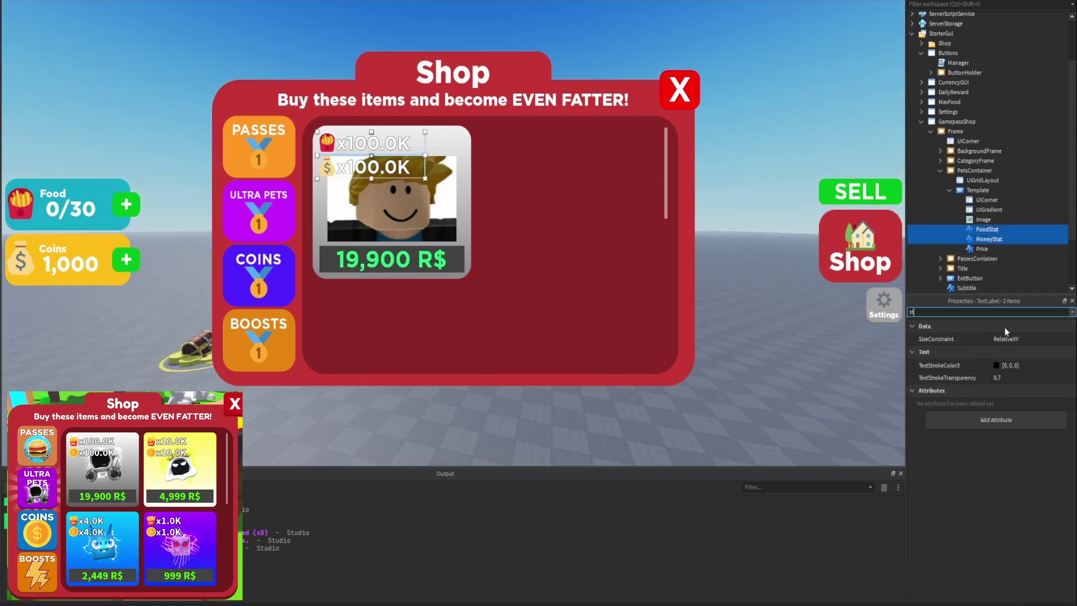
click(1019, 379)
text(0)
key(Return)
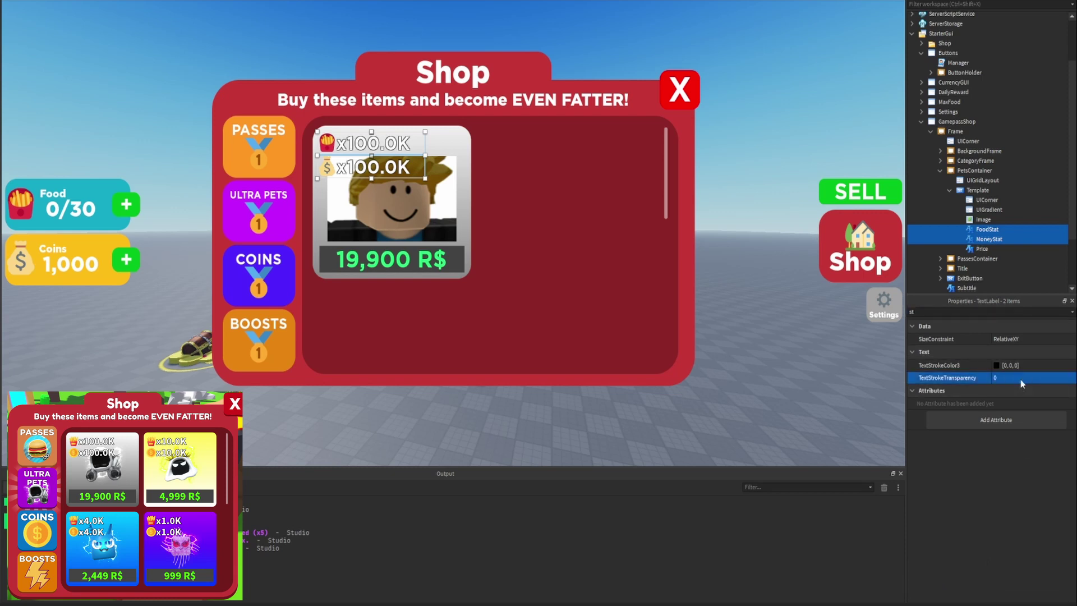
click(800, 135)
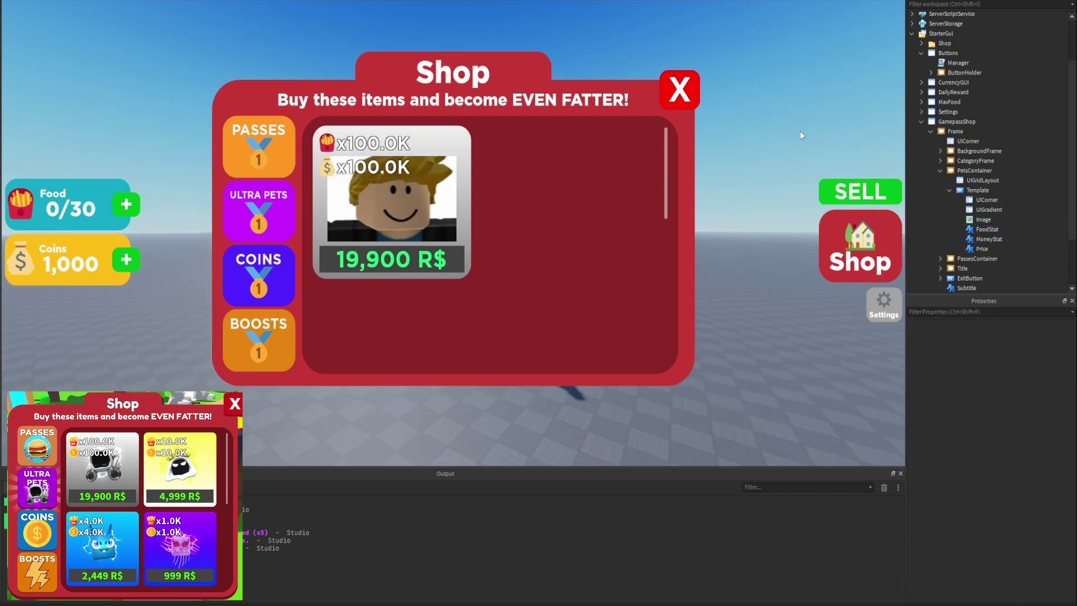
Step: Duplicate the pet Template three times and preview how the cards scroll in the grid
click(964, 191)
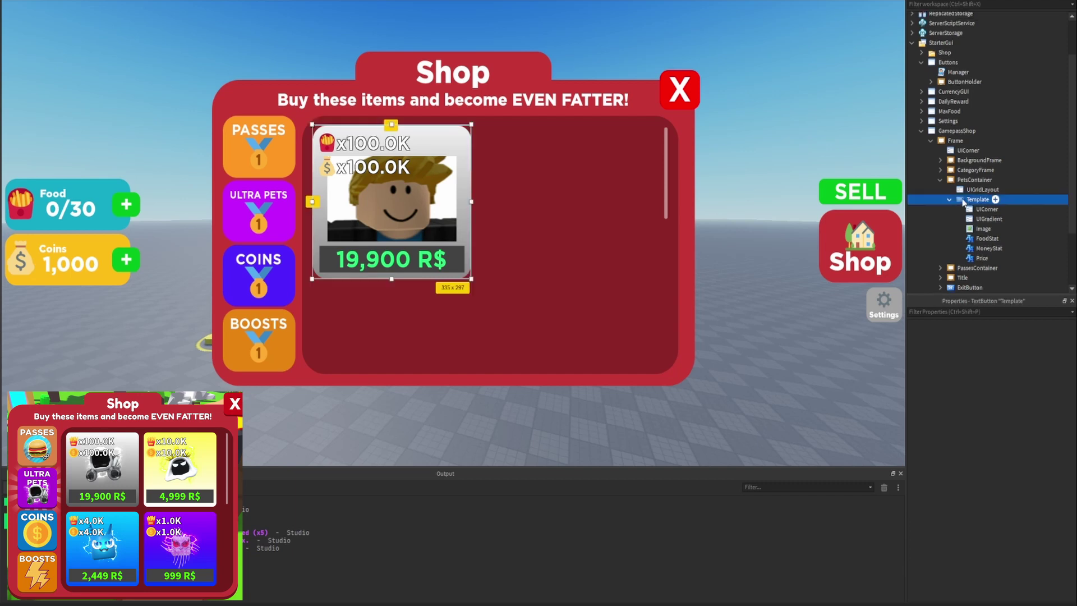
key(ctrl+d)
key(ctrl+d)
key(ctrl+d)
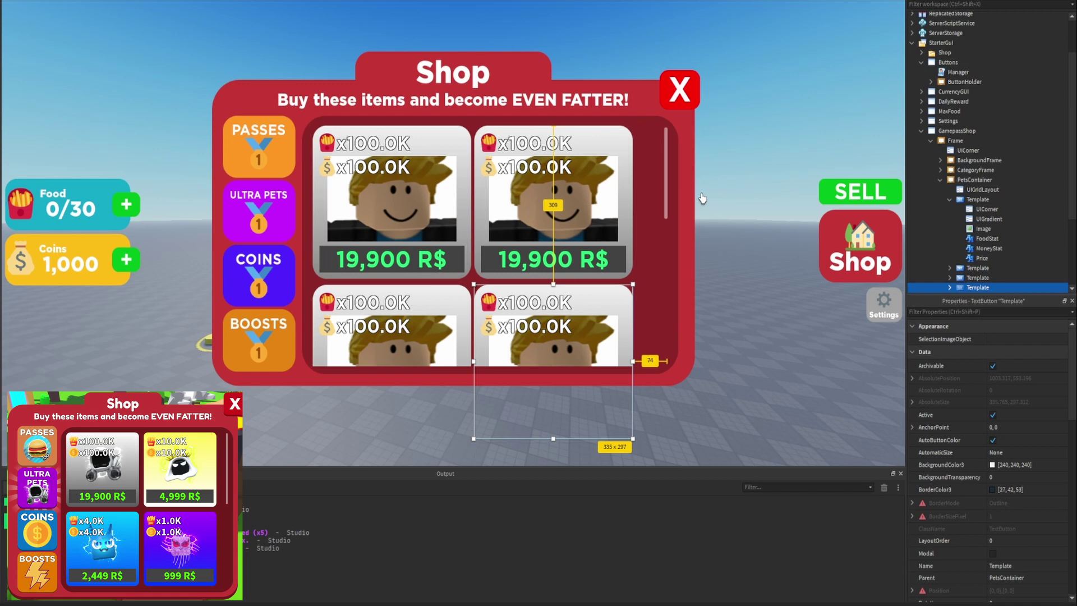
scroll(545, 219, down, 3)
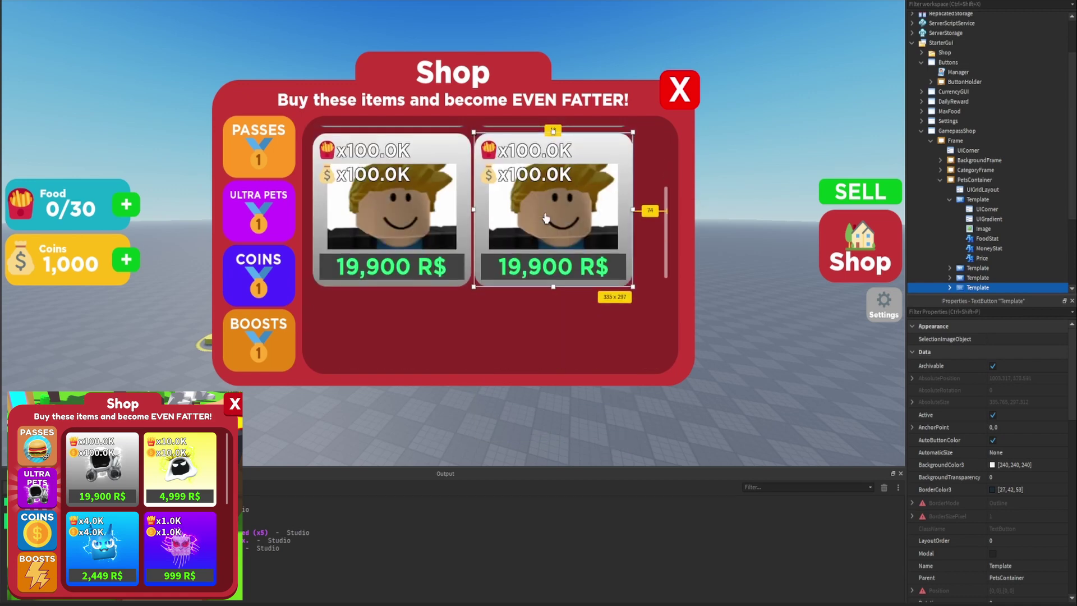
scroll(546, 218, up, 3)
click(966, 190)
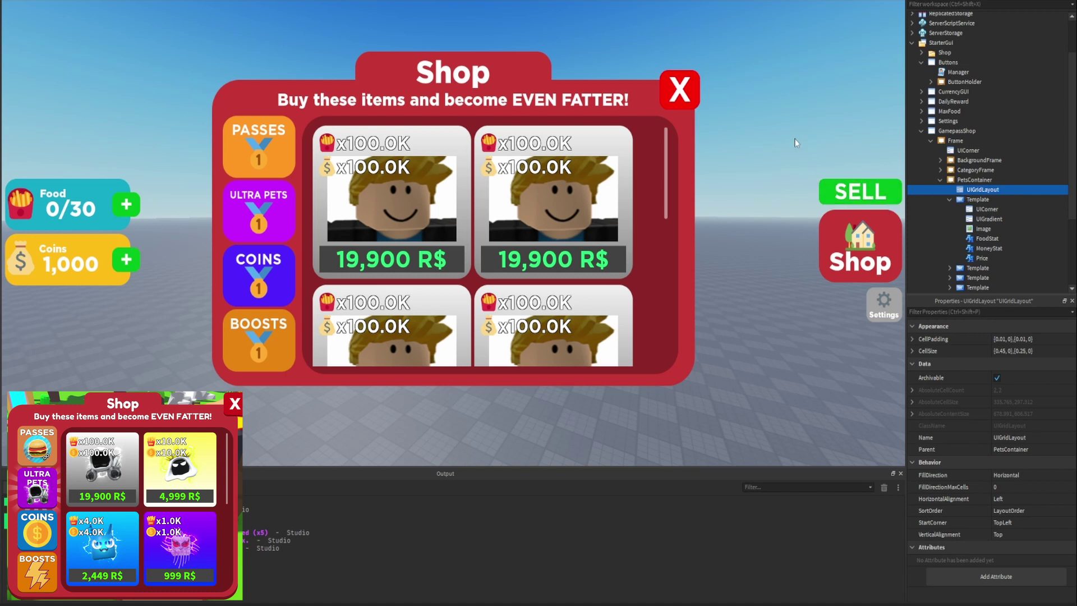
right_drag(795, 143, 795, 143)
Step: Delete the three duplicated pet Templates, keeping only the original card
click(949, 199)
click(974, 219)
click(976, 210)
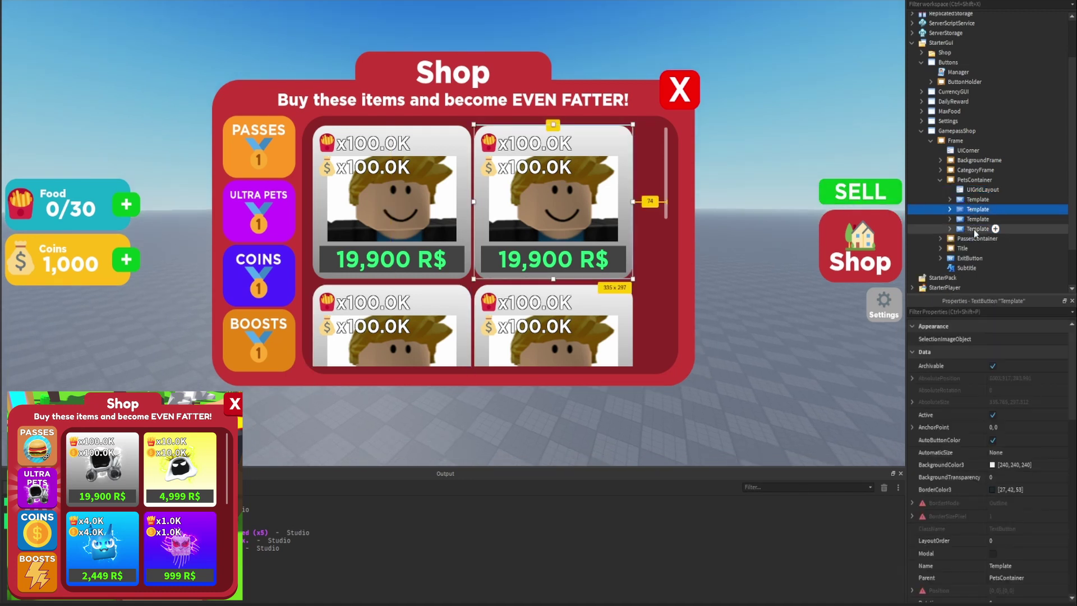
shift+click(977, 229)
key(Delete)
Step: Hide the PetsContainer by turning off its Visible property
click(940, 180)
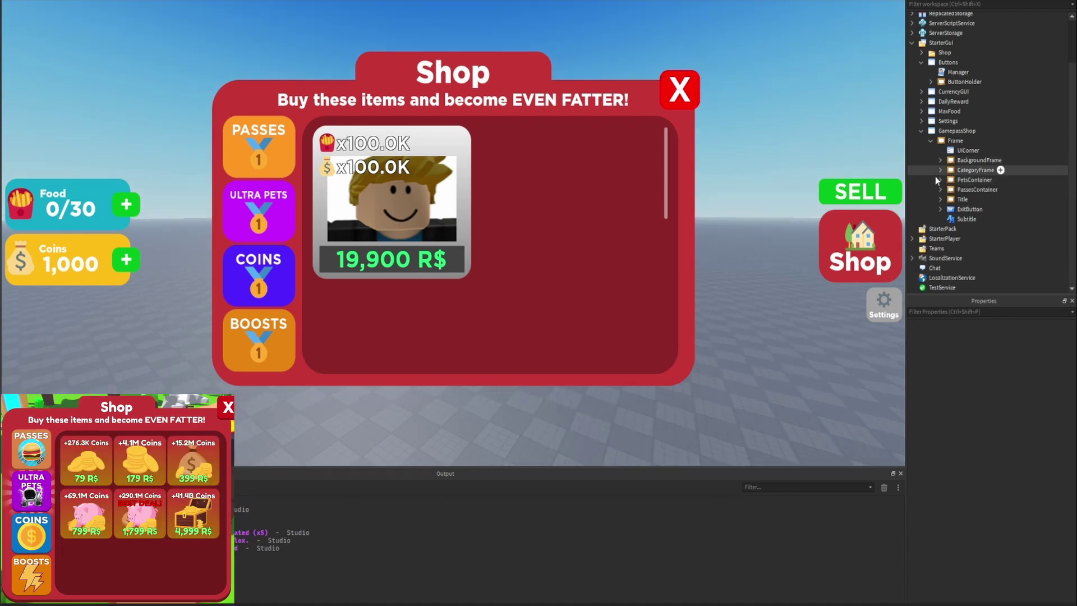
click(948, 180)
click(953, 311)
text(v)
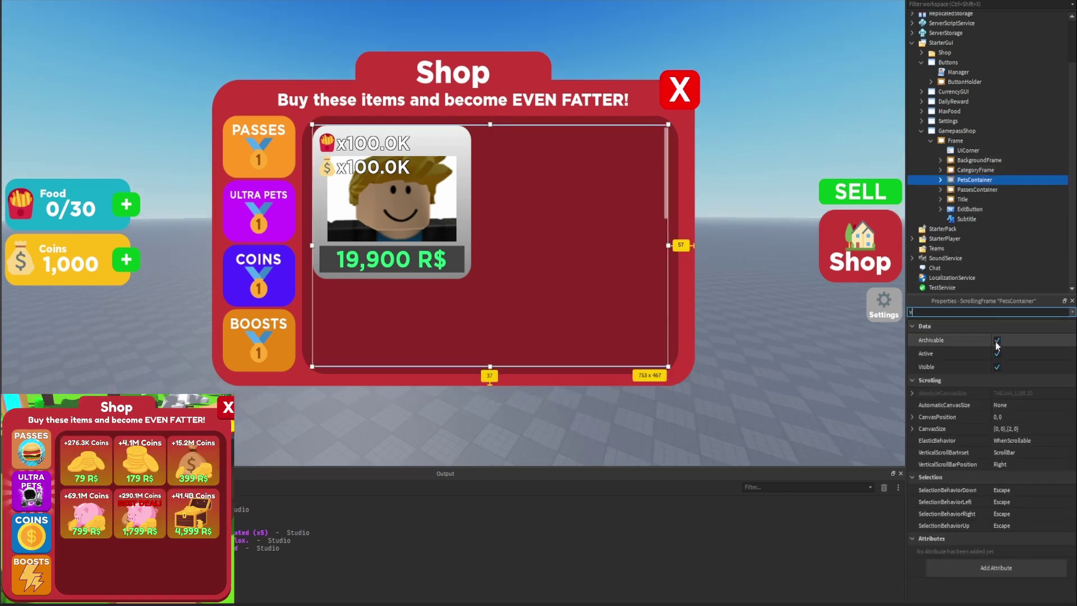
click(996, 367)
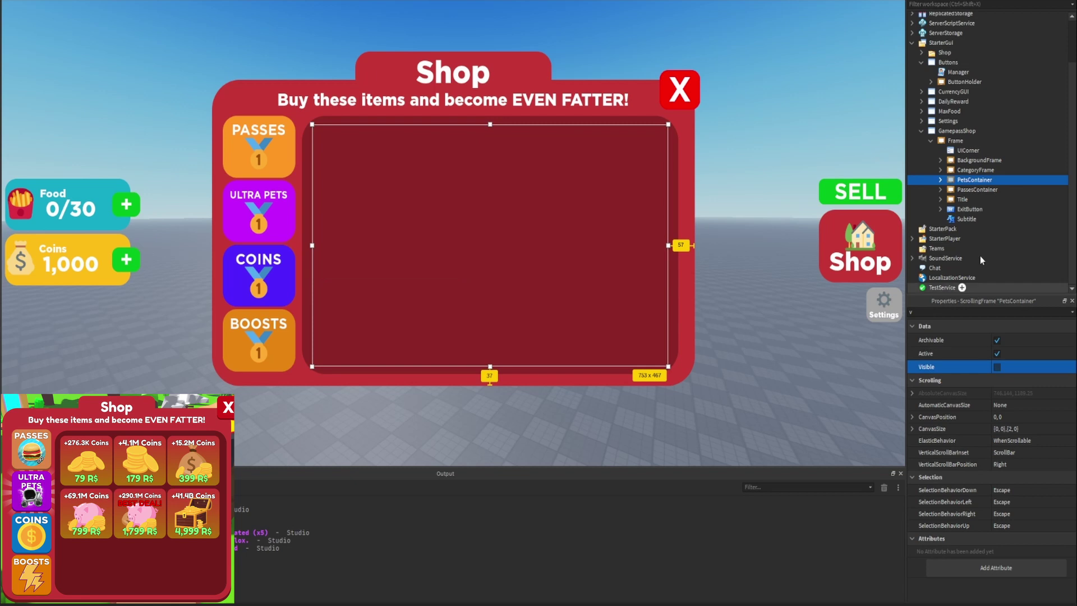
Step: Duplicate the PassesContainer and rename the copy CoinsContainer
click(960, 190)
key(ctrl+d)
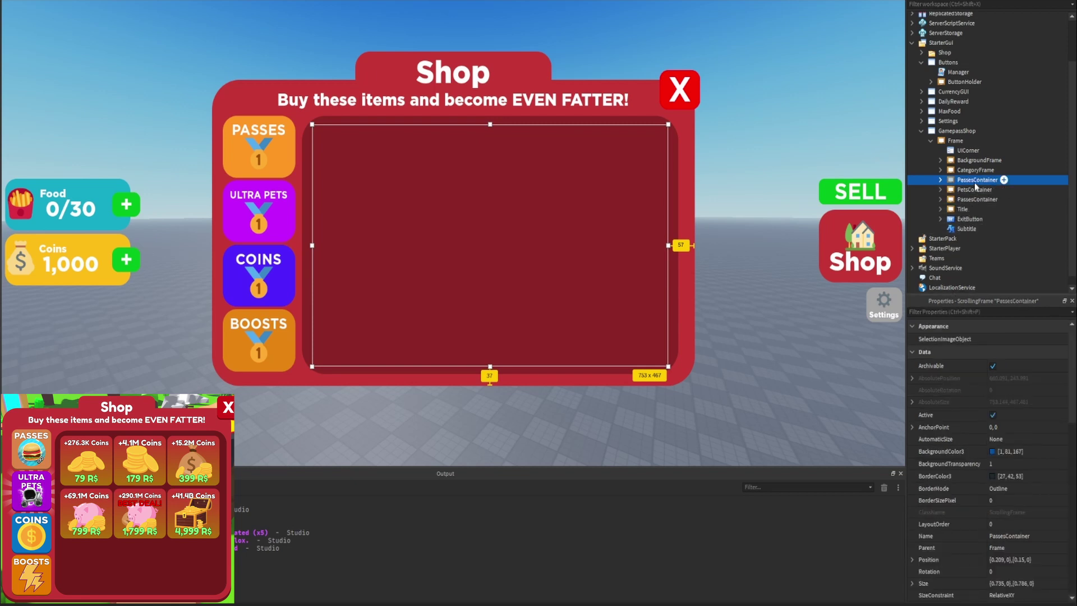
double_click(974, 183)
drag(973, 180, 957, 181)
text(Coins)
key(Return)
Step: Show the CoinsContainer by turning on its Visible property
click(986, 311)
text(v)
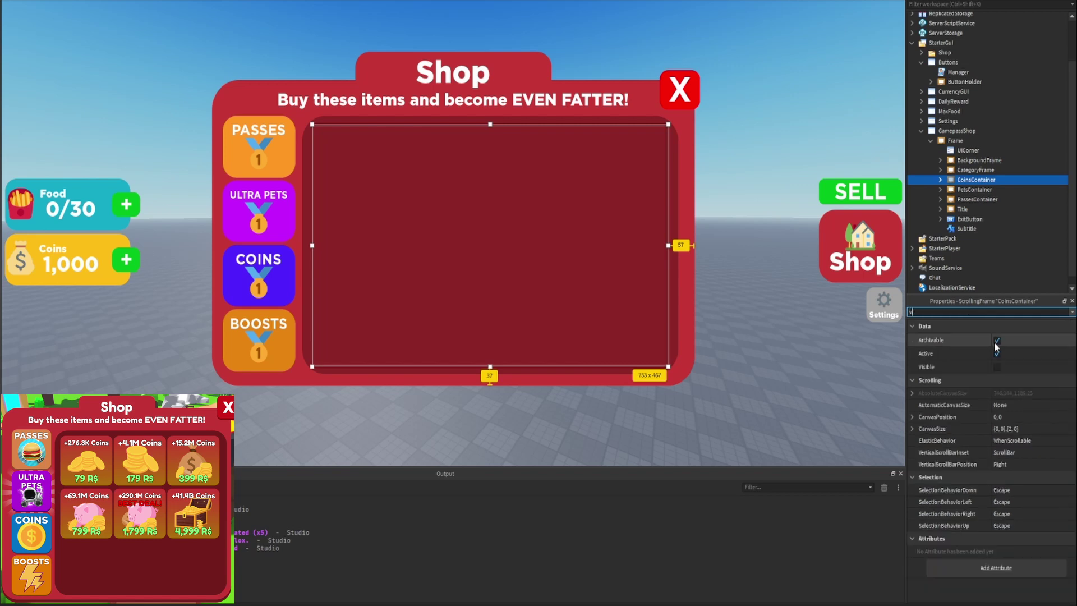
click(997, 367)
click(765, 122)
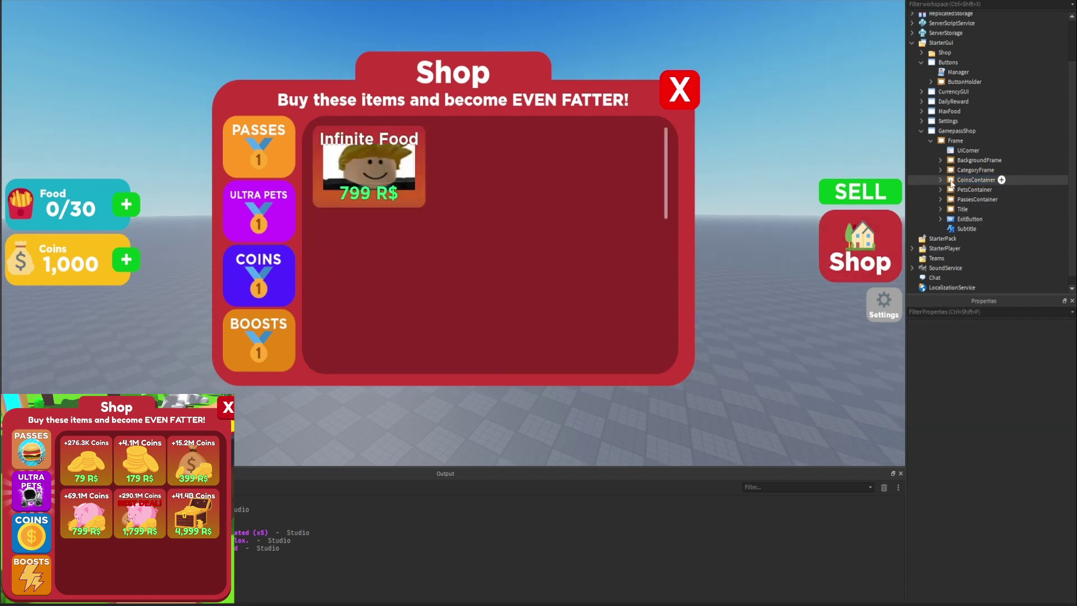
Step: Set the Title text of the CoinsContainer's Template card to "+276.4K Coins"
click(948, 181)
click(939, 179)
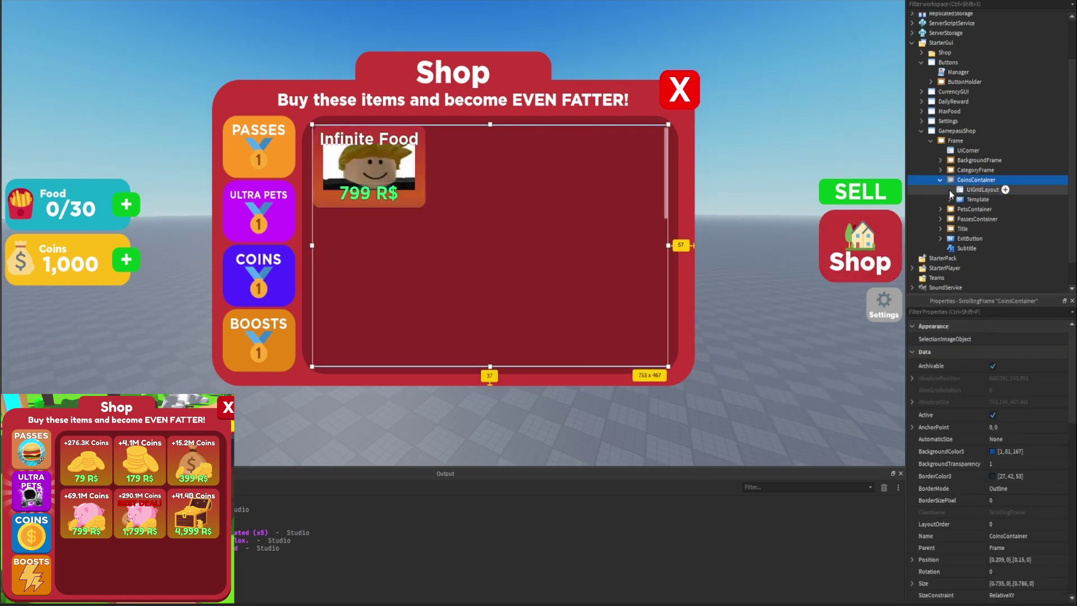
click(949, 199)
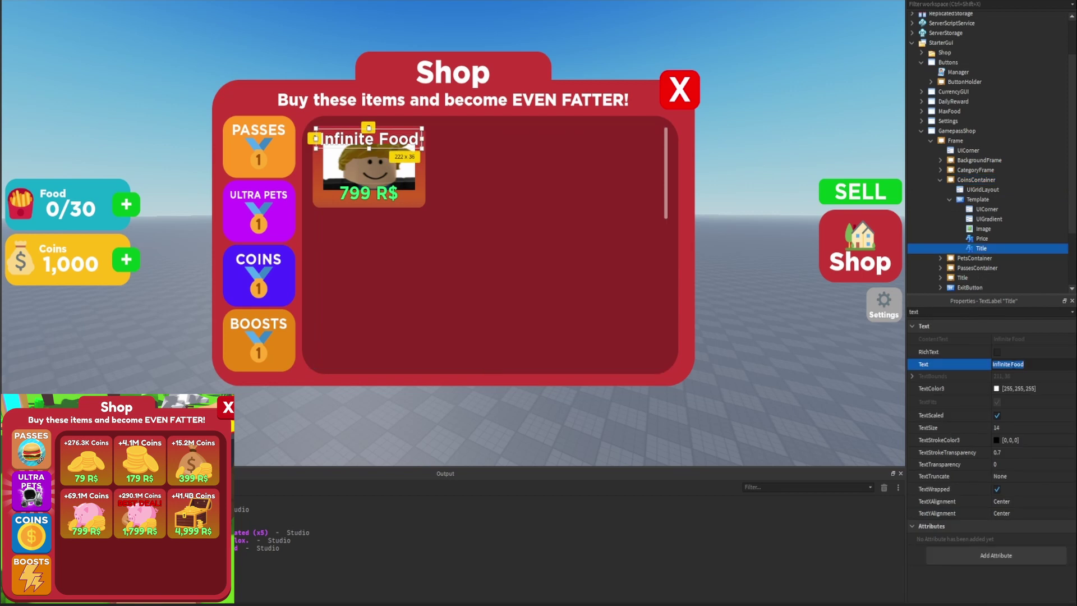
key(BackSpace)
text(+276.4K Coins)
key(Return)
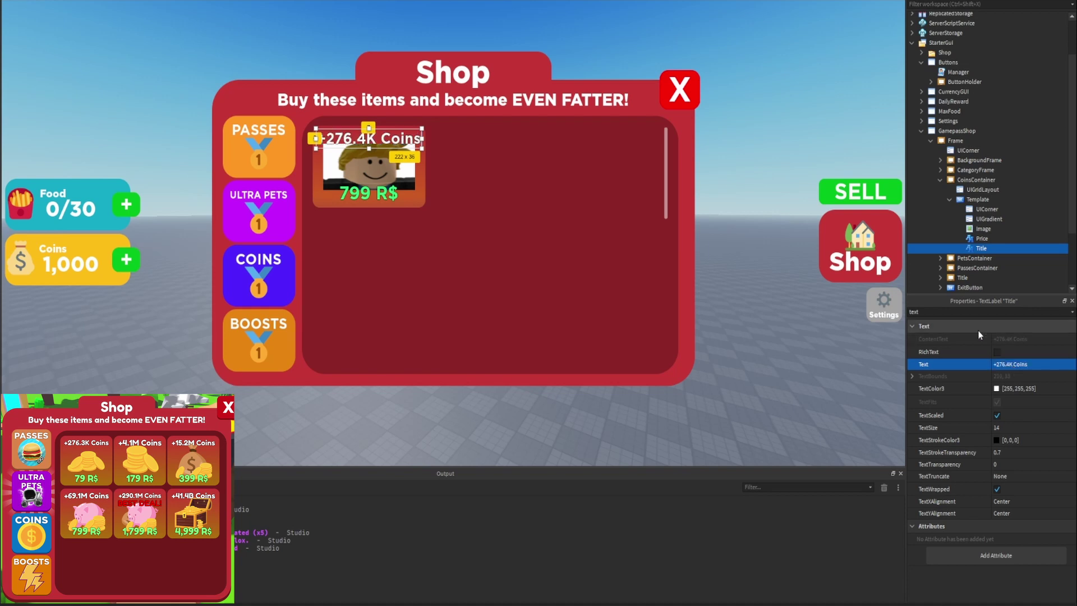
Step: Set the Price label text of the coins Template card to "79 R$"
click(981, 238)
click(1001, 364)
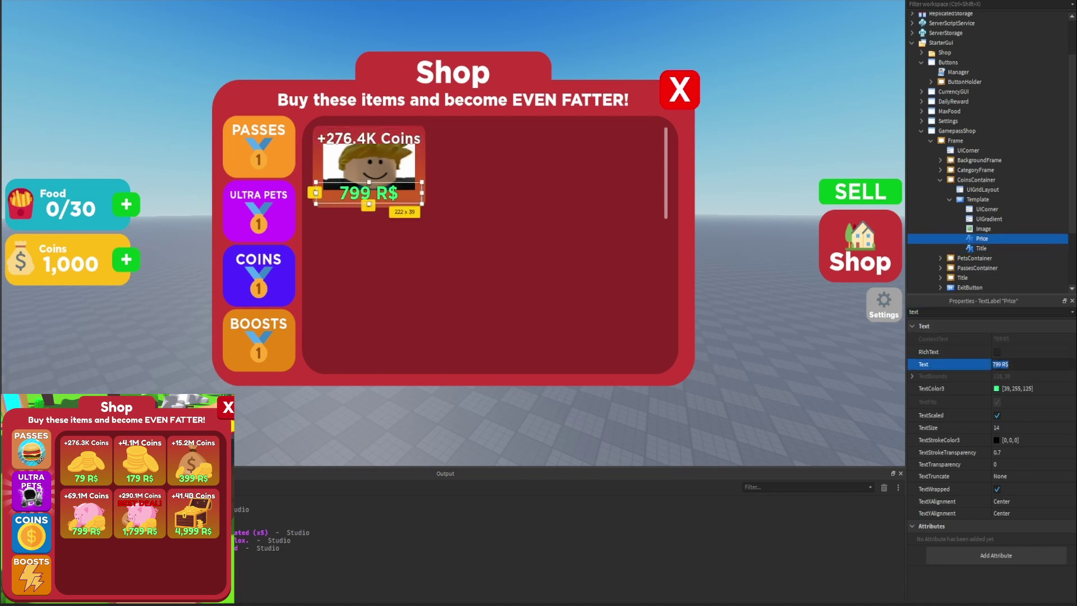
click(998, 364)
key(Return)
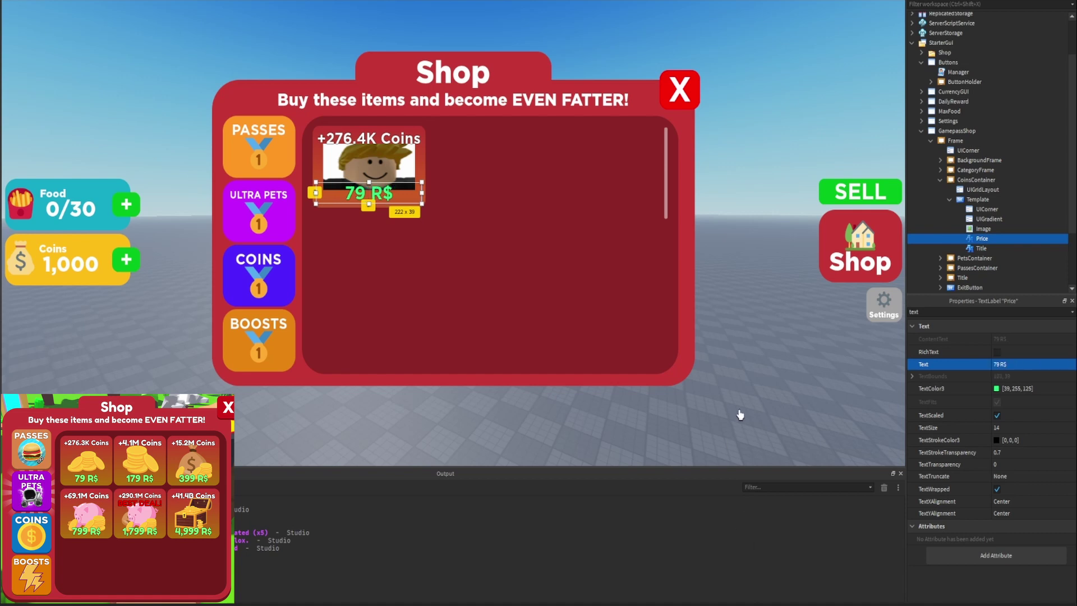
Step: Shrink the Image on the coins card to about 182 x 67, fitting it between the title and price
click(983, 229)
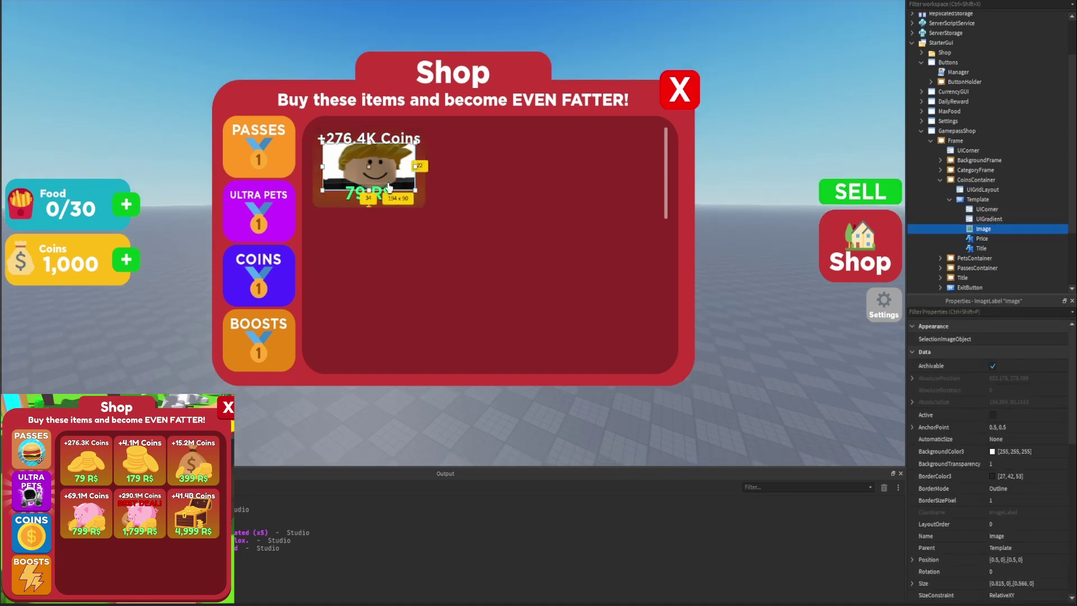
drag(368, 191, 375, 192)
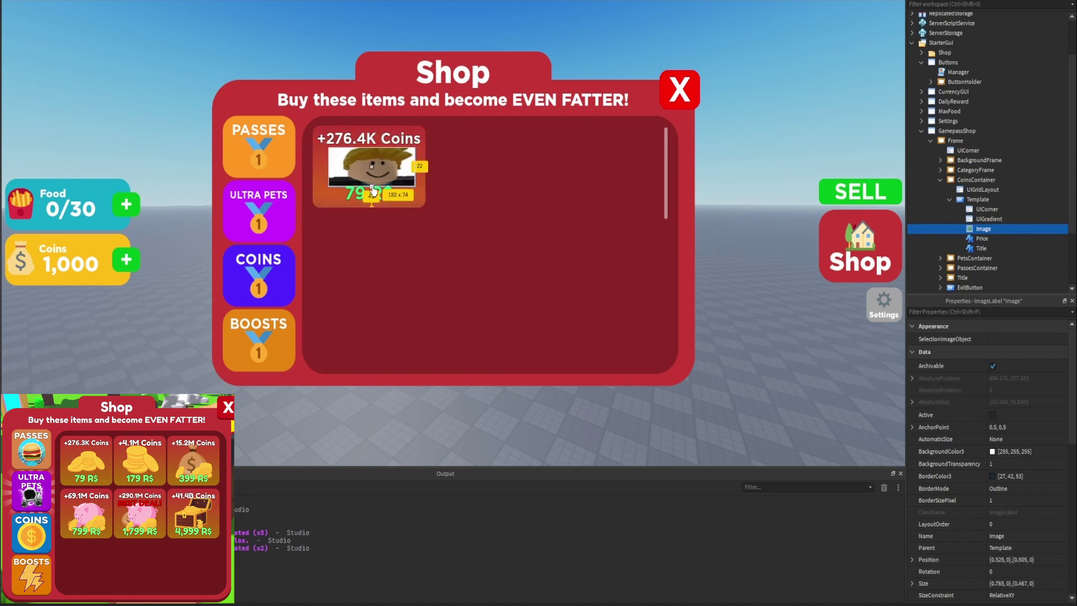
drag(373, 191, 372, 186)
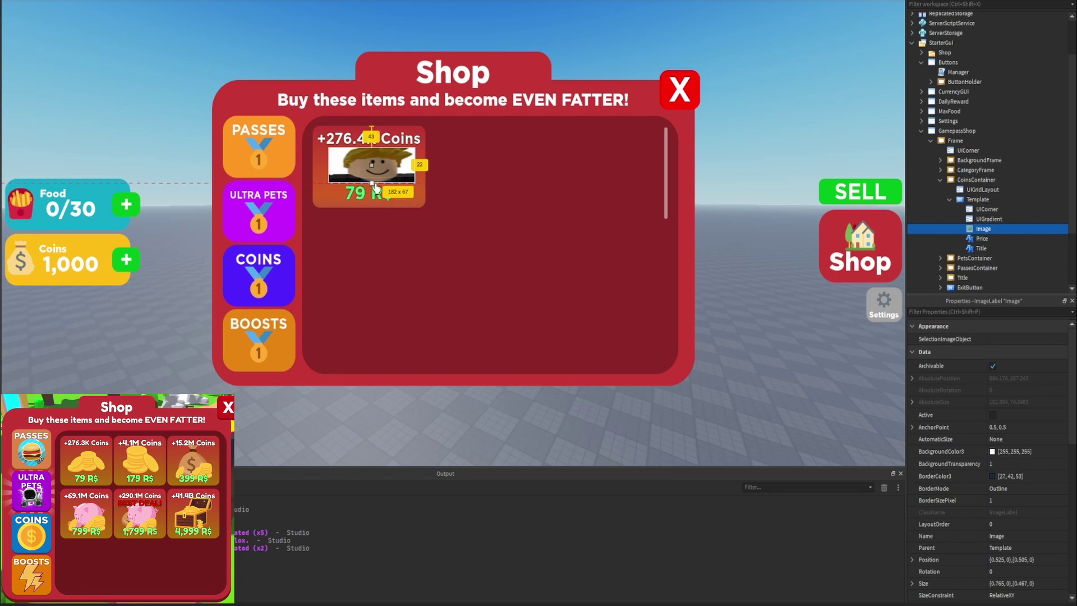
Step: Center the coins card's Image by setting its Position to {0.5, 0},{0.5, 0}
click(953, 310)
text(po)
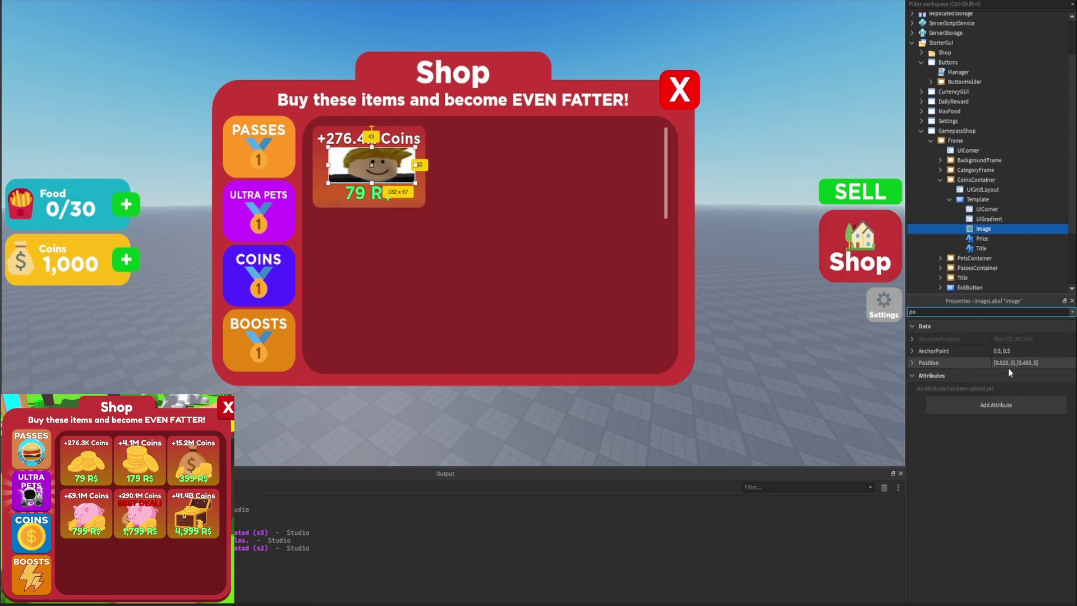
click(1002, 365)
double_click(1003, 364)
text(5)
click(1019, 363)
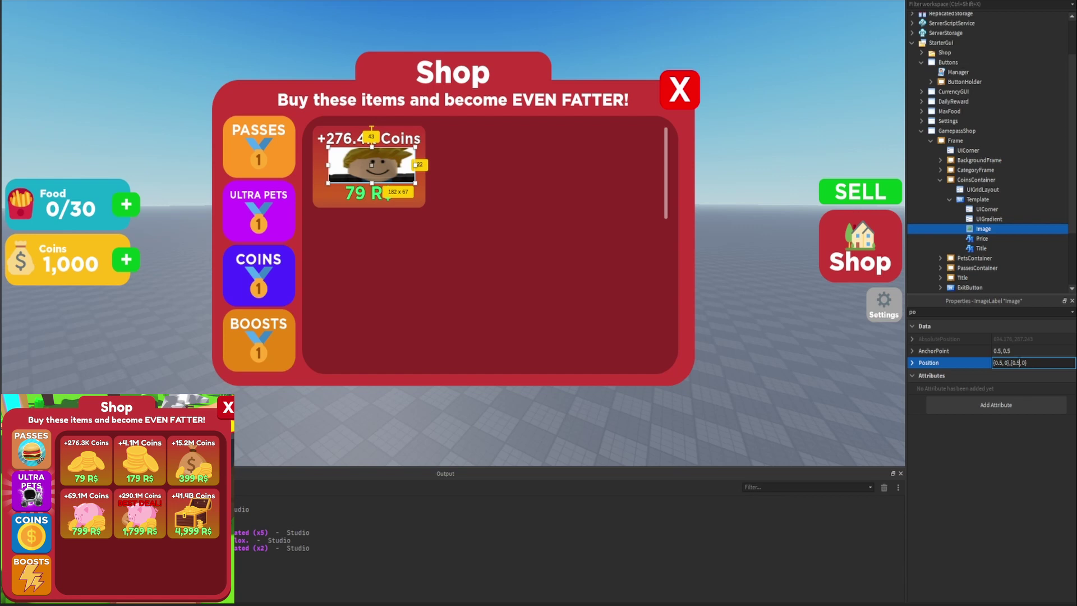
key(Return)
key(Escape)
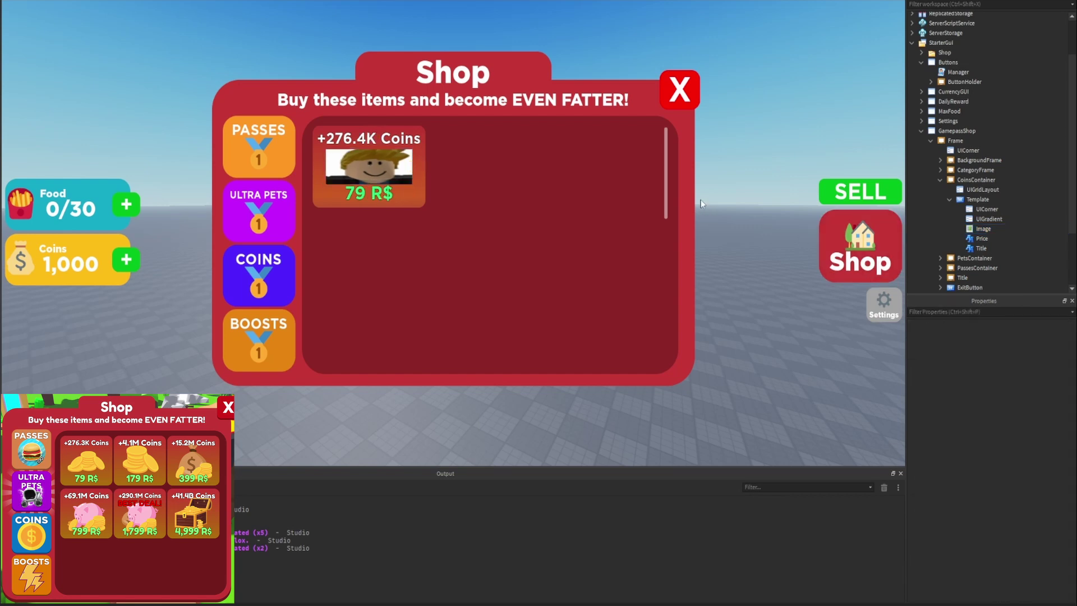
Step: Resize the Price label on the coins card to about 222 x 39, just below the image
click(368, 196)
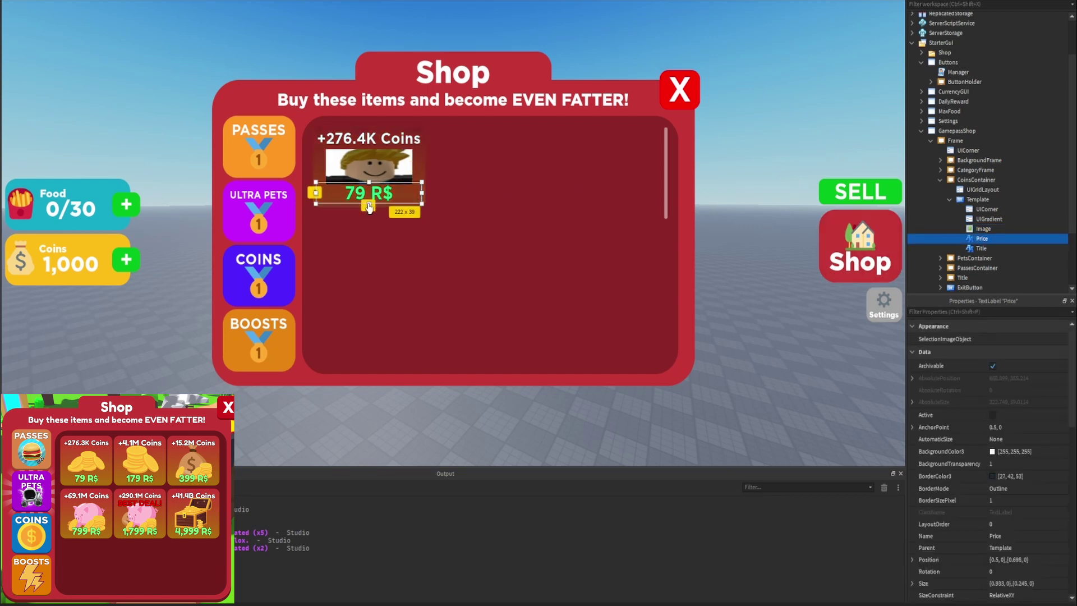
drag(368, 206, 369, 185)
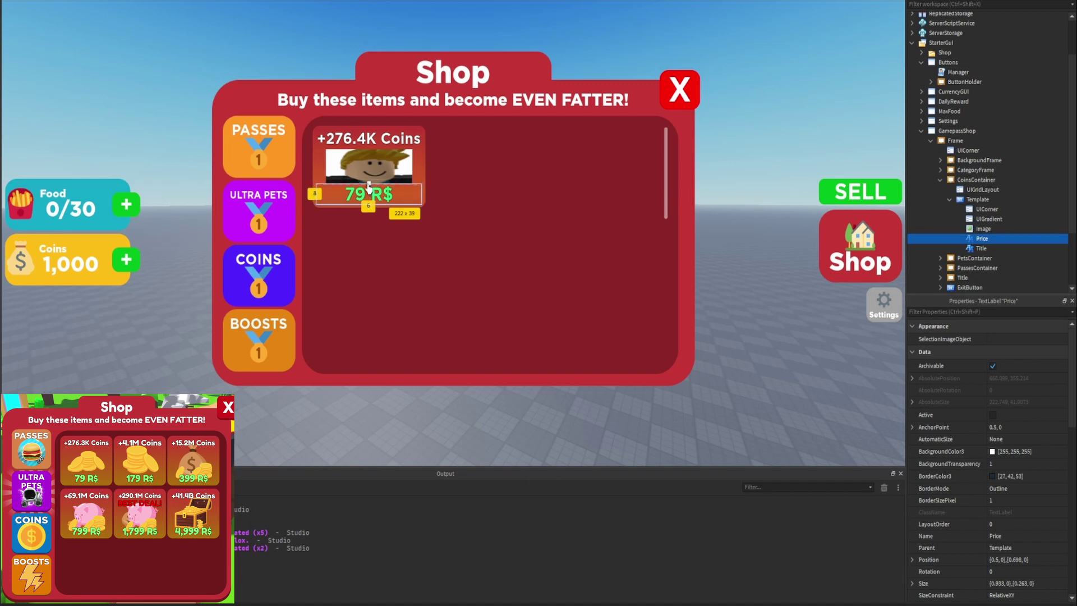
click(783, 99)
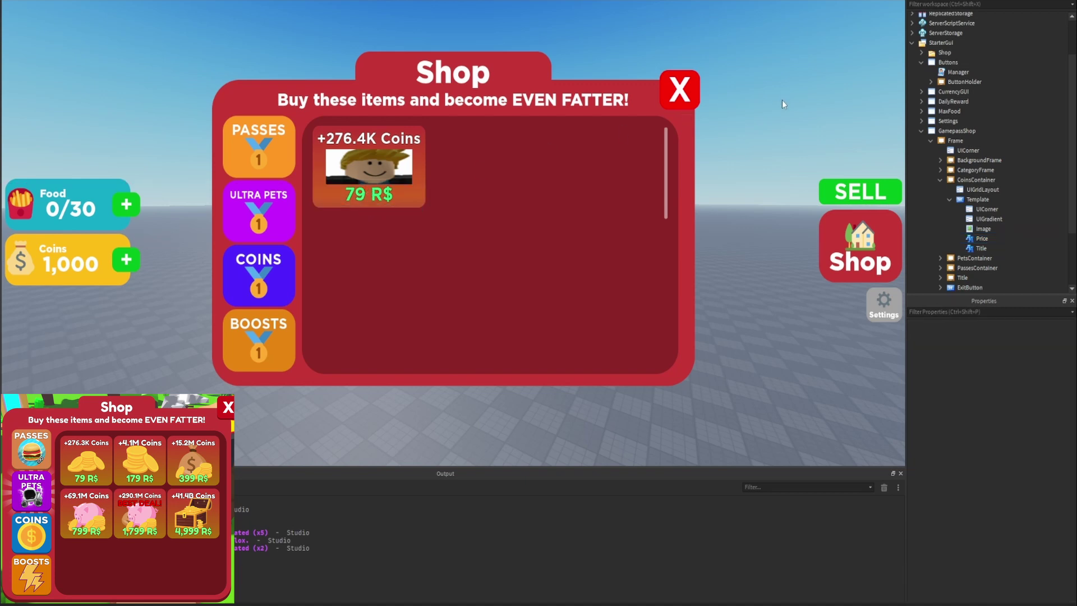
Step: Duplicate the coins Template eight times to preview how the cards fill the grid
click(977, 199)
key(ctrl+d)
key(ctrl+d)
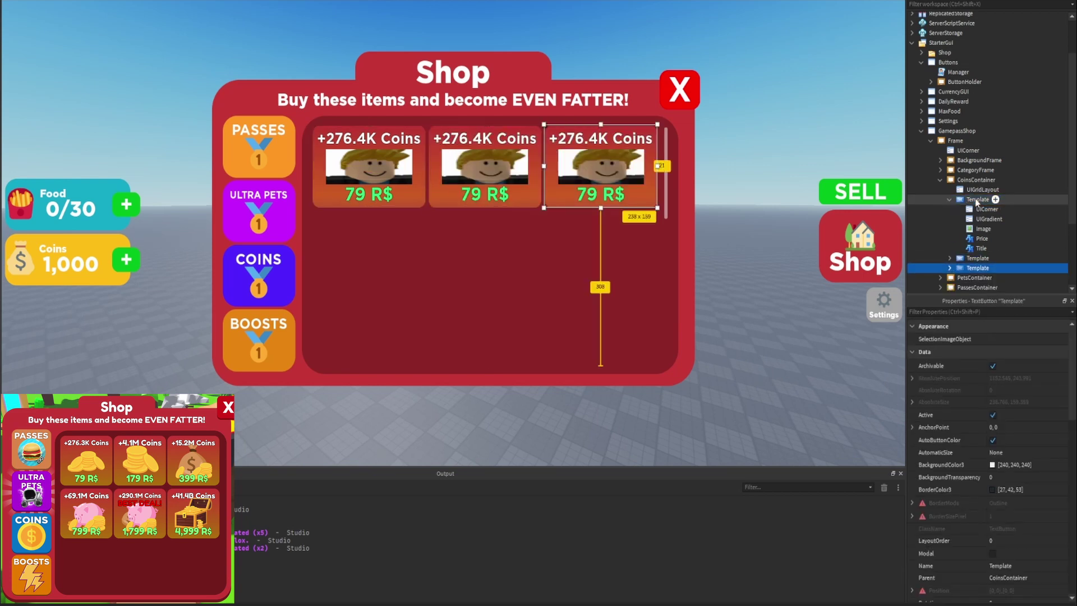
key(ctrl+d)
key(ctrl+d)
key(ctrl+d)
key(ctrl+d)
key(ctrl+d)
key(ctrl+d)
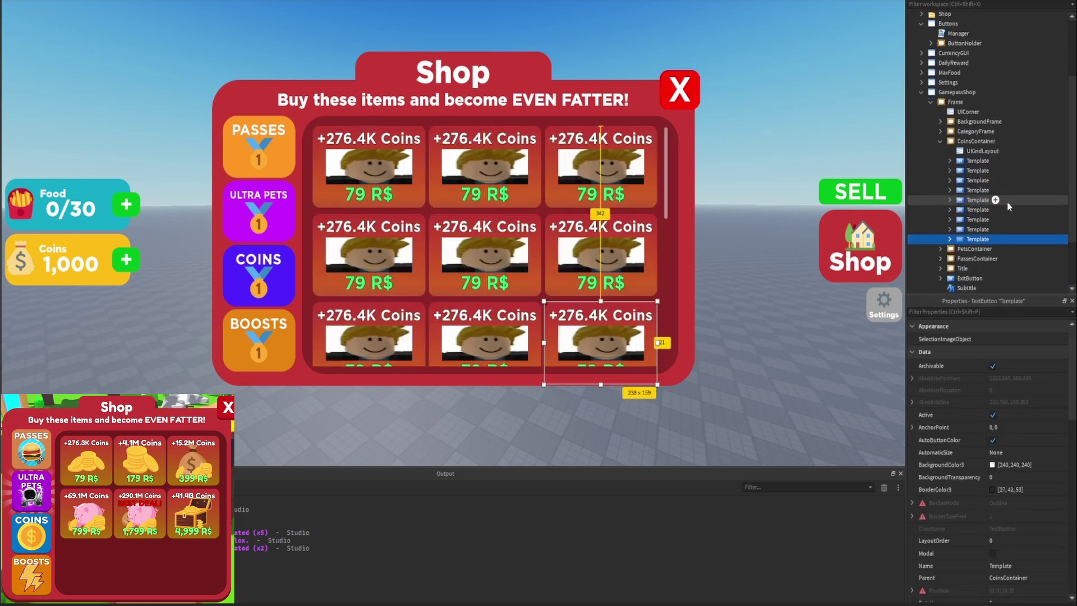
Step: Delete the eight duplicated coins Templates, keeping only the original card
key(Delete)
key(Delete)
key(Delete)
key(Delete)
key(Delete)
key(Delete)
key(Delete)
key(Delete)
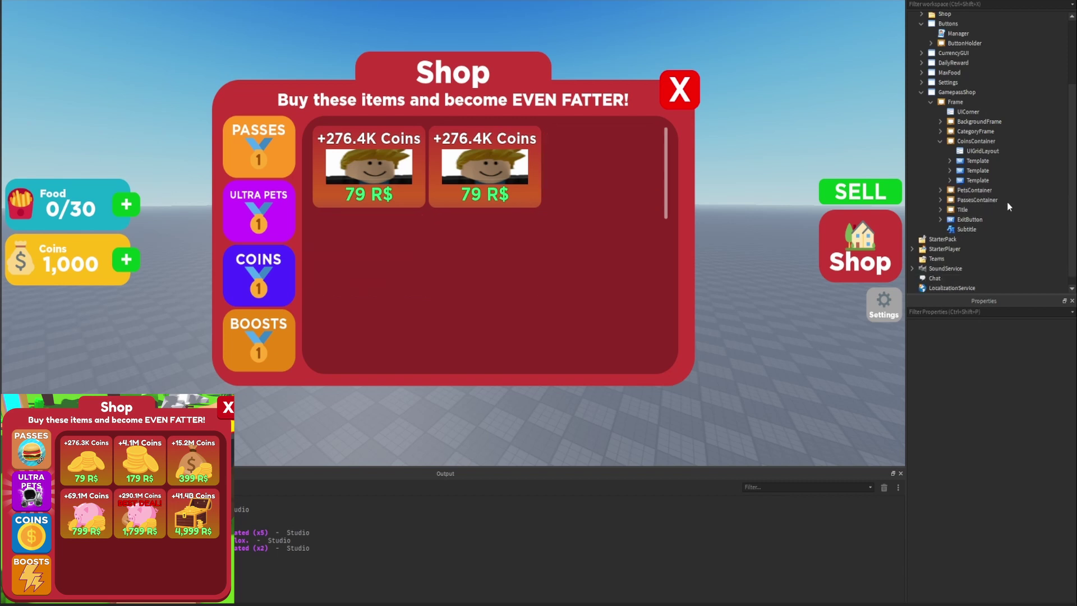
Step: Hide the CoinsContainer by turning off its Visible property
click(987, 312)
text(v)
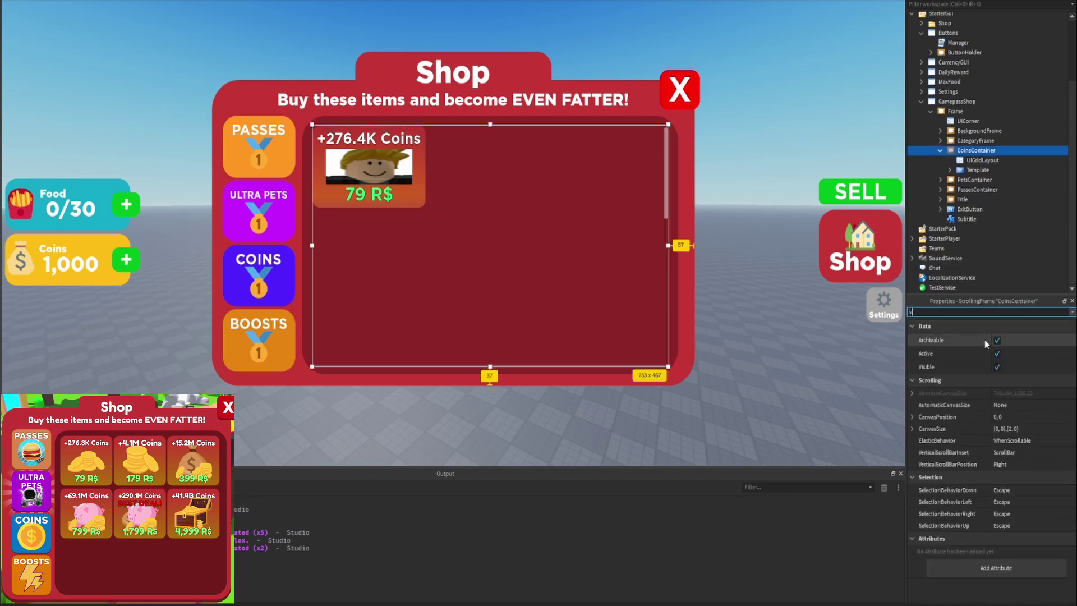
click(997, 367)
click(844, 128)
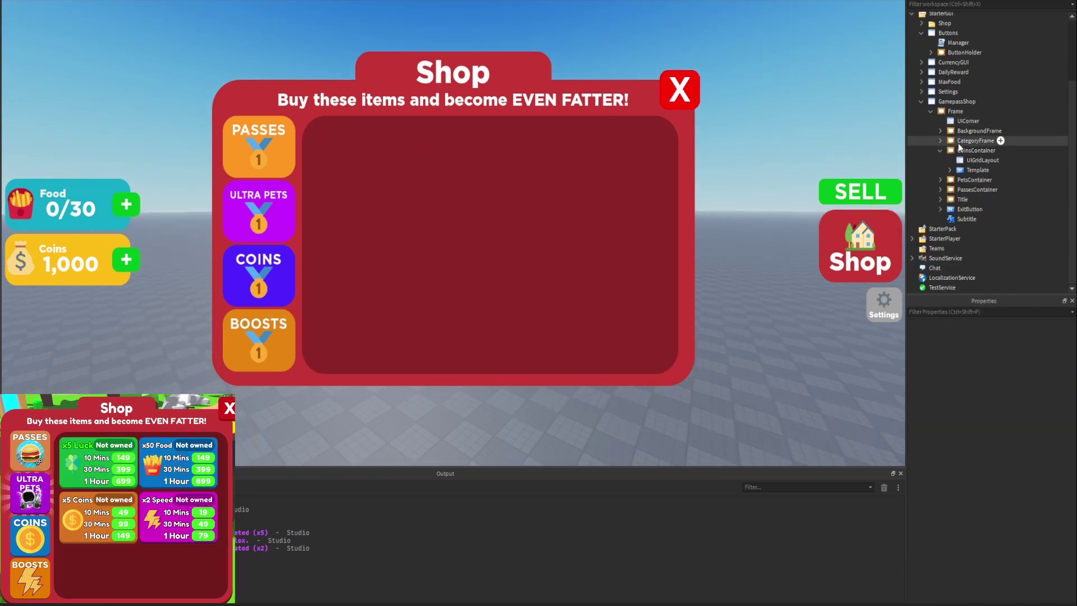
Step: Duplicate the CoinsContainer and rename the copy BoostsContainer
click(940, 150)
click(973, 170)
key(ctrl+d)
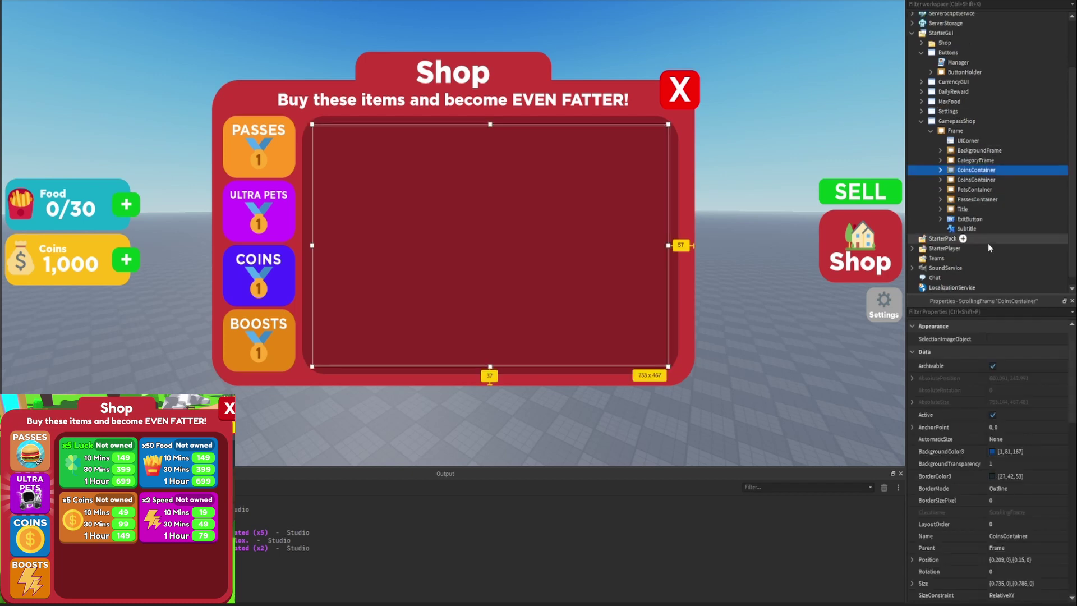
double_click(975, 170)
text(BoostsContainer)
key(Return)
Step: Show the BoostsContainer by turning on its Visible property
key(ctrl+shift+p)
text(v)
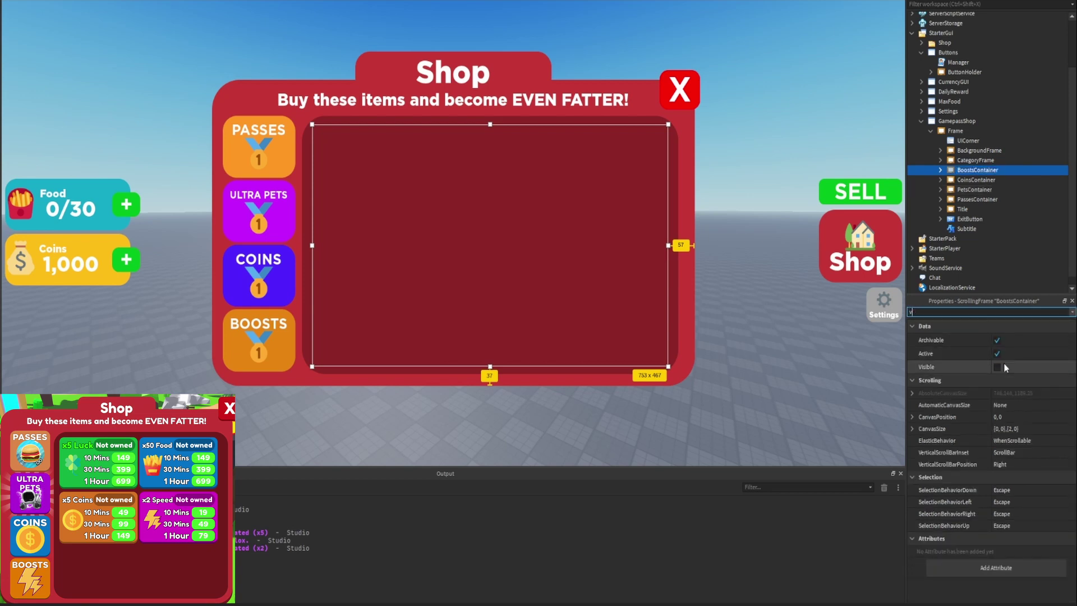
click(996, 366)
Step: Delete the Price label from the BoostsContainer's Template card
click(963, 252)
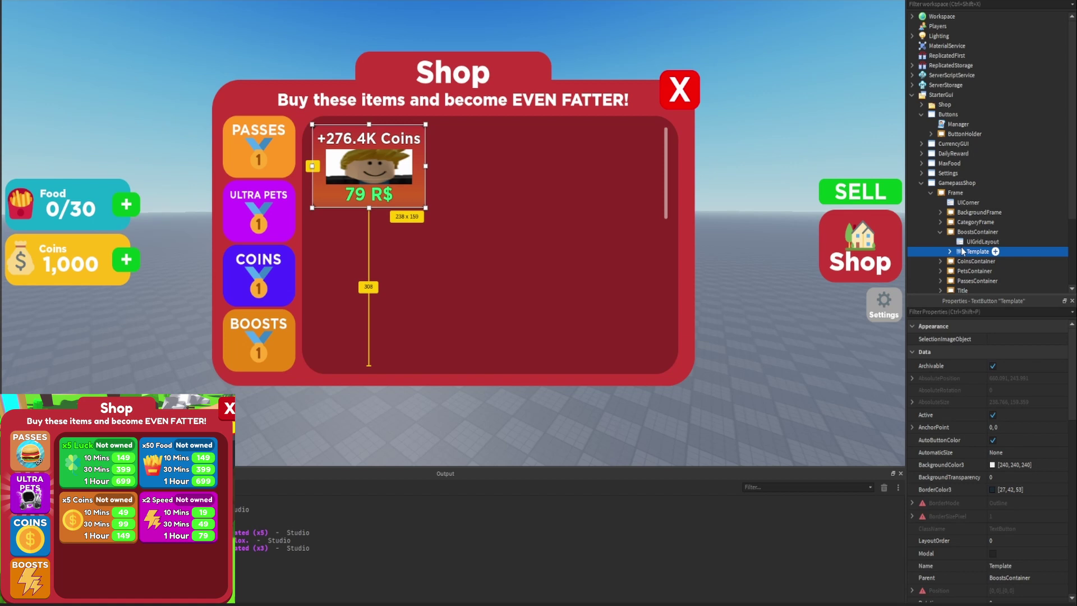
click(948, 253)
scroll(949, 253, down, 1)
click(979, 262)
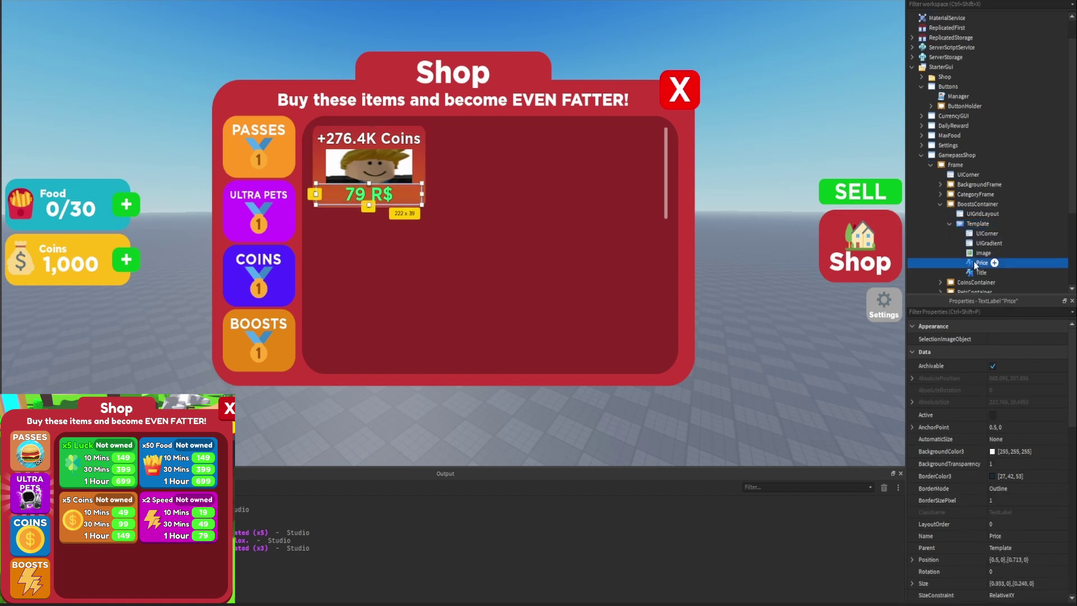
key(Delete)
Step: Resize the boost card's Image to about 100 x 94 and place it in the card's lower-left corner
click(980, 252)
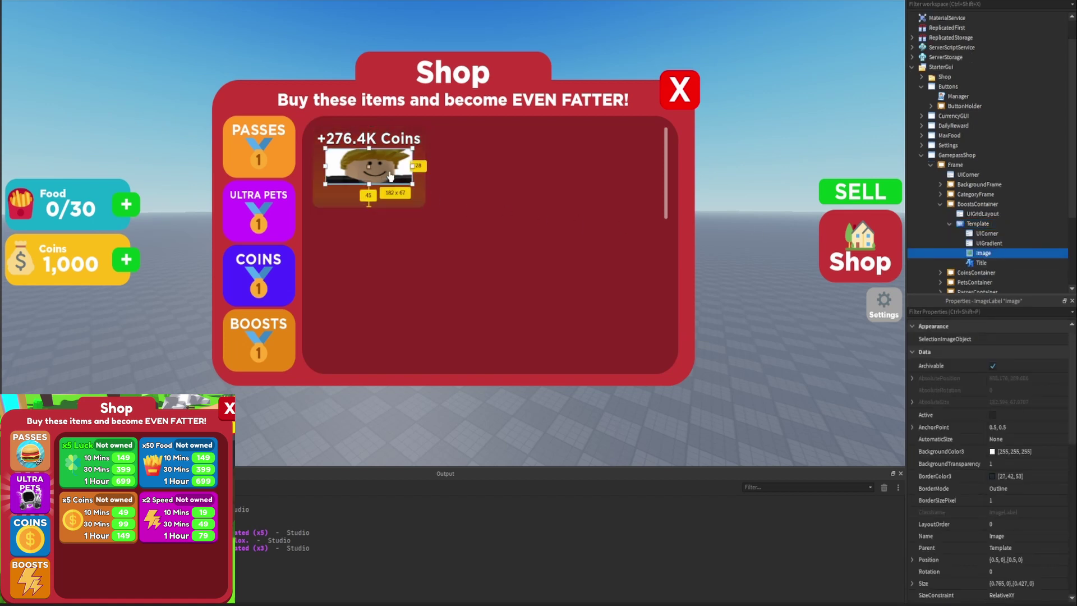
drag(323, 174, 315, 167)
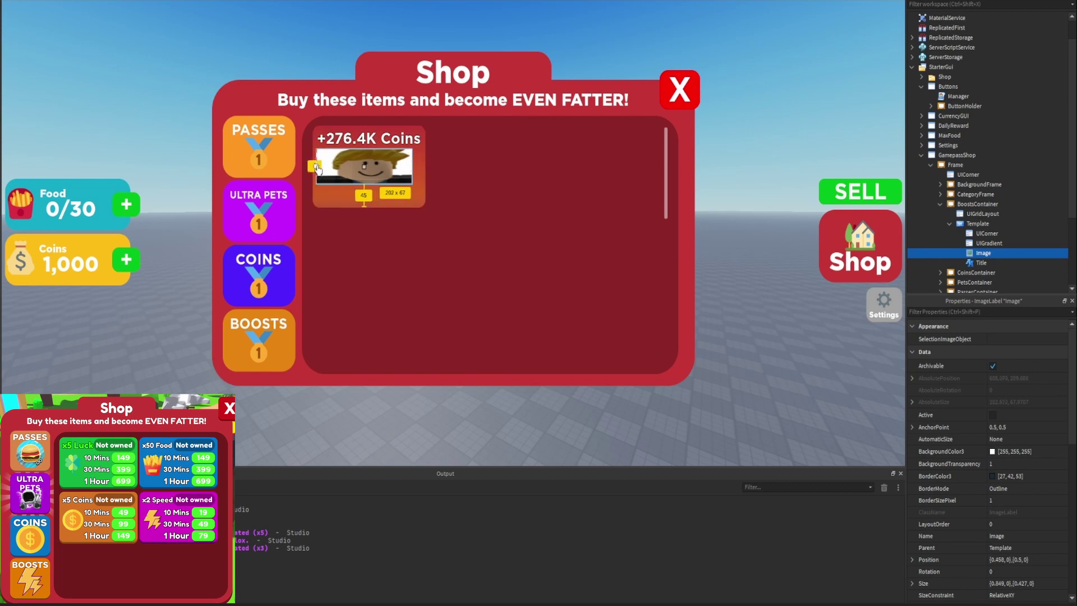
drag(412, 168, 366, 153)
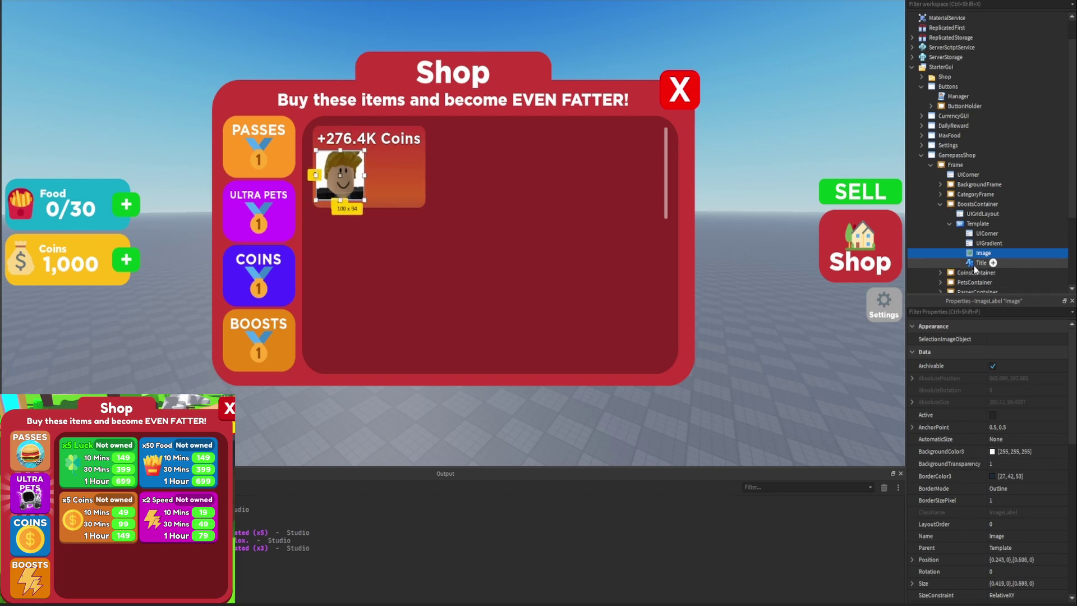
Step: Narrow the boost card's Title label to about 129 x 36 and set its text to "x5 Luck"
click(387, 139)
drag(423, 143, 380, 144)
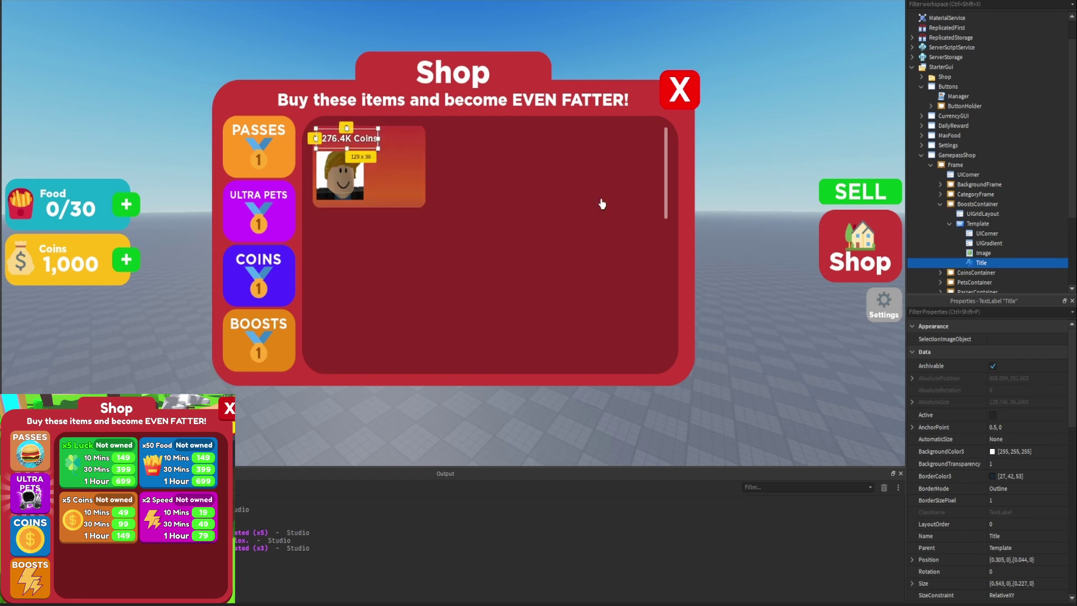
click(964, 311)
text(text)
click(1018, 364)
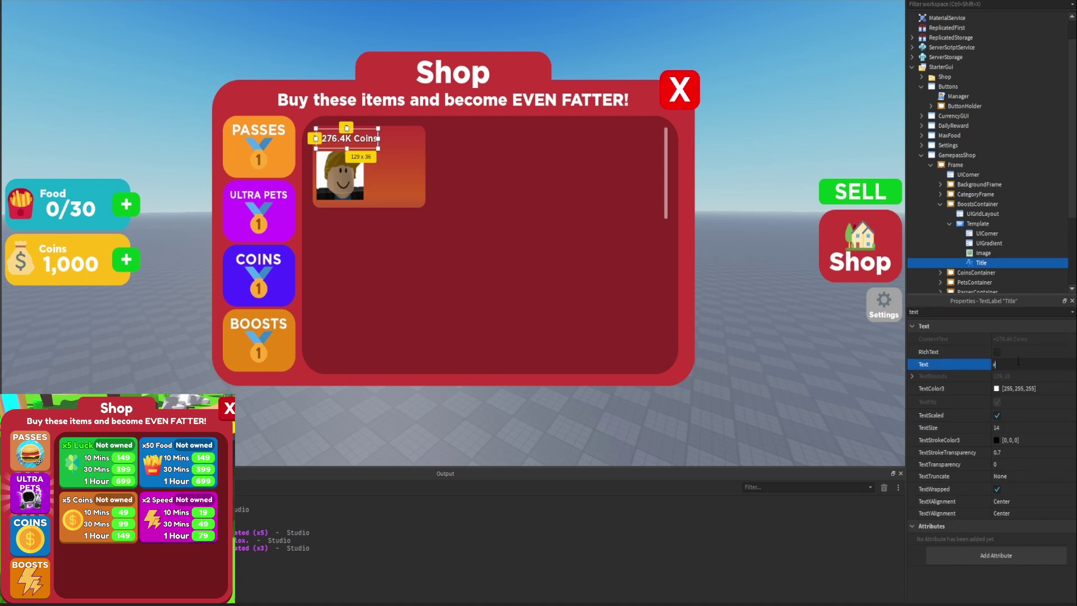
text(x5 K)
key(BackSpace)
Step: Insert a Frame into the boost Template card and name it Status
click(995, 223)
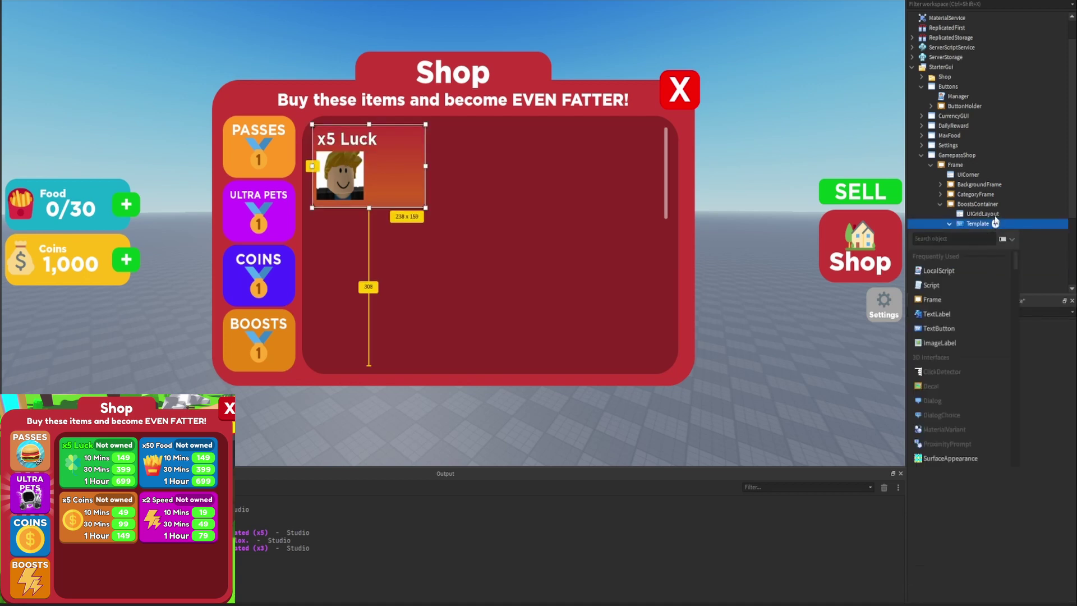
text(fr)
key(Return)
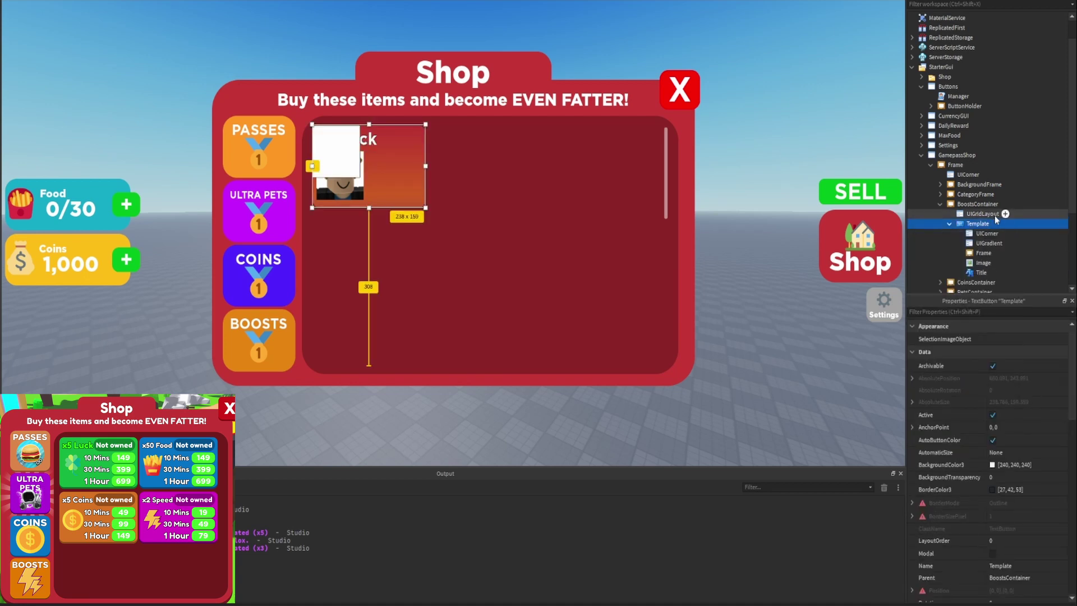
double_click(980, 253)
text(Stat)
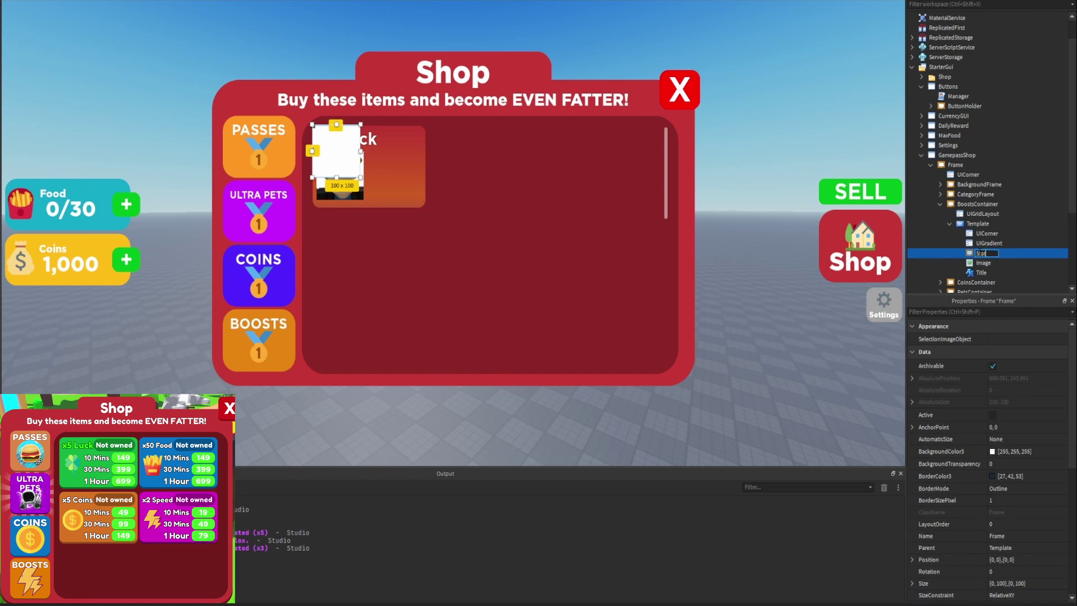
text(us)
Step: Resize the Status frame to about 84 x 36 and place it beside the Title in the boost card's upper-right corner
click(980, 311)
text(size)
click(1012, 375)
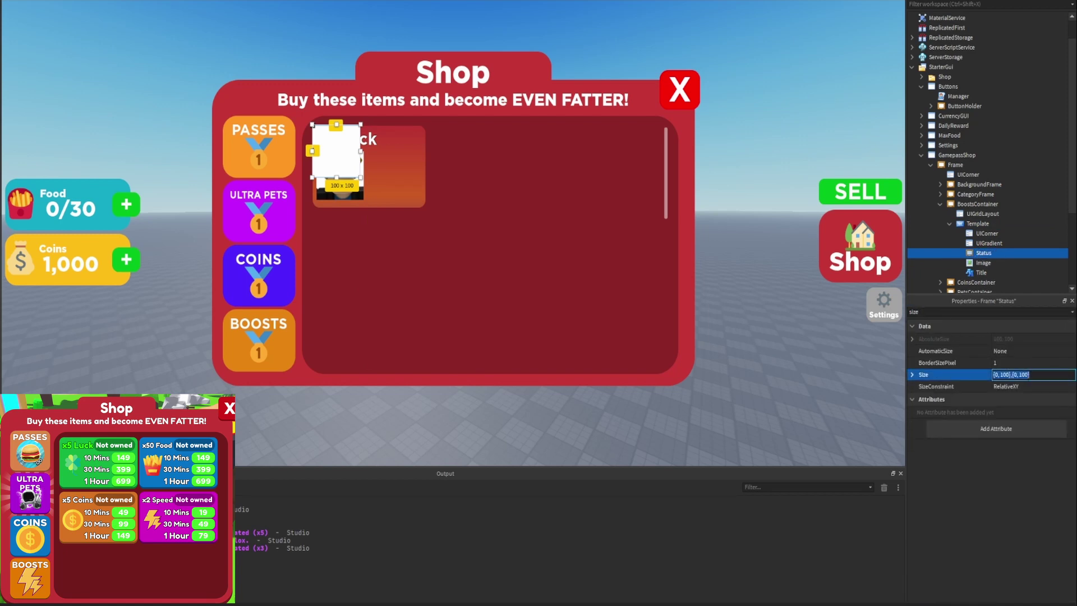
text(.5,m0)
key(Return)
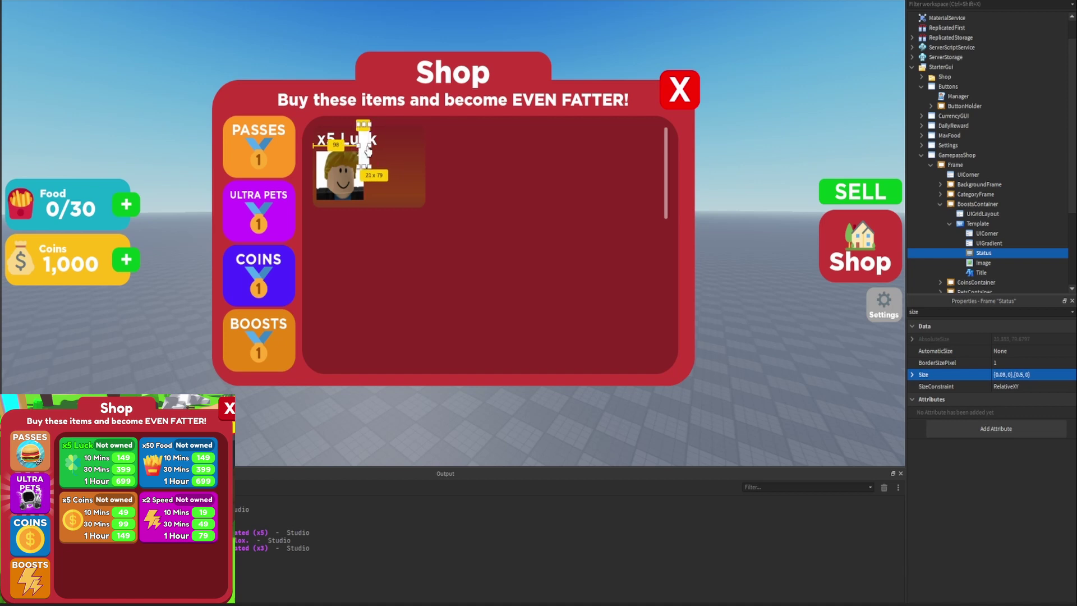
drag(371, 149, 391, 128)
drag(357, 167, 421, 139)
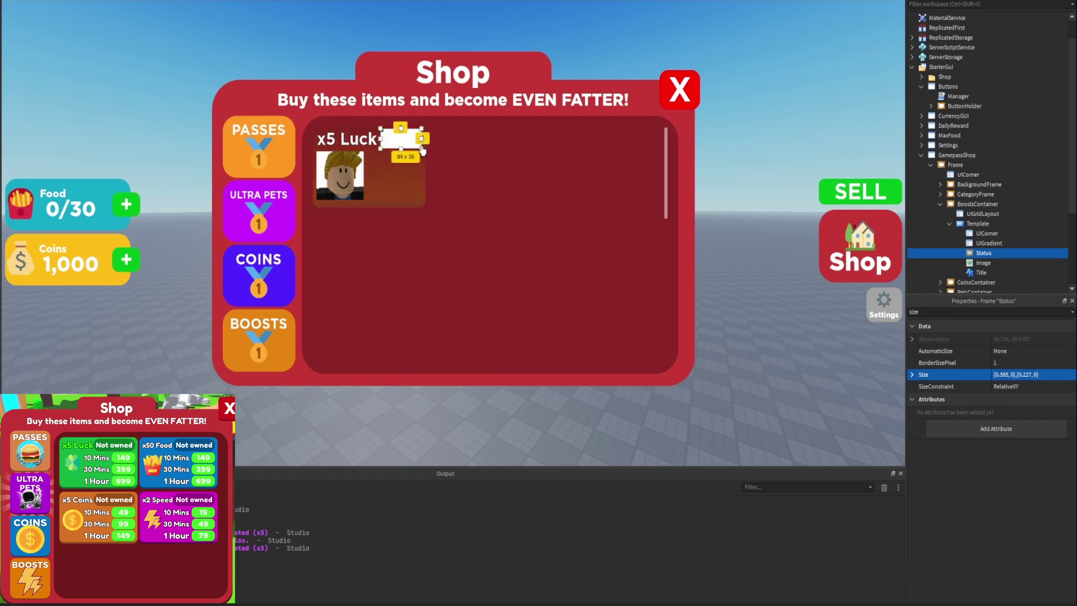
Step: Duplicate the boost card's UICorner into the Status frame and set the copy's CornerRadius to 0.3, 0
click(986, 233)
key(ctrl+d)
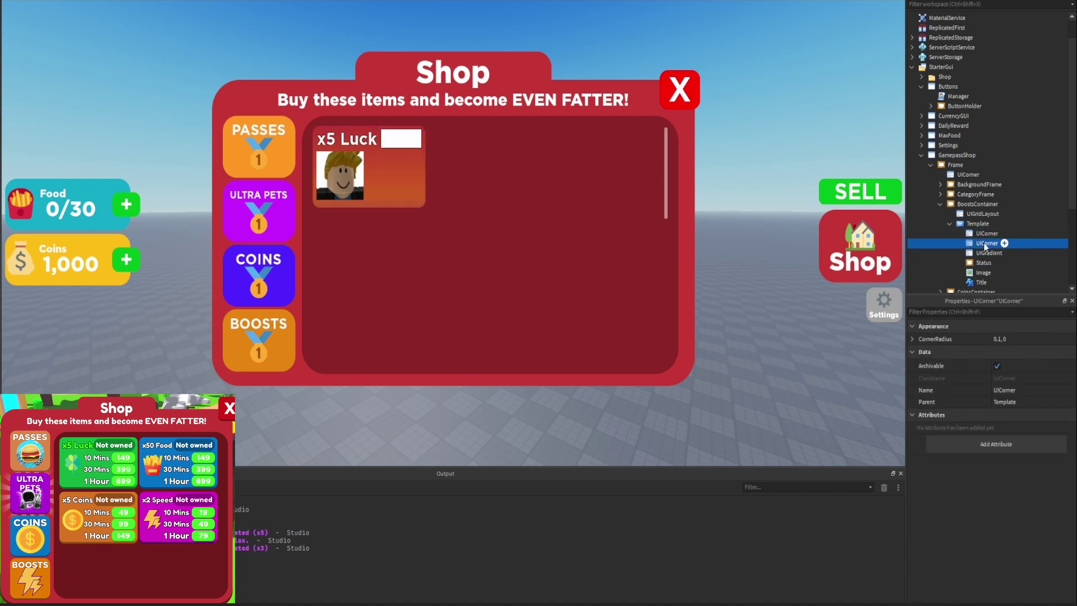
drag(995, 243, 990, 261)
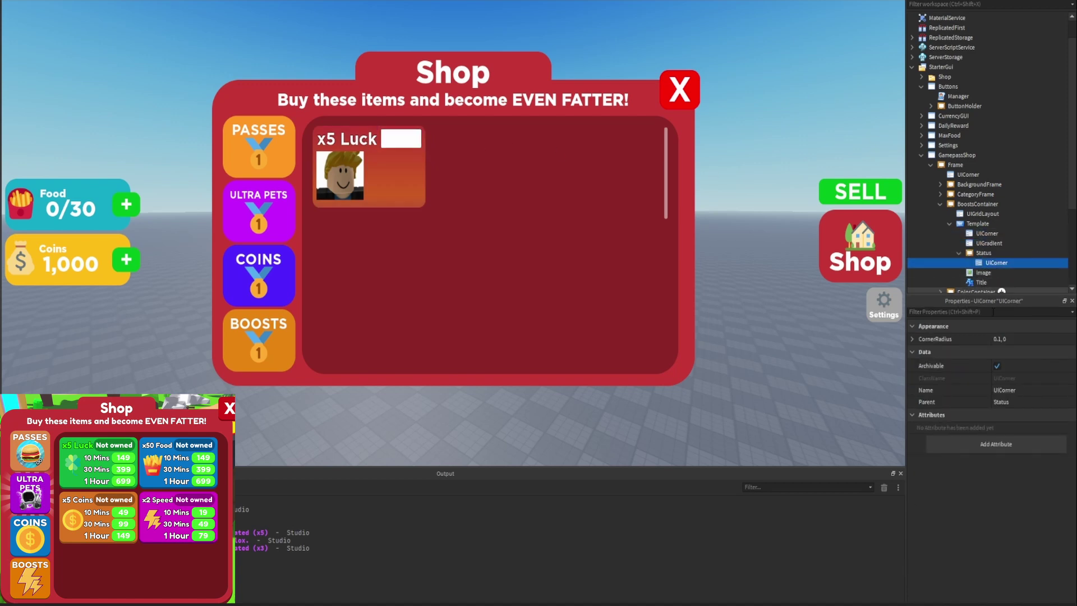
click(1001, 339)
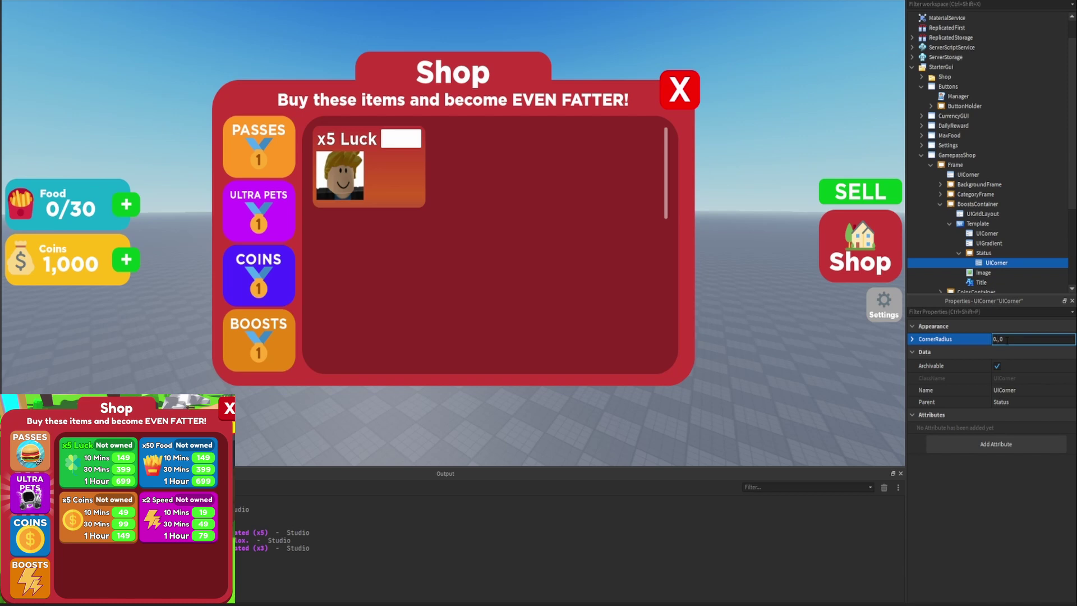
text(3)
key(Return)
Step: Set the Status frame's BackgroundColor3 to grey 125, 125, 125
click(981, 257)
click(990, 312)
text(bac)
click(996, 339)
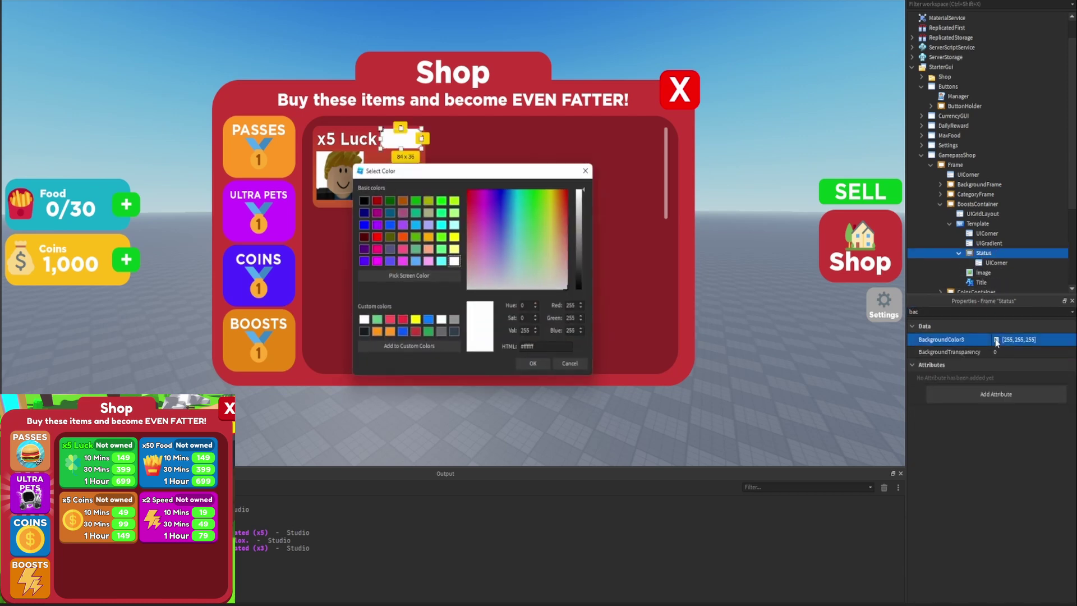
drag(582, 243, 585, 240)
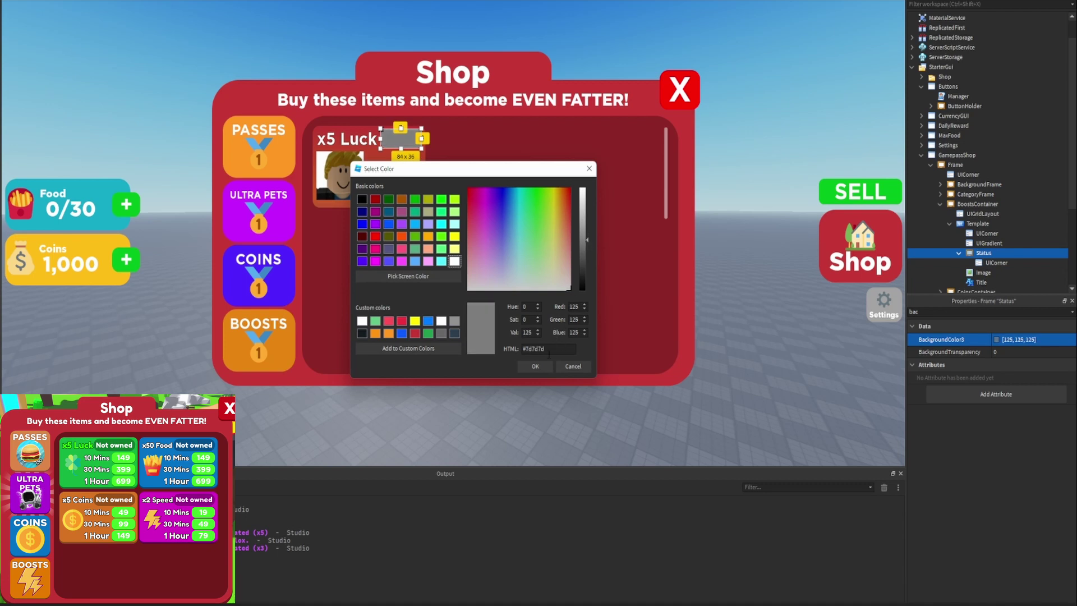
click(535, 366)
click(775, 110)
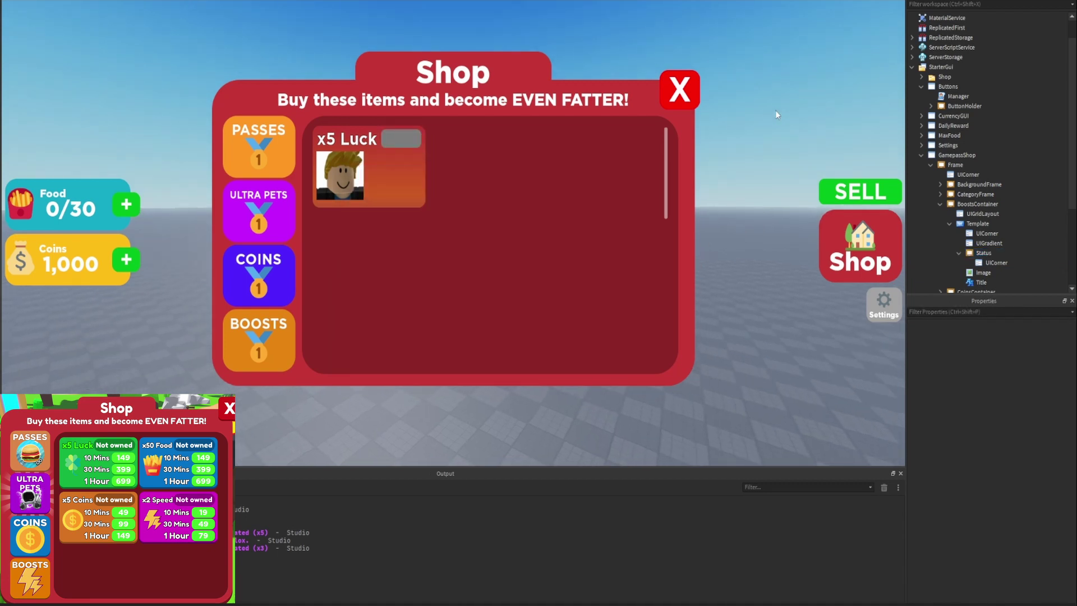
Step: Duplicate the boost card's Title label and move the copy into the Status frame
scroll(997, 224, down, 1)
click(980, 254)
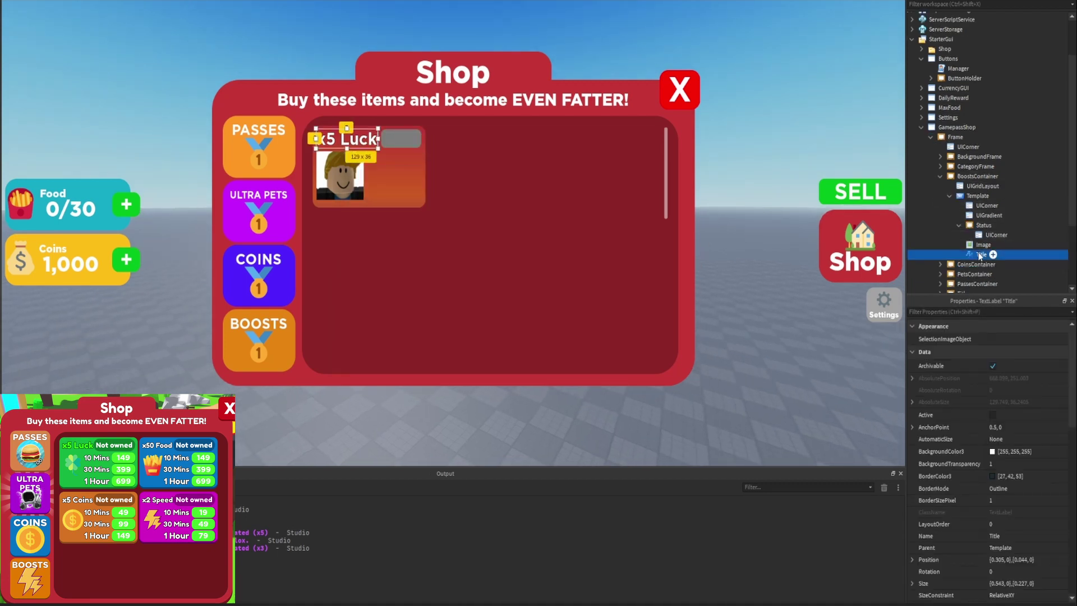
key(ctrl+d)
drag(981, 264, 984, 225)
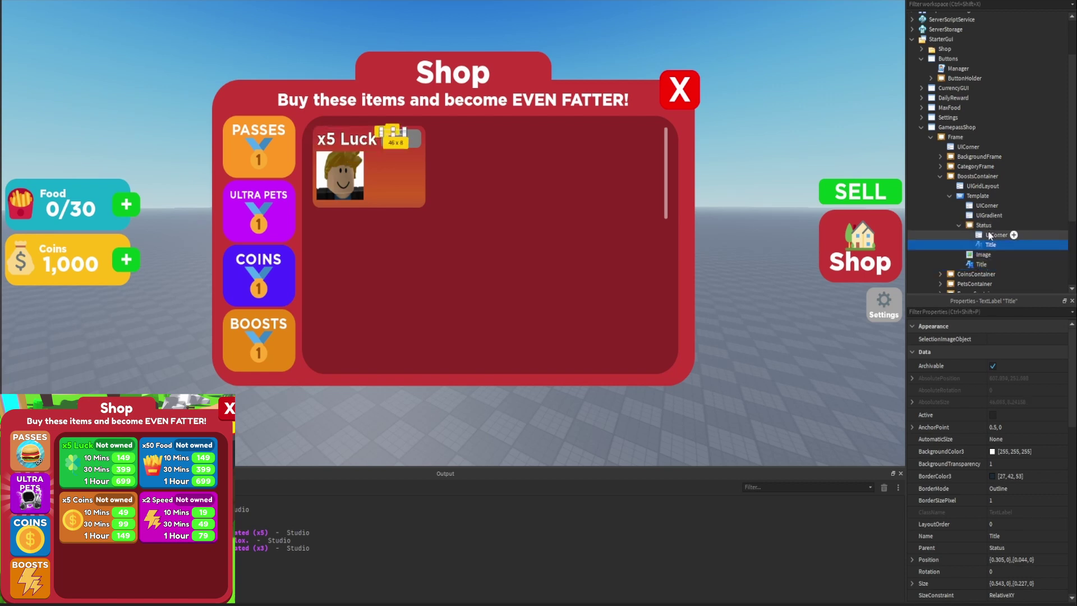
Step: Set the copied label's Position to 0,0,0,0 and its Size to 1,0,1,0 so it fills the Status frame
click(995, 311)
text(po)
click(1032, 363)
text(0,0,0)
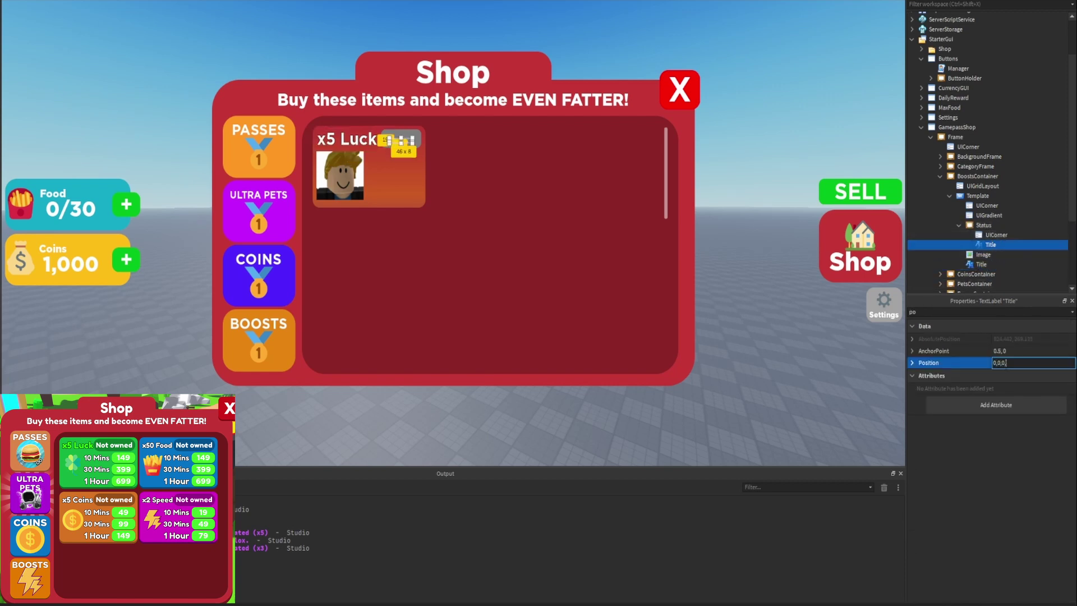
text(,0)
key(Return)
double_click(995, 312)
text(size)
click(1007, 374)
text(1,0,)
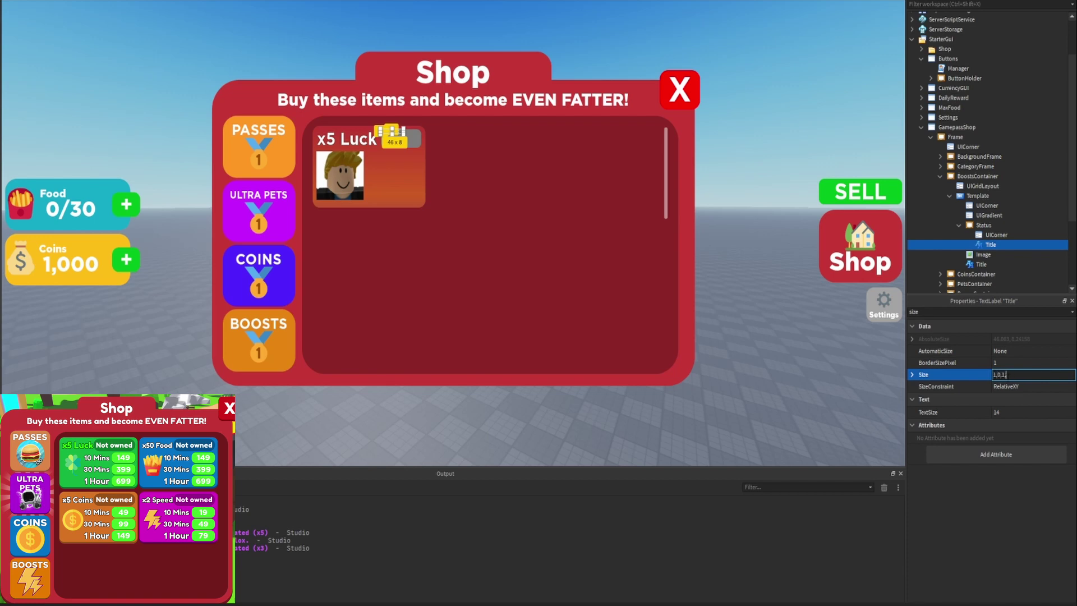
text(1,0)
key(Return)
Step: Set the copied label's text to "Not owned" and its TextStrokeTransparency to 1
double_click(994, 311)
text(text)
click(1004, 364)
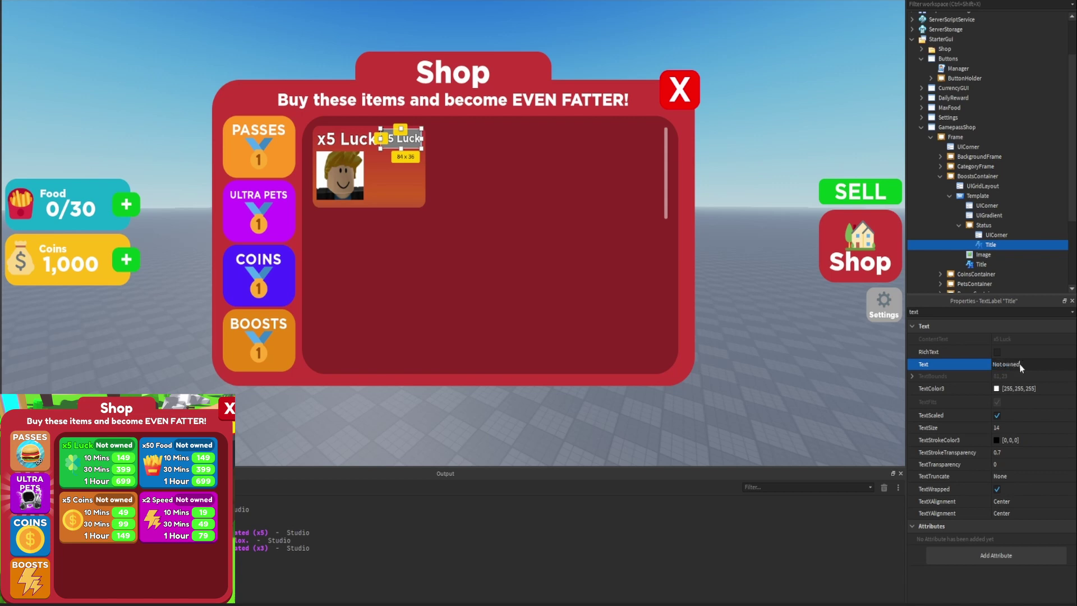
key(Return)
click(1032, 452)
text(1)
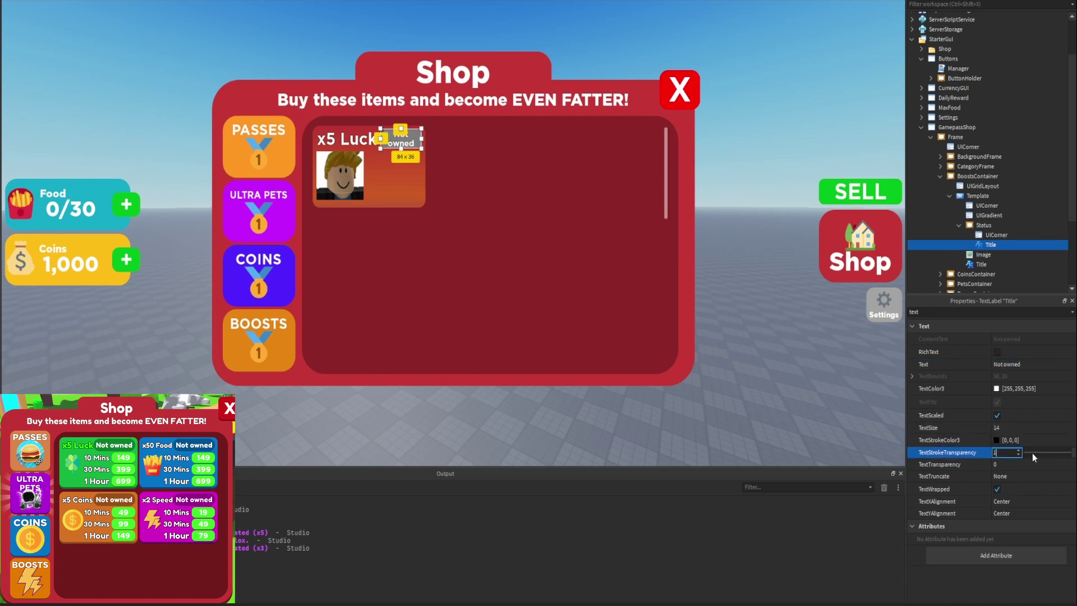
key(Return)
click(814, 161)
Step: Rename the label inside the Status frame as Status and collapse the frame in the object tree
click(991, 247)
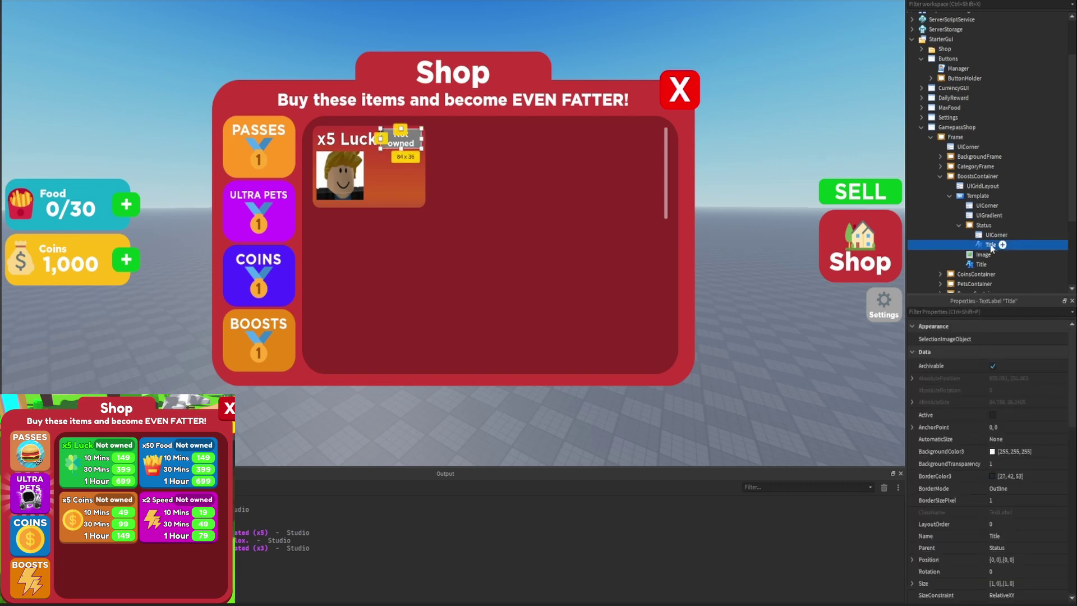
click(990, 245)
text(Status)
key(Return)
click(959, 225)
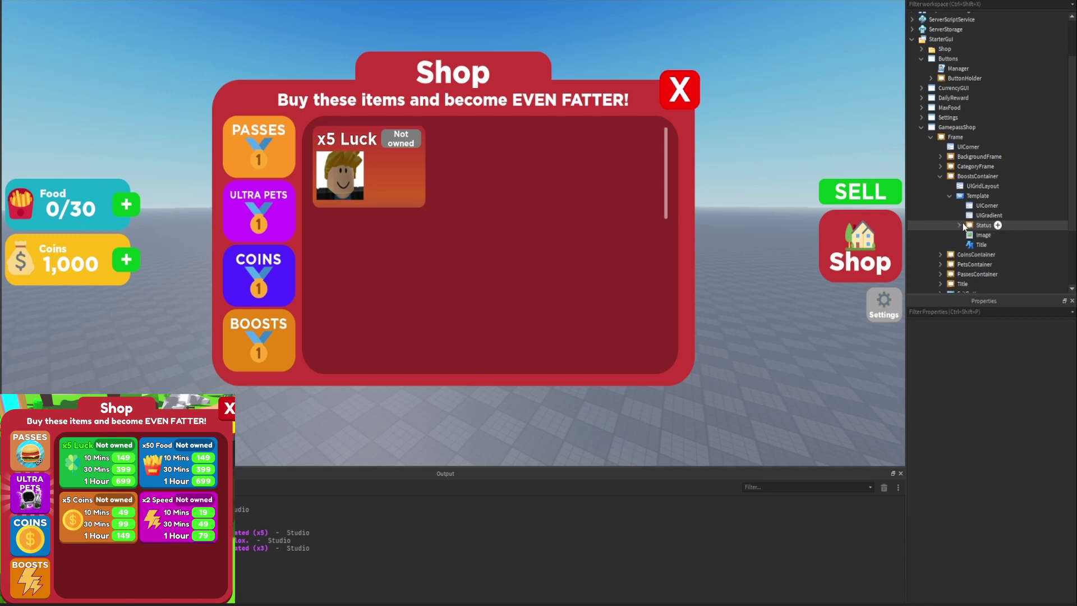
Step: Narrow the boost card's Title to about 121 x 36 and widen the Status frame toward it
click(981, 245)
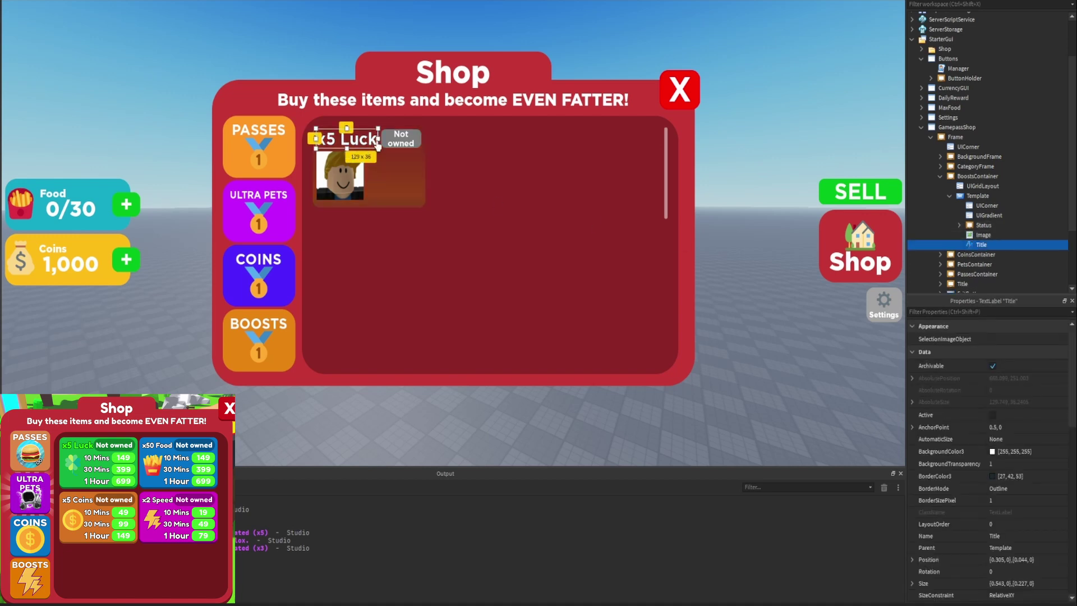
drag(379, 143, 375, 142)
click(959, 225)
click(959, 225)
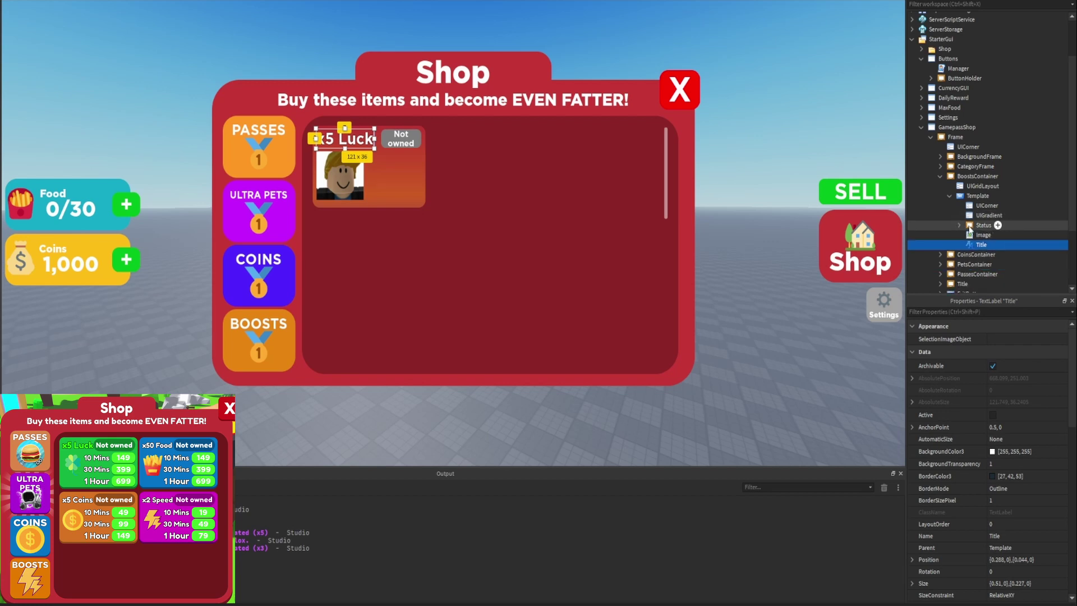
click(975, 224)
drag(381, 143, 377, 143)
click(636, 42)
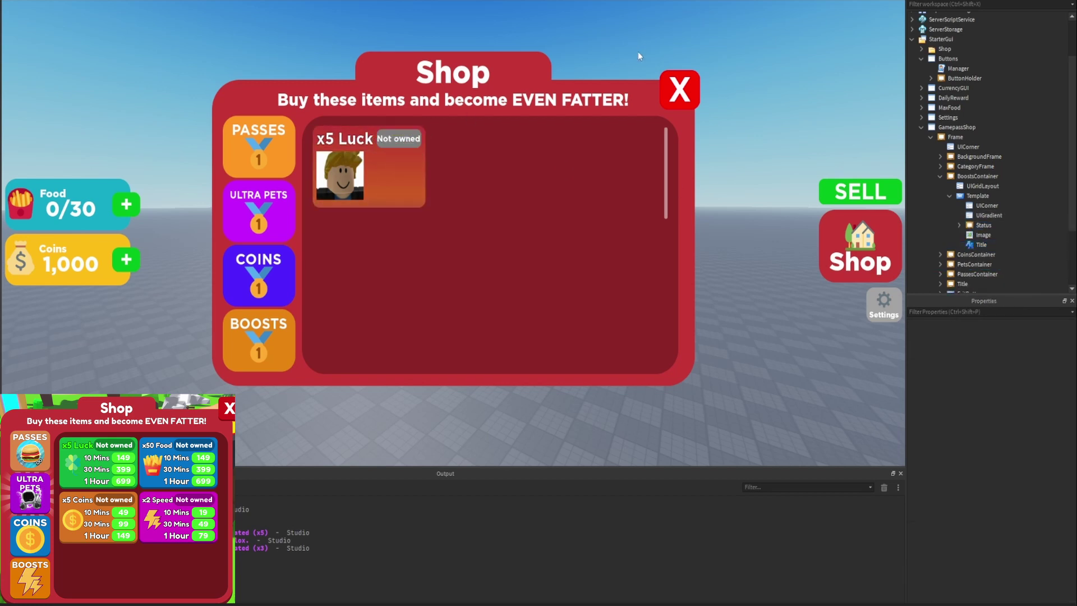
Step: Set the BoostsContainer UIGridLayout's CellSize to {0.45, 0},{0.134, 0}
click(982, 186)
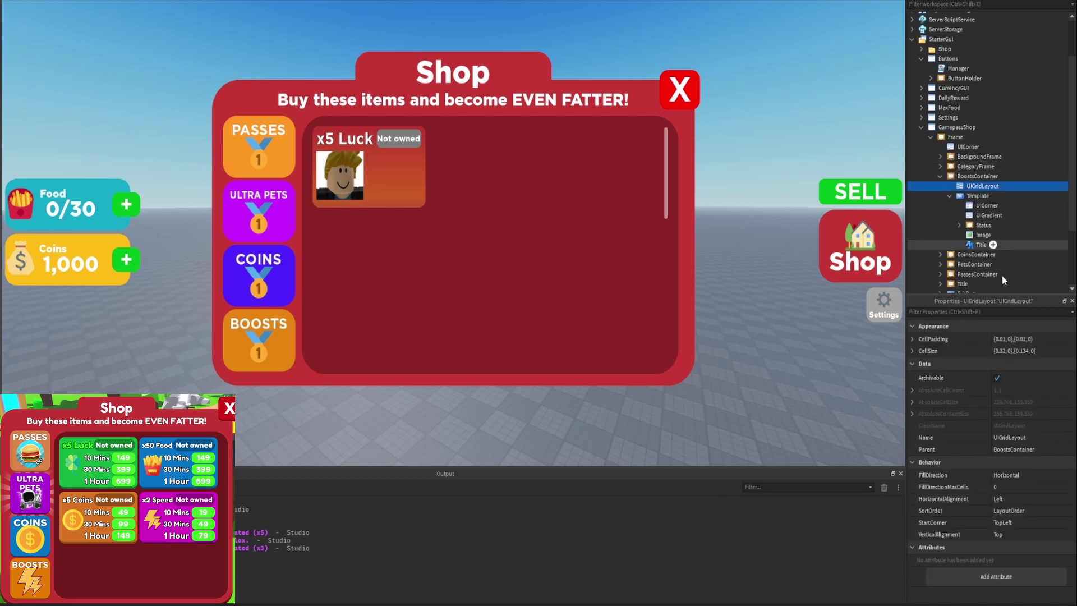
double_click(1000, 350)
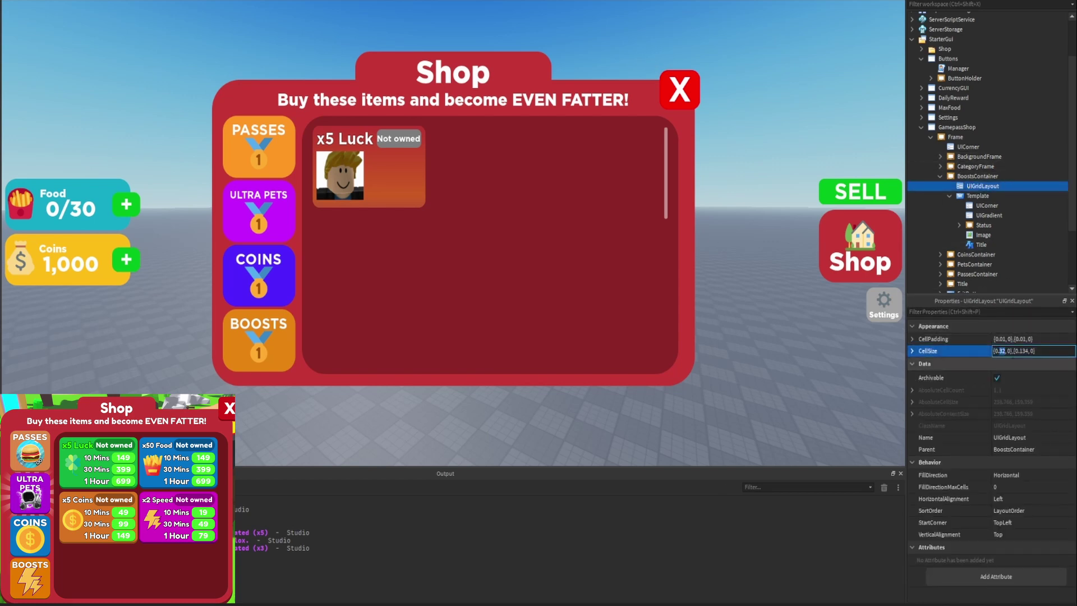
text(45)
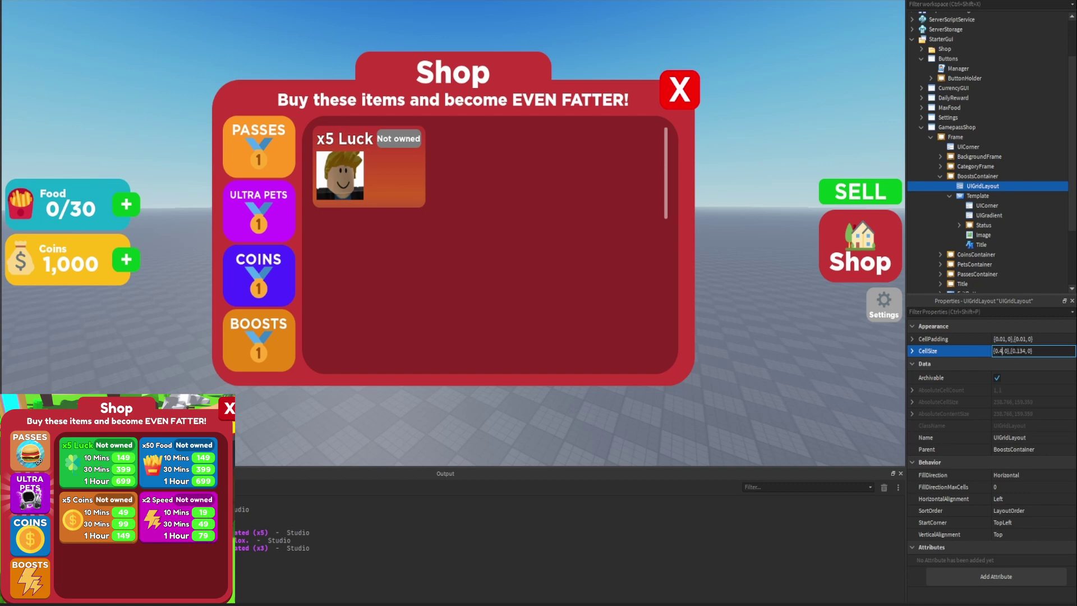
key(Return)
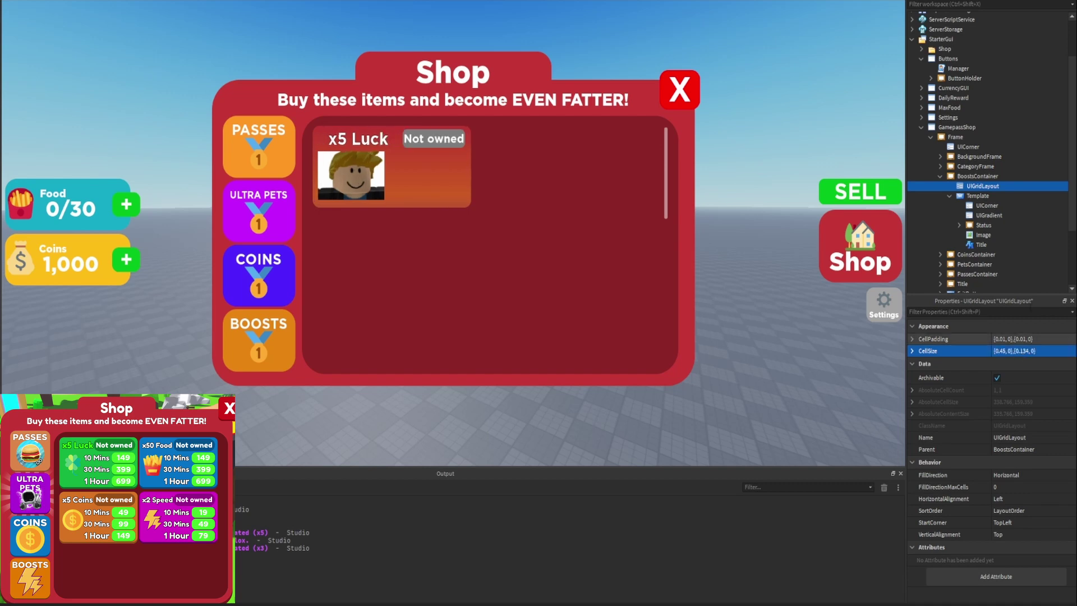
Step: Duplicate the boost Template card three times to preview a two-by-two grid
click(949, 195)
click(963, 197)
key(ctrl+d)
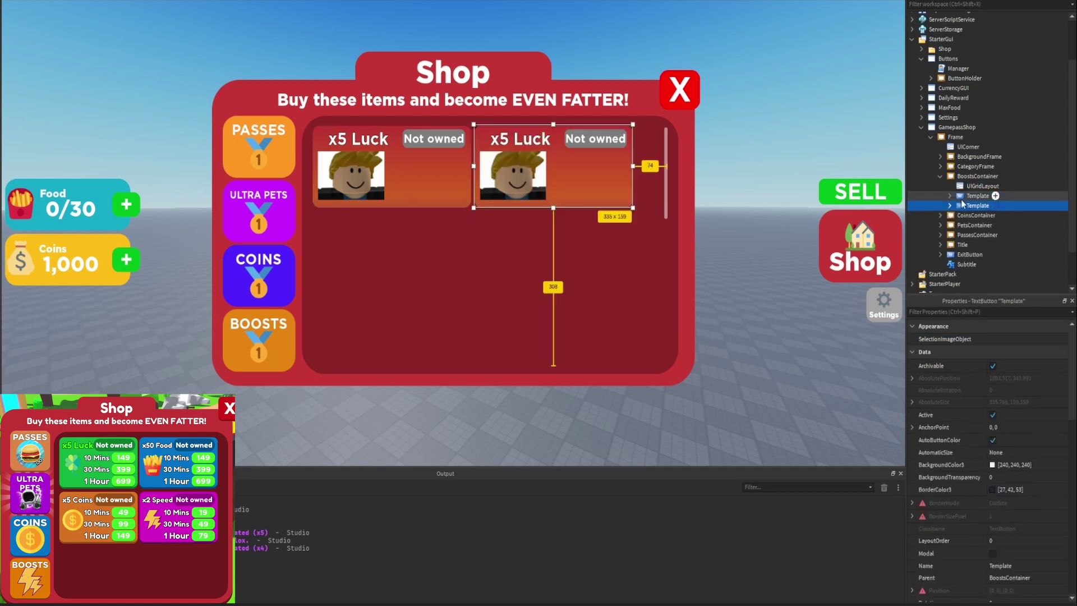
key(ctrl+d)
key(ctrl+d)
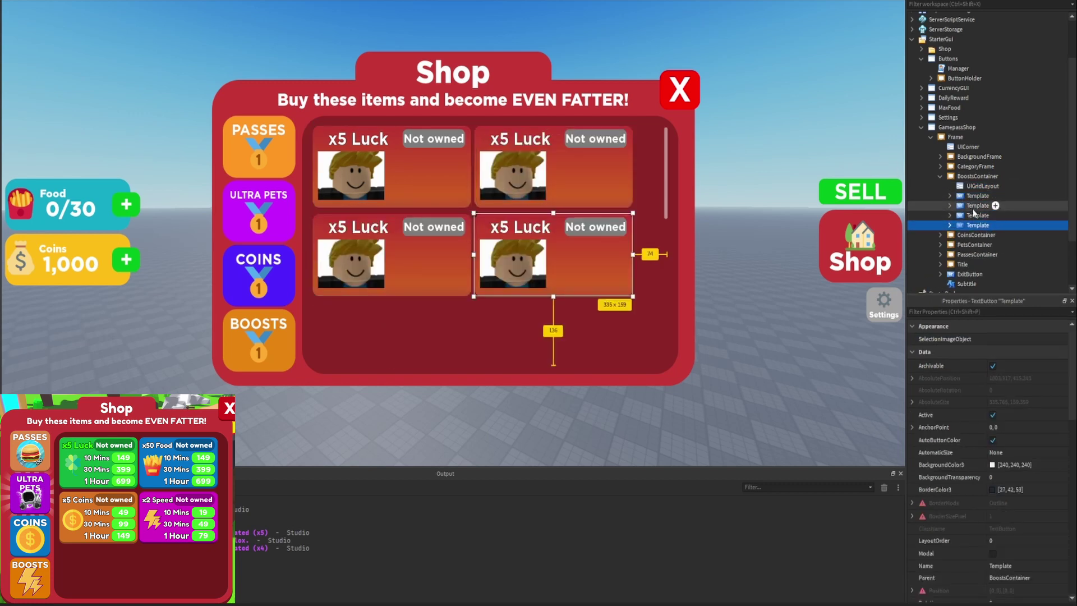
Step: Set the BoostsContainer UIGridLayout's HorizontalAlignment to Center and its horizontal CellSize scale to 0.475
click(973, 187)
click(1006, 499)
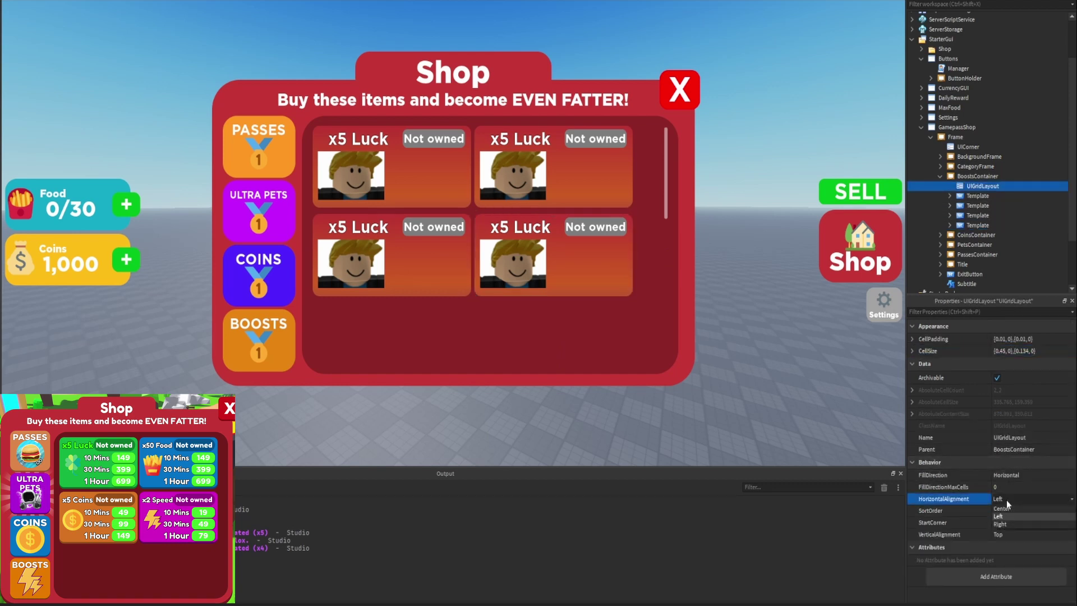
click(1008, 510)
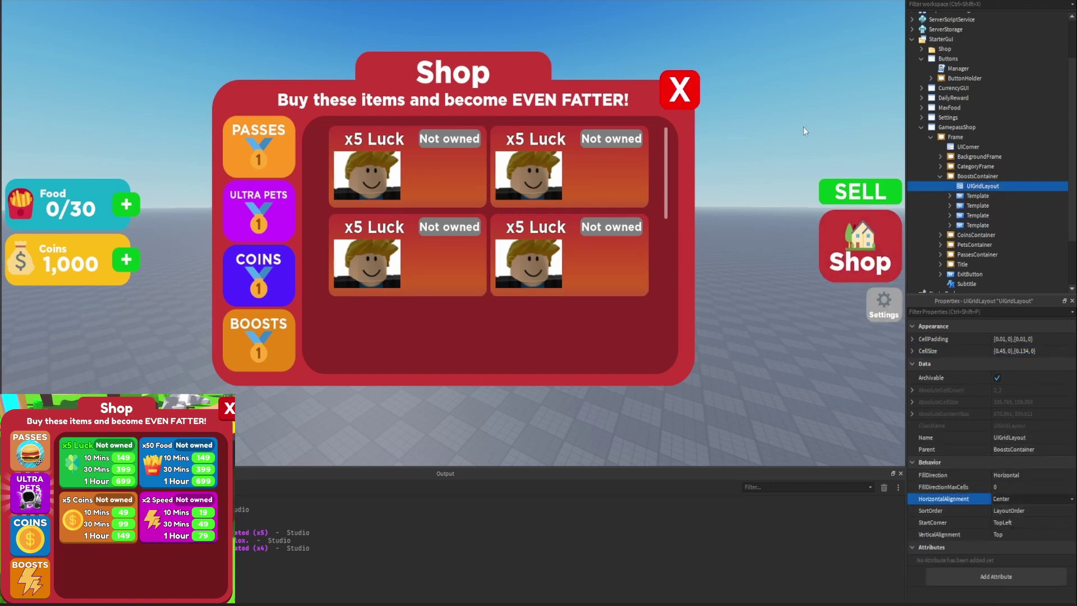
double_click(1006, 350)
text(475)
key(Return)
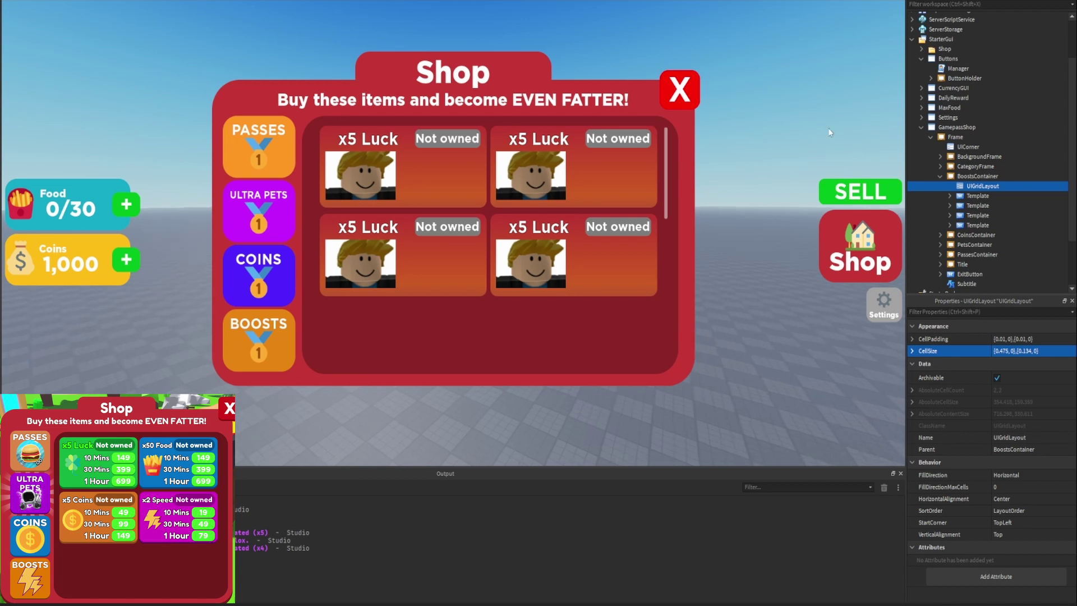
Step: Delete the three duplicate Template cards from the BoostsContainer
click(978, 205)
shift+click(977, 225)
key(Delete)
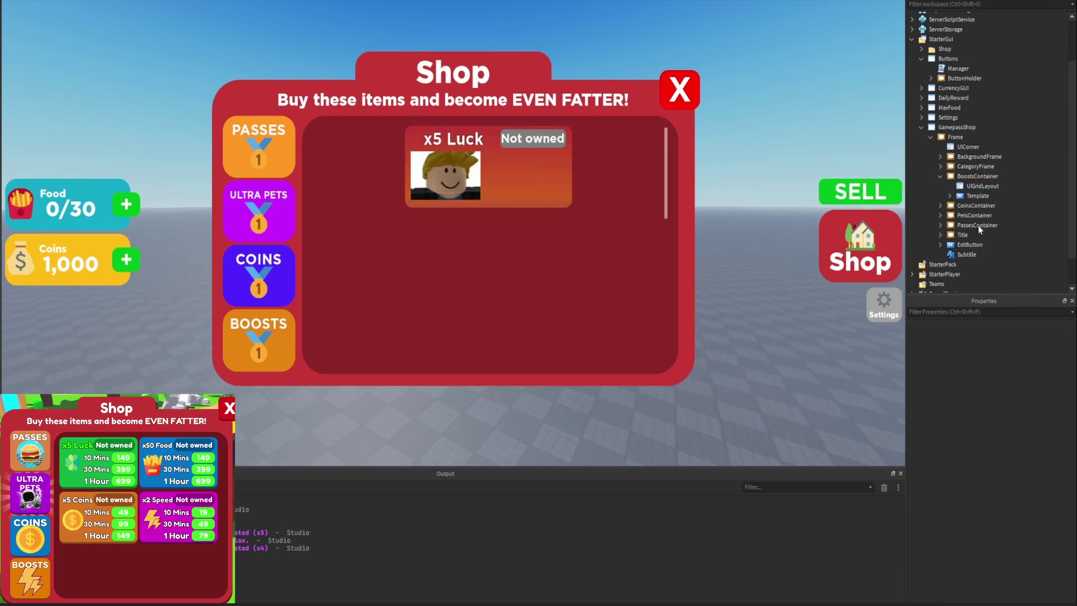
Step: Delete the UIGradient from the BoostsContainer's Template card
click(976, 196)
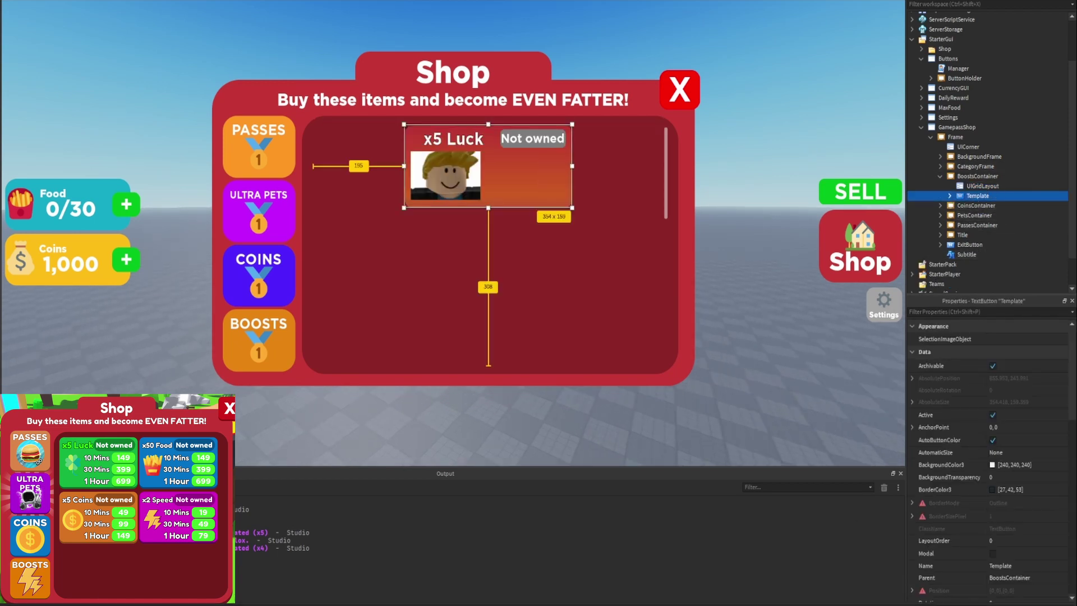
click(949, 195)
click(987, 215)
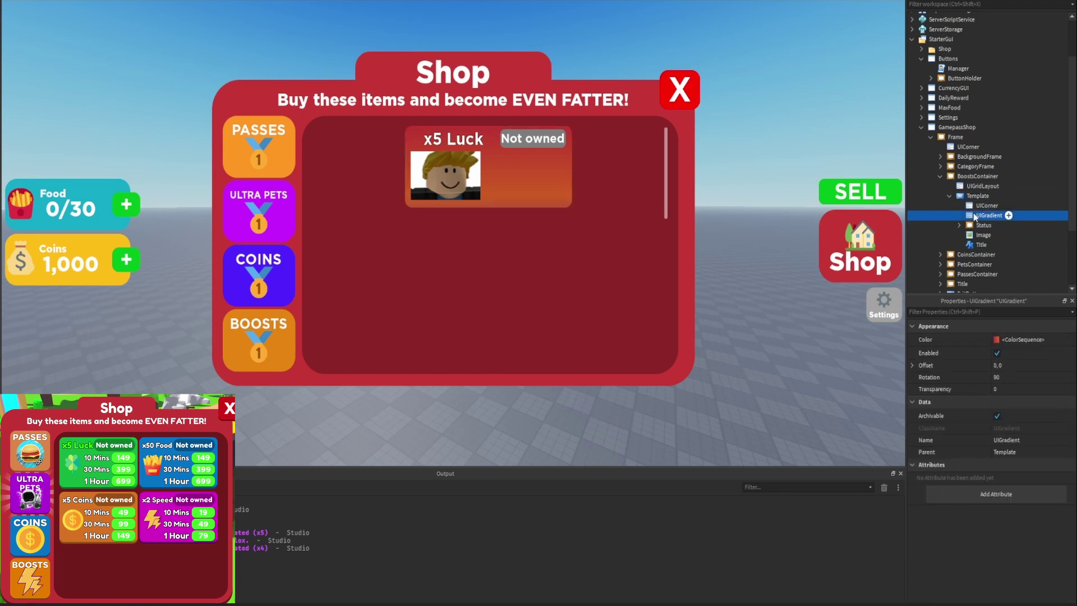
key(Delete)
Step: Set the boost Template card's BackgroundColor3 to bright green 28, 240, 4
click(954, 195)
click(954, 312)
text(bac)
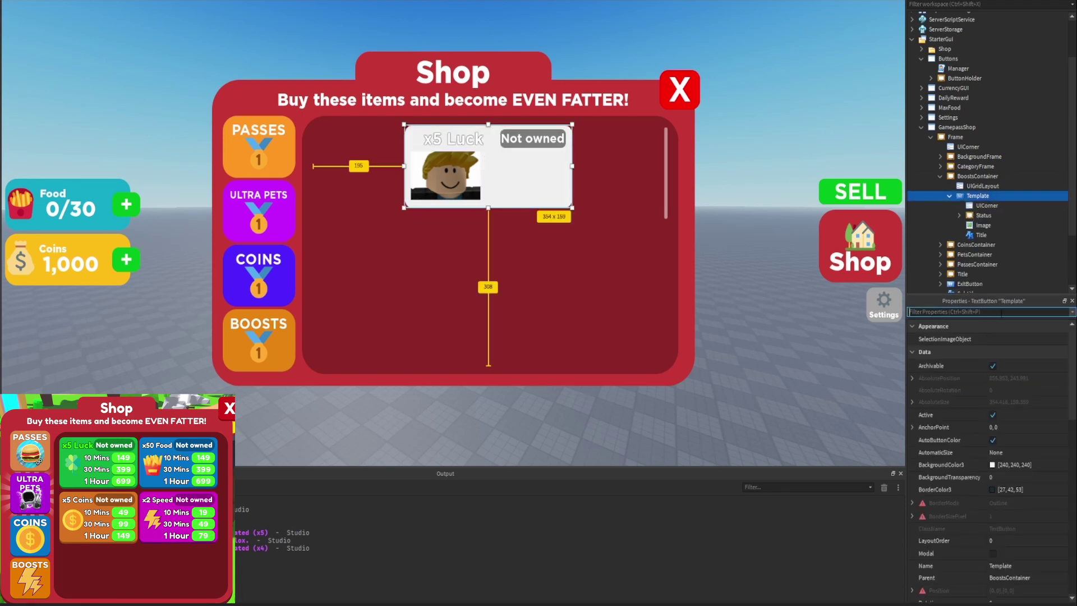
click(996, 340)
drag(563, 213, 538, 191)
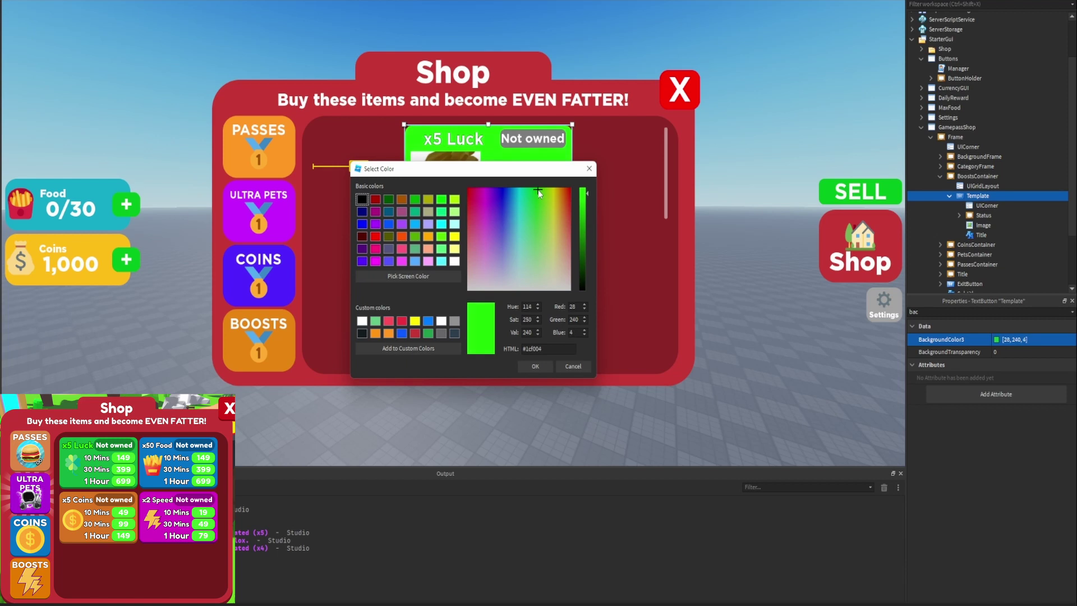
click(535, 366)
Step: Set the boost card Title's TextStrokeTransparency to 0 and its TextXAlignment to Left
click(992, 235)
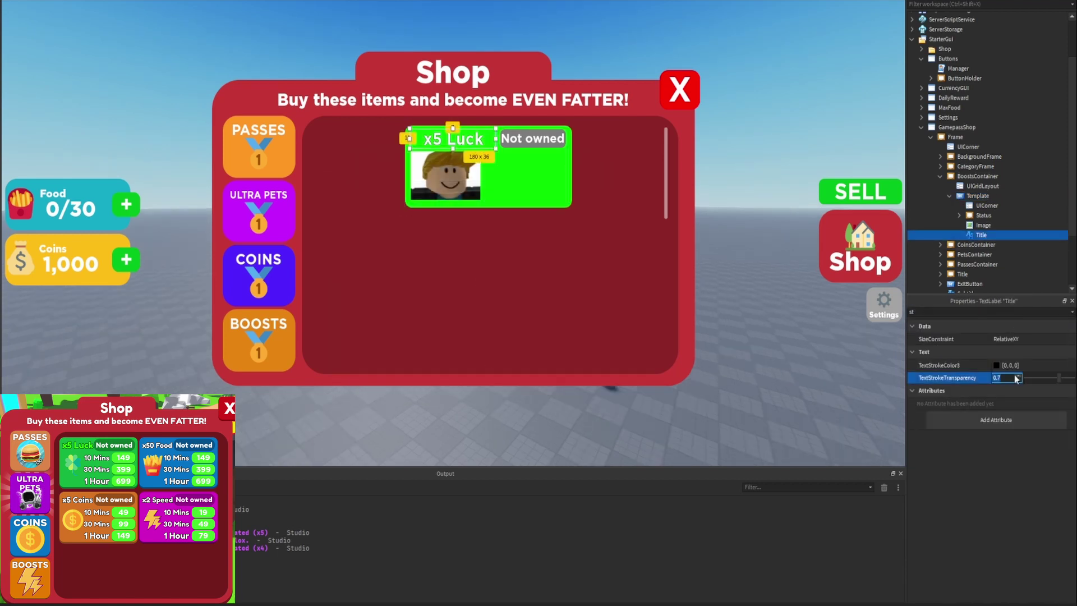
click(837, 114)
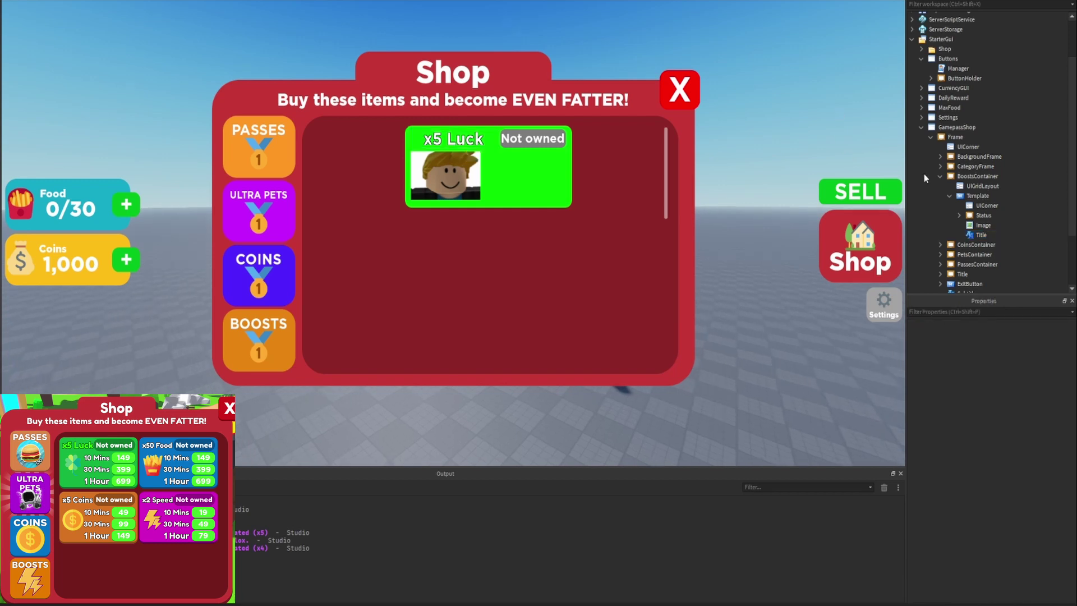
click(980, 235)
click(989, 311)
text(text)
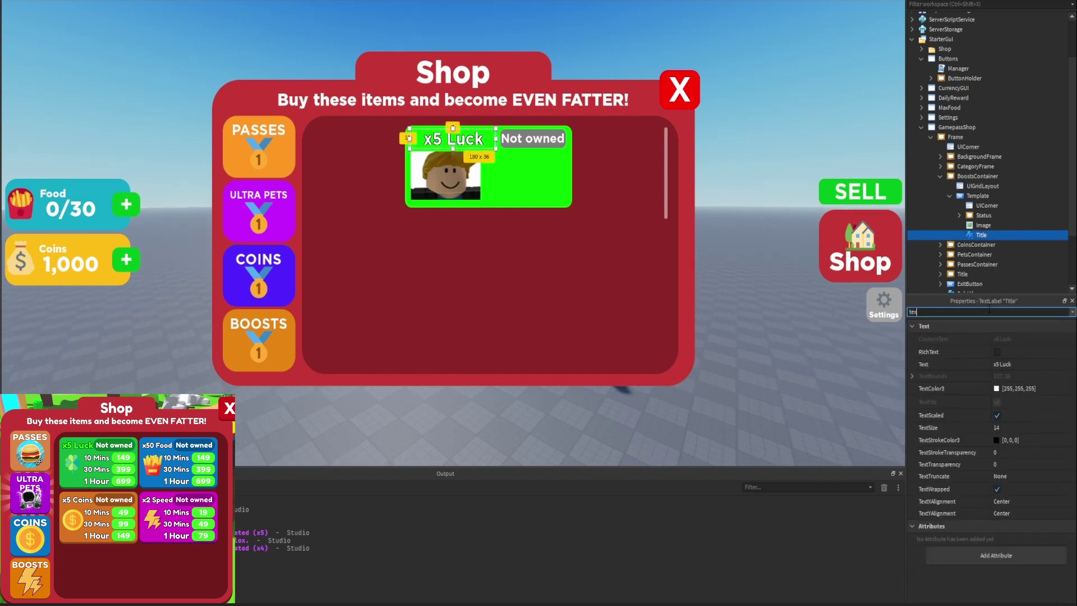
click(1030, 503)
click(1023, 511)
click(828, 170)
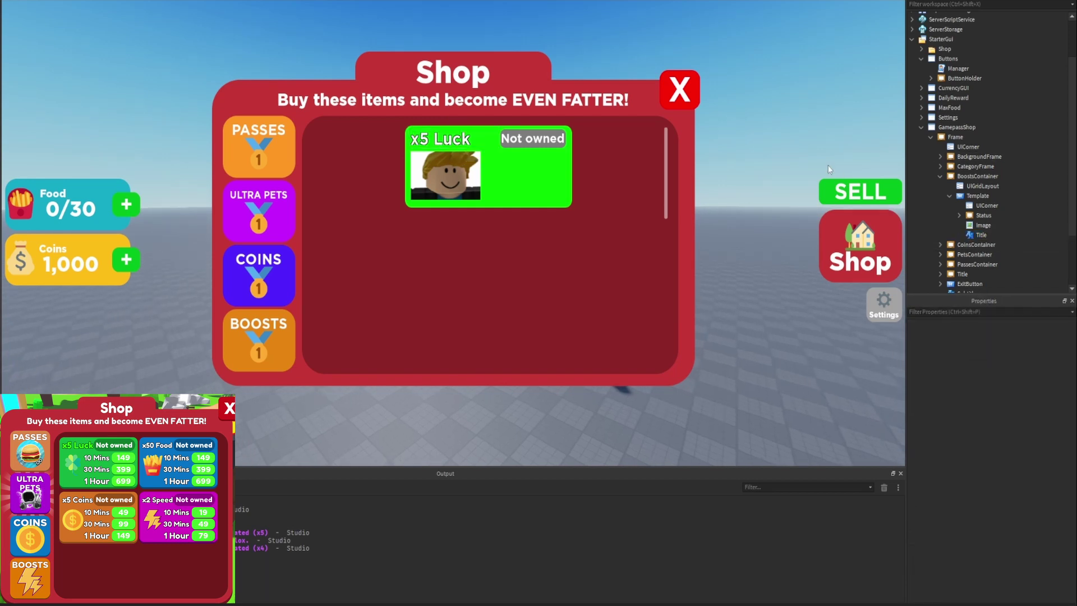
Step: Duplicate the boost Template's Status frame and rename the copy Prices
click(983, 215)
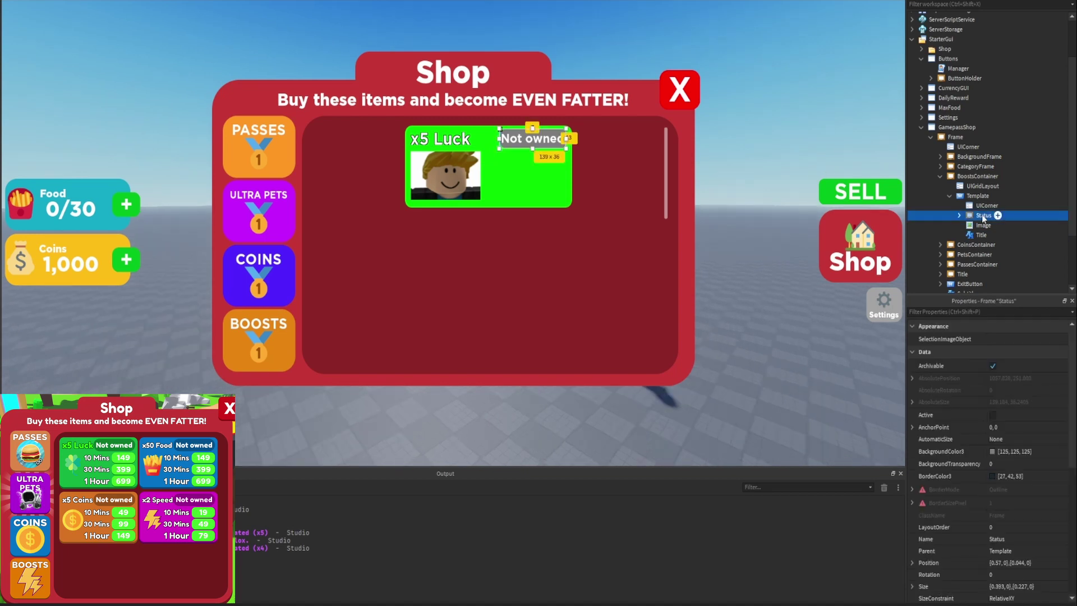
key(ctrl+d)
double_click(983, 227)
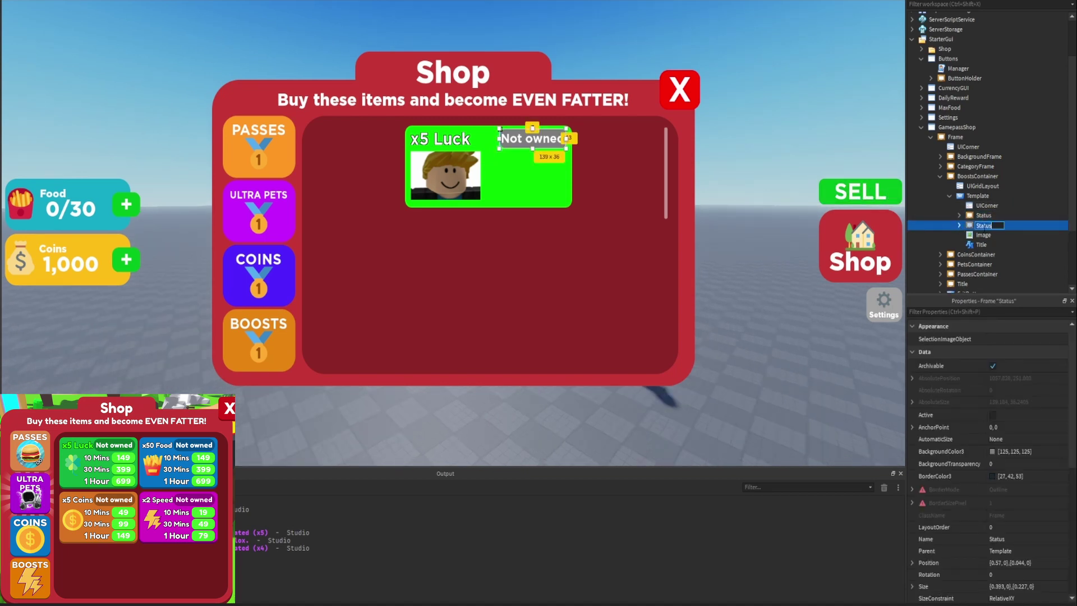
text(Prices)
key(Return)
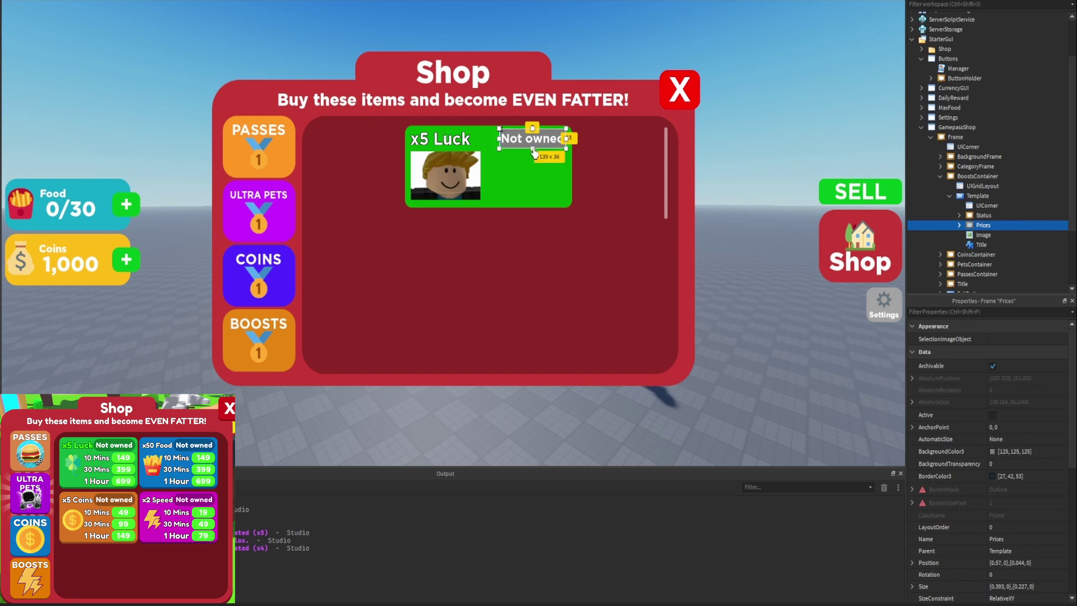
Step: Resize the Prices frame to about 139 x 100 px below the status badge and set its BackgroundTransparency to 1
drag(532, 148, 533, 201)
drag(533, 129, 533, 156)
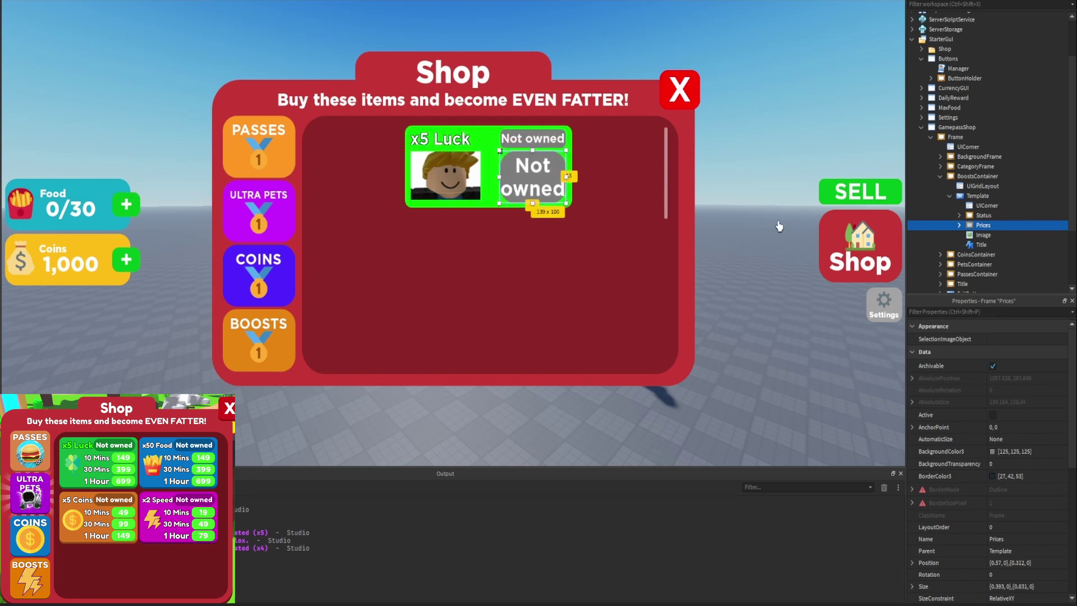
click(962, 311)
text(bac)
click(1000, 351)
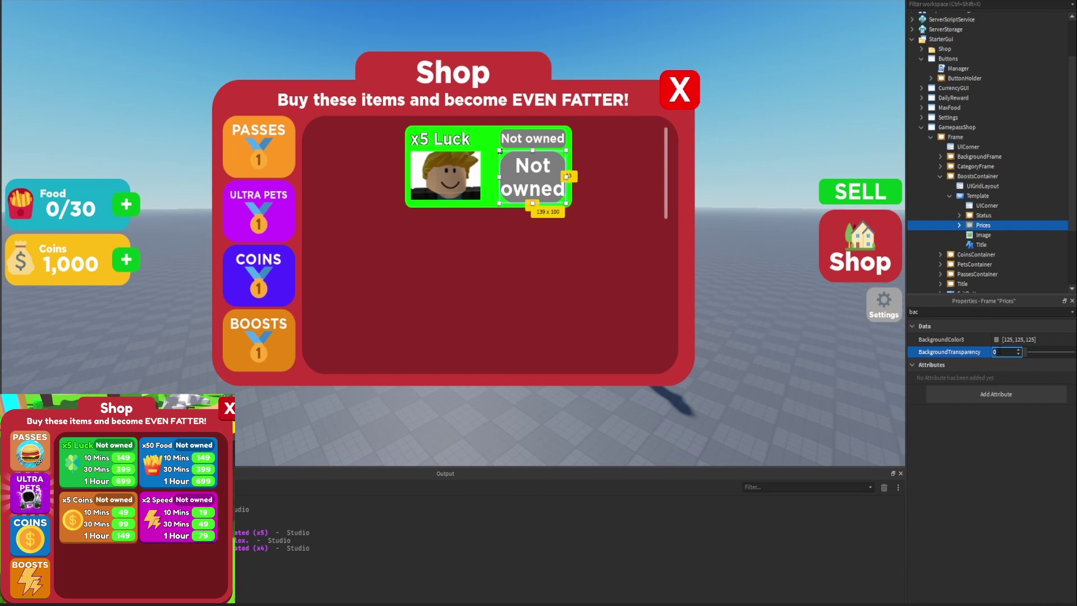
text(1)
key(Return)
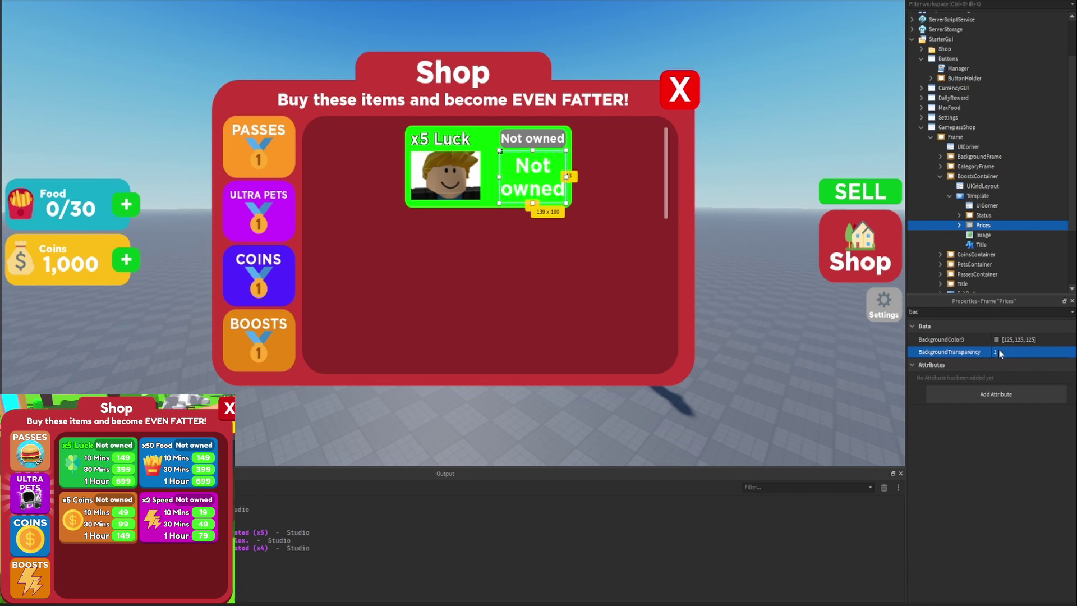
Step: Delete the UICorner from the Prices frame and insert a UIGridLayout into the frame
click(959, 224)
click(979, 236)
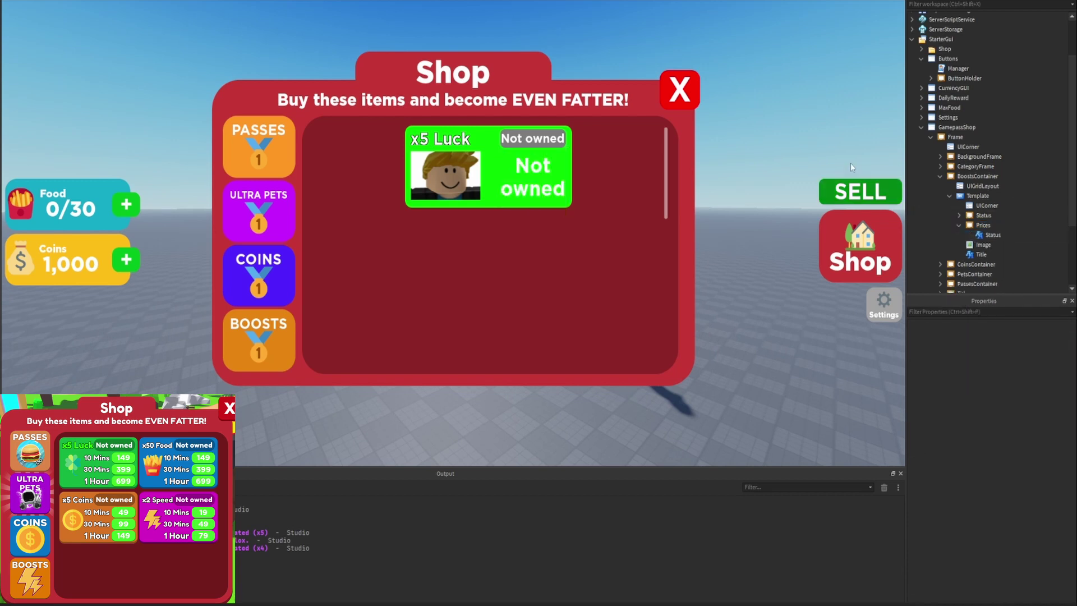
key(Delete)
click(996, 226)
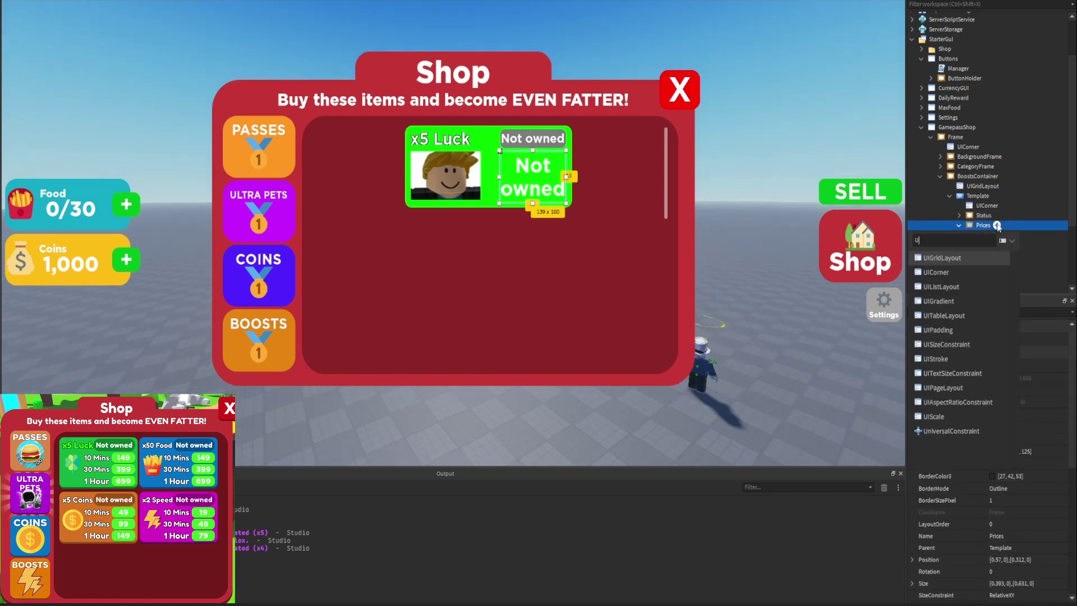
key(ctrl+z)
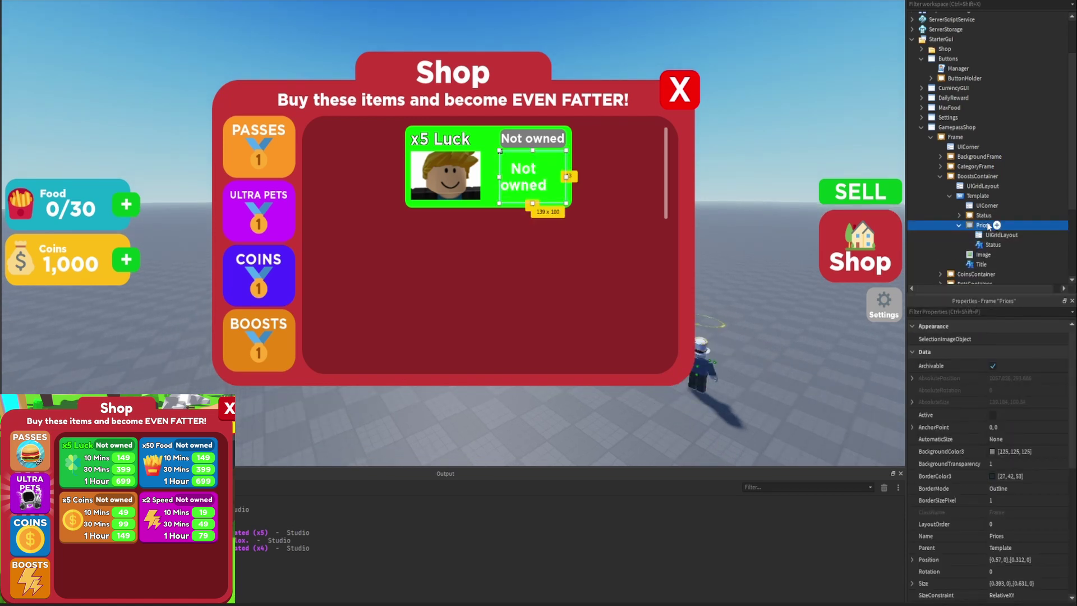
Step: Duplicate the Prices frame, nest the copy inside the original Prices frame and delete the copy's UIGridLayout
key(ctrl+d)
drag(987, 257, 994, 229)
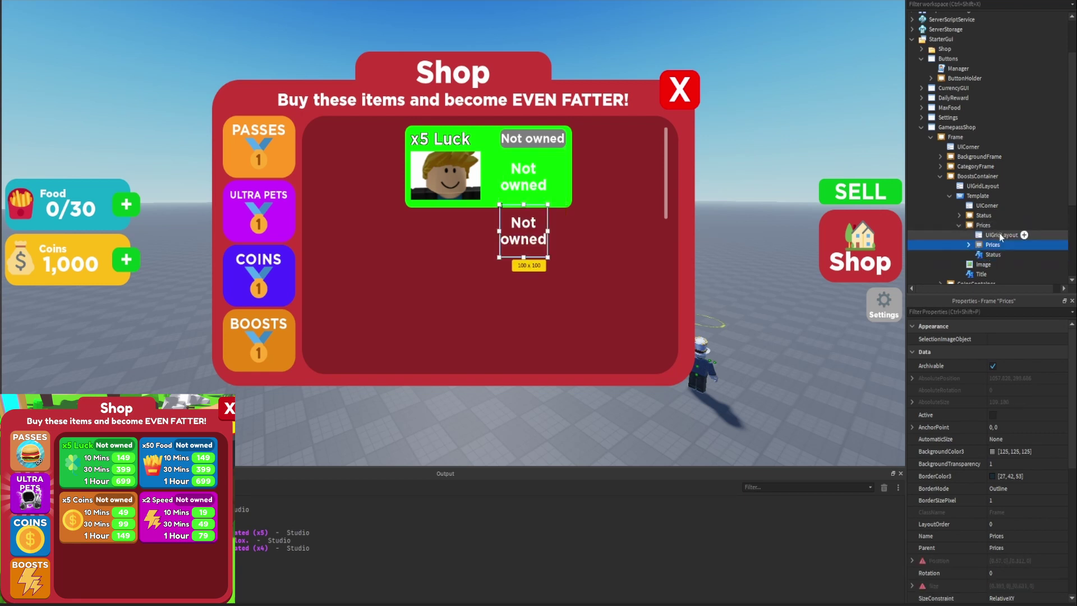
click(991, 255)
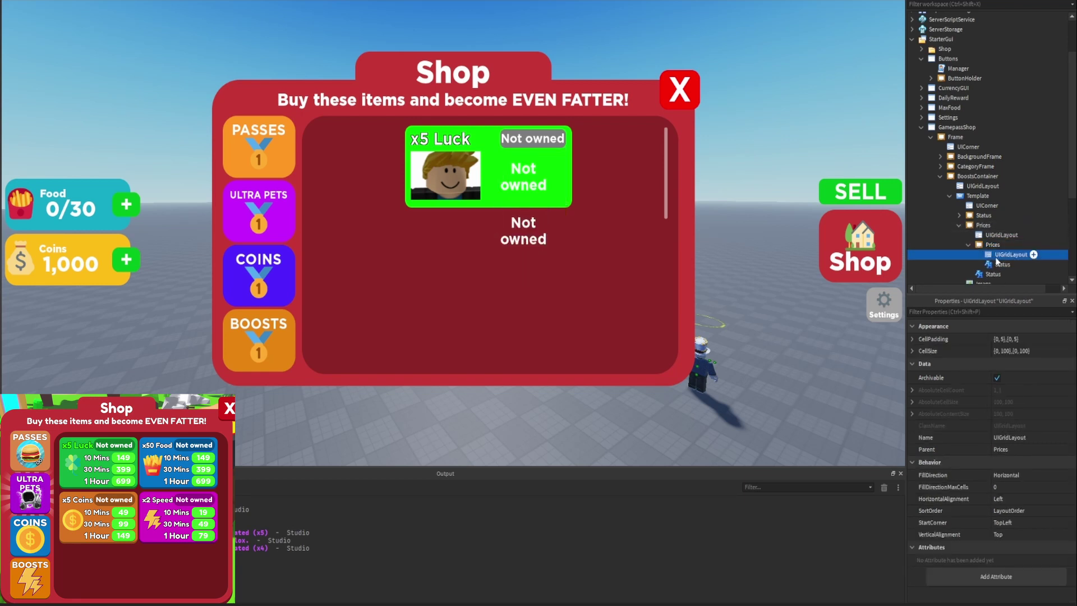
key(Delete)
Step: Delete the Status label that sits directly under the outer Prices frame
click(993, 255)
click(989, 264)
drag(992, 263, 992, 247)
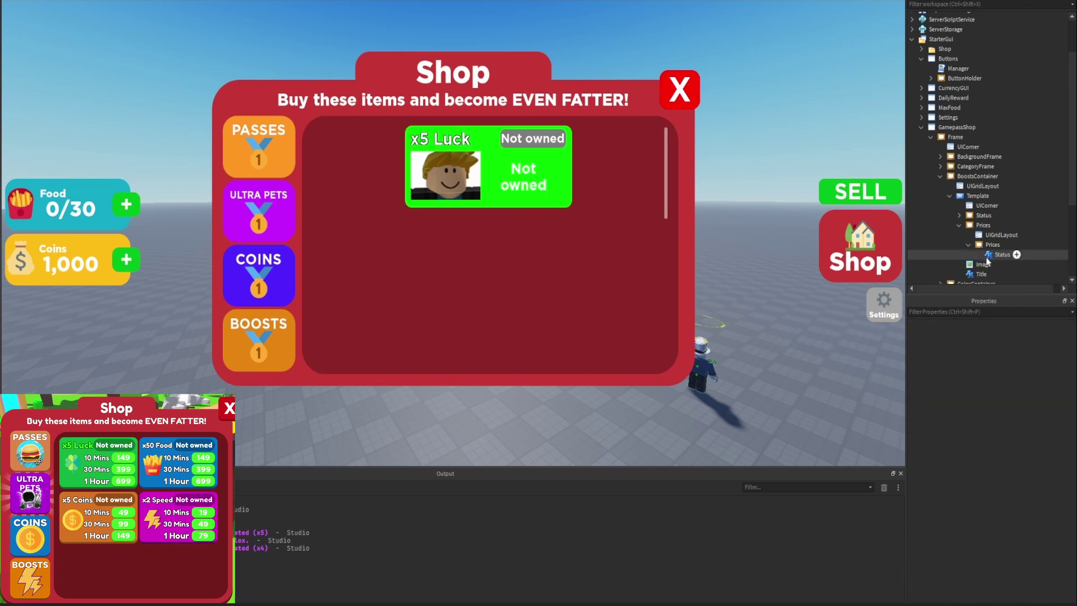
Step: Rename the nested Prices frame as 10
double_click(988, 249)
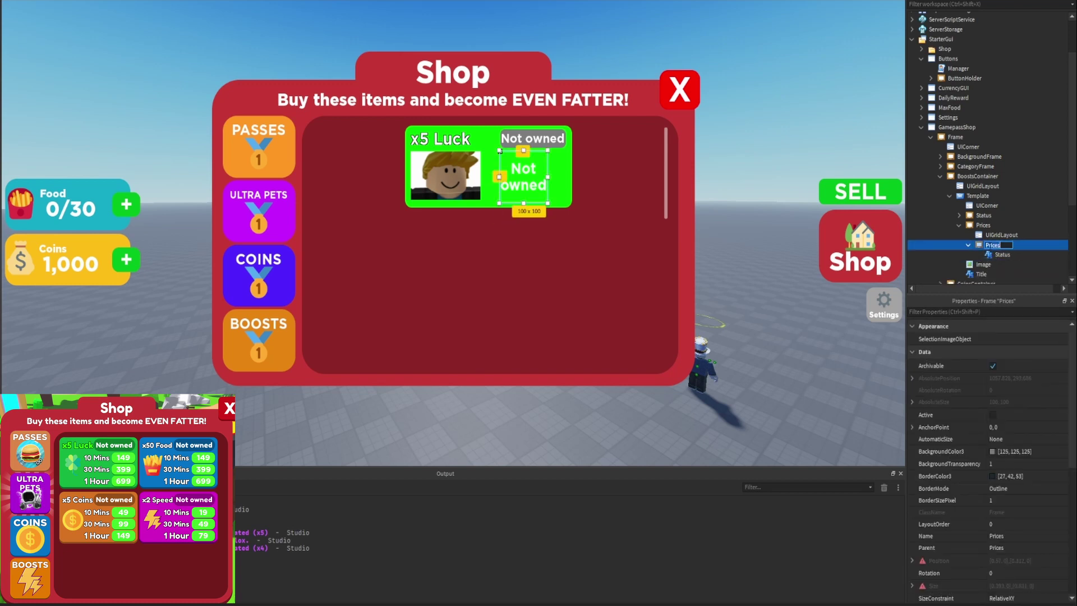
text(10)
key(Return)
click(967, 245)
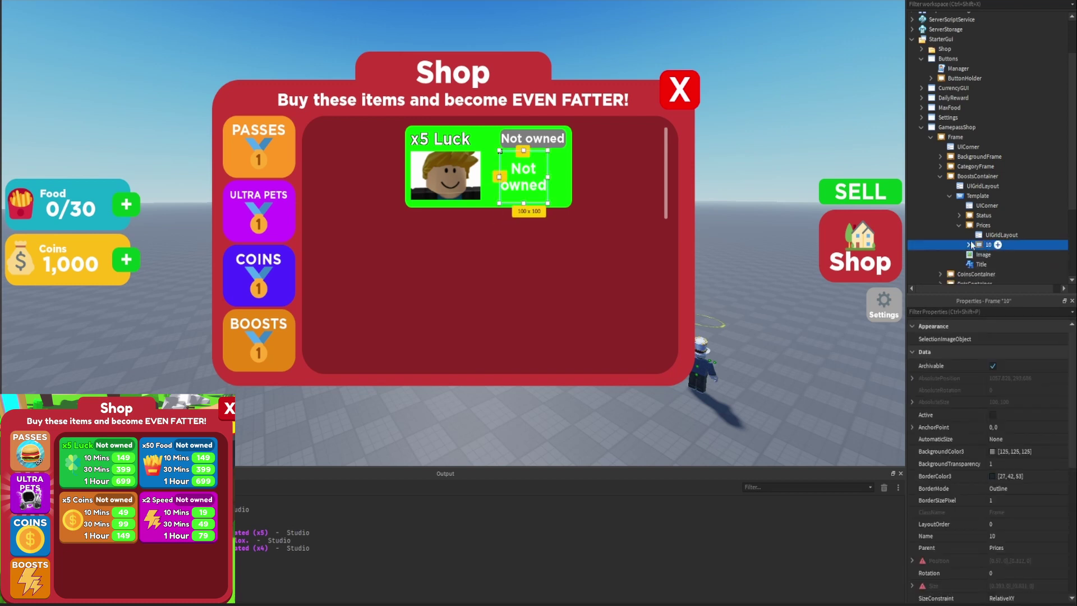
scroll(970, 252, down, 1)
click(977, 167)
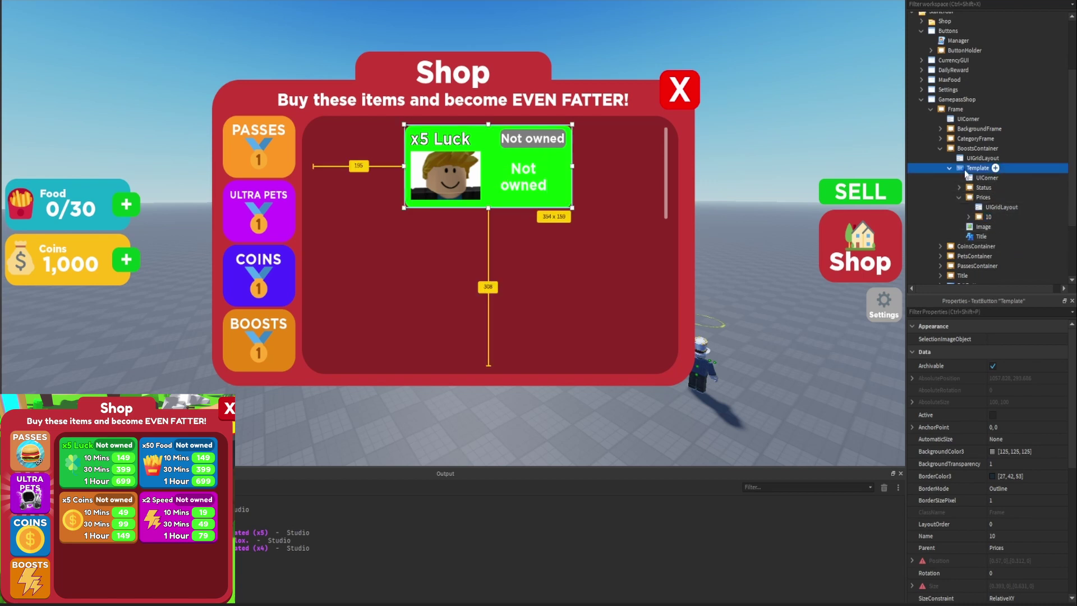
click(977, 197)
click(984, 207)
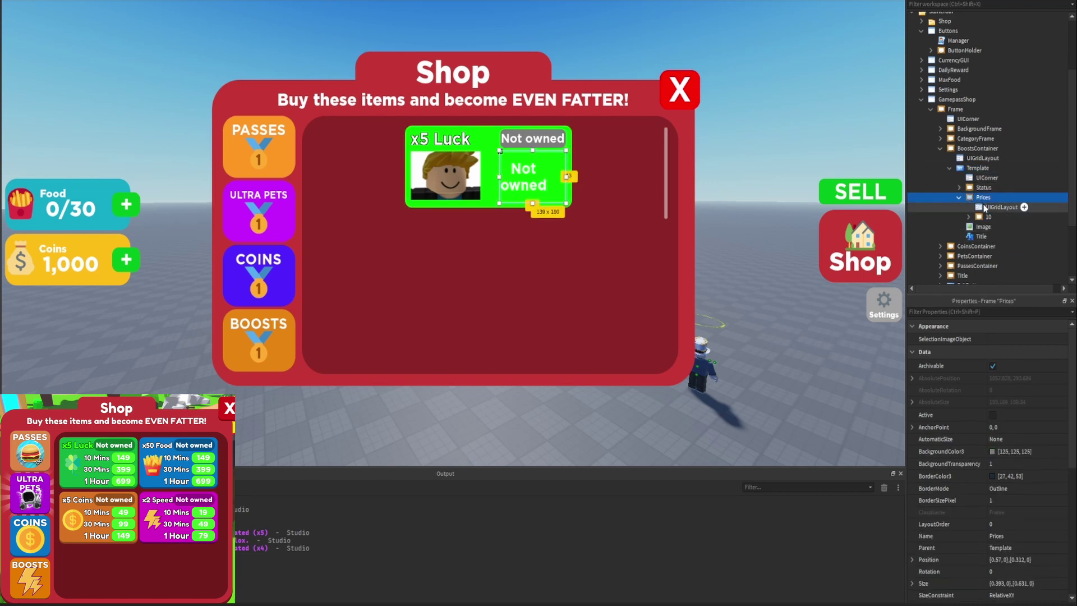
click(987, 217)
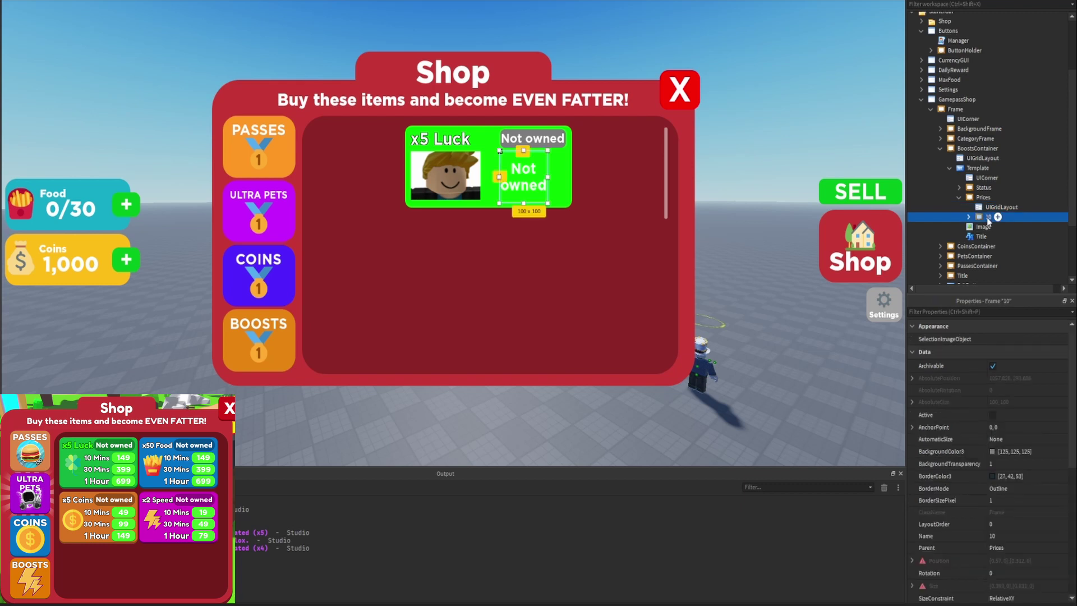
click(968, 217)
click(995, 227)
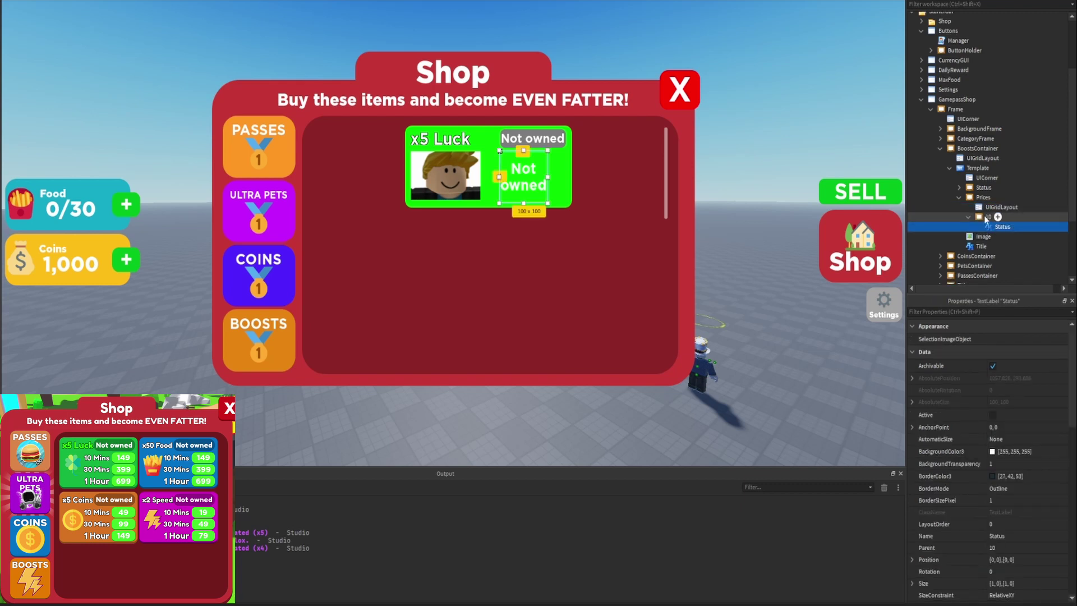
Step: Set the Prices UIGridLayout's CellPadding to {0, 0},{0, 0} and its CellSize to scale 1 horizontally and 0.28 vertically
click(1001, 207)
click(1002, 344)
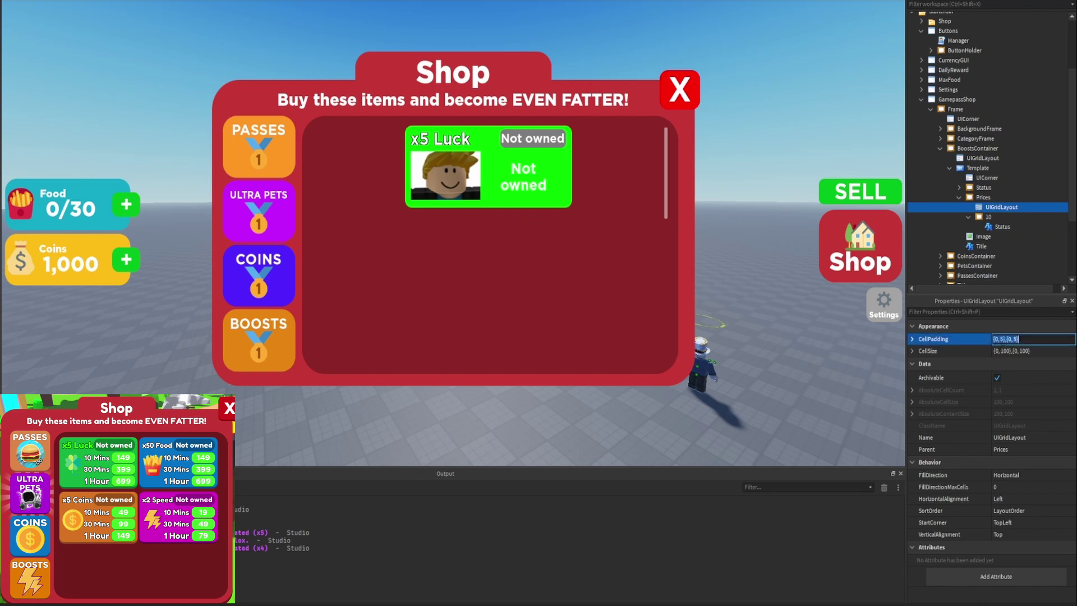
text(0)
text(, 0},{0)
key(Return)
click(1012, 352)
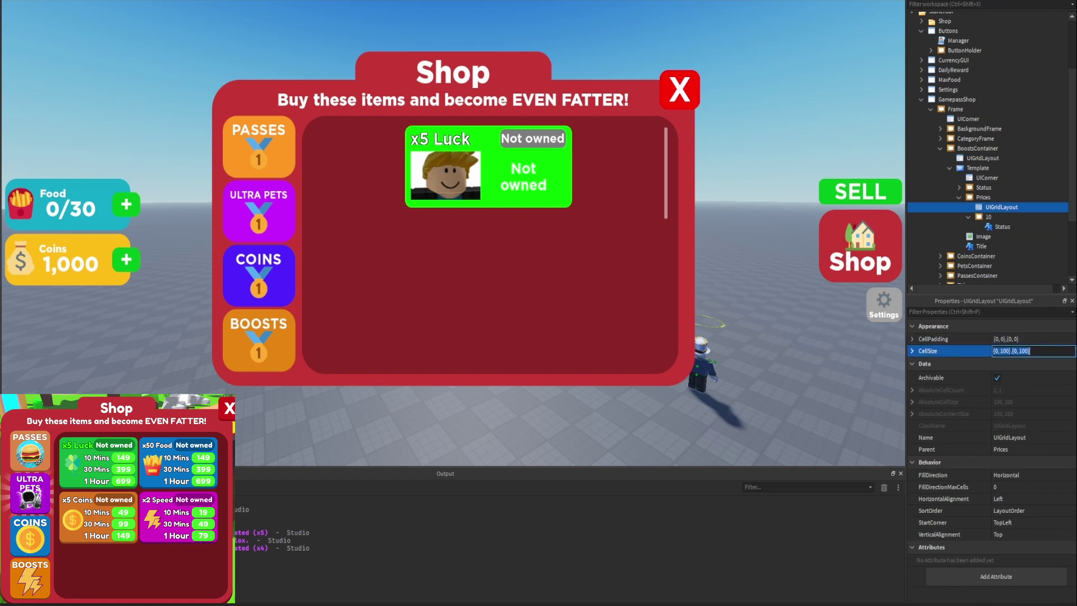
text(1,0,28)
Step: Rename the Status label inside the 10 frame as Duration
click(1003, 235)
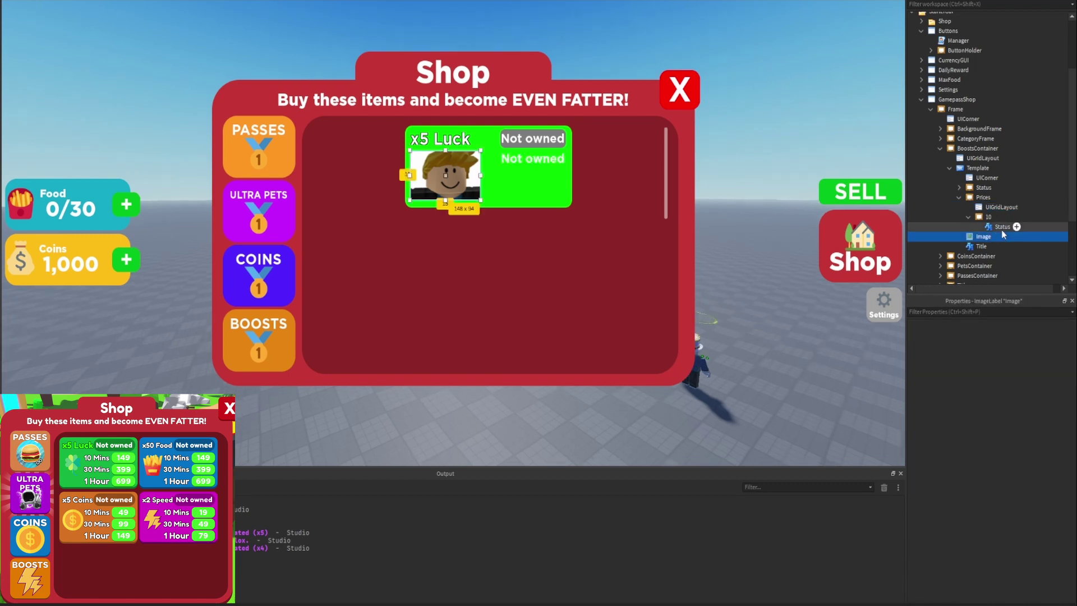
double_click(1000, 226)
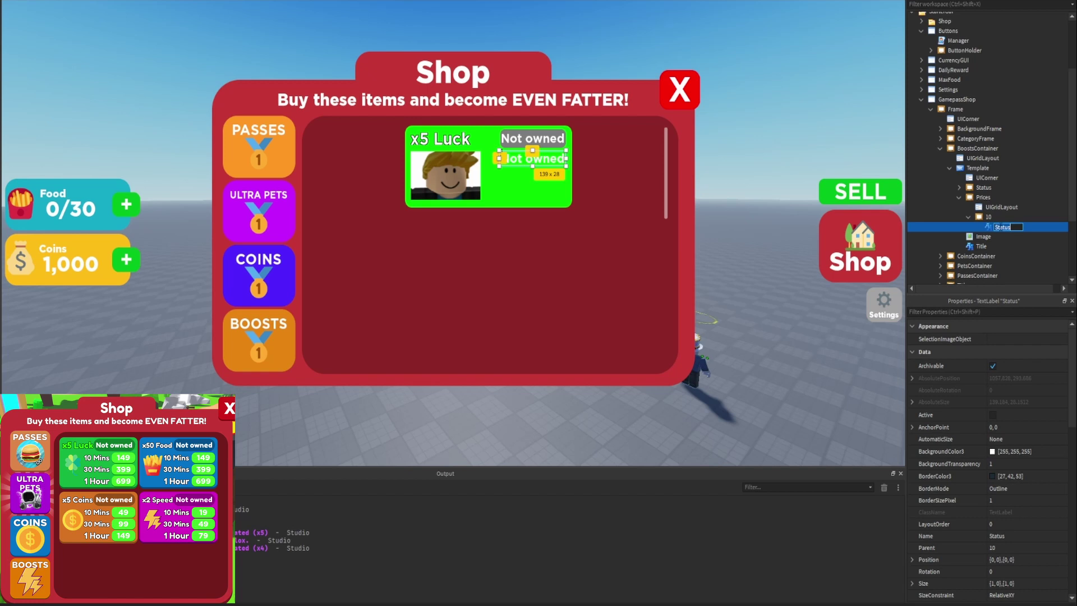
text(Duration)
key(Return)
Step: Set the Duration label's text to "10 Mins"
key(ctrl+shift+p)
text(text)
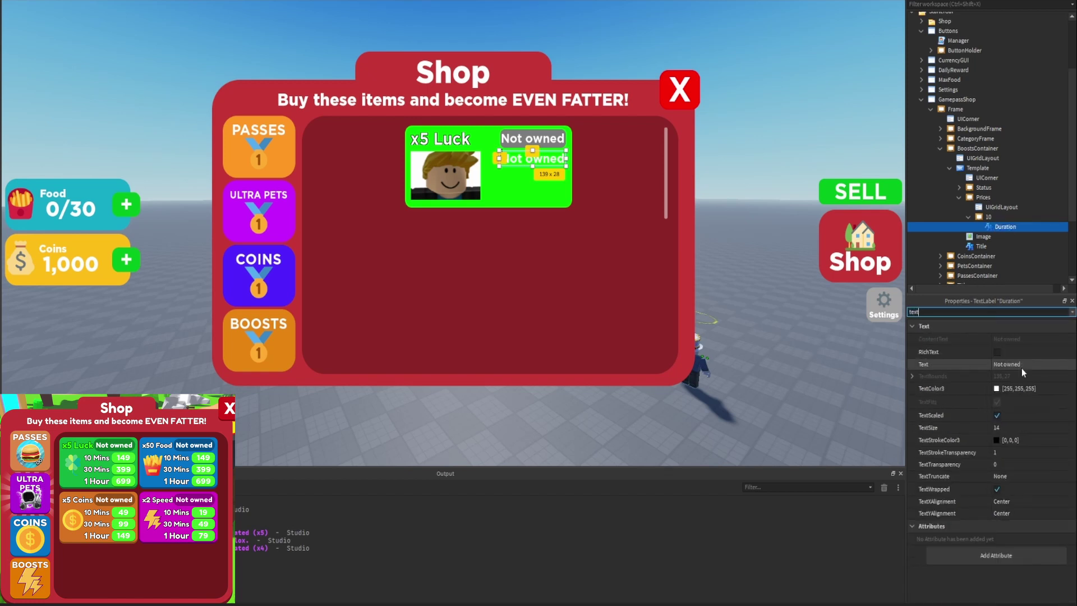
click(1021, 366)
text(1)
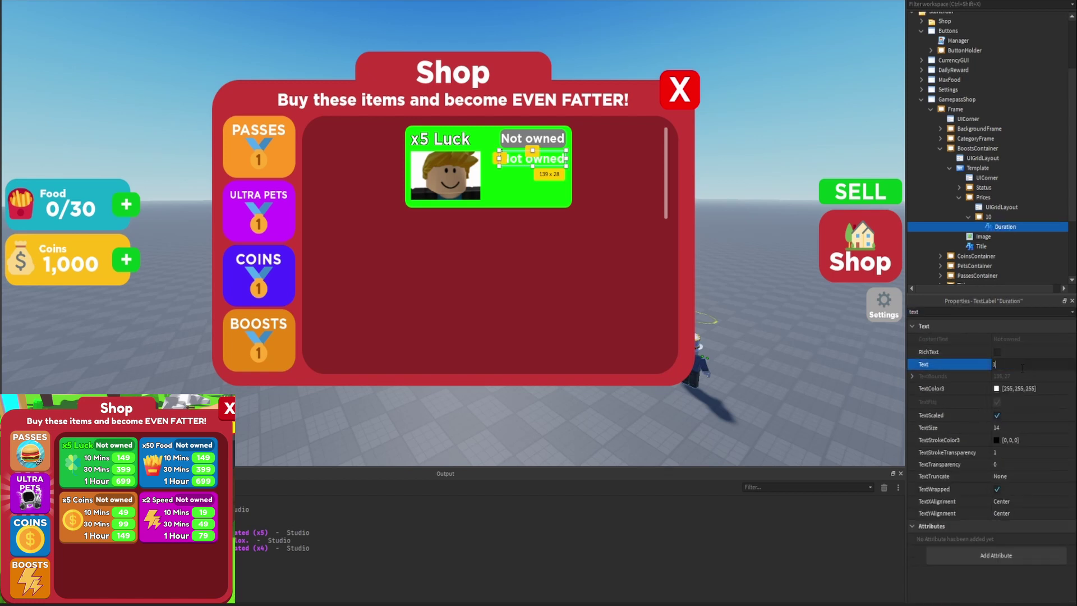
text(0 Mins)
key(Return)
Step: Narrow the Duration label to about half the width of its price row, keeping it against the row's left edge
click(952, 311)
text(size)
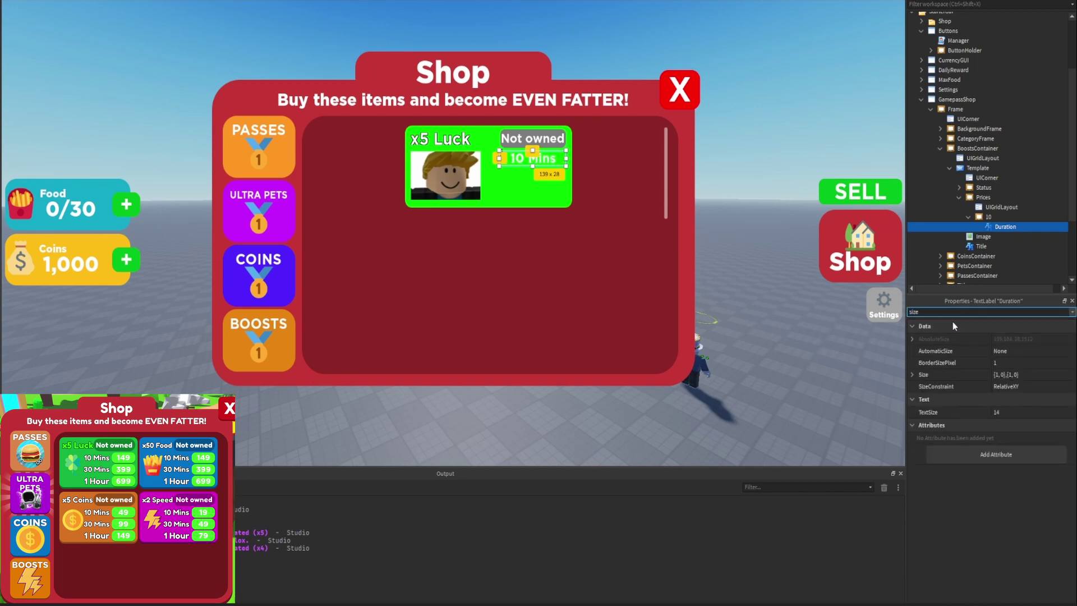
click(1008, 374)
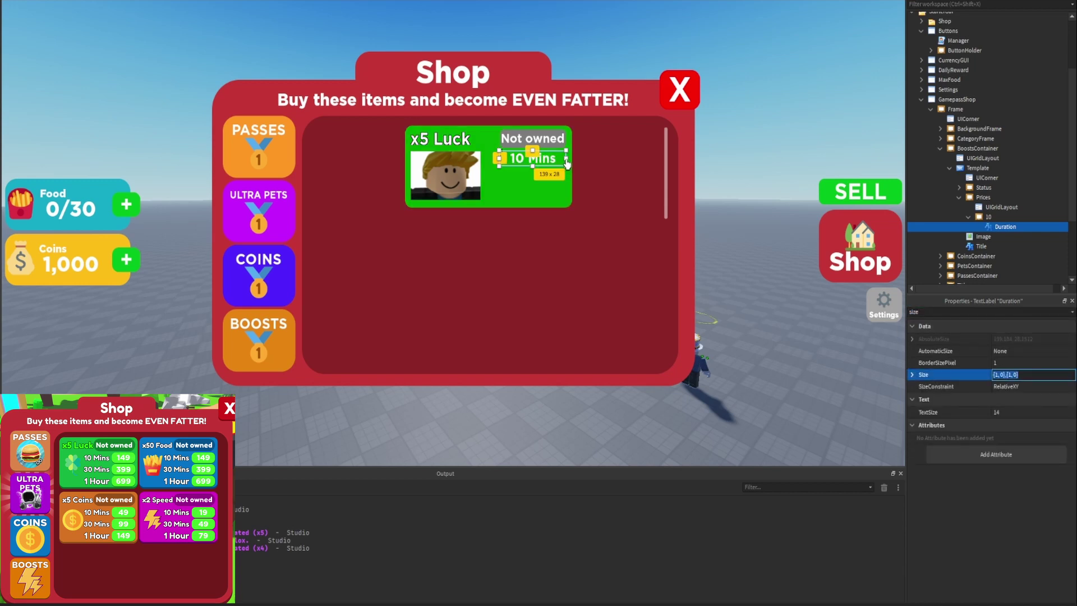
drag(566, 162, 533, 163)
click(805, 134)
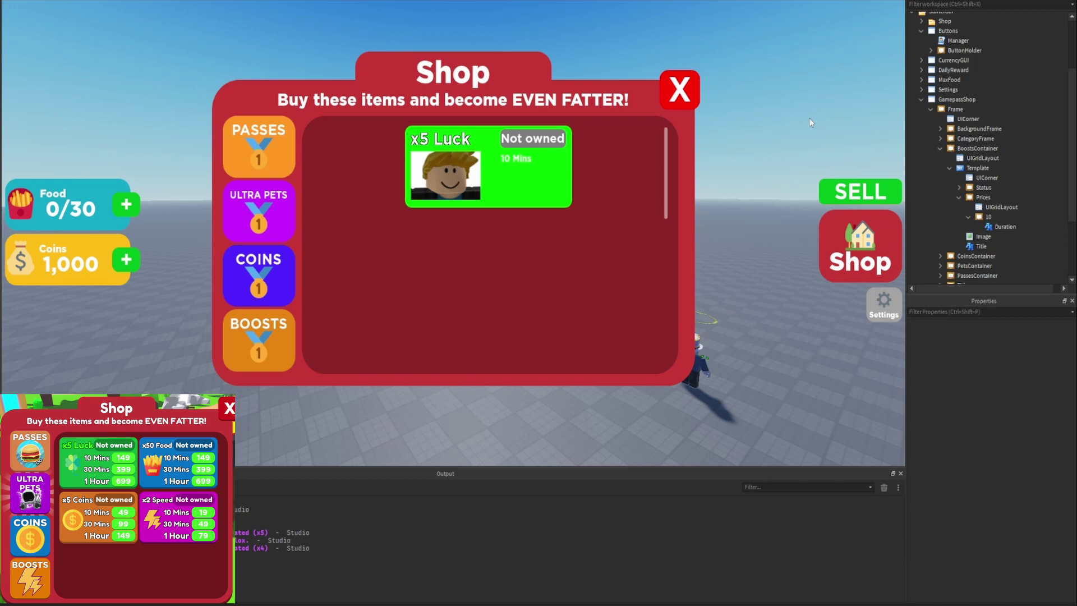
Step: Insert a TextButton into the 10 frame
click(997, 217)
text(text)
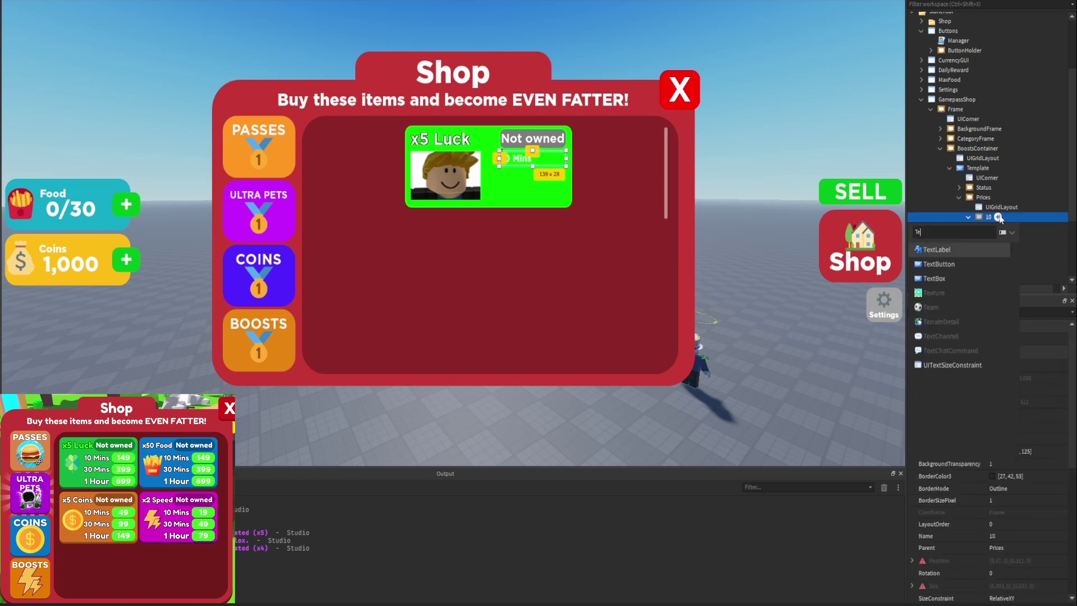
key(Down)
key(Return)
Step: Fit the TextButton to the price row's full height and narrow it to about 65 x 28 px beside the duration text
click(1008, 226)
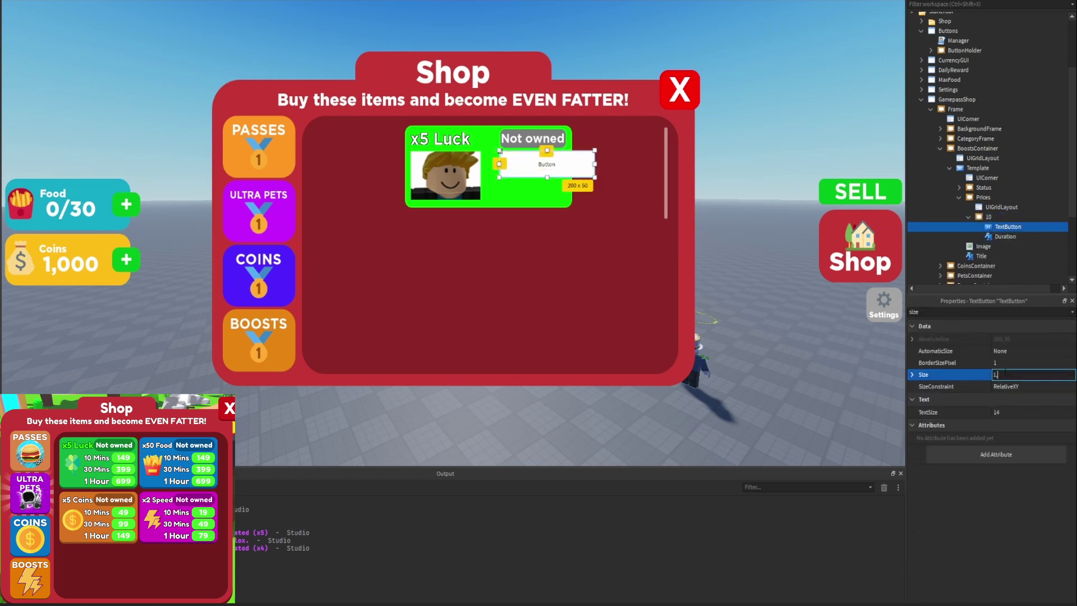
key(Return)
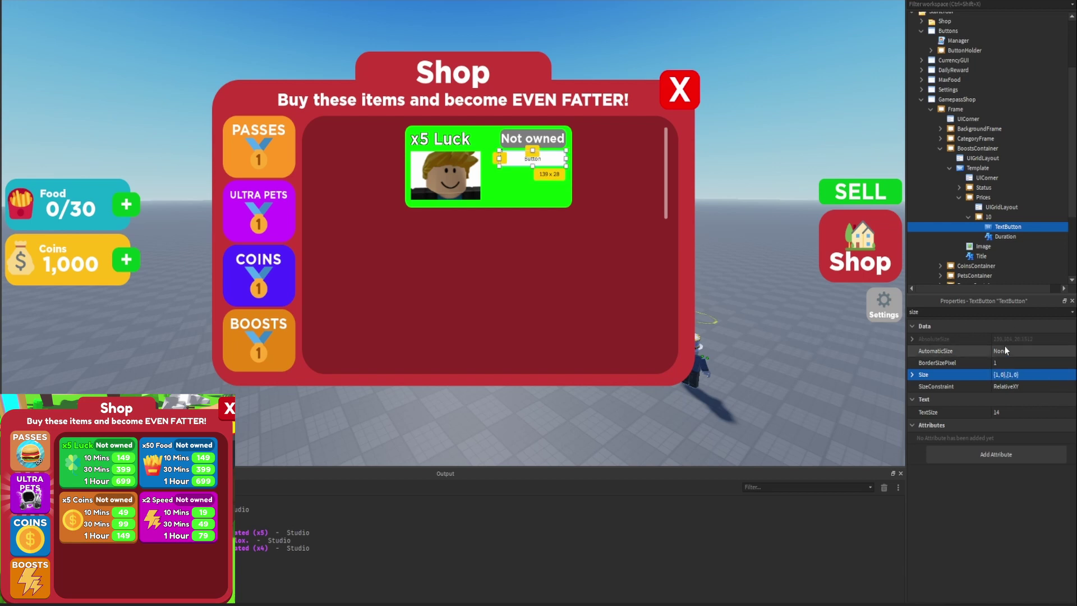
drag(538, 165, 534, 162)
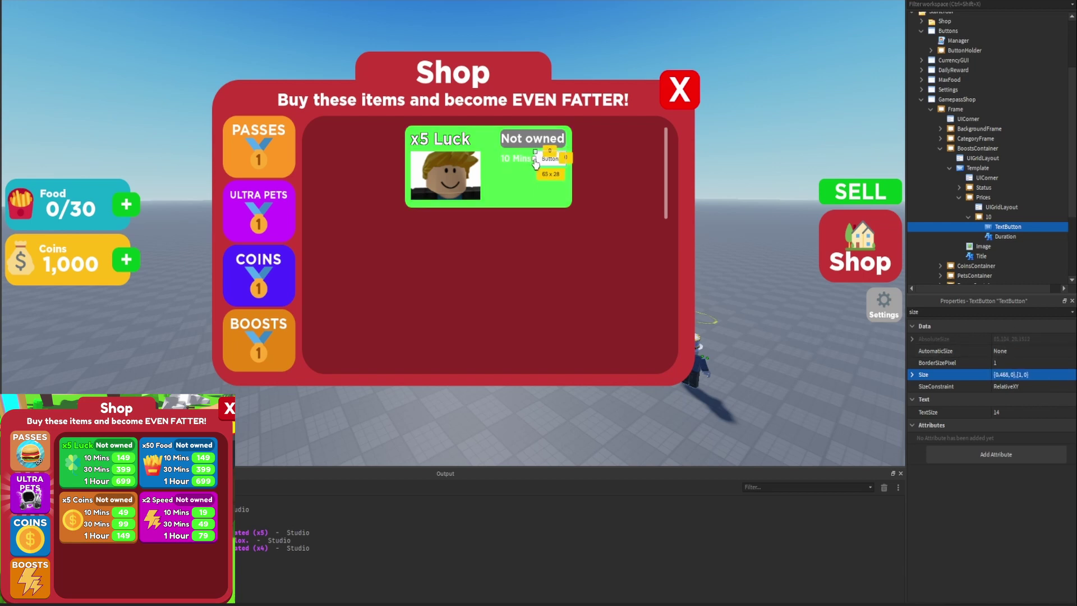
Step: Change the TextButton's background colour to bright green (4, 255, 0)
click(783, 106)
click(1013, 227)
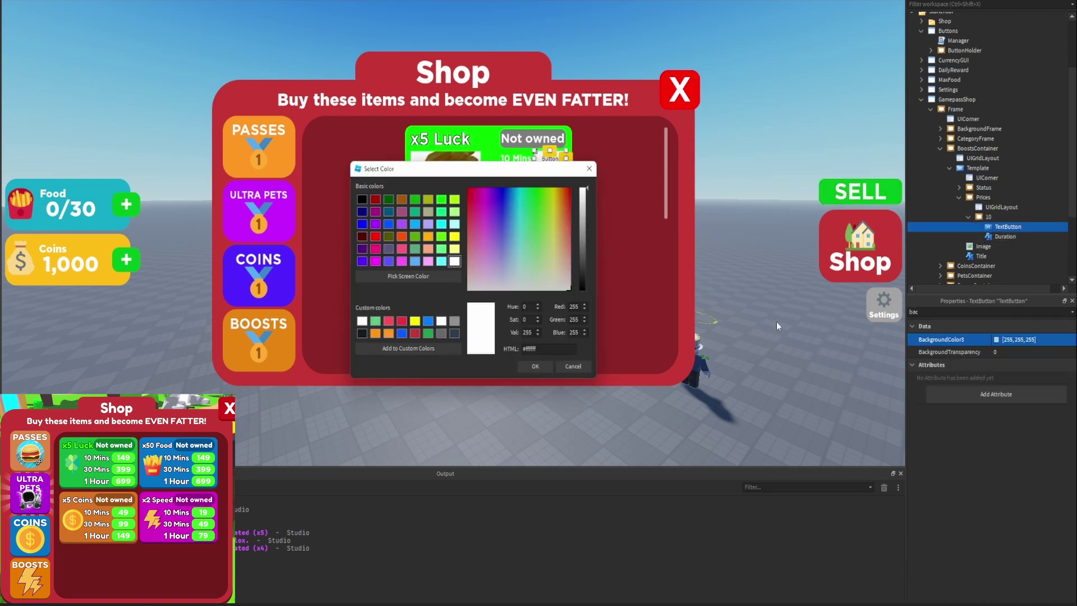
drag(528, 219, 535, 188)
click(535, 365)
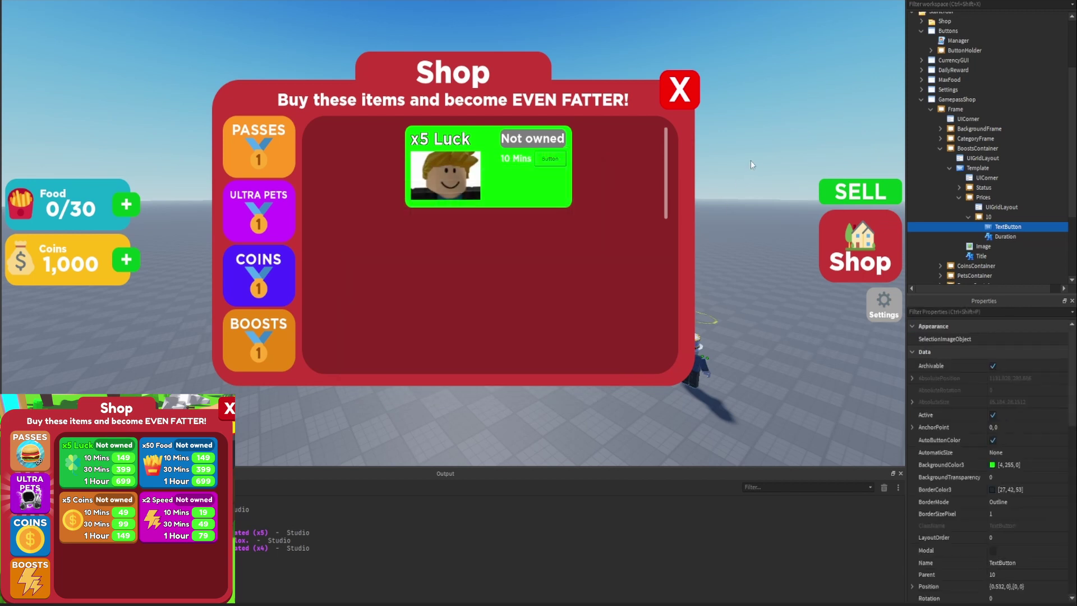
click(750, 160)
Step: Darken the Boosts card Template's background to a deeper green (3, 182, 0)
click(977, 168)
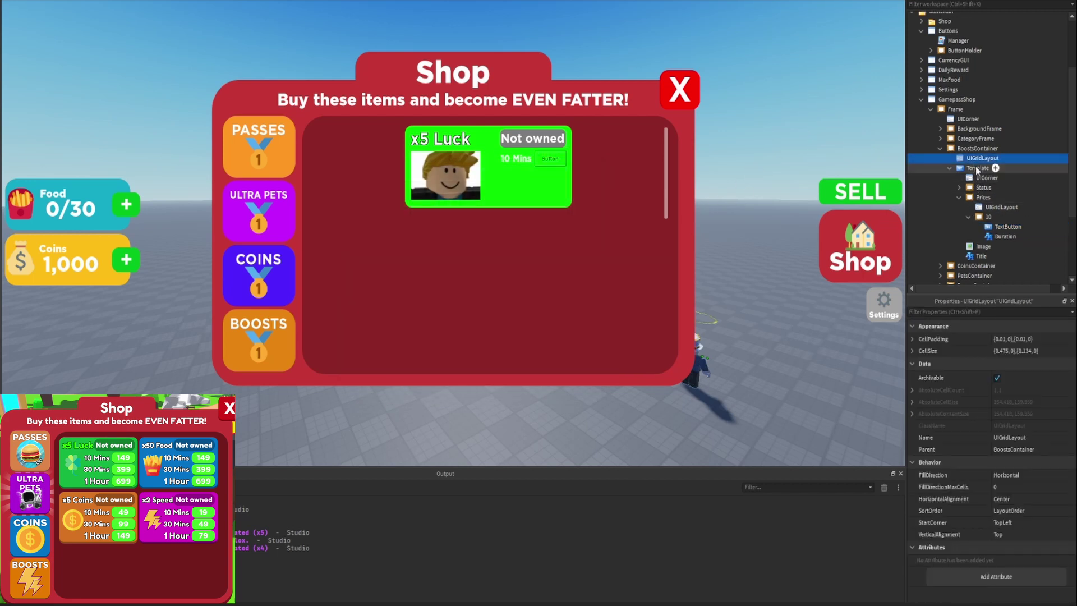
click(992, 464)
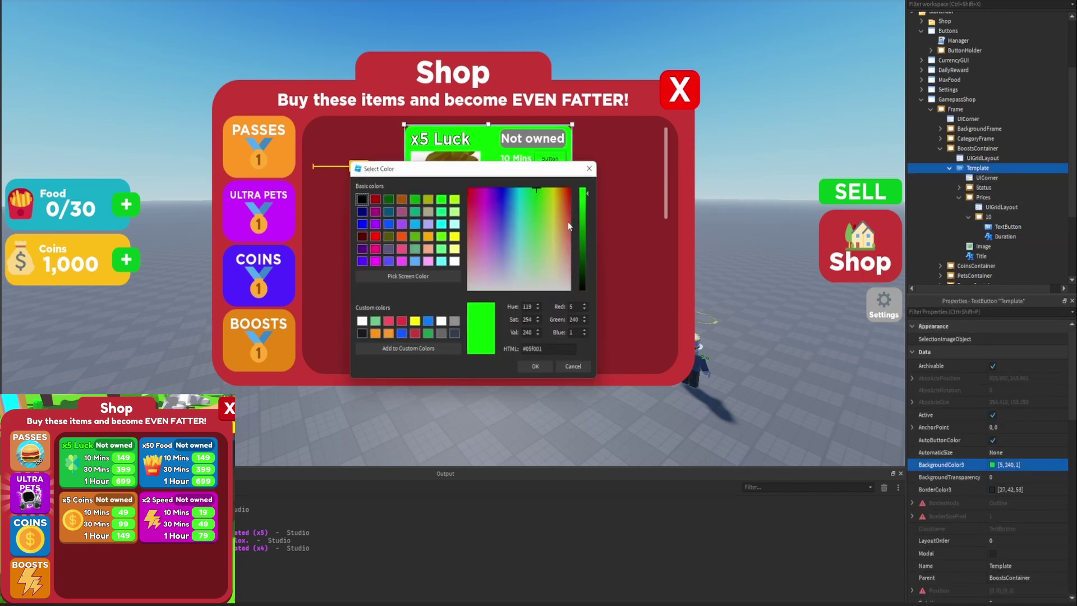
click(582, 219)
click(553, 363)
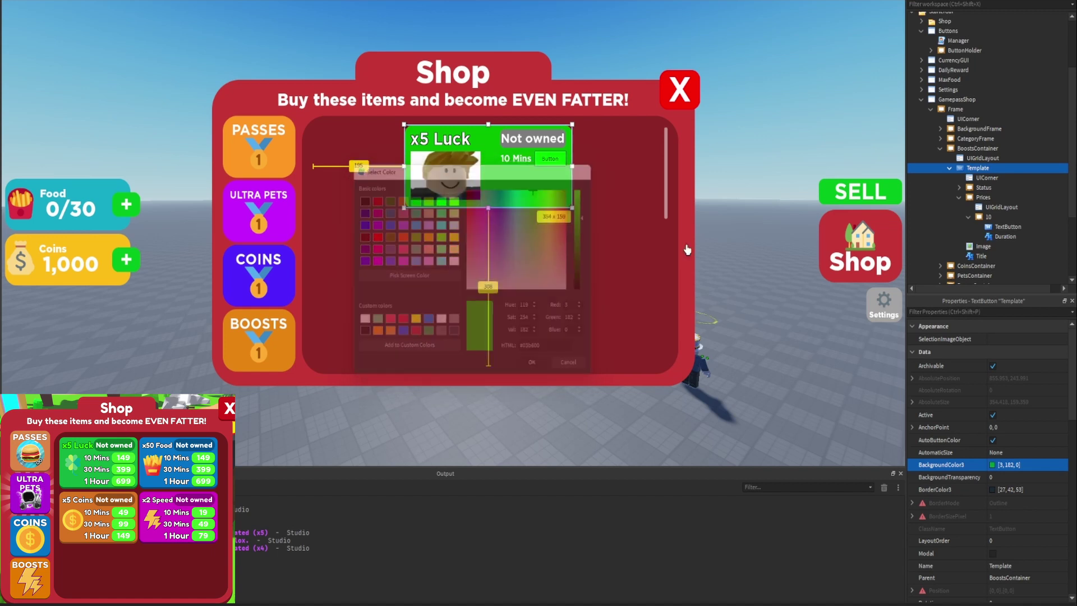
Step: Set the border size of the TextButton in the 10 frame to 0 pixels
click(1007, 227)
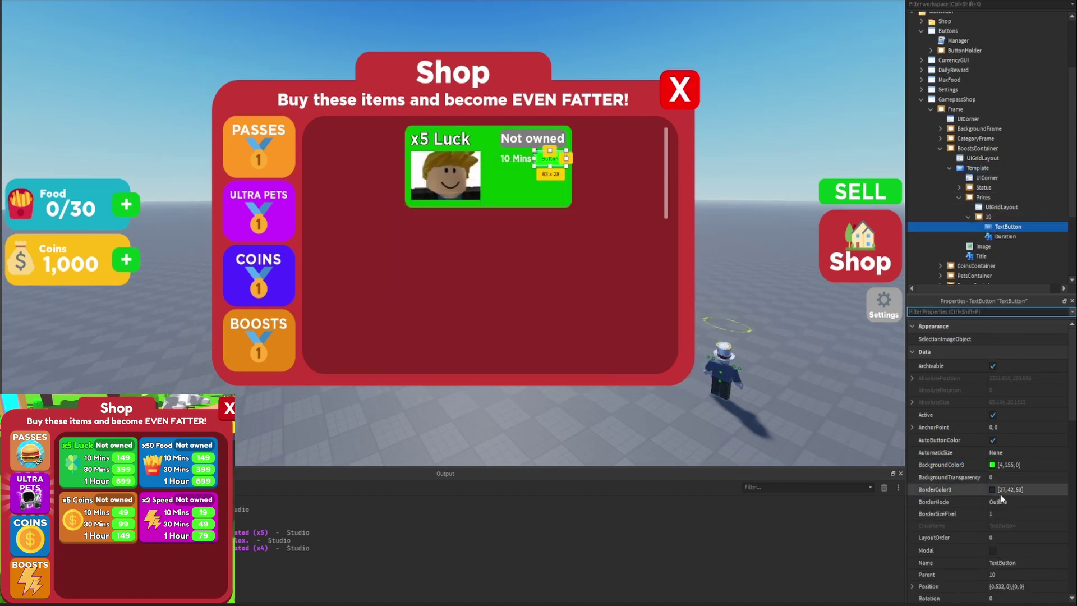
click(1007, 514)
text(0)
key(Return)
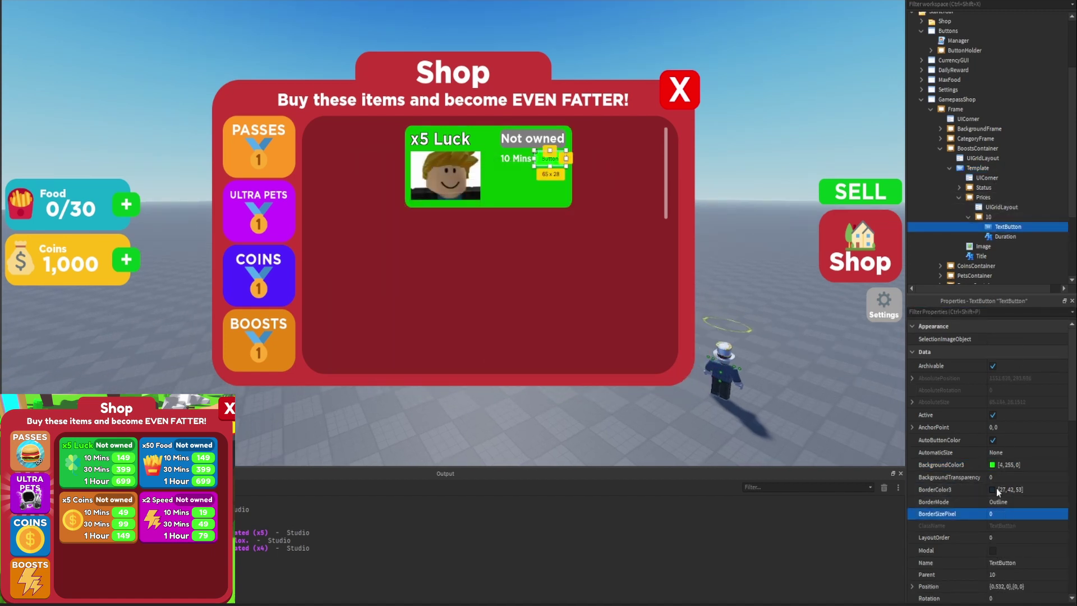
Step: Clear the TextButton's text so that the button is blank
click(978, 311)
text(text)
click(1010, 365)
key(BackSpace)
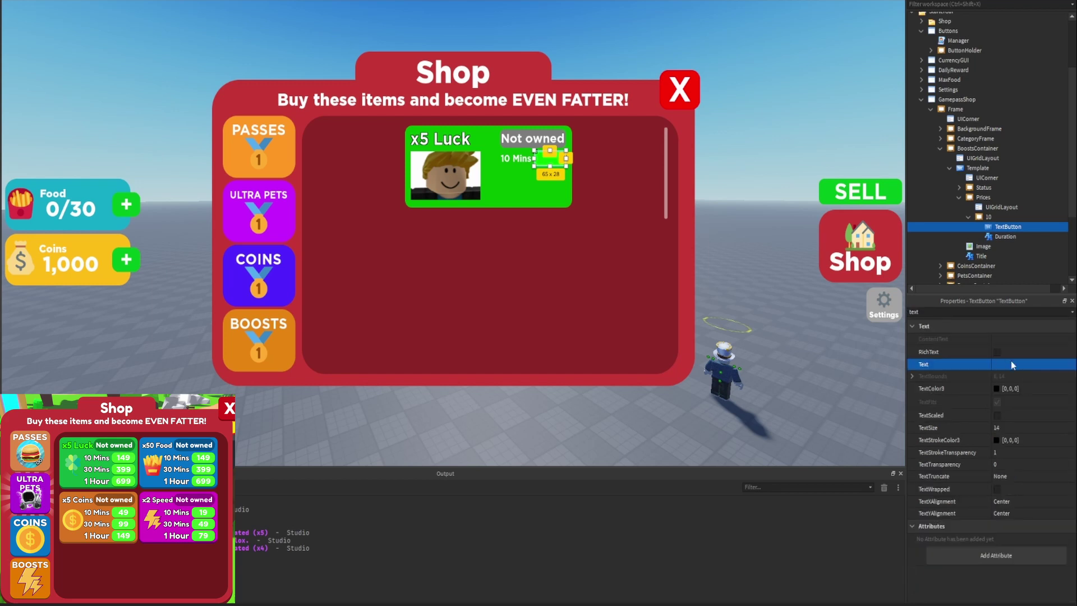
click(783, 138)
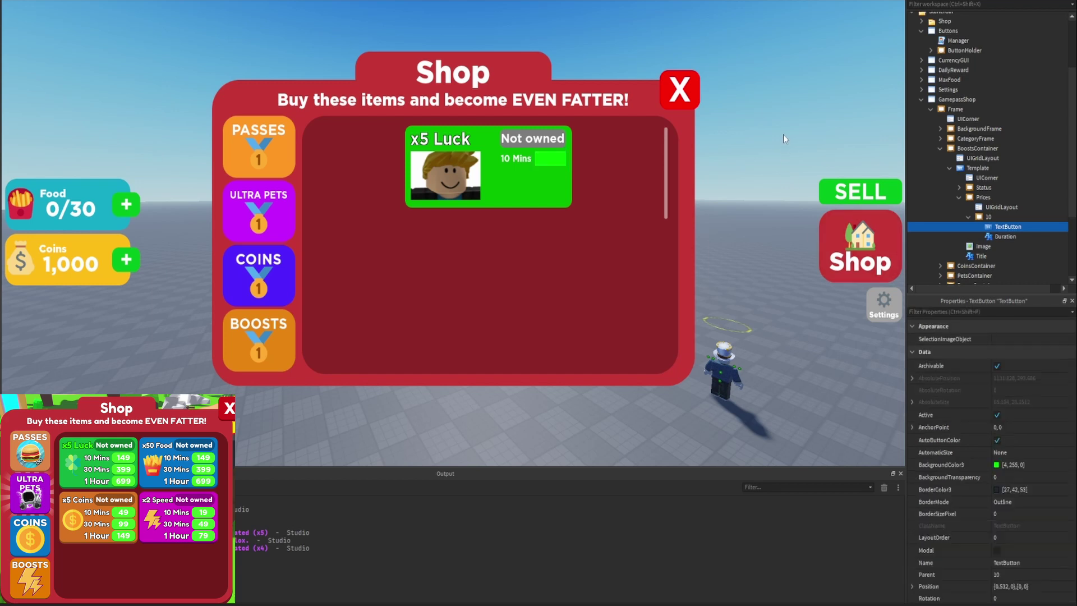
click(783, 133)
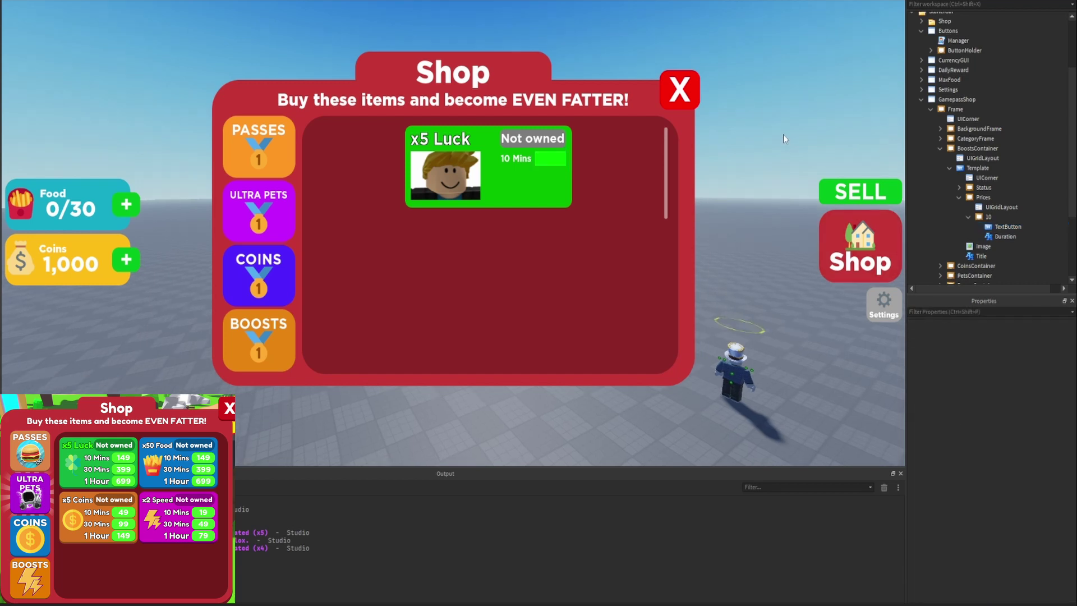
Step: Put a copy of the Template's UICorner inside the TextButton and set its corner radius to 0.3, 0
click(983, 207)
click(982, 178)
key(ctrl+d)
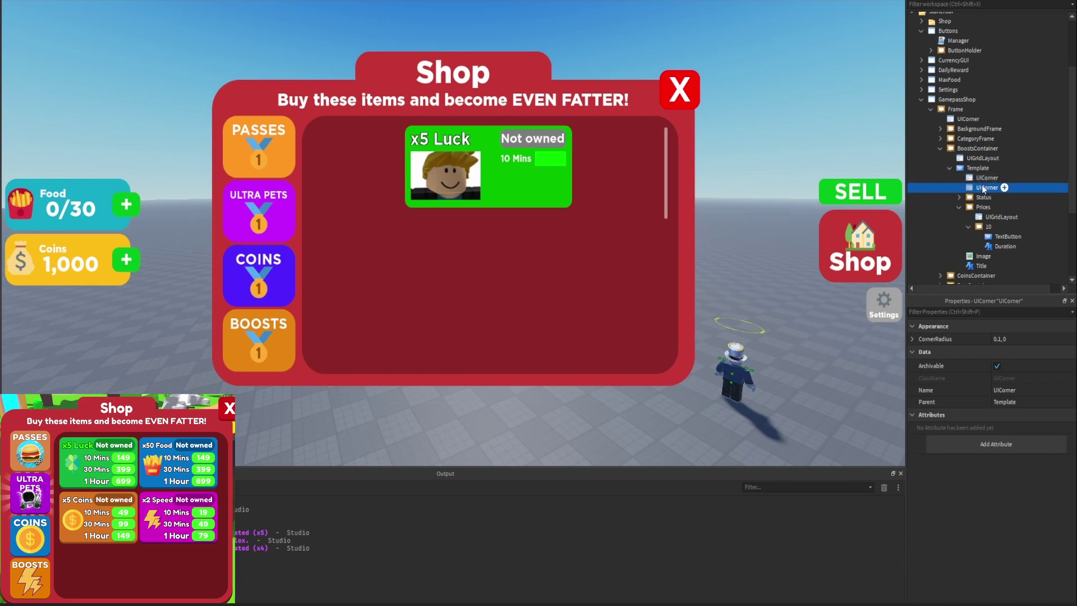
drag(982, 189, 1013, 237)
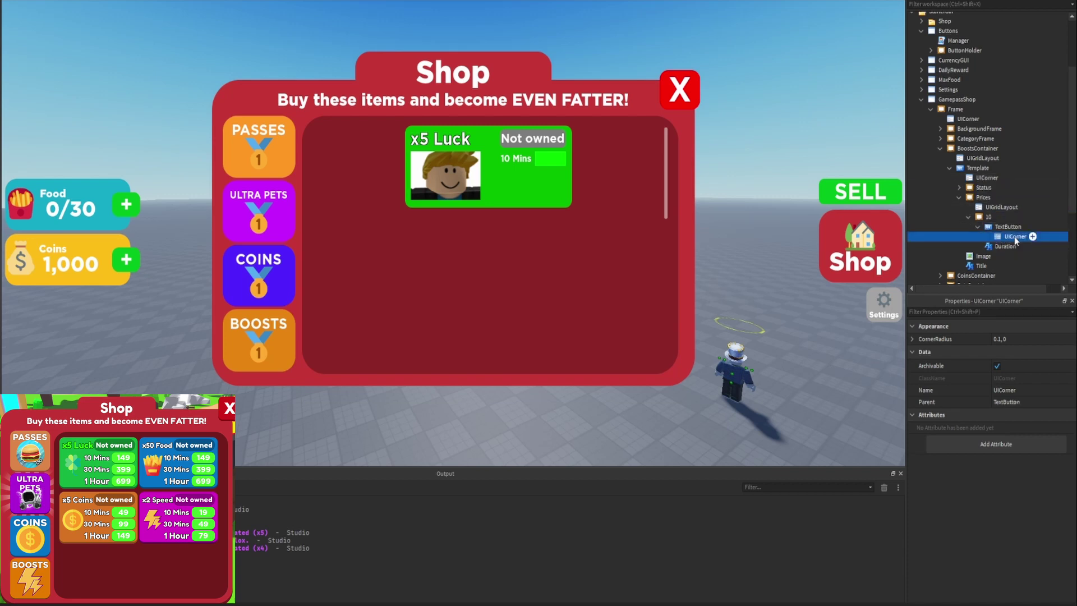
click(1004, 340)
text(0.3,0)
key(Return)
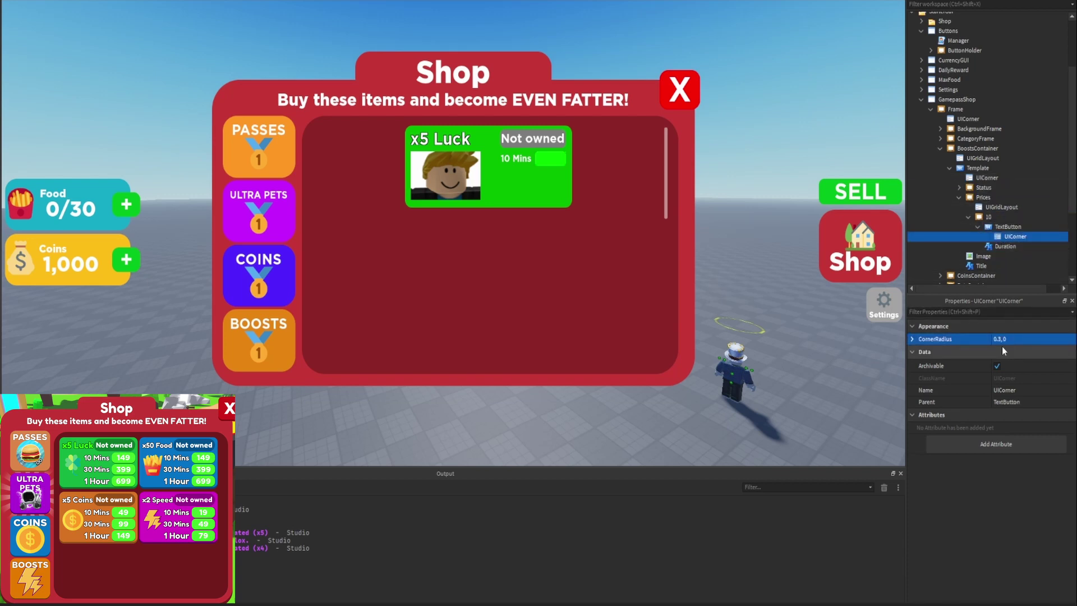
Step: Put a copy of the Duration label inside the TextButton and size it to fill the button (1,0,1,0)
click(1003, 247)
key(ctrl+d)
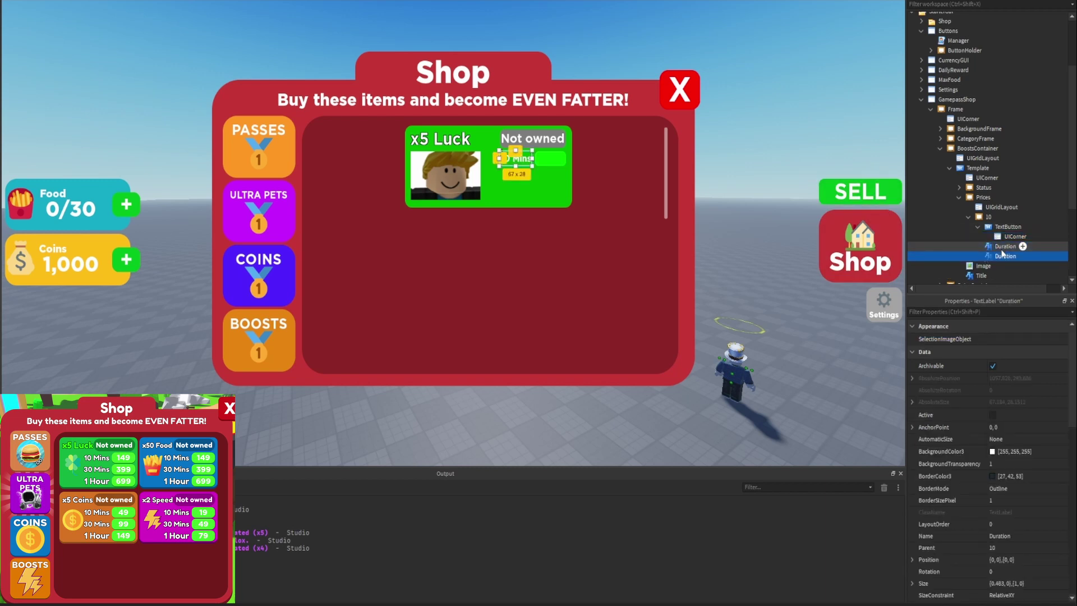
drag(1002, 253, 1007, 227)
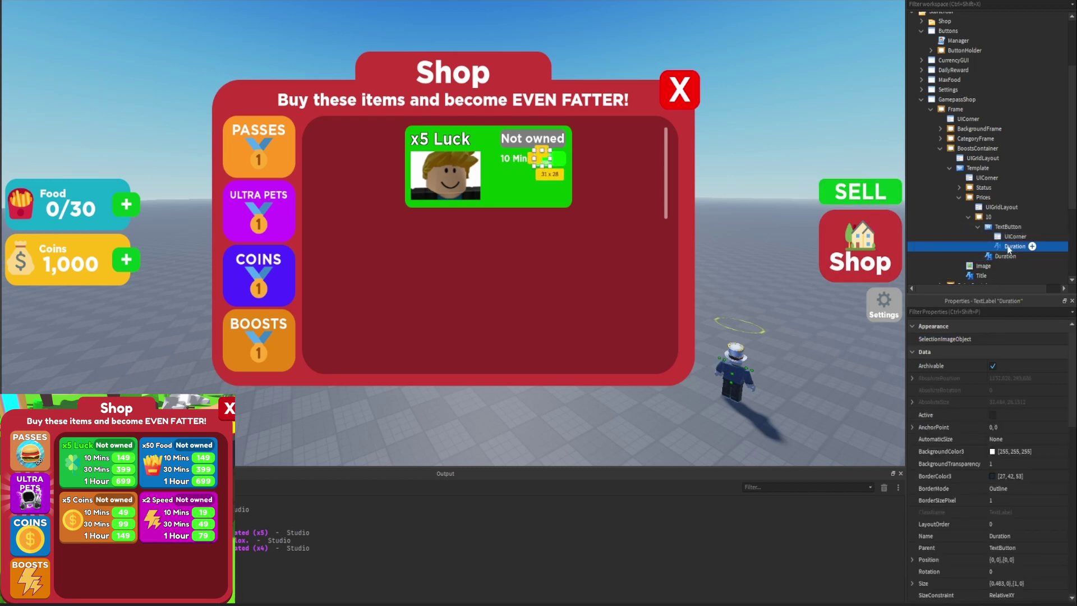
click(976, 311)
text(size)
click(1028, 373)
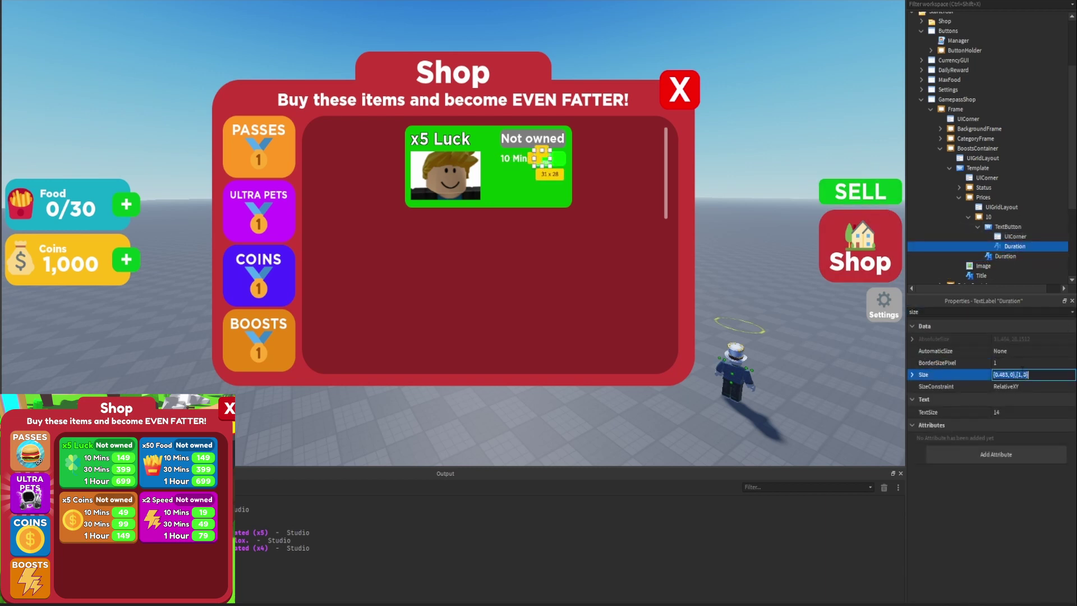
text(1,0,1,0)
key(Return)
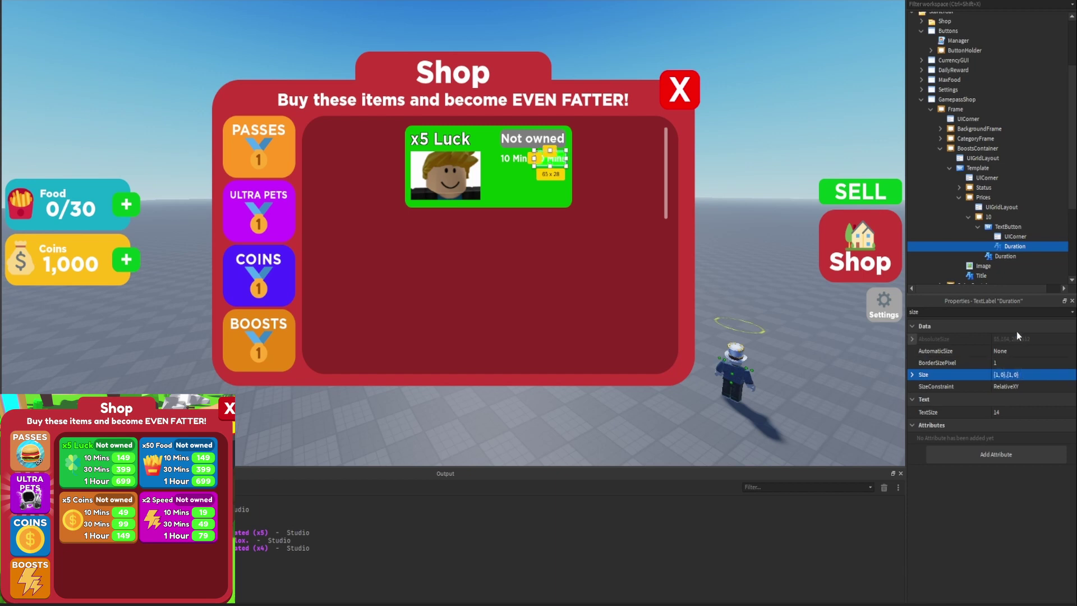
Step: Set the text of the label inside the TextButton to "149"
click(1012, 312)
text(text)
click(1015, 364)
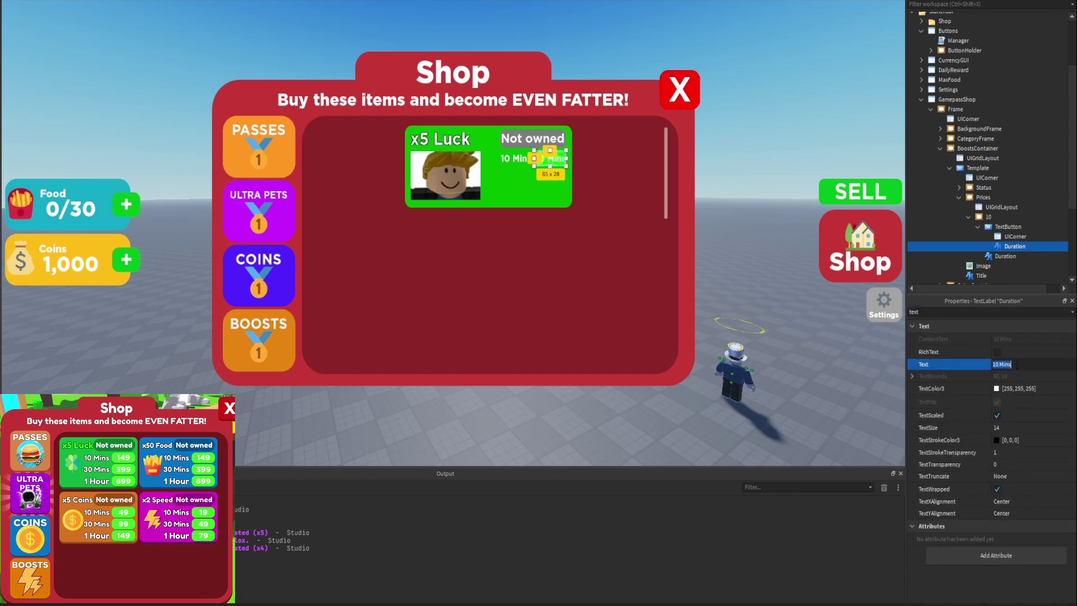
text(149)
key(Return)
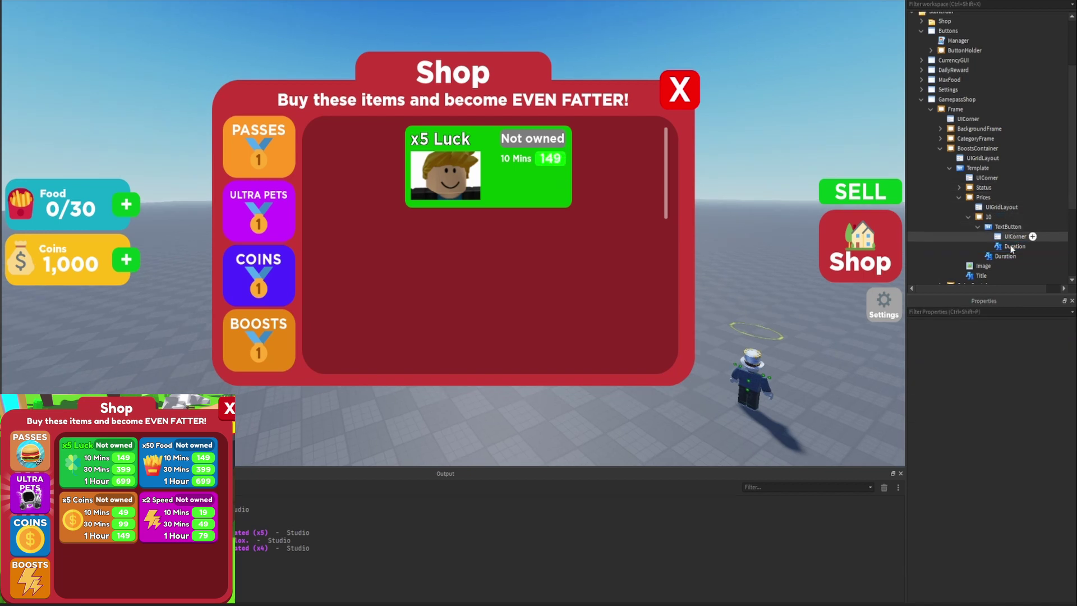
Step: Rename the label inside the button to Price and the TextButton to Buy
click(1011, 247)
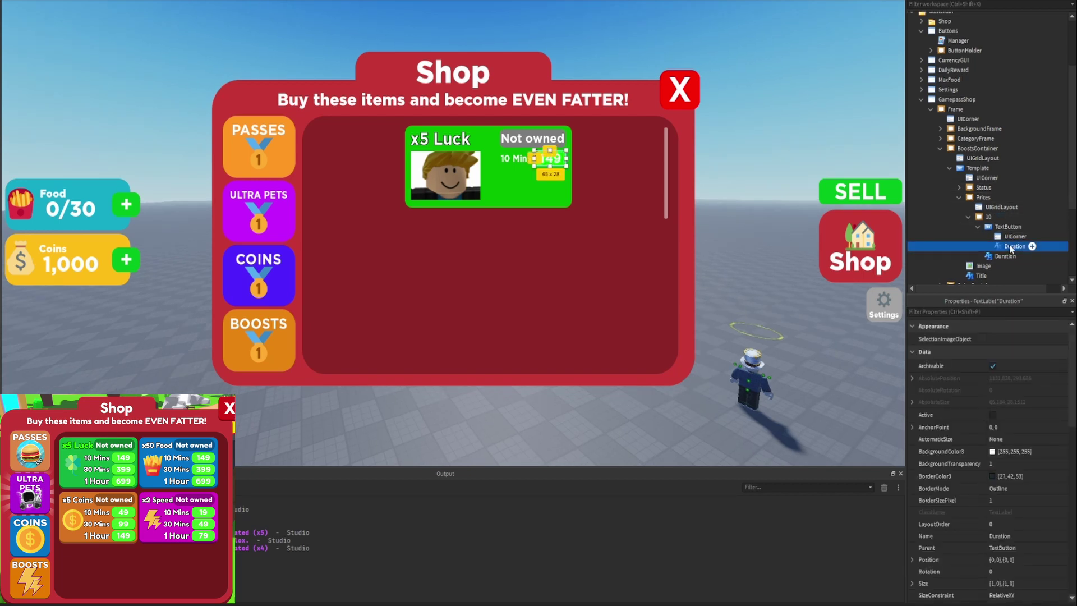
double_click(1012, 247)
text(Price)
key(Return)
double_click(1007, 227)
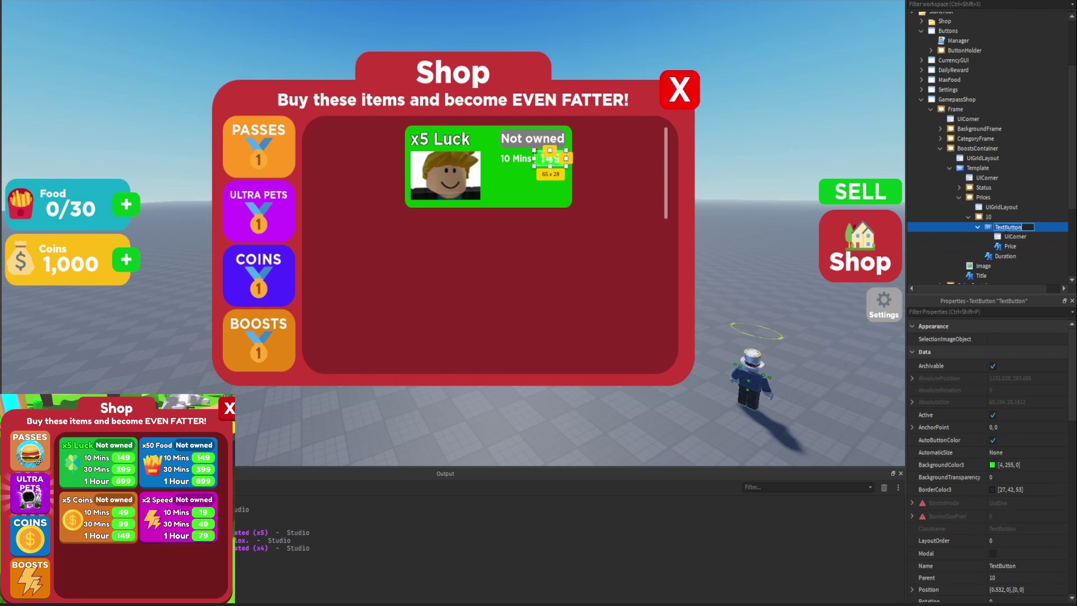
text(Buy)
key(Return)
Step: Give the Duration label a visible black text outline by lowering its text stroke transparency
click(1005, 255)
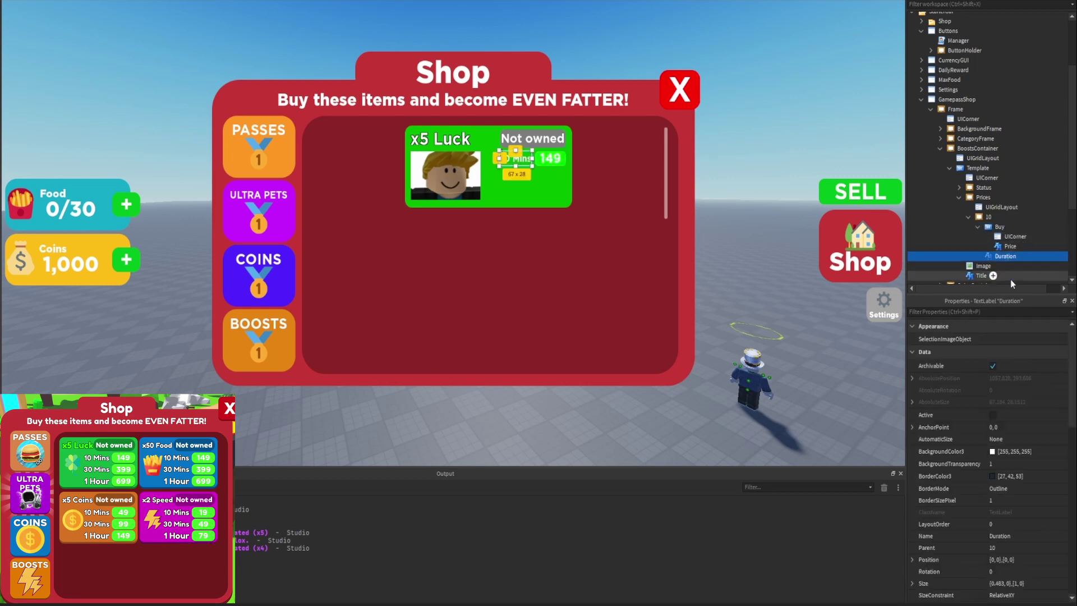
click(1012, 308)
text(str)
click(1003, 377)
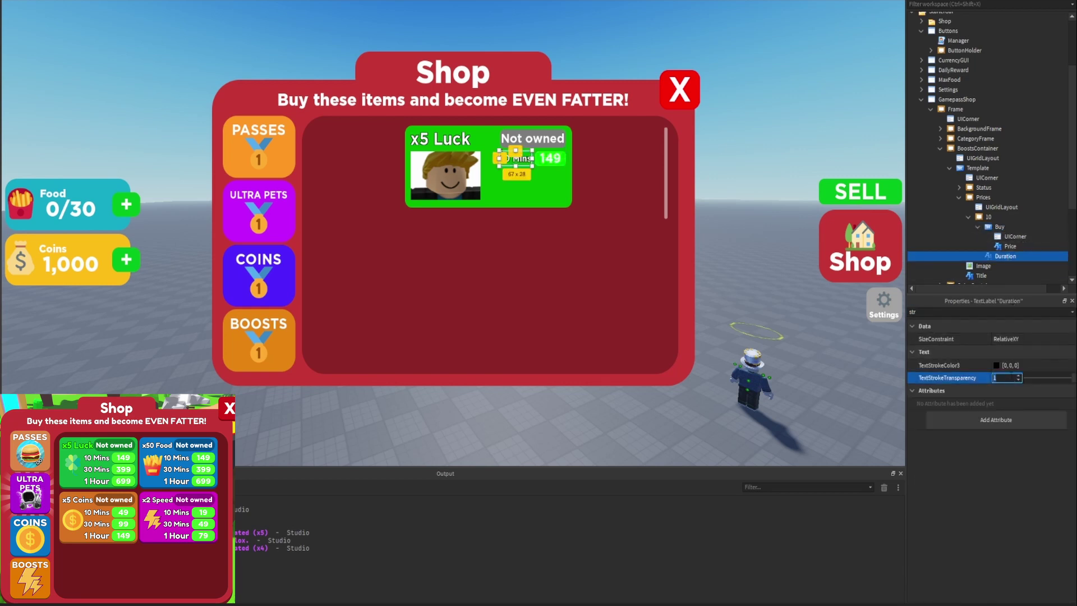
key(Return)
click(780, 120)
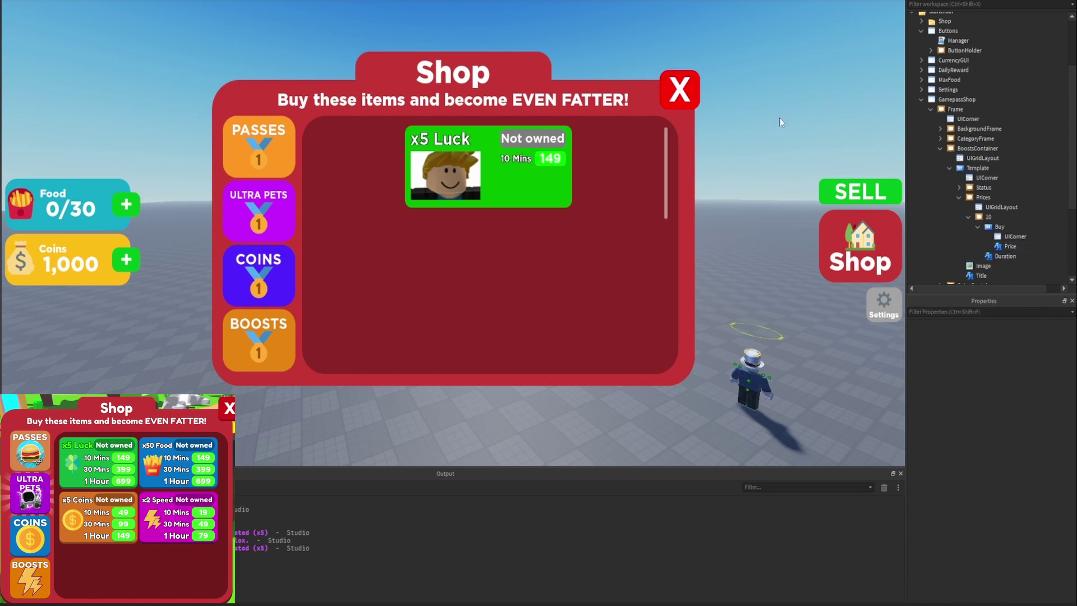
Step: Widen the Prices frame on both sides to about 173 x 100 px, from beside the image to near the card's edge
click(982, 197)
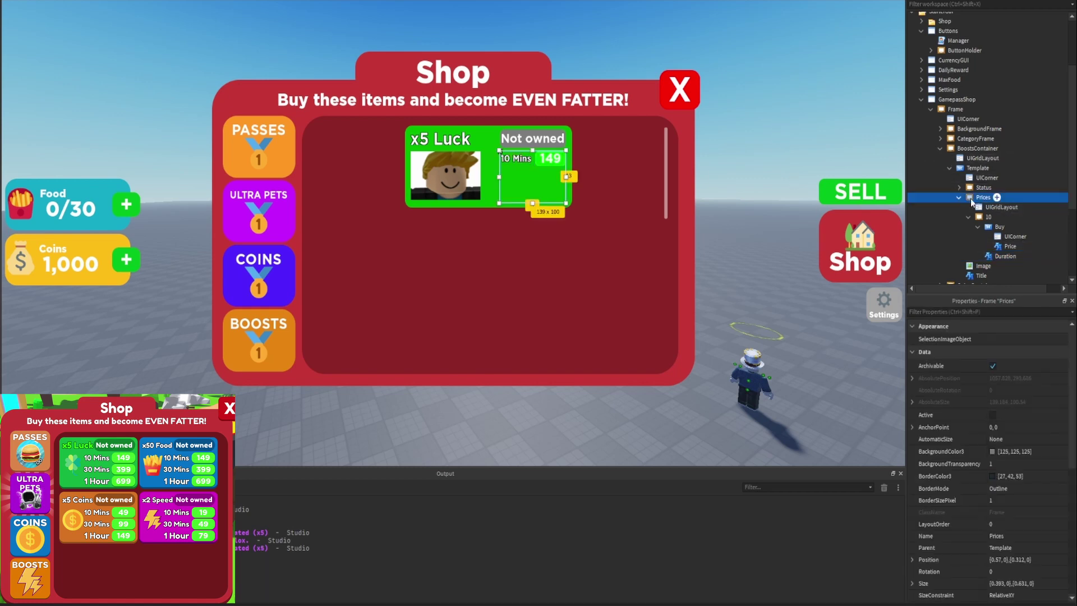
drag(500, 181, 485, 180)
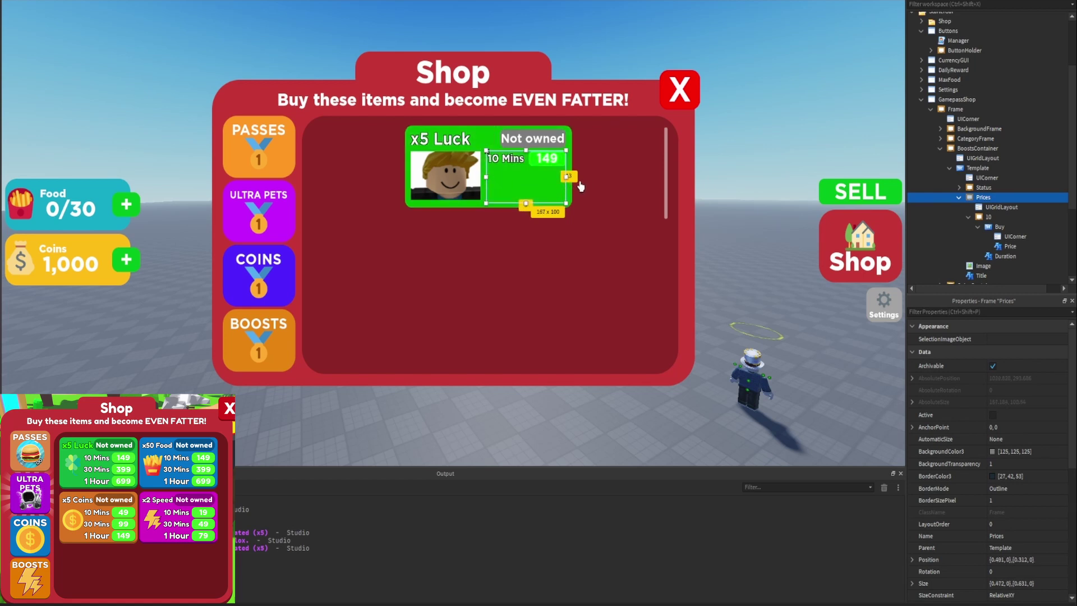
drag(566, 179, 569, 178)
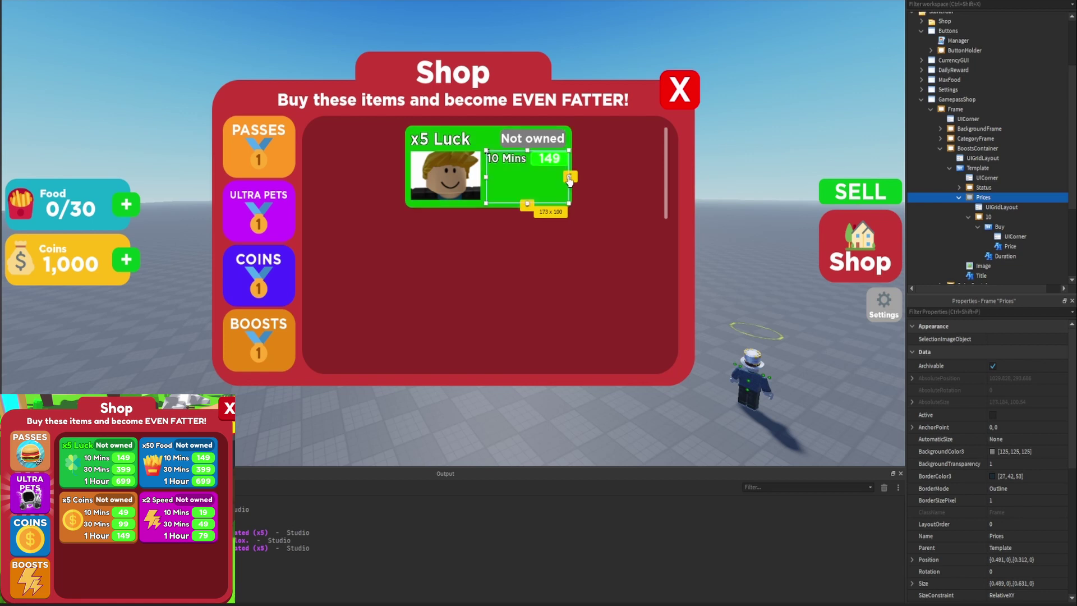
click(783, 98)
Step: Duplicate the 10 price row to add a second row to the Prices frame
click(968, 217)
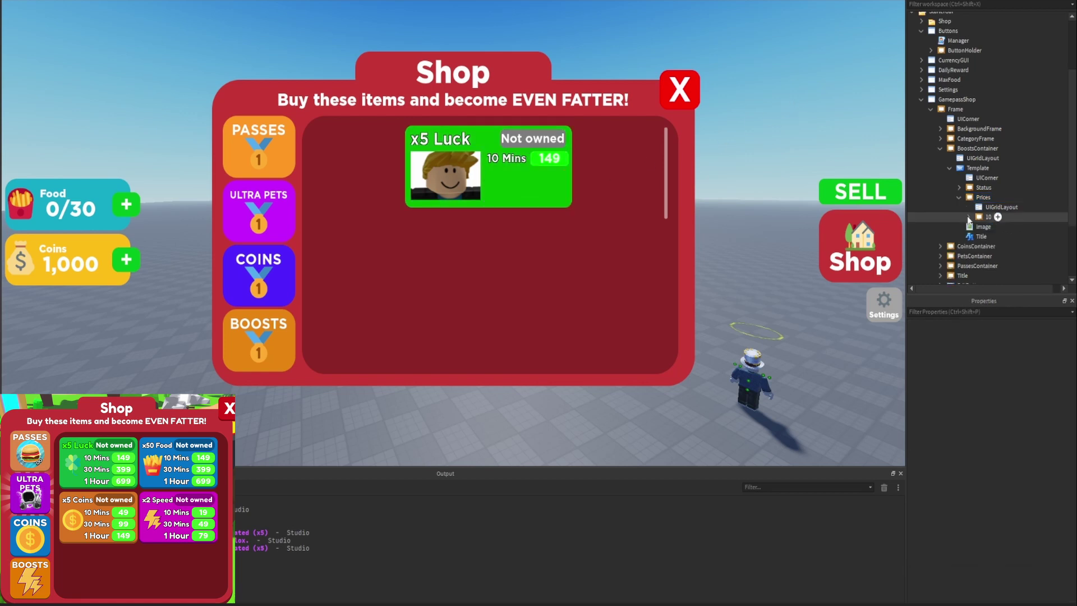
click(982, 218)
key(ctrl+d)
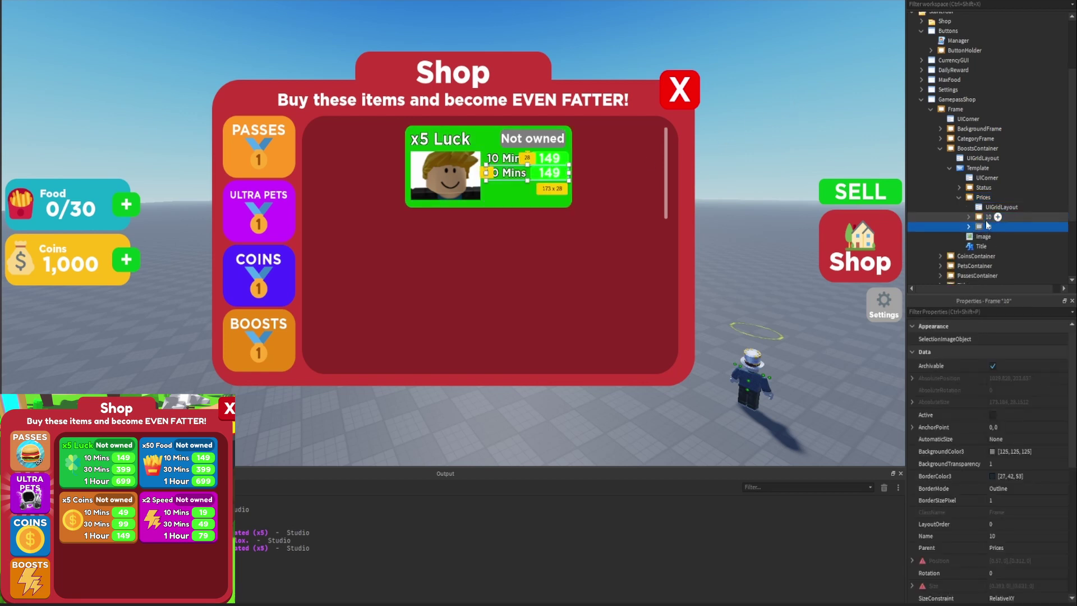
click(740, 164)
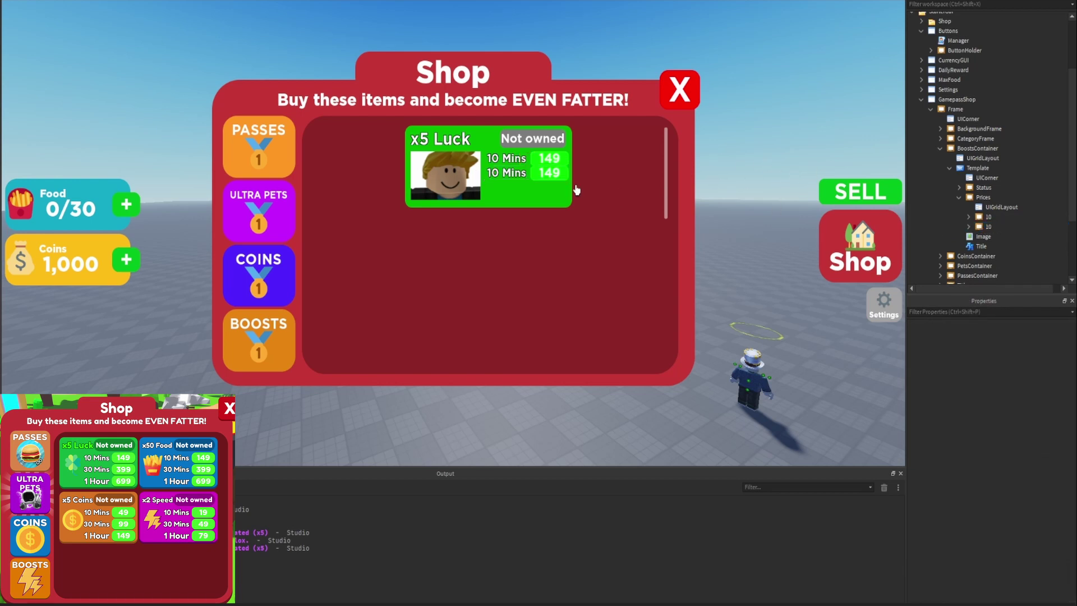
Step: Set the vertical cell padding of the Prices frame's UIGridLayout to 0.05, 0
click(1000, 207)
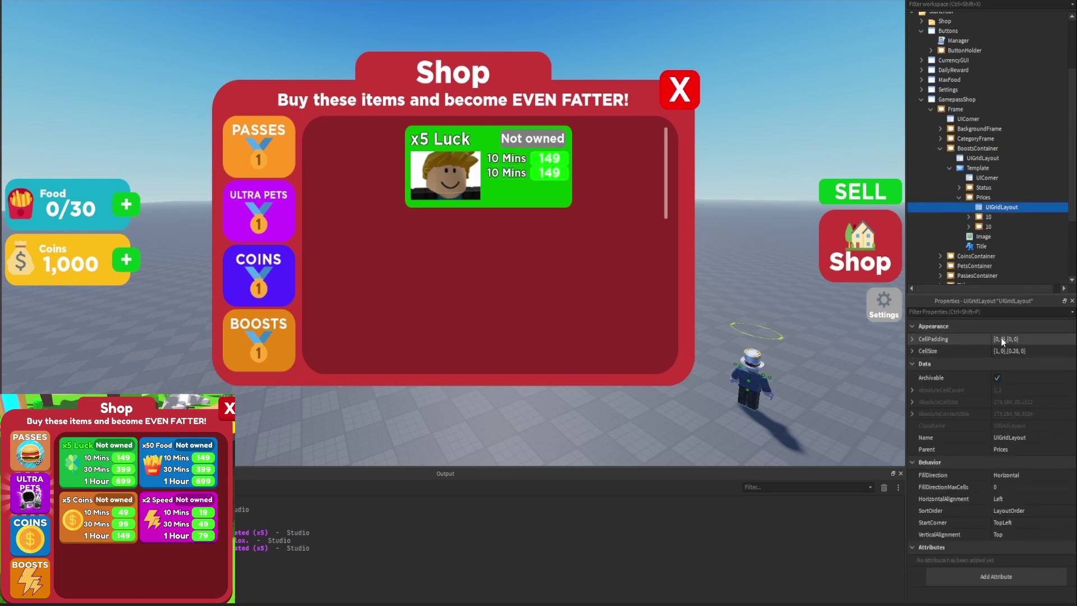
click(913, 338)
click(996, 362)
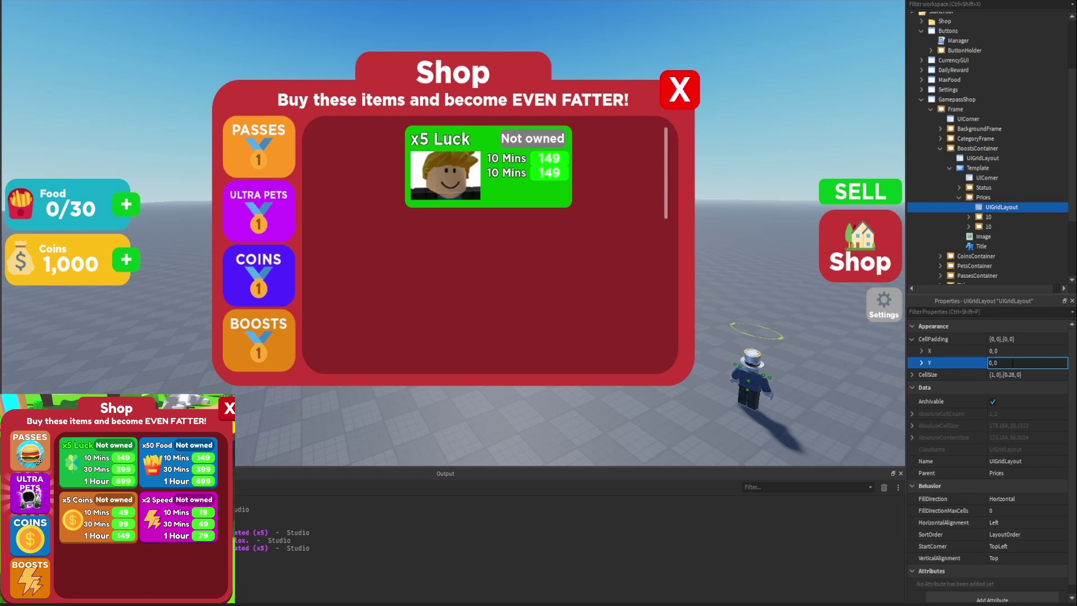
text(.1)
key(Return)
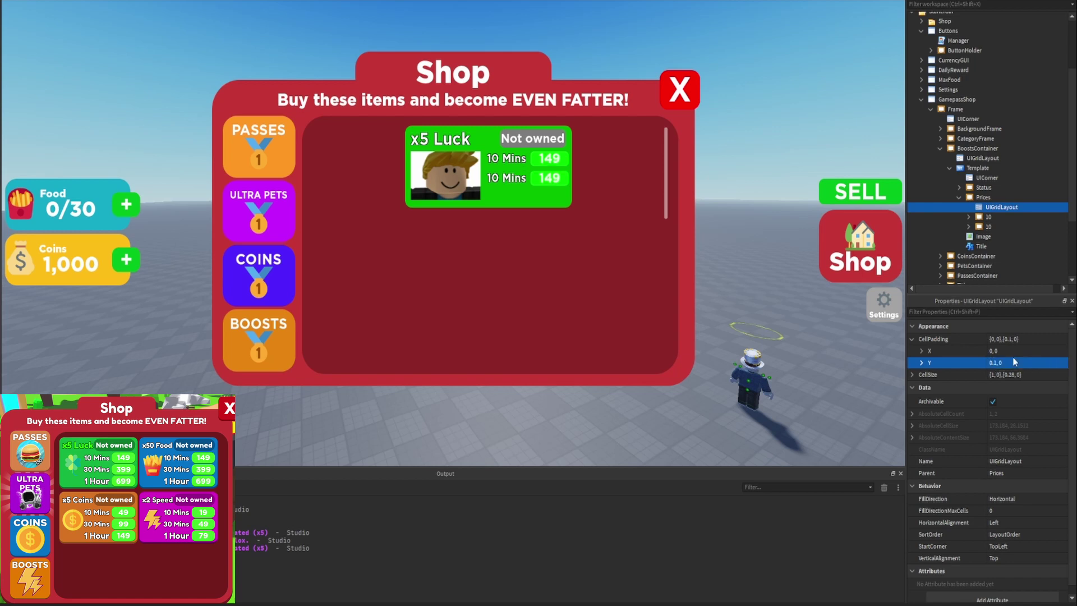
click(1001, 363)
key(Return)
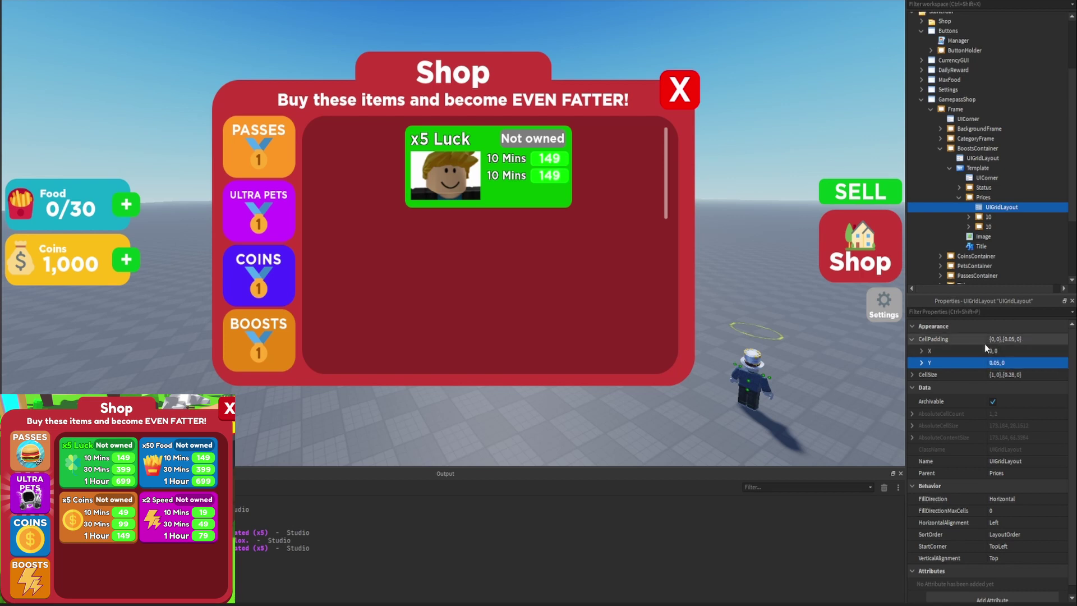
Step: Duplicate the second price row to add a third row to the Prices frame
click(987, 226)
key(ctrl+d)
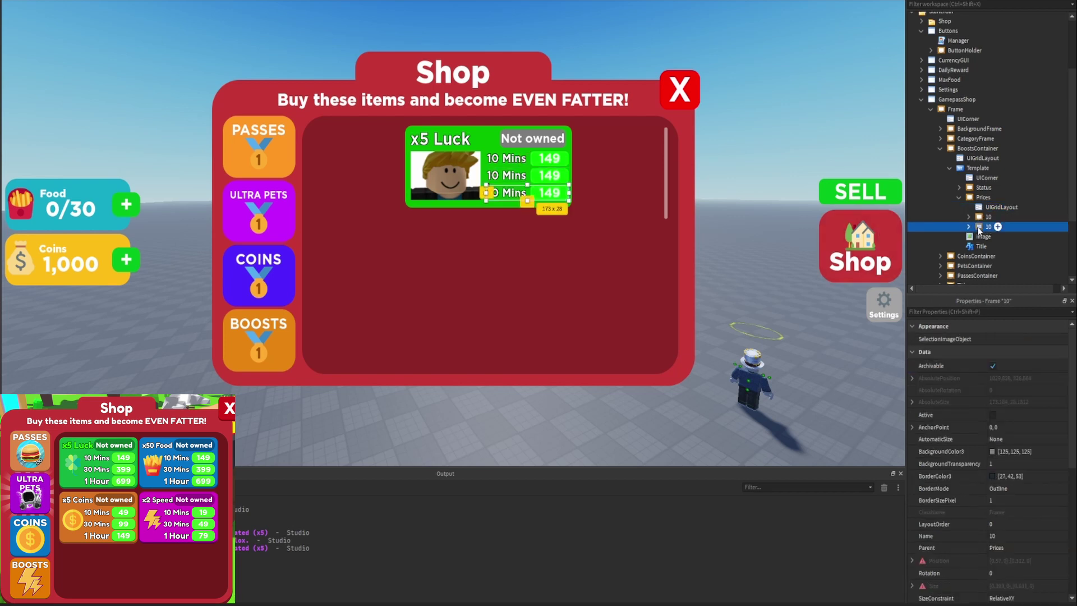
Step: Remove the third price row from the Prices frame
click(833, 109)
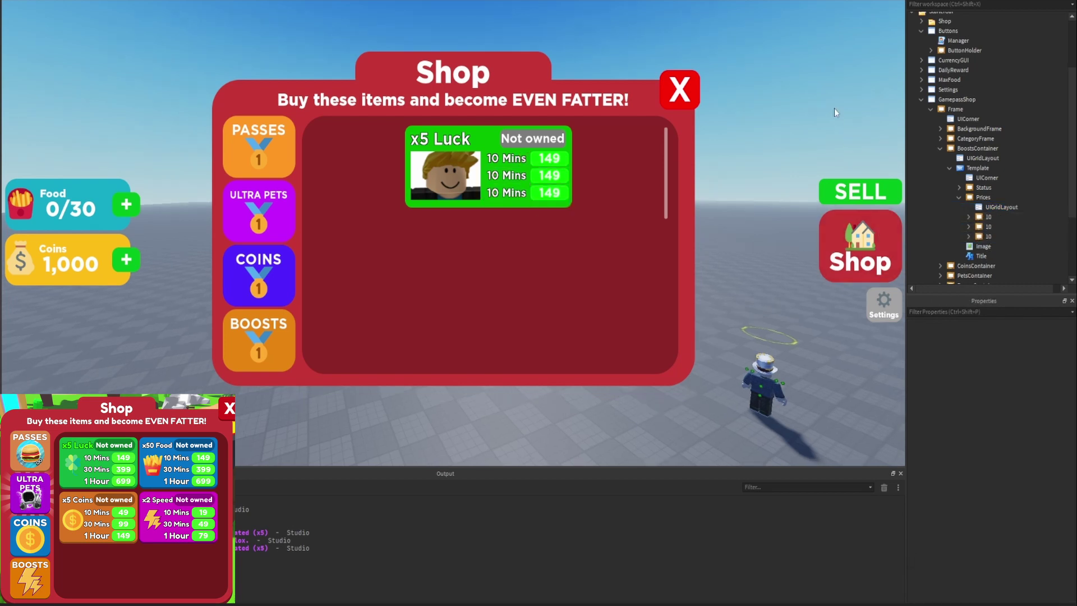
click(988, 236)
key(Delete)
click(1001, 207)
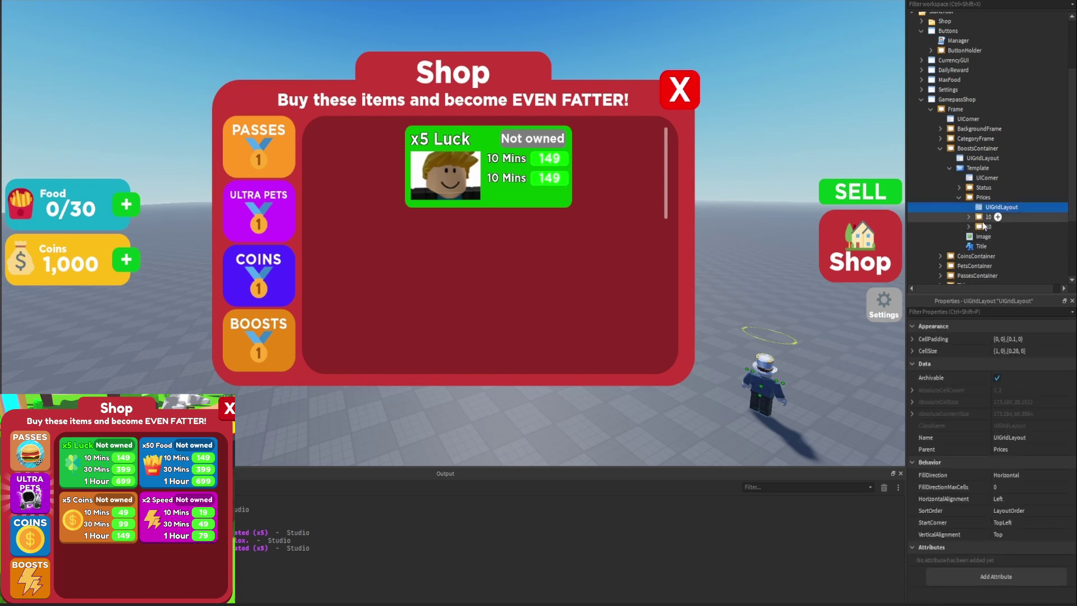
Step: Rename the second price row to 30 and set its Price label text to 399
click(985, 227)
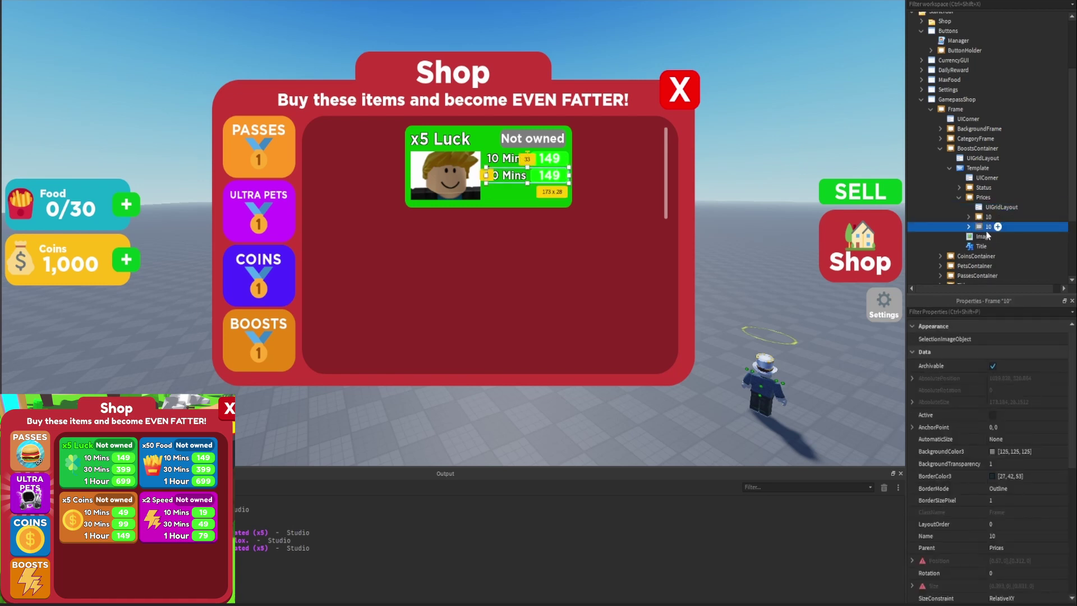
double_click(986, 230)
click(968, 226)
click(979, 236)
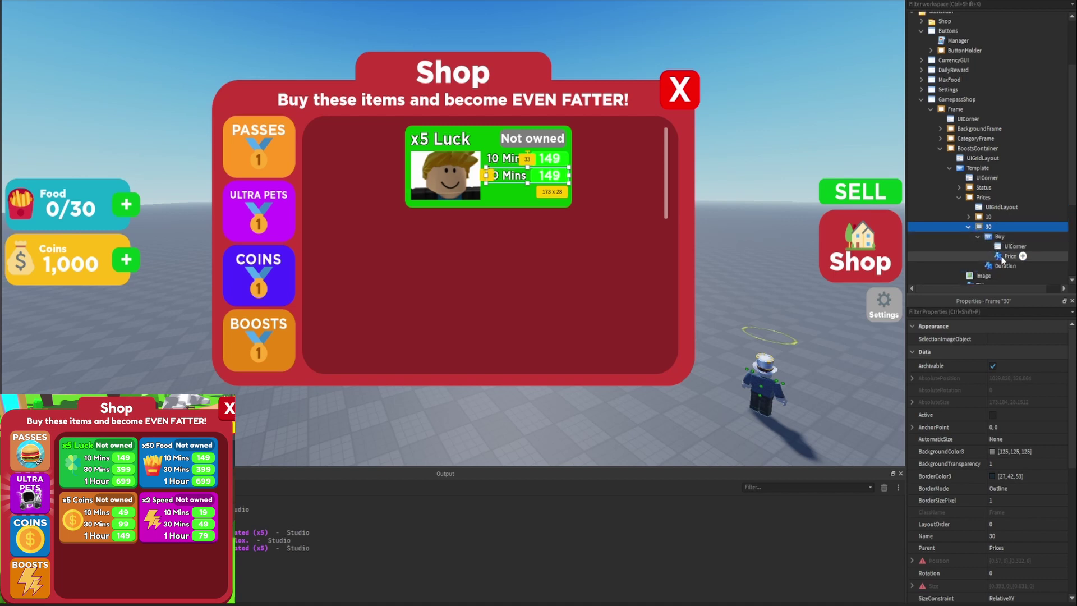
click(1009, 255)
click(1001, 312)
text(text)
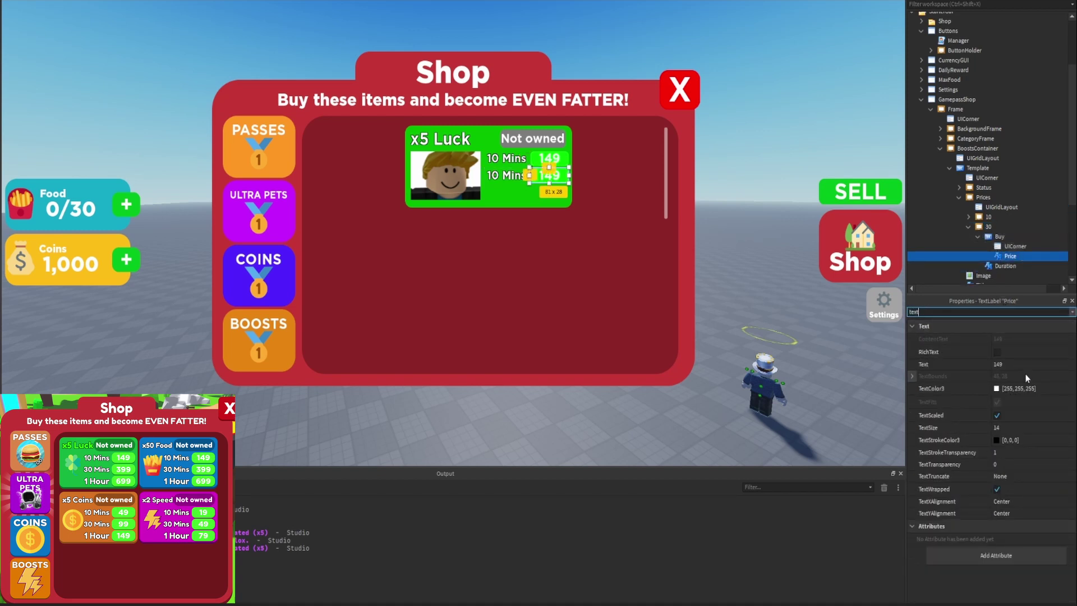
click(1024, 364)
text(399)
key(Return)
Step: Set the Duration label text of the 30 row to "30 Mins"
click(1005, 265)
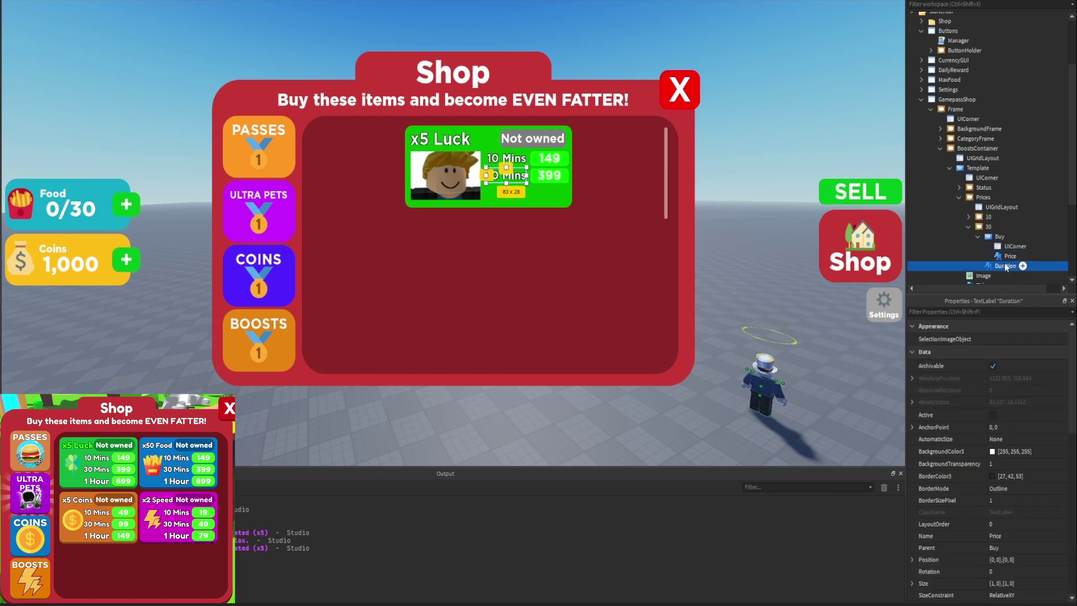
click(1004, 312)
text(text)
click(1003, 364)
text(30 Mins)
key(Return)
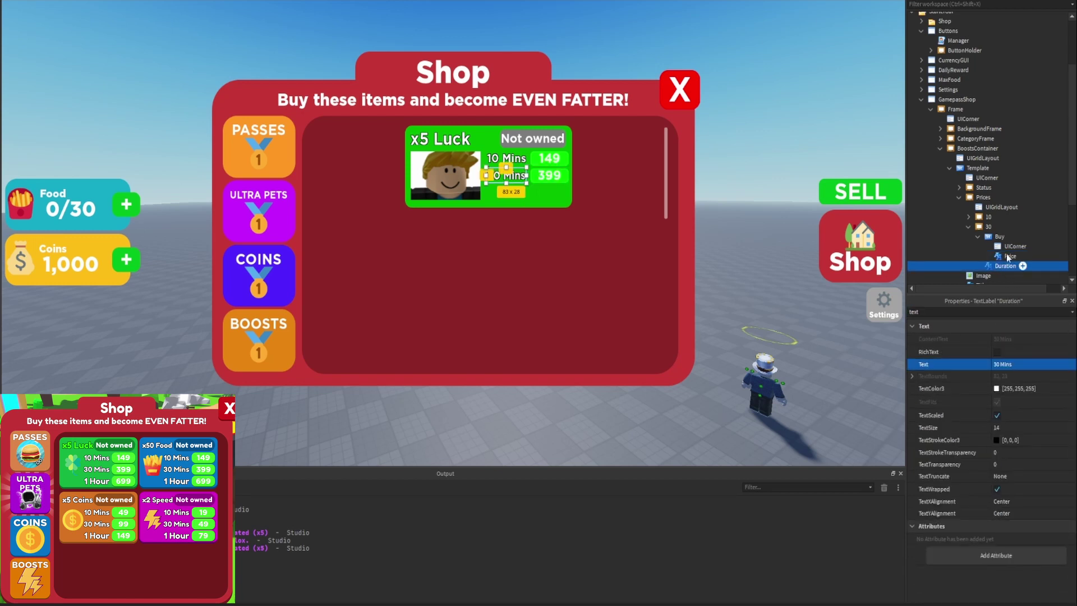
Step: Duplicate the 30 price row and rename the copy to 60
click(969, 227)
click(980, 228)
key(ctrl+d)
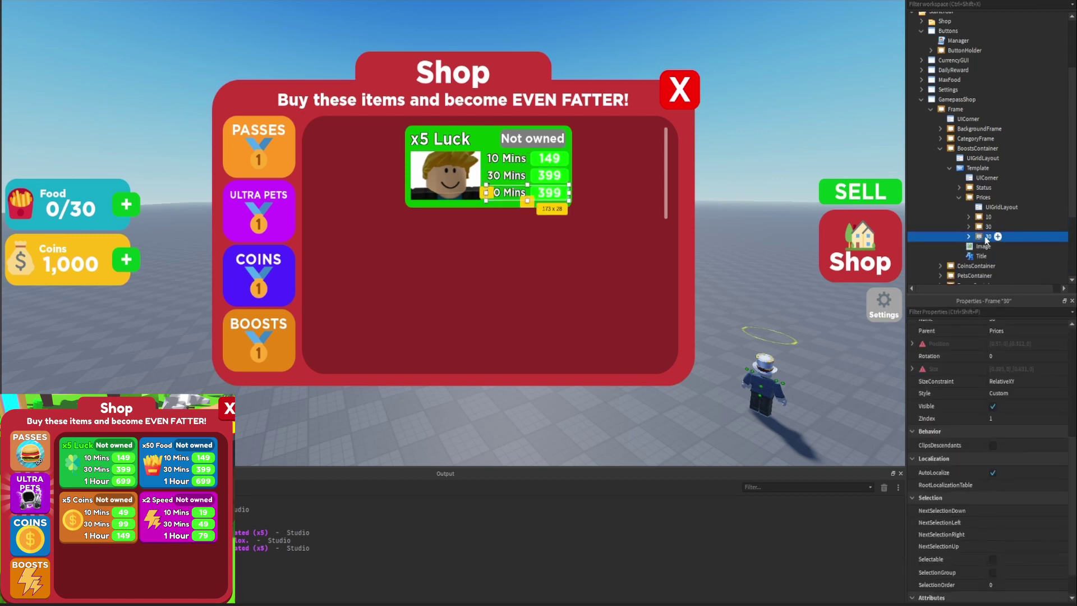
click(988, 237)
text(60)
key(Return)
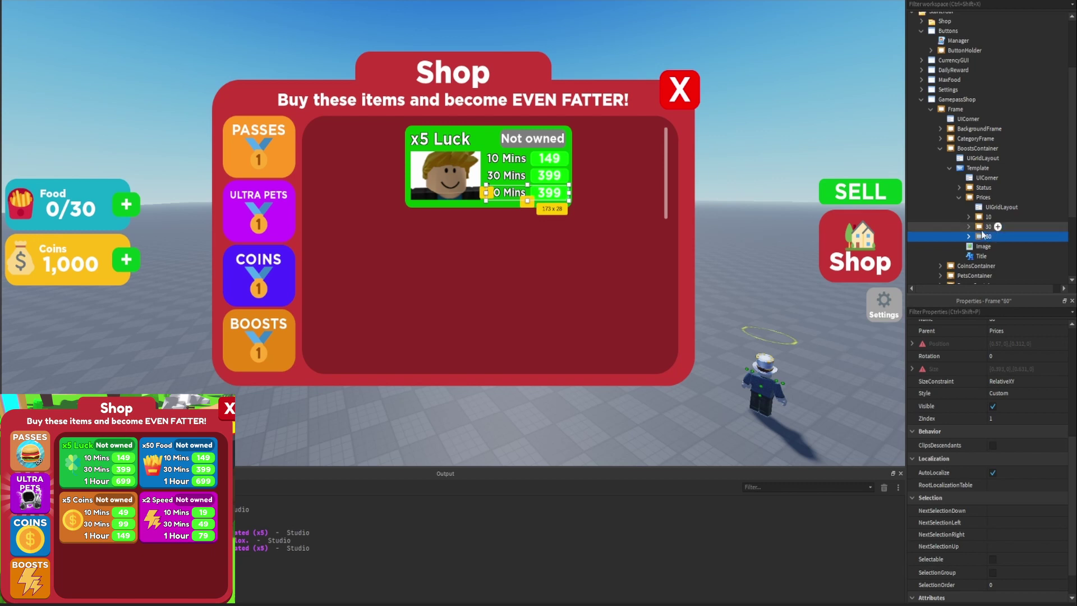
Step: Set the Price label text of the 60 row to 699
click(968, 236)
click(1004, 266)
click(954, 312)
text(text)
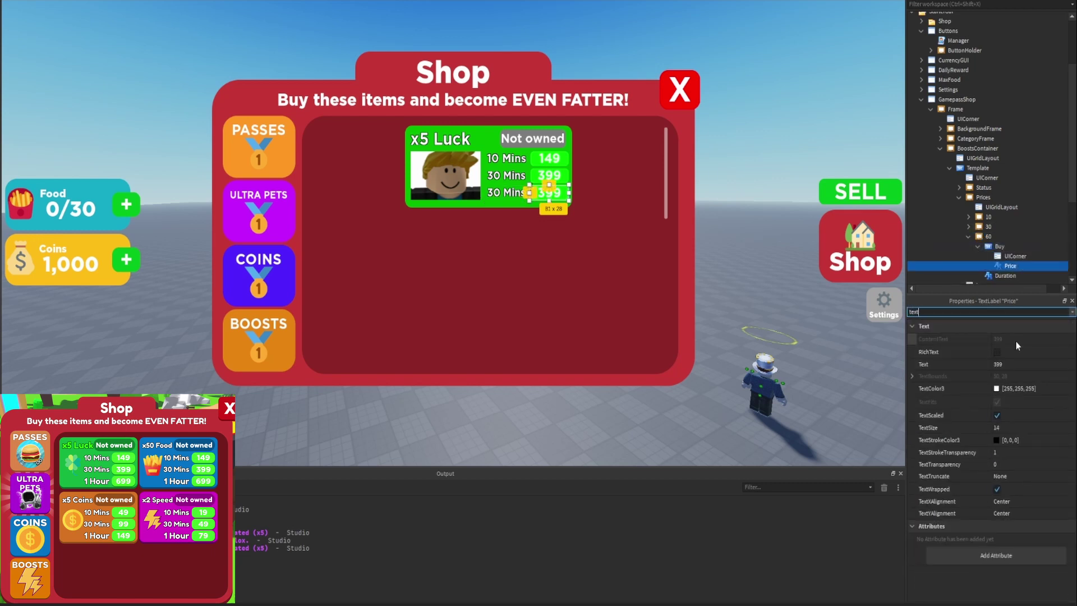
click(1017, 363)
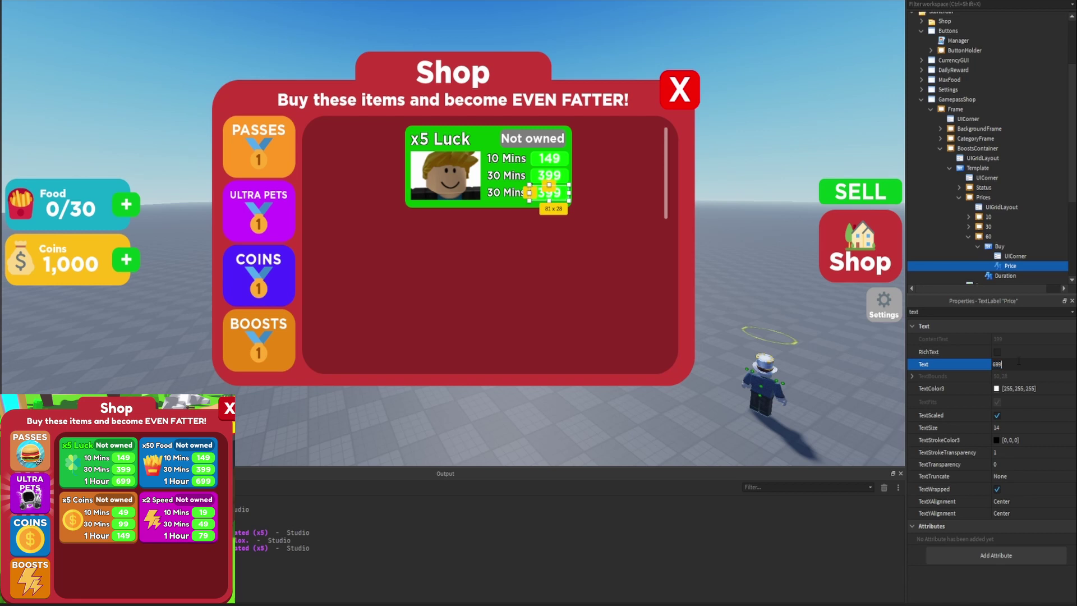
key(Return)
Step: Set the Duration label text of the 60 row to "1 Hour"
click(1004, 276)
click(998, 313)
text(te)
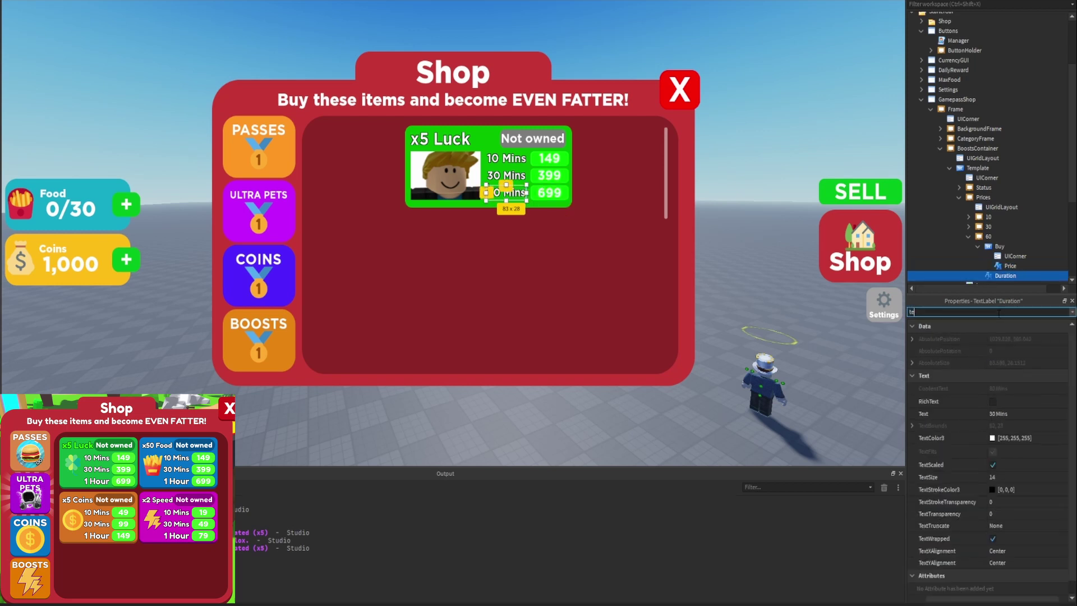
text(xt)
click(1007, 363)
text(1 Hour)
click(808, 111)
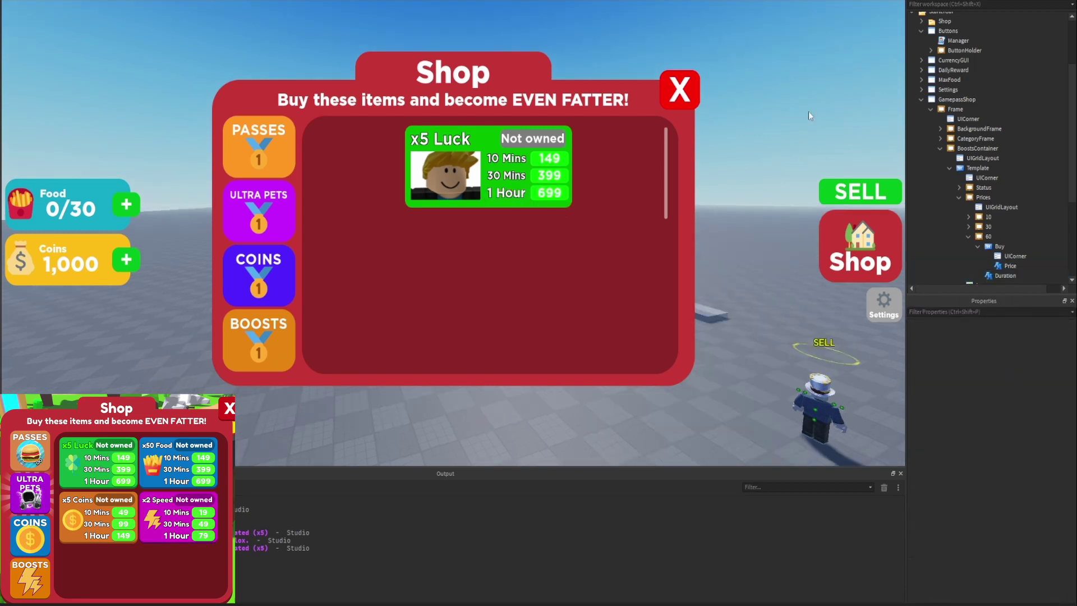
Step: Widen the card's Status frame toward the title to about 167 x 36 px and set its UICorner radius to 0.4, 0
click(503, 141)
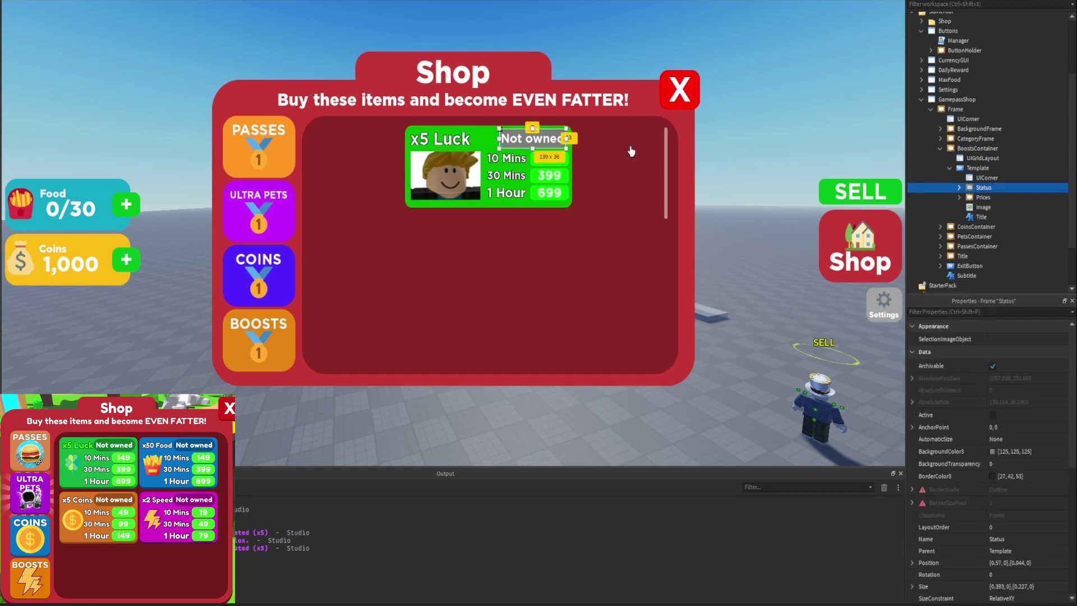
drag(499, 141, 486, 141)
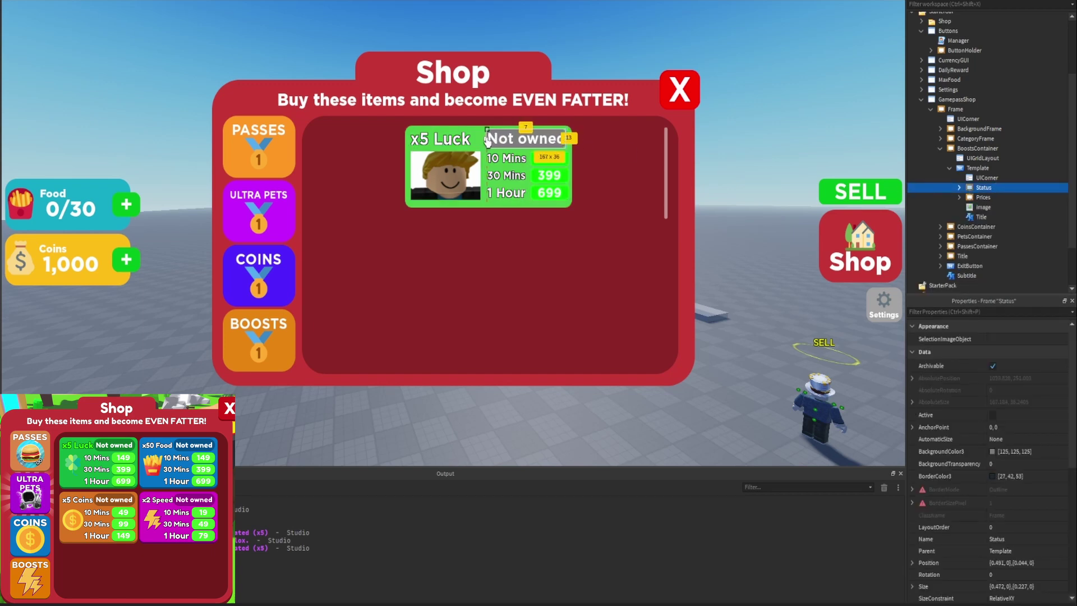
click(987, 311)
click(959, 187)
click(995, 197)
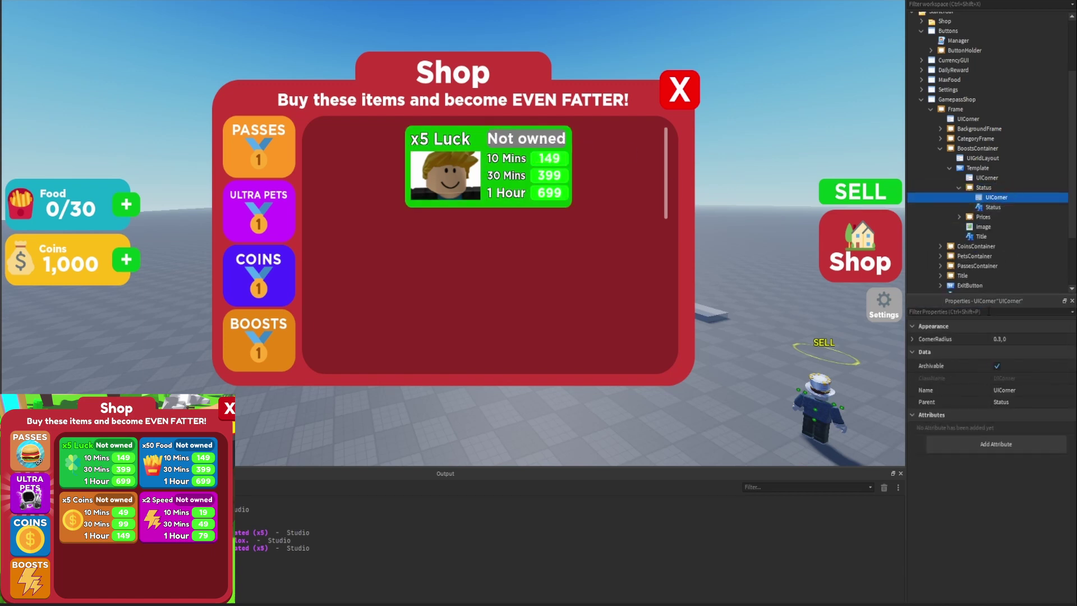
double_click(1000, 338)
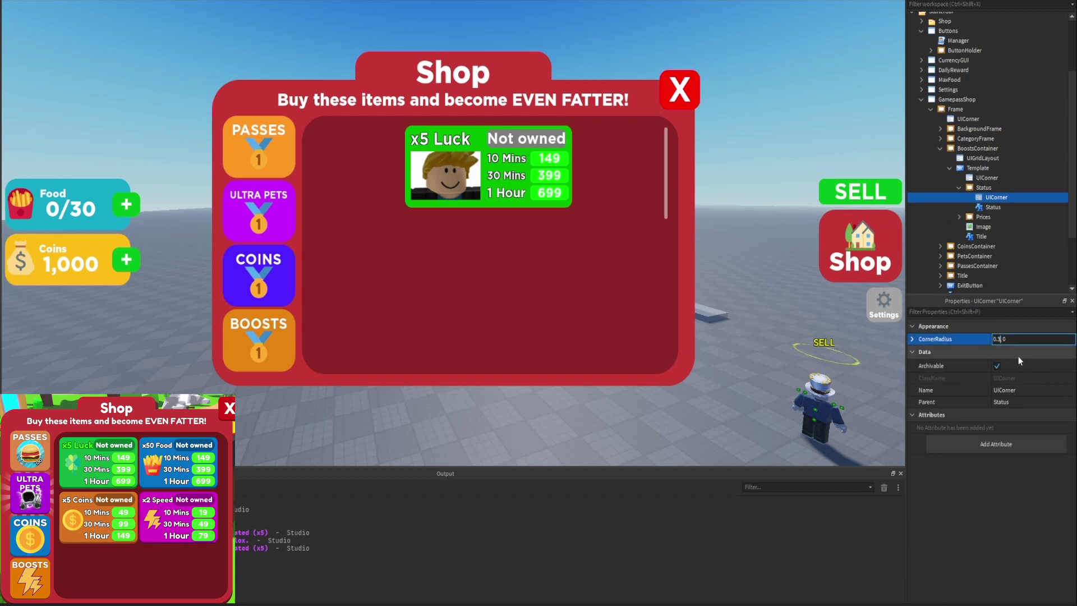
key(Return)
Step: Set the size of the Status text label inside the Status frame to {0.8, 0},{1, 0}
click(992, 207)
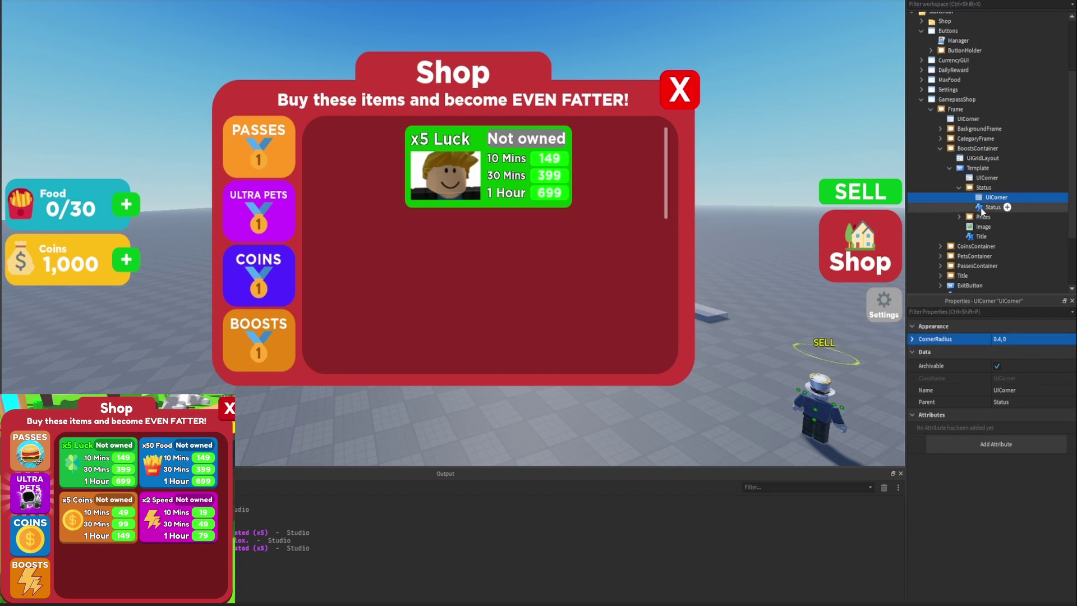
click(968, 312)
text(size)
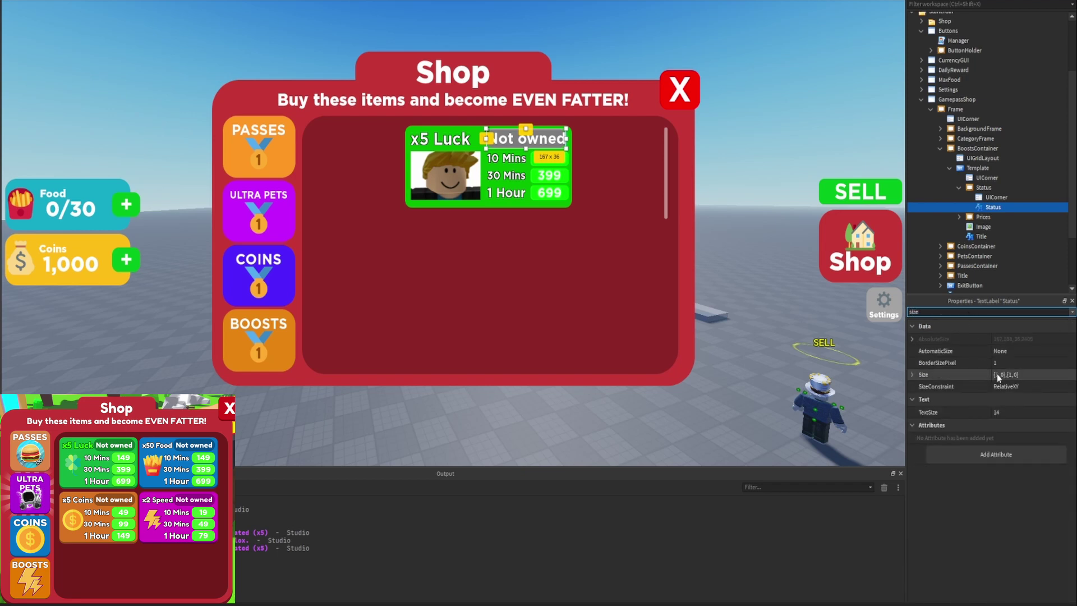
click(998, 374)
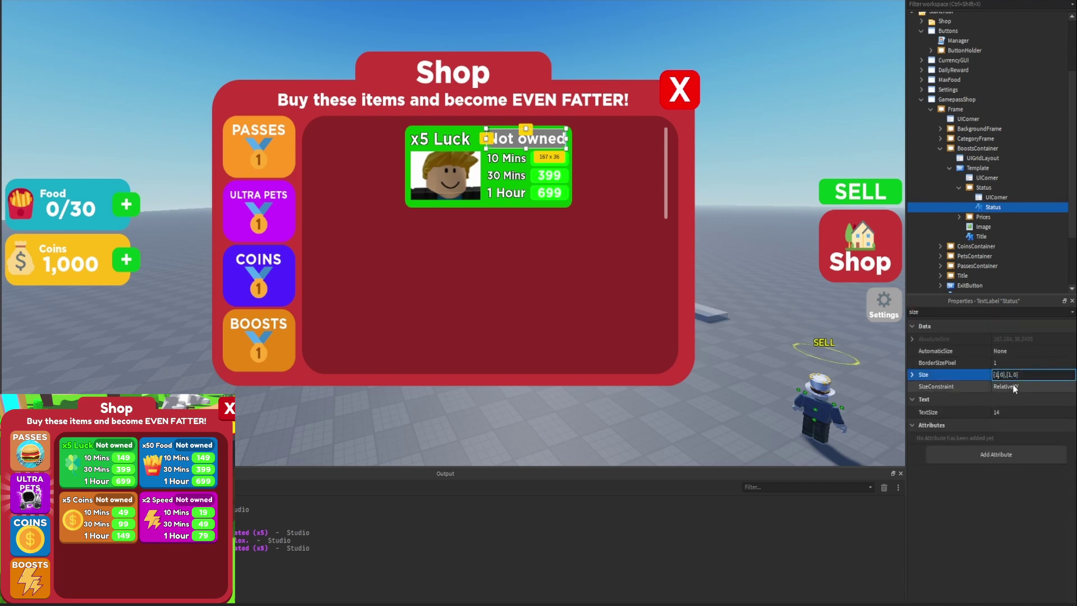
key(BackSpace)
text(0.8)
key(Return)
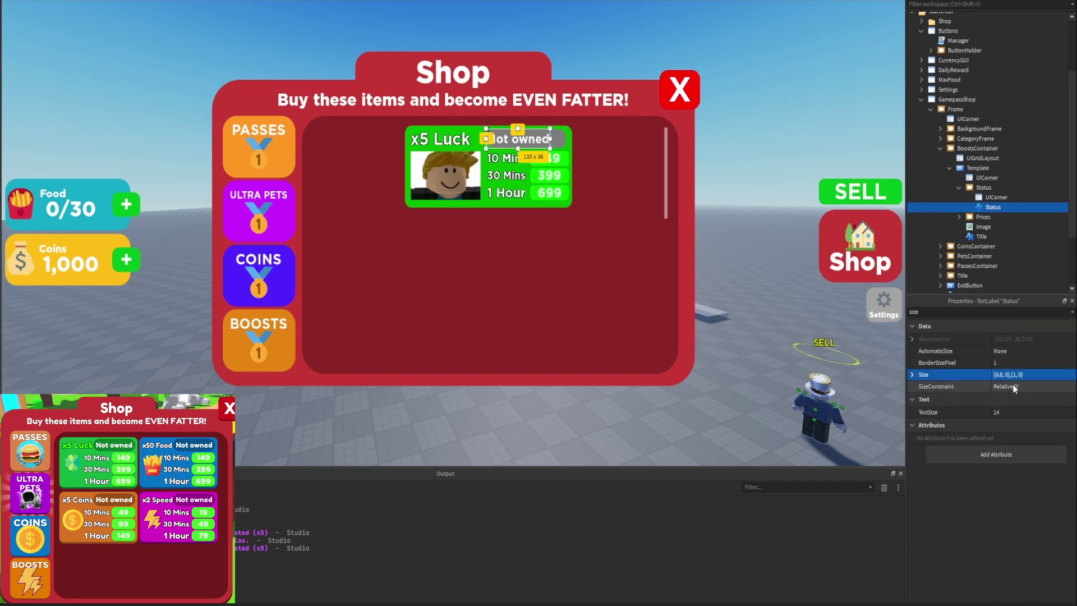
Step: Reposition the Status text label so it is horizontally centred within its frame
click(1019, 310)
text(po)
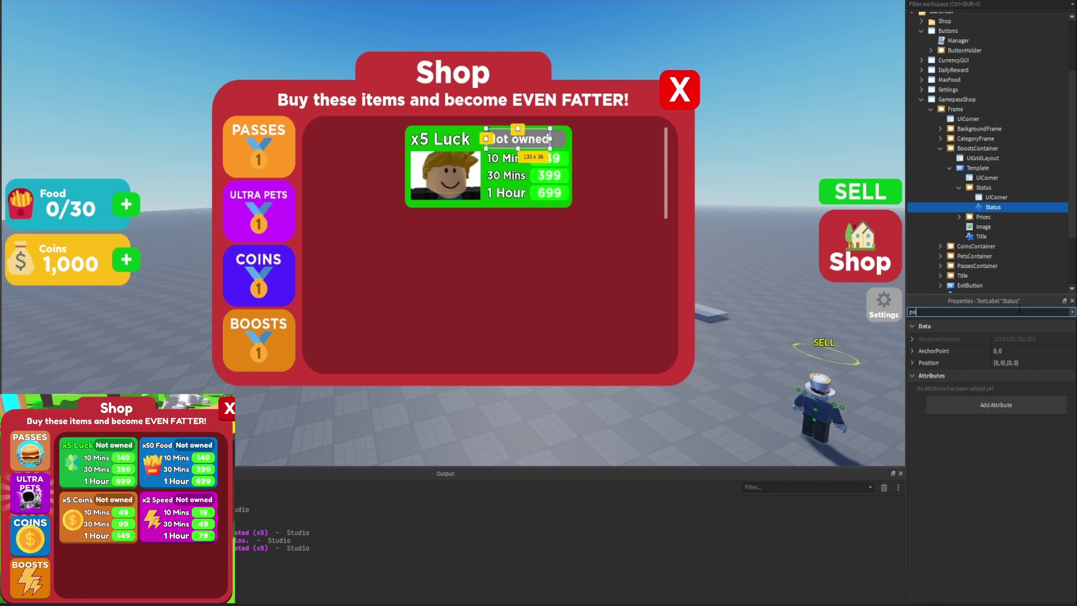
click(1001, 345)
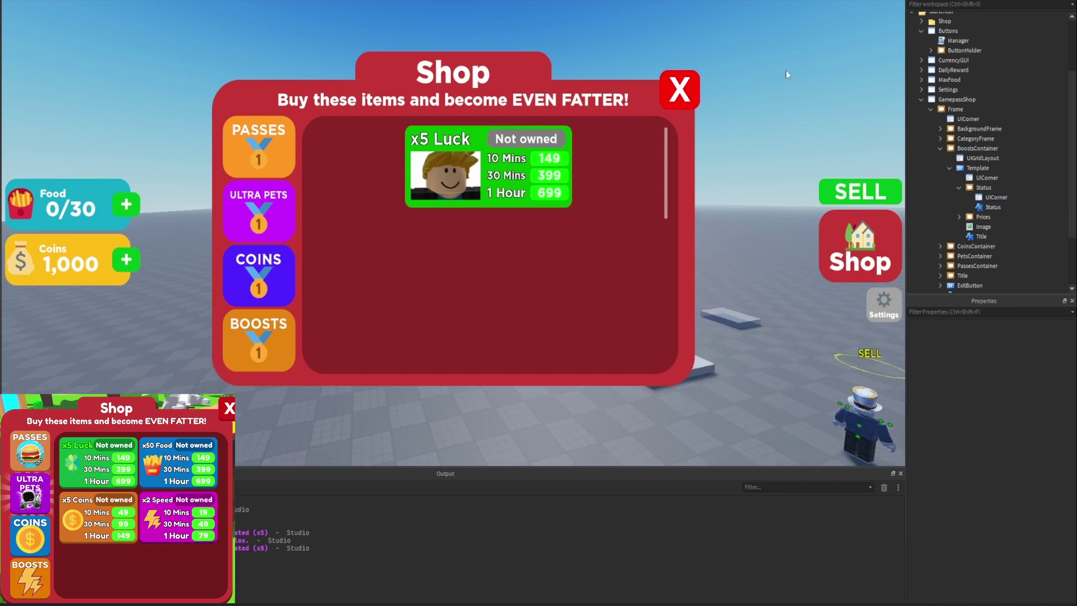
Step: Preview the shop on an iPhone 5, set the CategoryFrame's UIGridLayout cell padding to {0, 0},{0.015, 0}, and close the preview
click(896, 0)
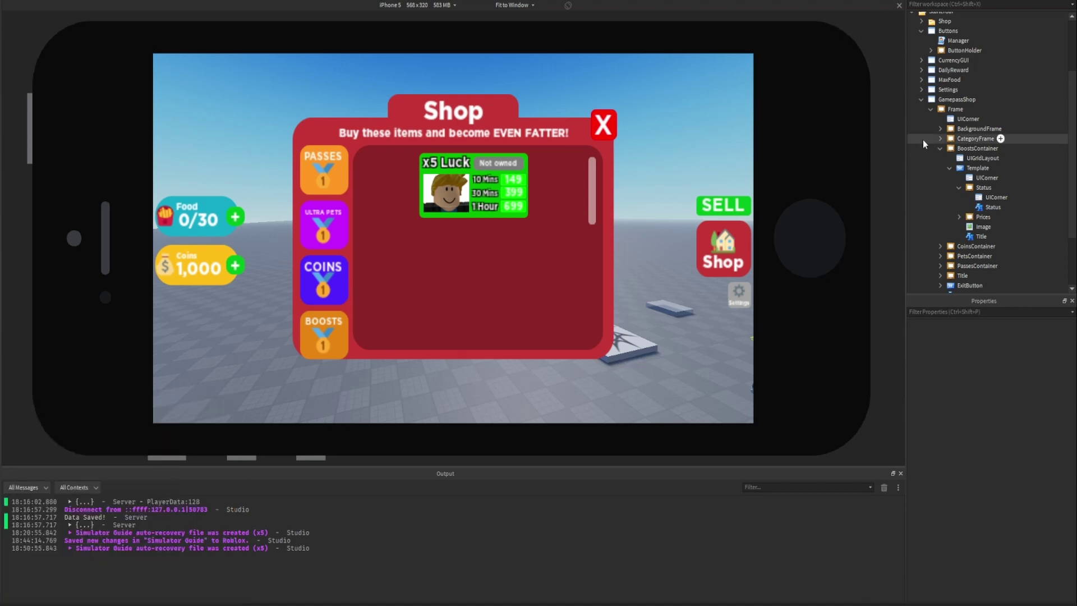
click(940, 139)
click(962, 149)
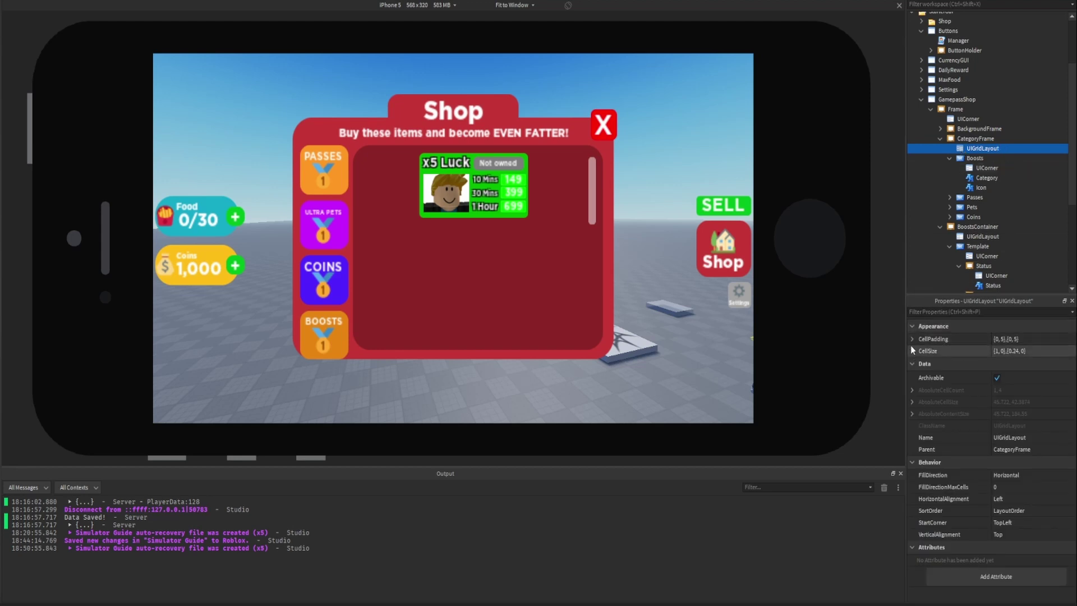
double_click(933, 343)
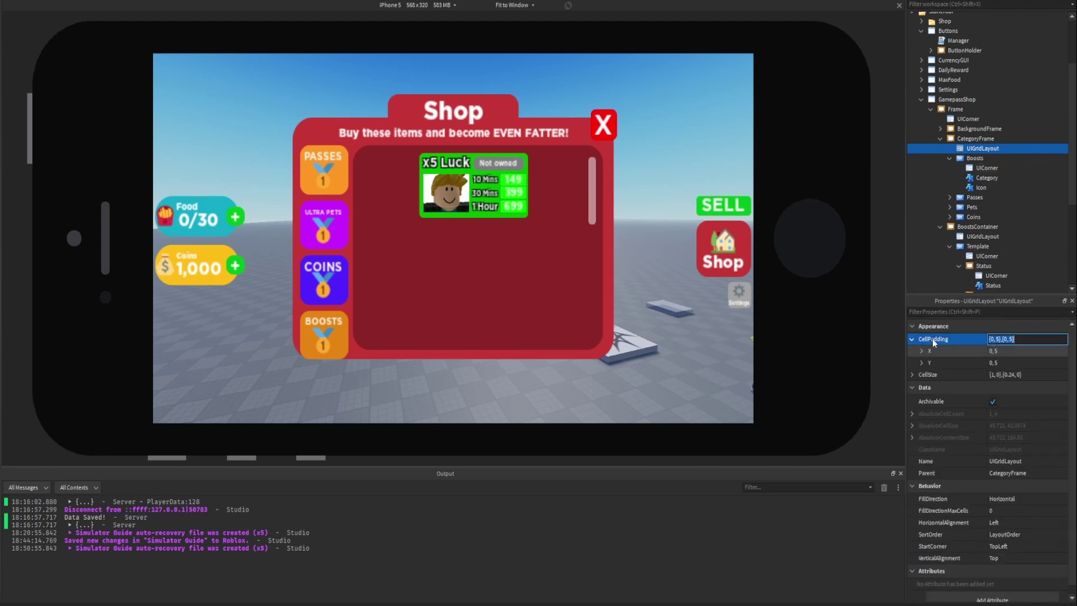
click(912, 339)
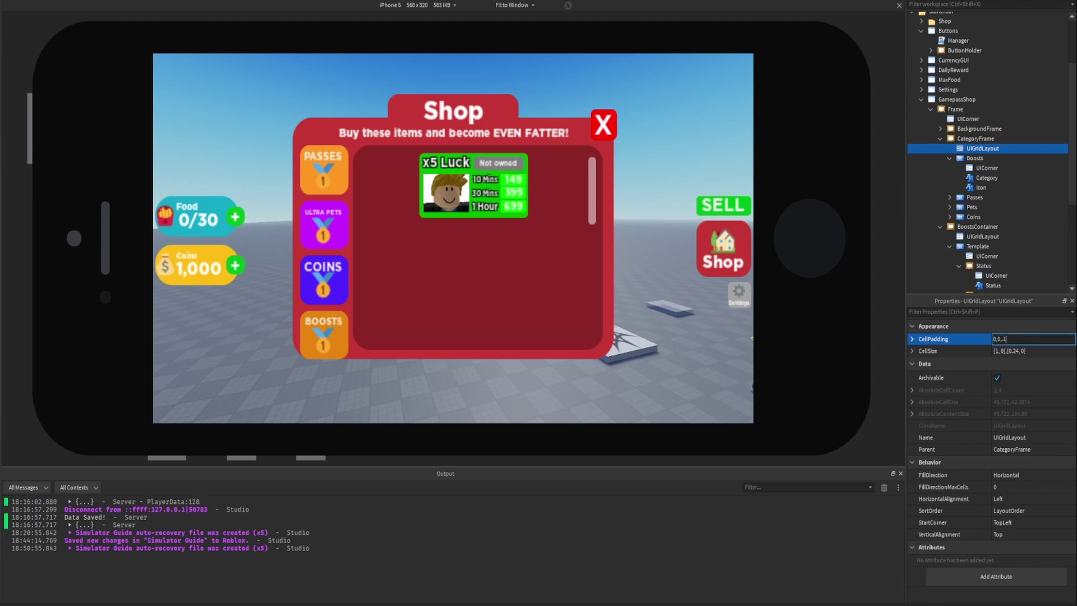
key(Return)
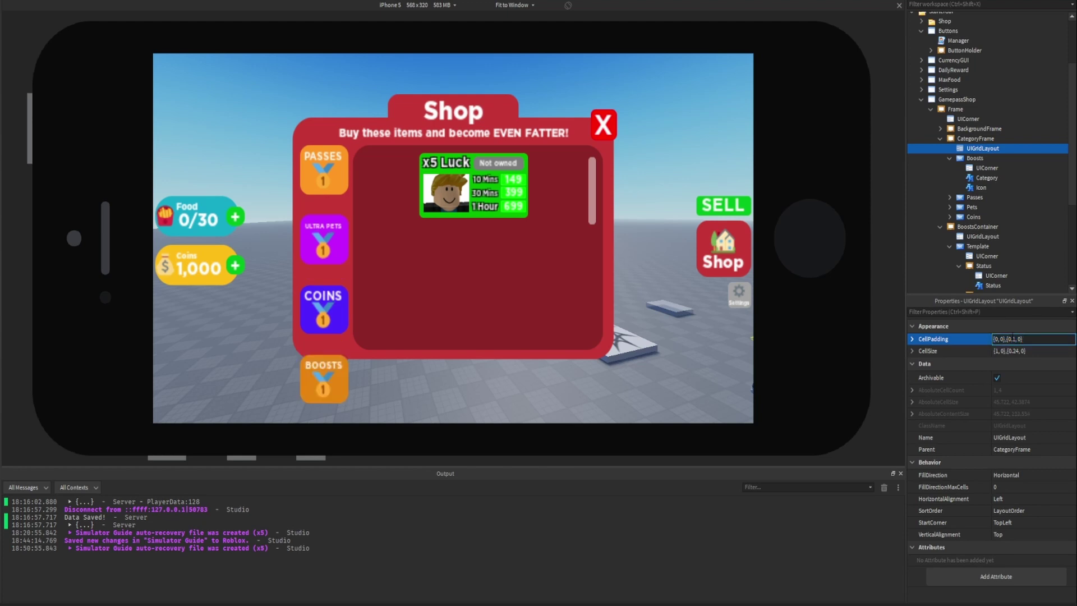
text(.05)
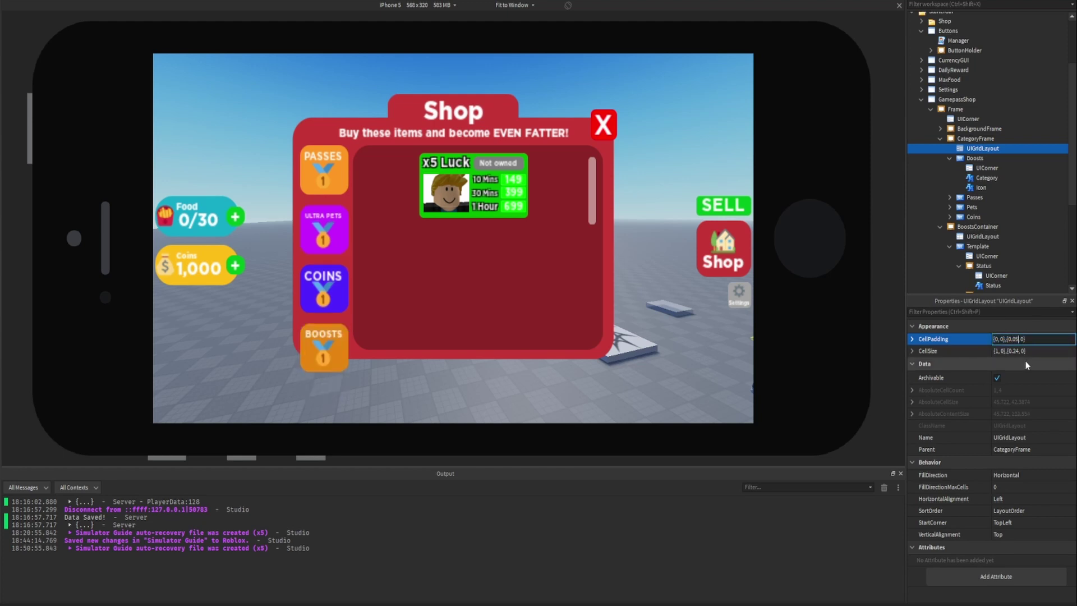
click(1017, 339)
click(1017, 339)
text(1)
key(Return)
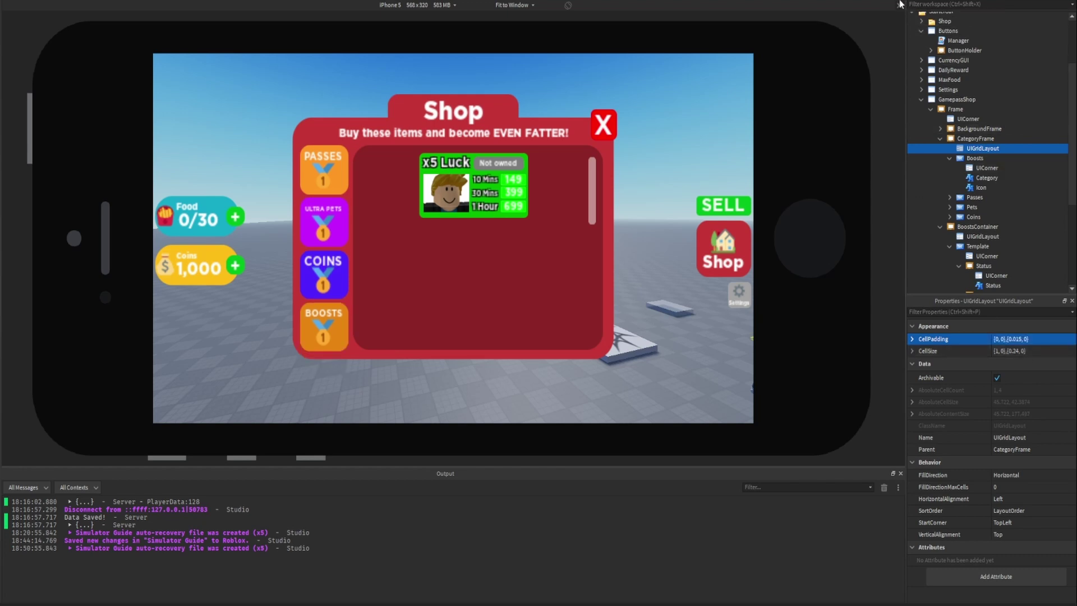
click(899, 5)
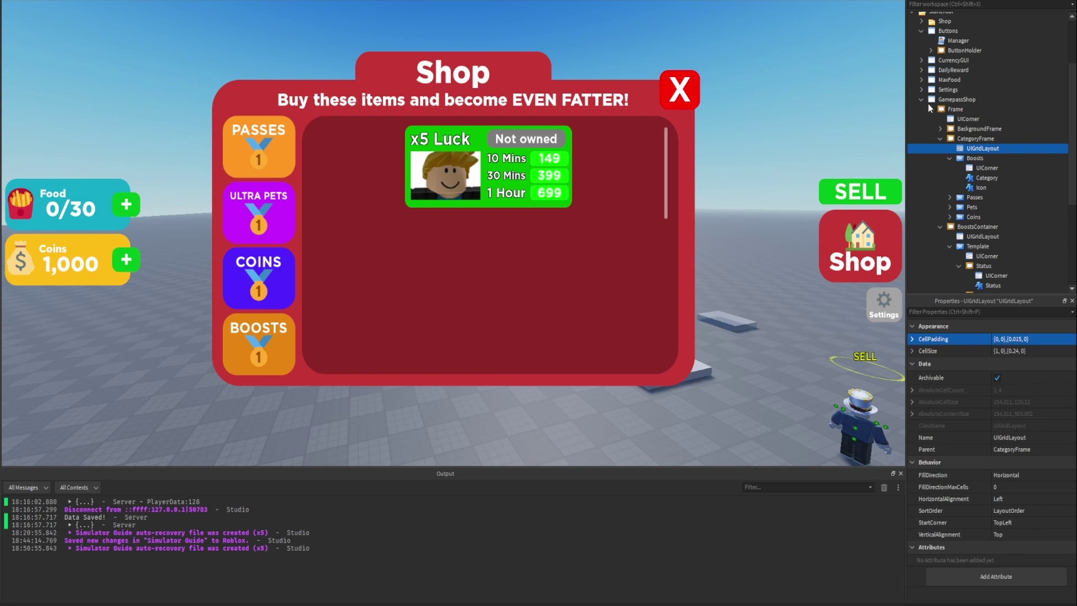
Step: Duplicate the Boosts Template card to fill the grid with four cards
click(940, 139)
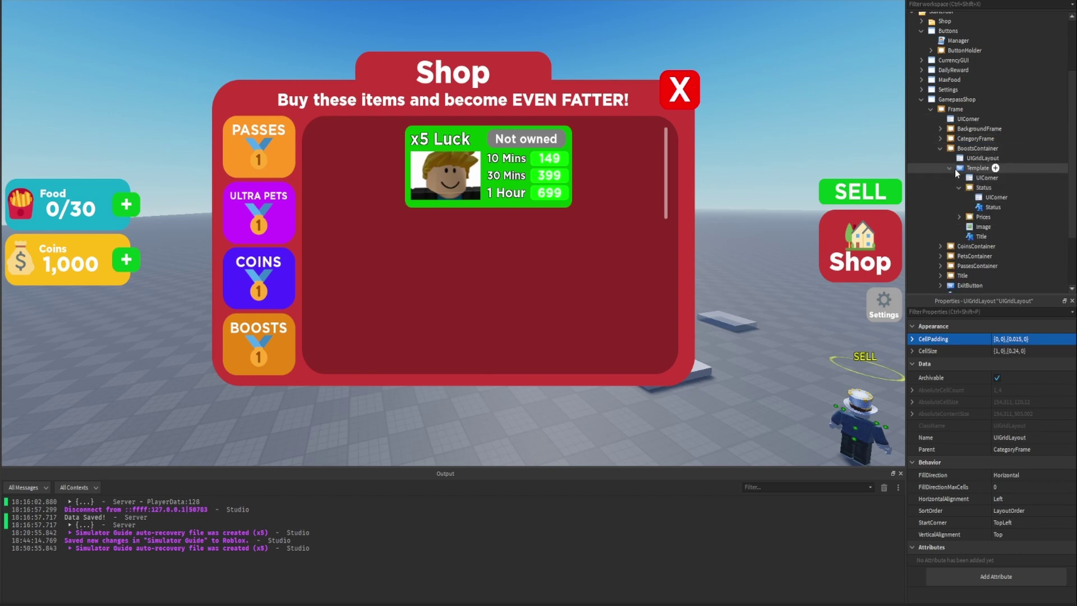
click(950, 168)
click(968, 169)
key(ctrl+d)
key(ctrl+d)
key(ctrl+d)
key(ctrl+d)
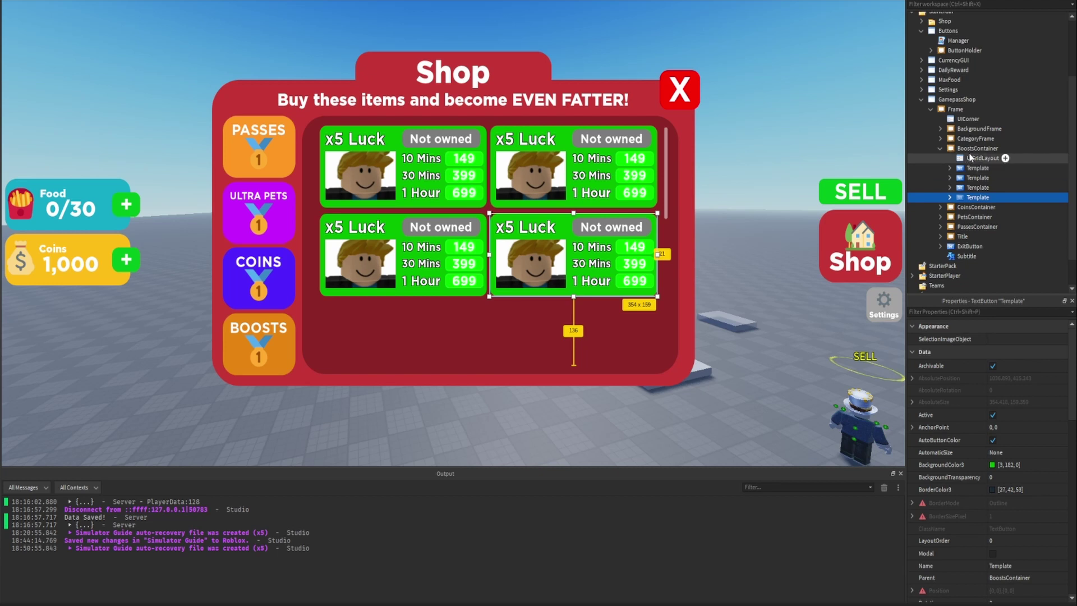
Step: Delete the duplicated Template cards from BoostsContainer and select the remaining one
shift+click(965, 177)
key(Delete)
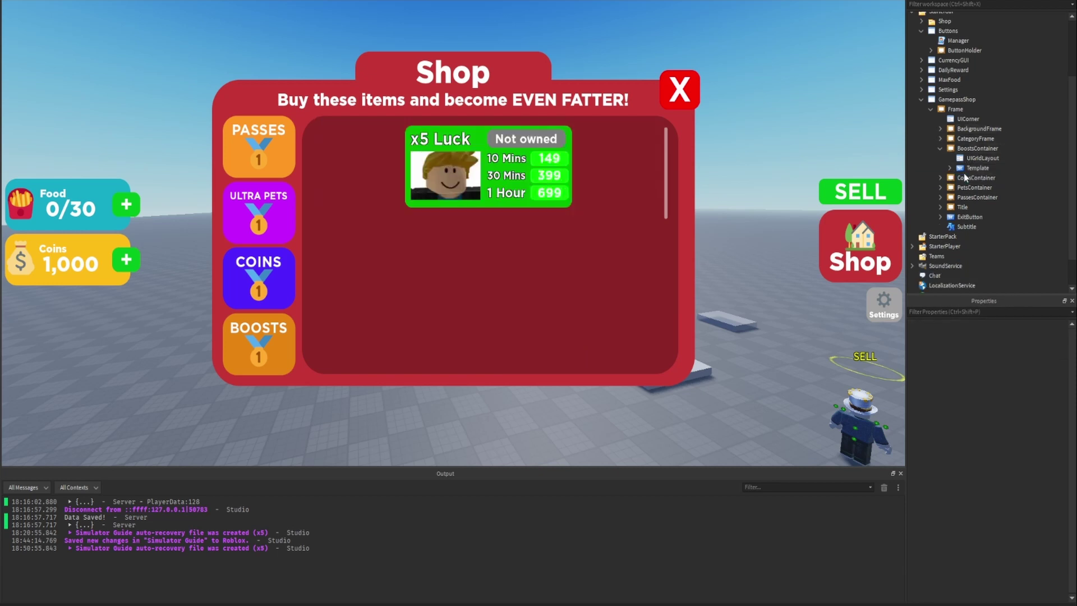
click(977, 168)
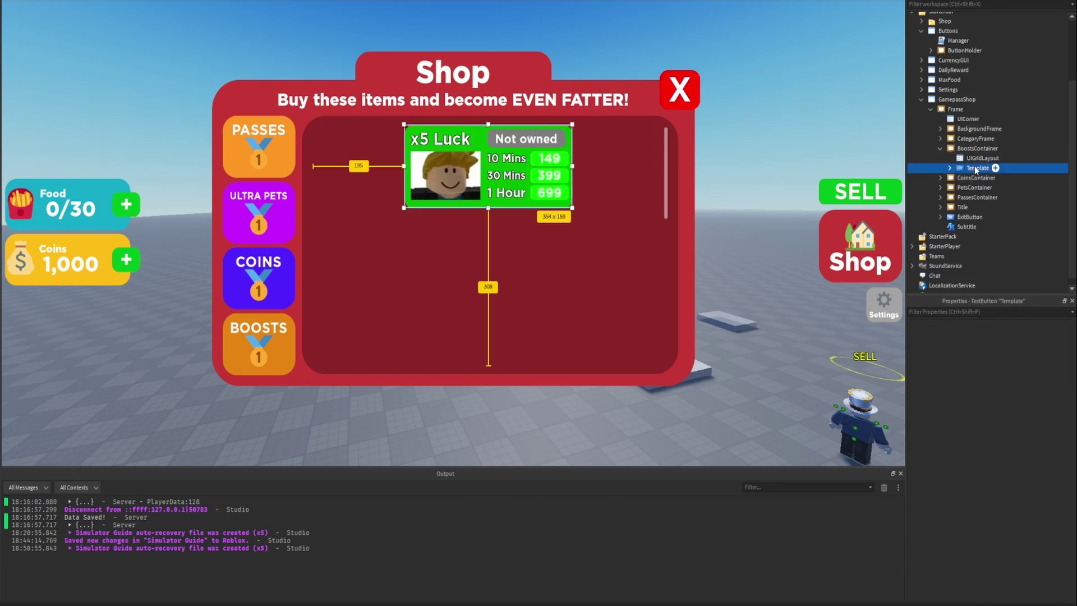
Step: Insert a Frame into BoostsContainer and paste copies of all the Template button's child objects into it
click(1004, 150)
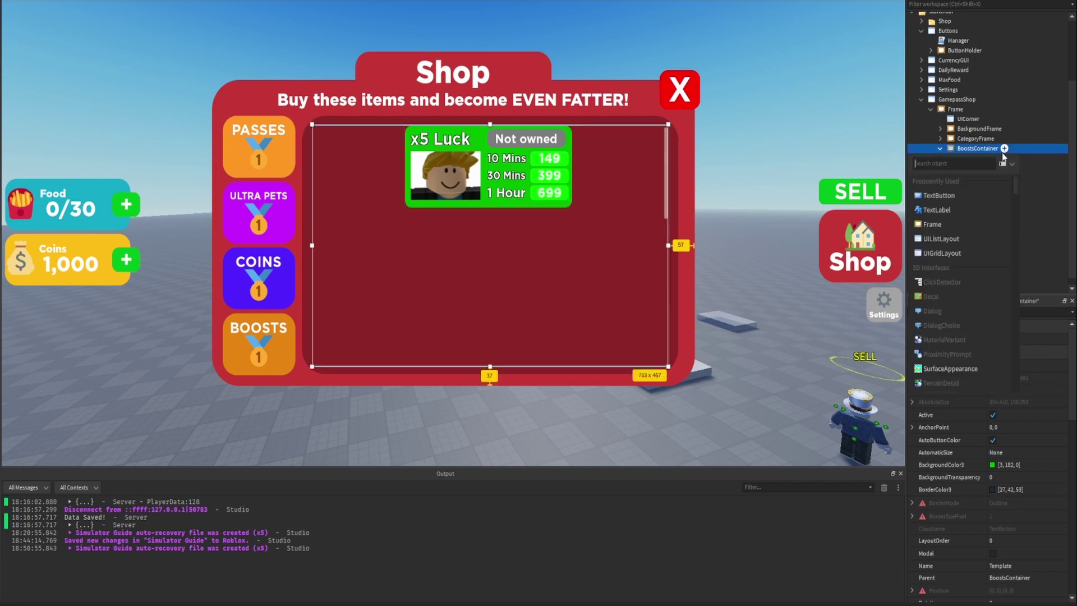
click(947, 224)
click(970, 169)
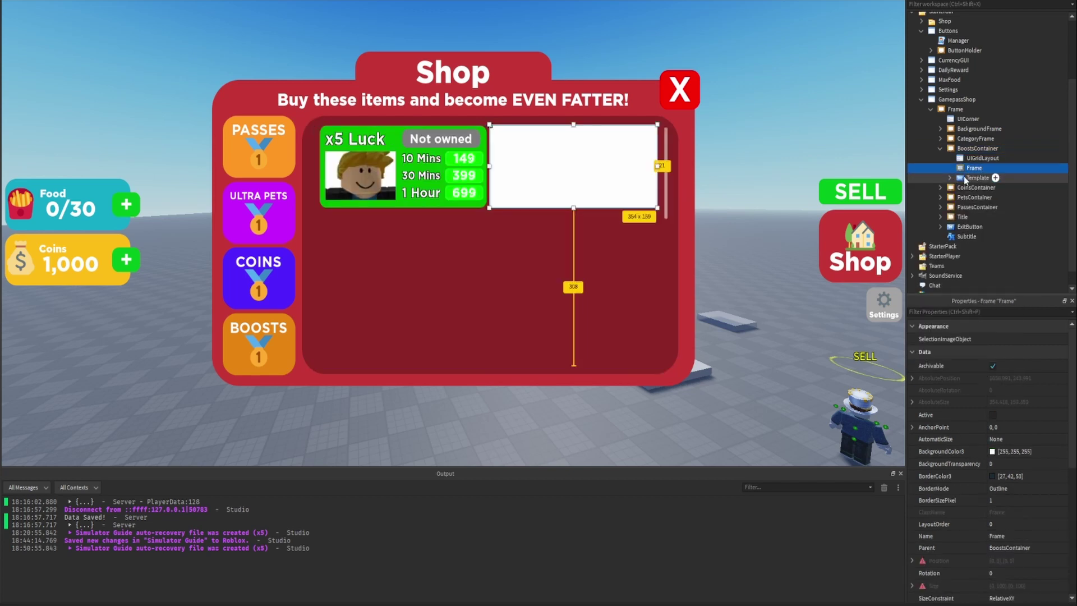
click(966, 178)
click(950, 177)
drag(953, 186, 960, 247)
click(971, 169)
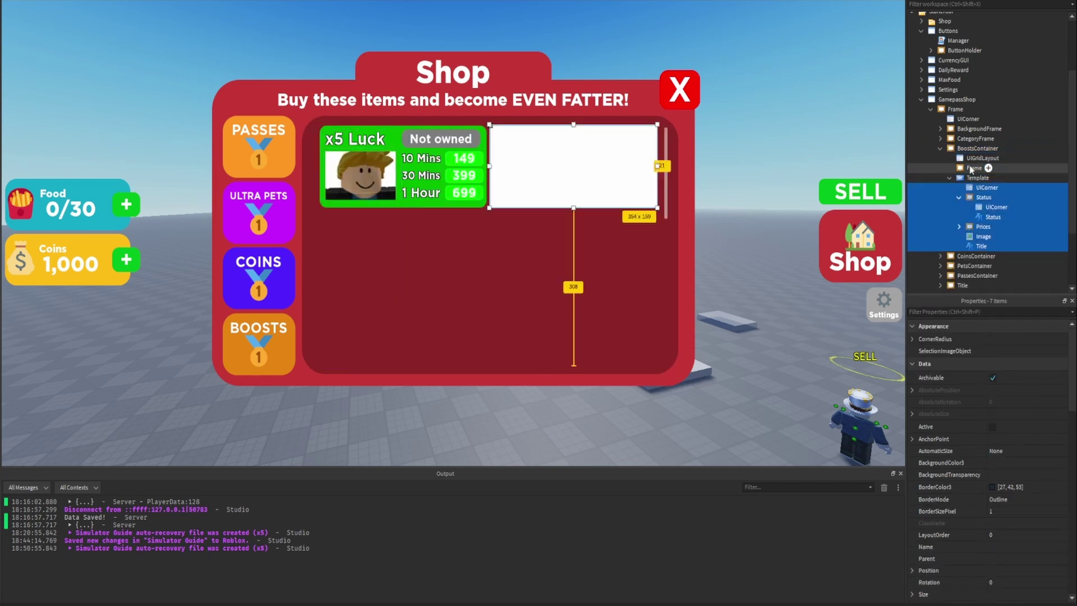
click(971, 169)
key(ctrl+shift+v)
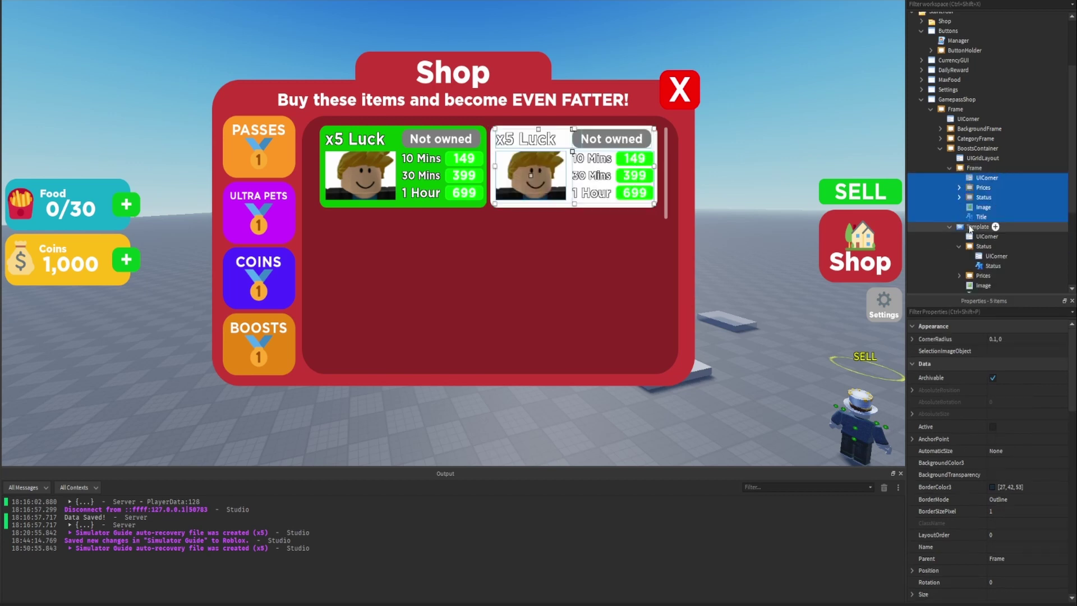
Step: Delete the original Template button from BoostsContainer, keeping only the new Frame card
click(969, 228)
key(Delete)
key(ctrl+z)
key(Delete)
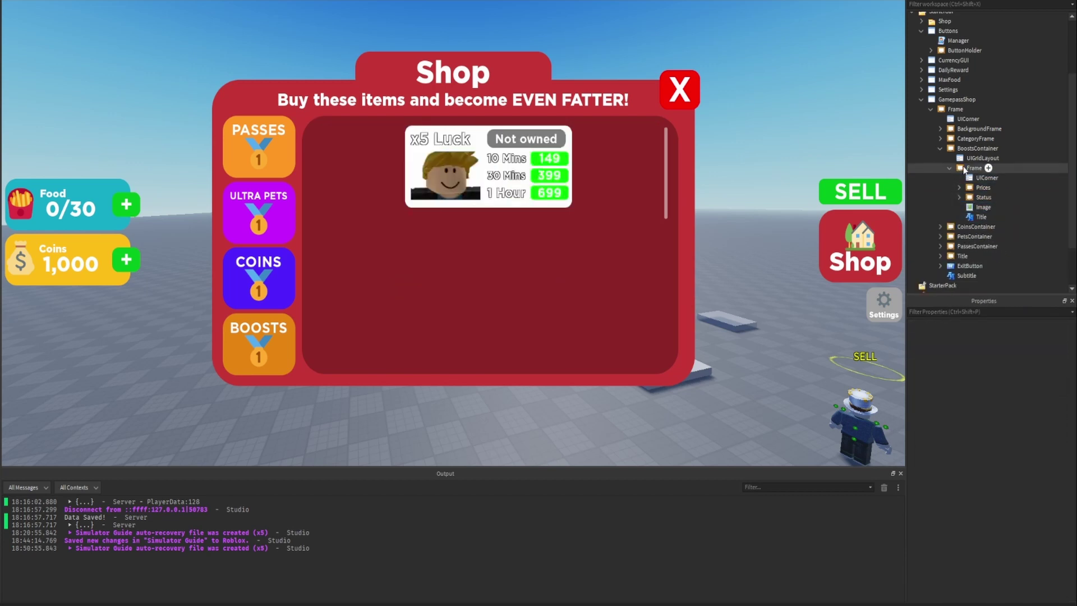
Step: Set the new card Frame's BackgroundColor3 to a darkened green
click(965, 168)
click(970, 312)
text(bac)
click(996, 340)
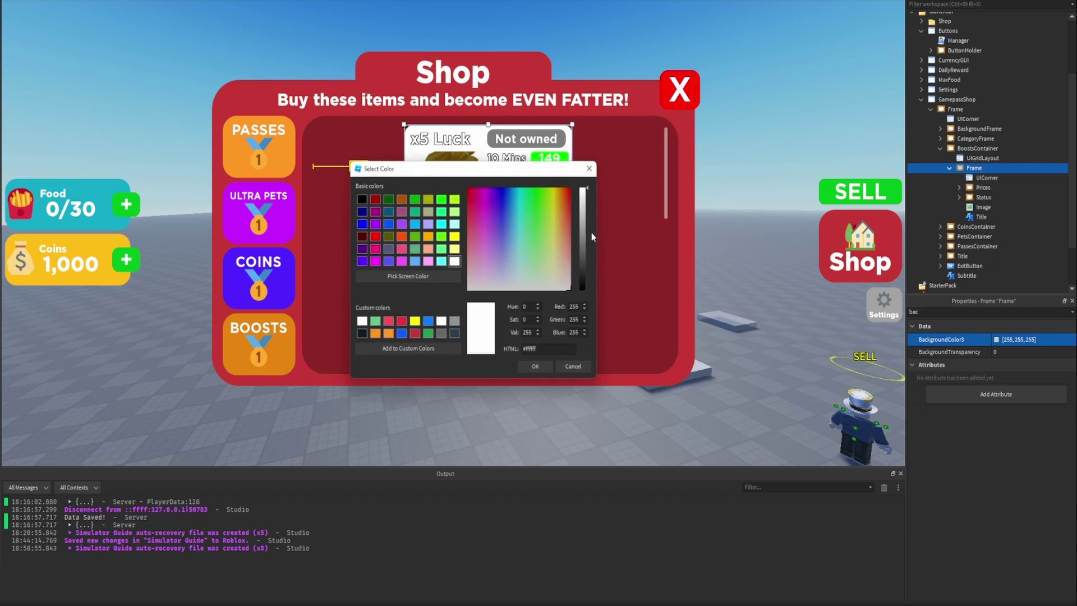
click(534, 196)
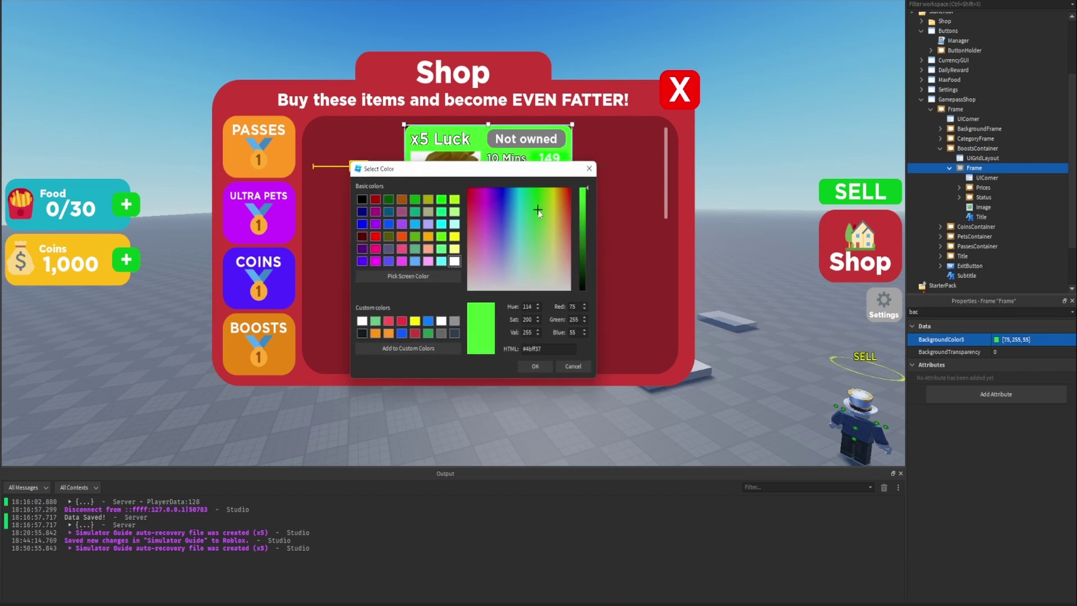
click(586, 231)
click(547, 369)
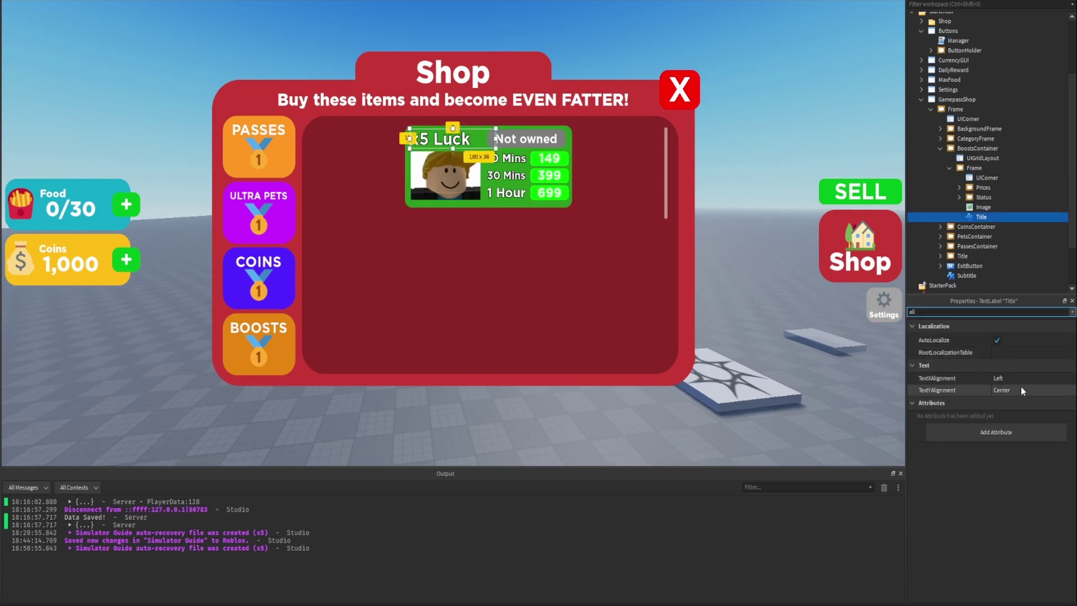
Step: Set the card Title's TextXAlignment to Center and narrow the label to about 161 px wide
click(1018, 380)
click(1019, 380)
click(1003, 388)
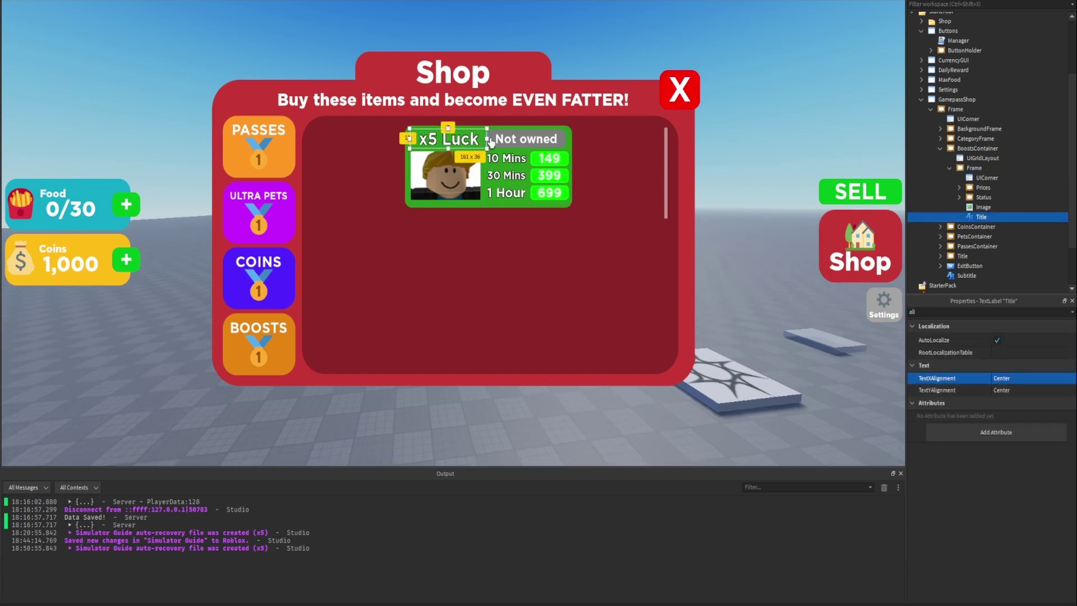
click(778, 121)
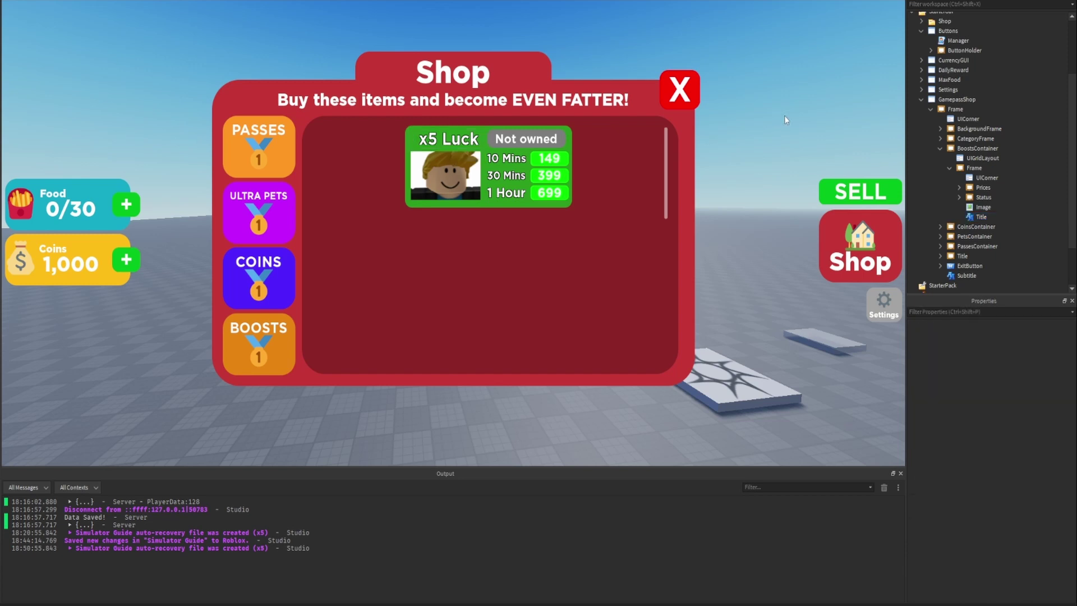
Step: Collapse BoostsContainer and turn off its Visible property
click(940, 148)
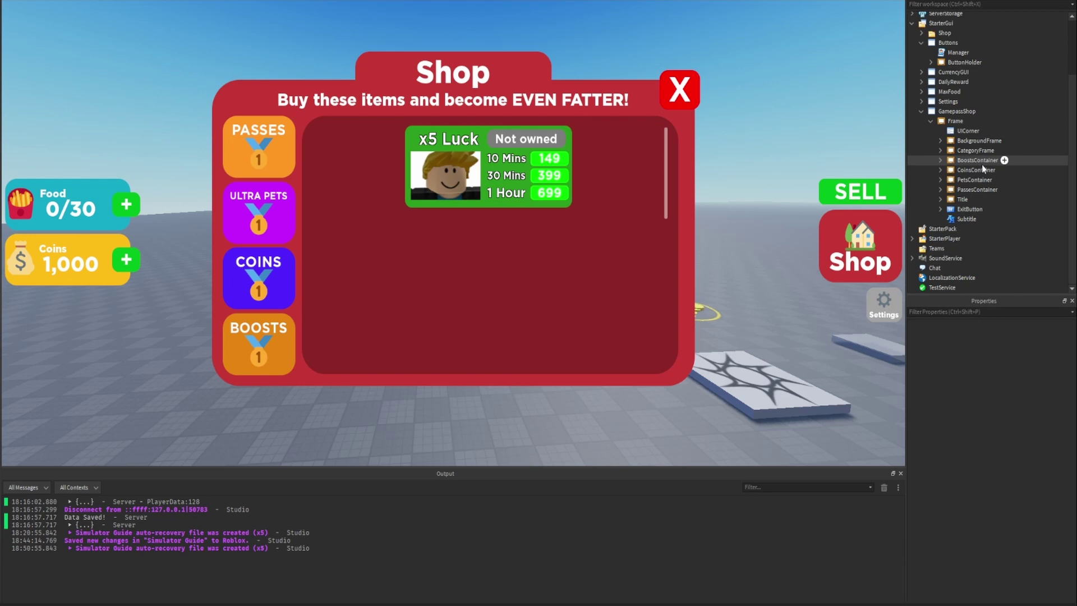
click(982, 161)
click(1002, 309)
text(v)
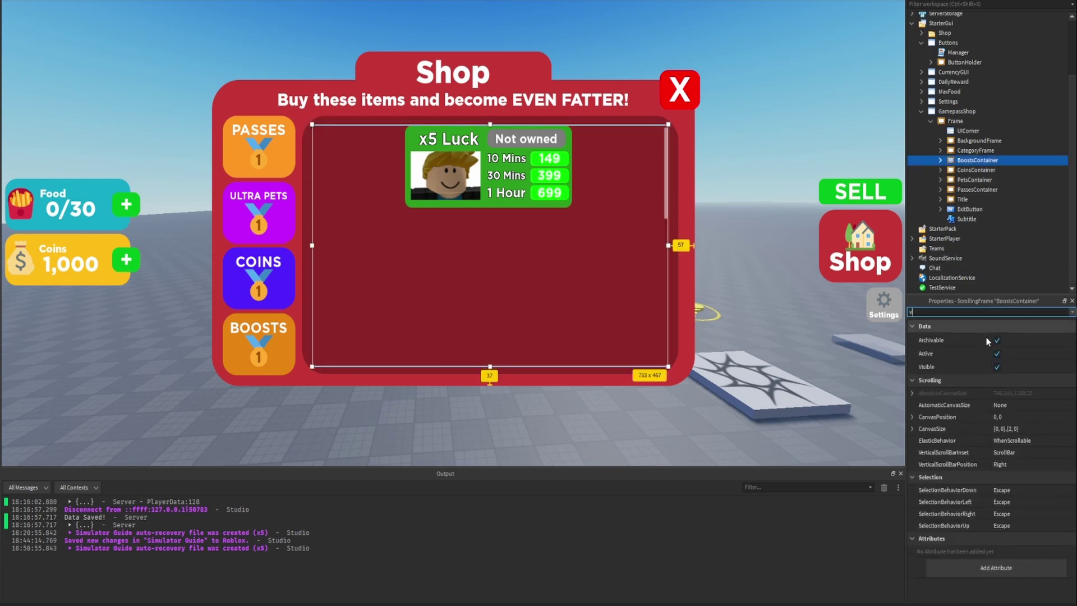
click(996, 367)
Step: Make CoinsContainer visible to review the Coins page, and hide it again
click(976, 170)
click(997, 366)
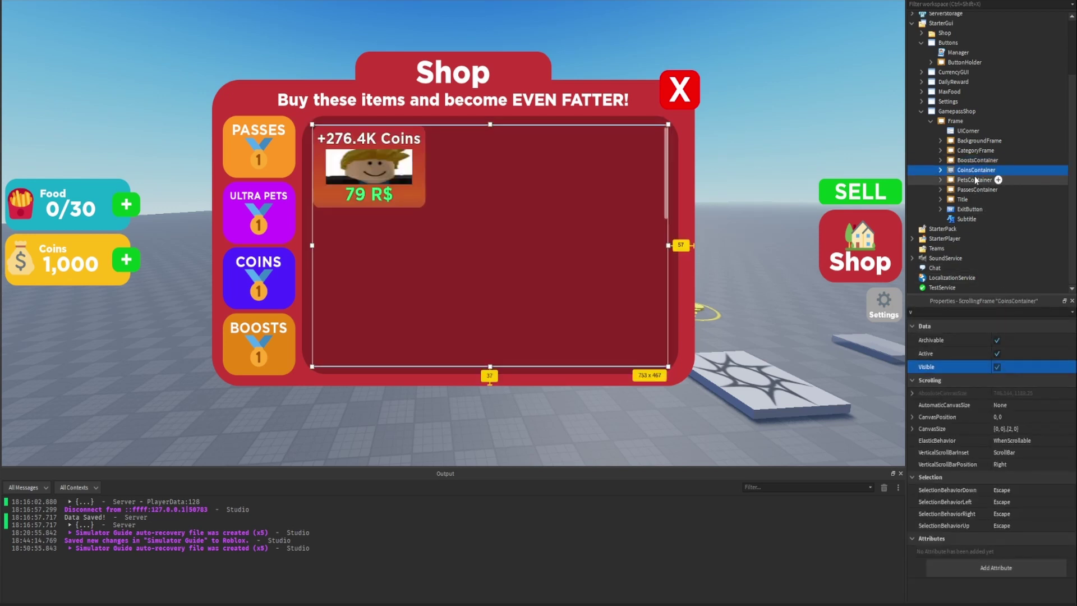
click(997, 366)
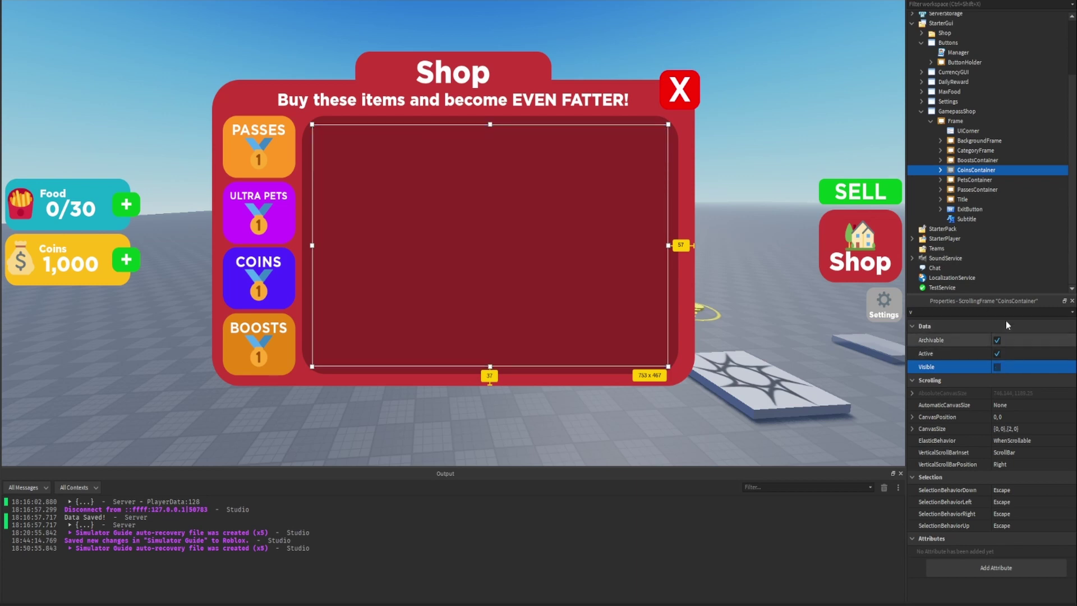
Step: Make PetsContainer visible to review the pets page, and hide it again
click(975, 179)
click(1011, 310)
key(BackSpace)
text(v)
click(996, 367)
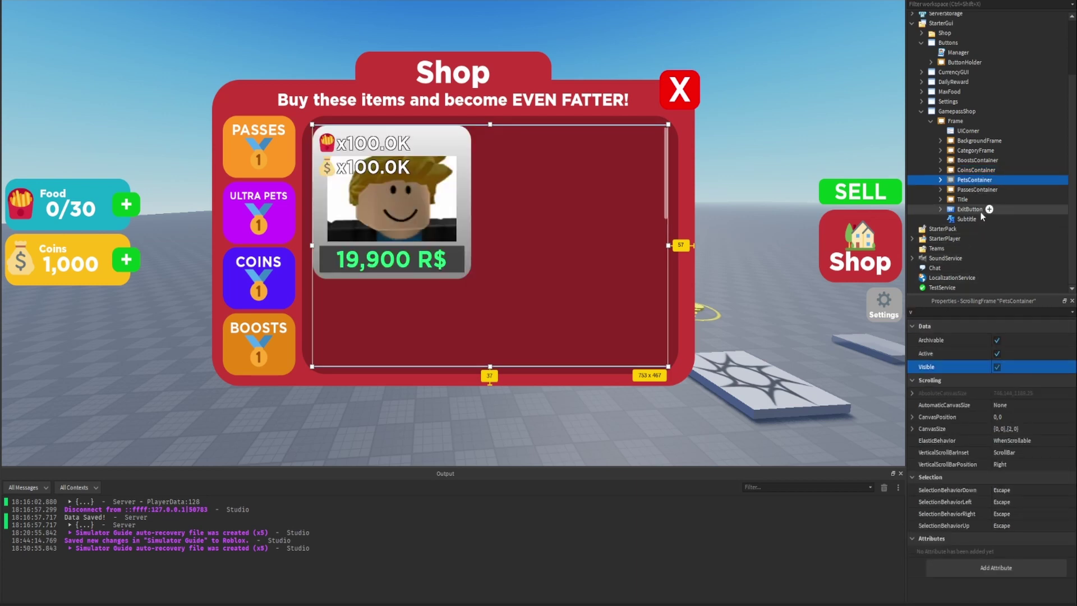
click(997, 366)
Step: Turn on the Visible property of PassesContainer
click(976, 189)
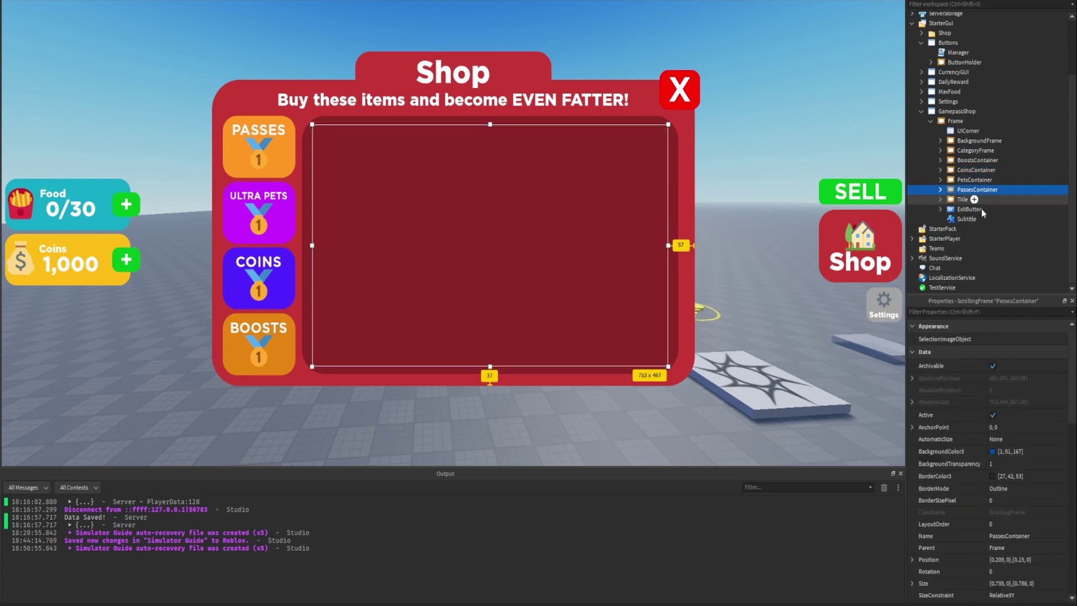
text(v)
click(997, 367)
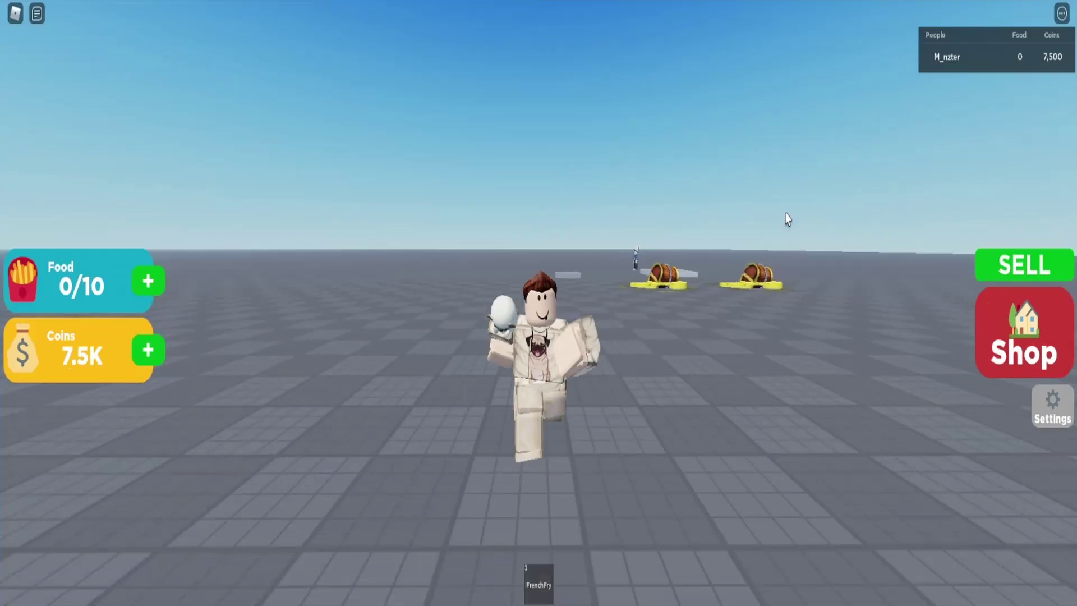
key(s)
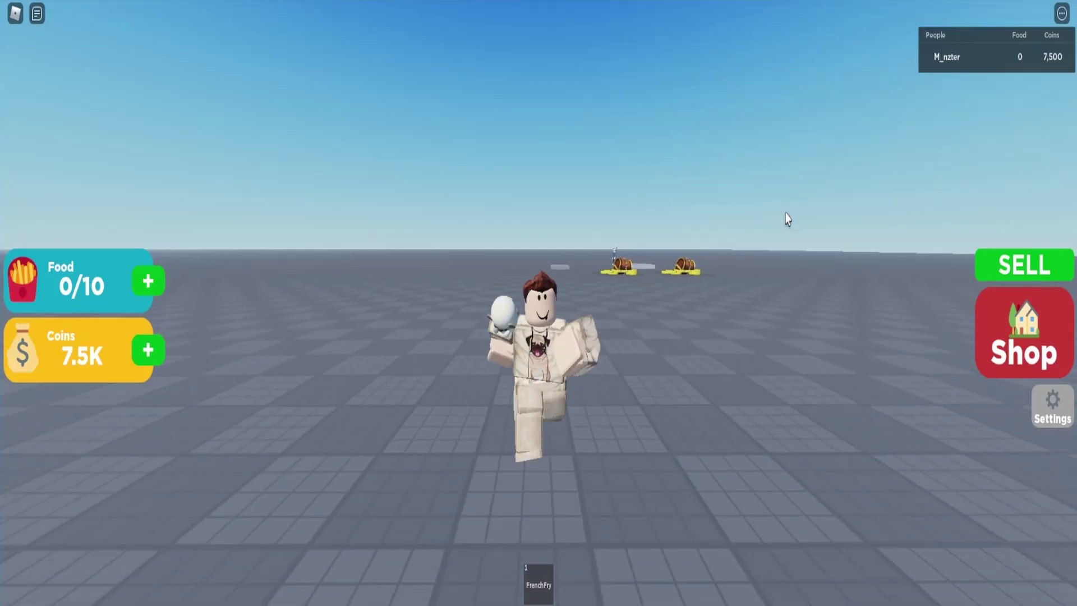
key(s)
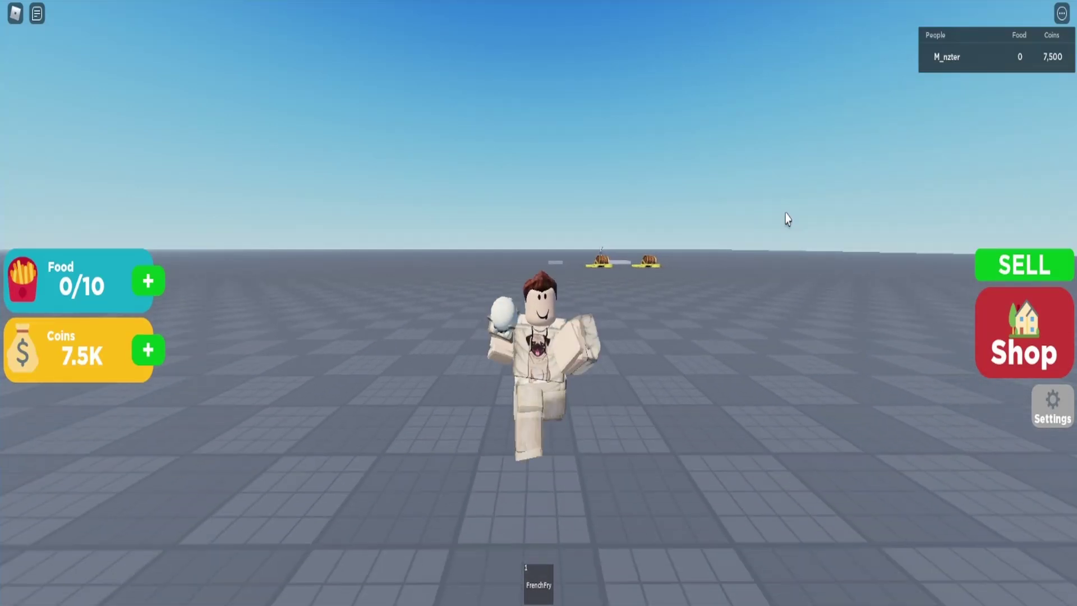
key(s)
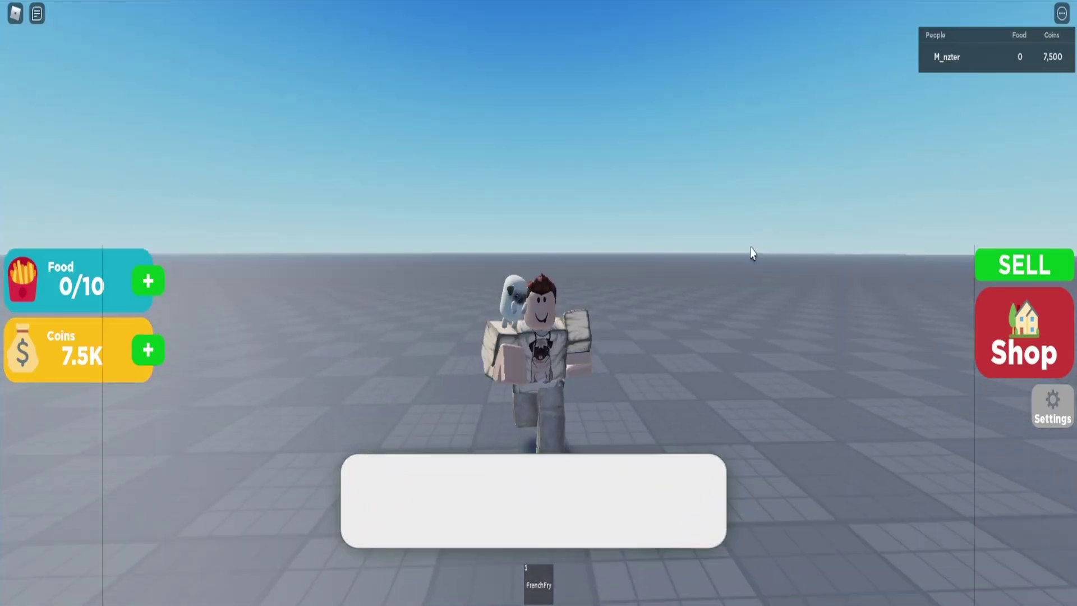
key(s)
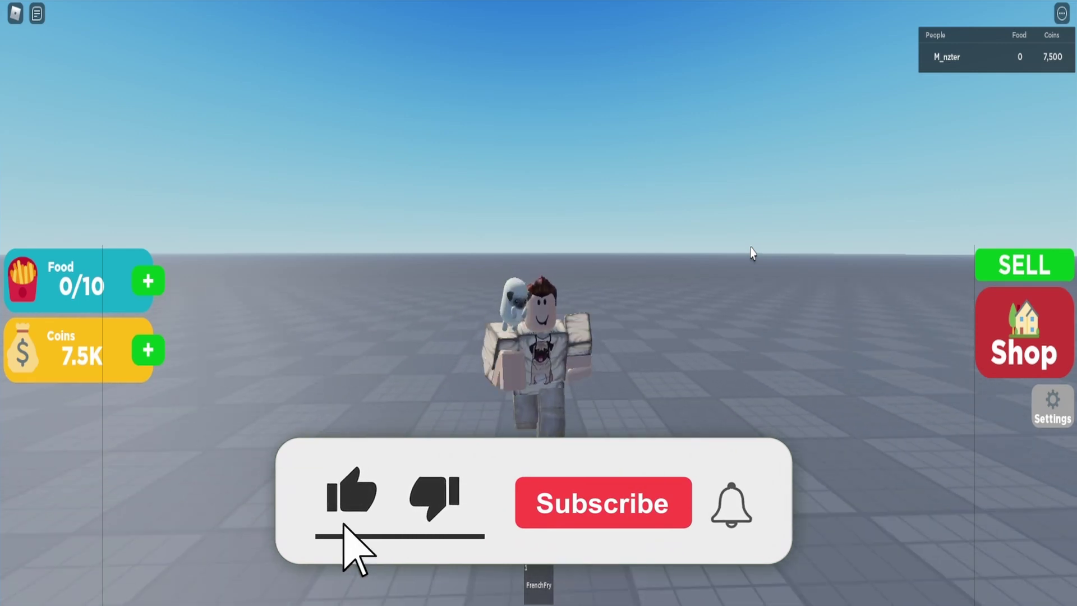
key(s)
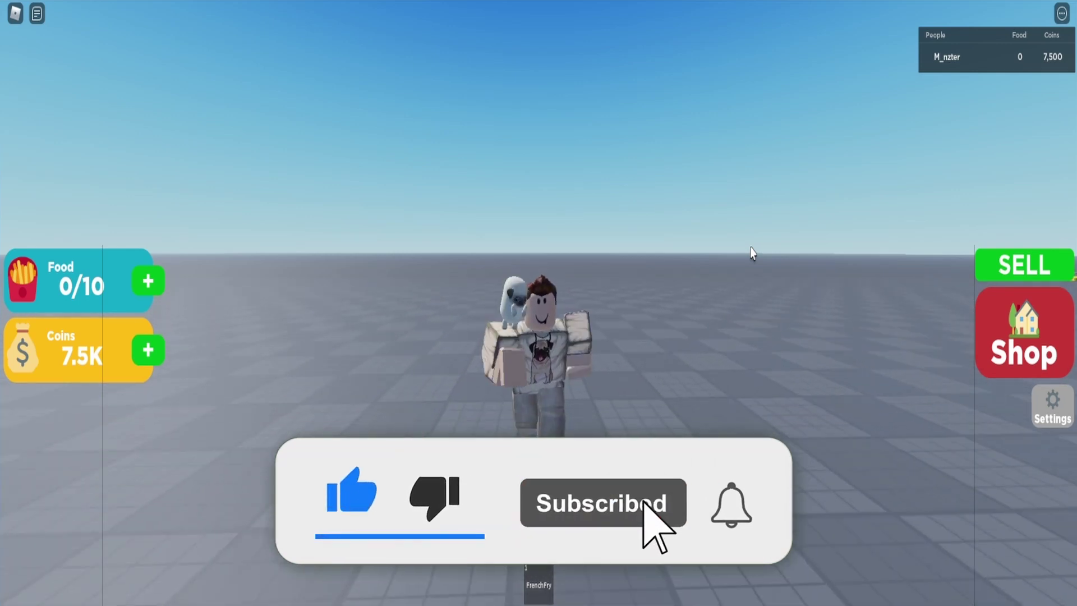
key(s)
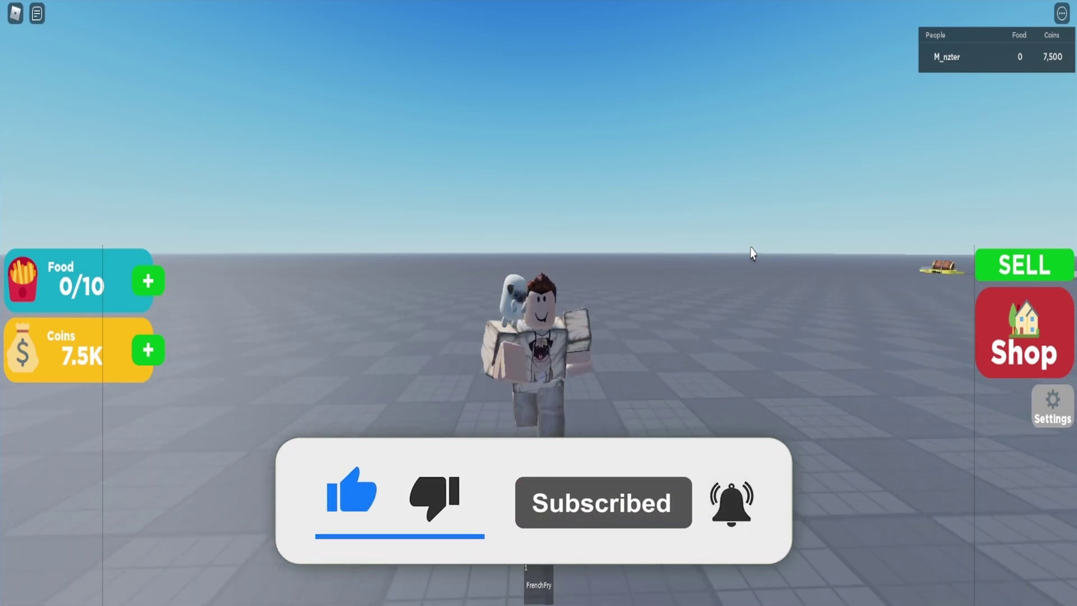
key(s)
right_drag(750, 248, 759, 255)
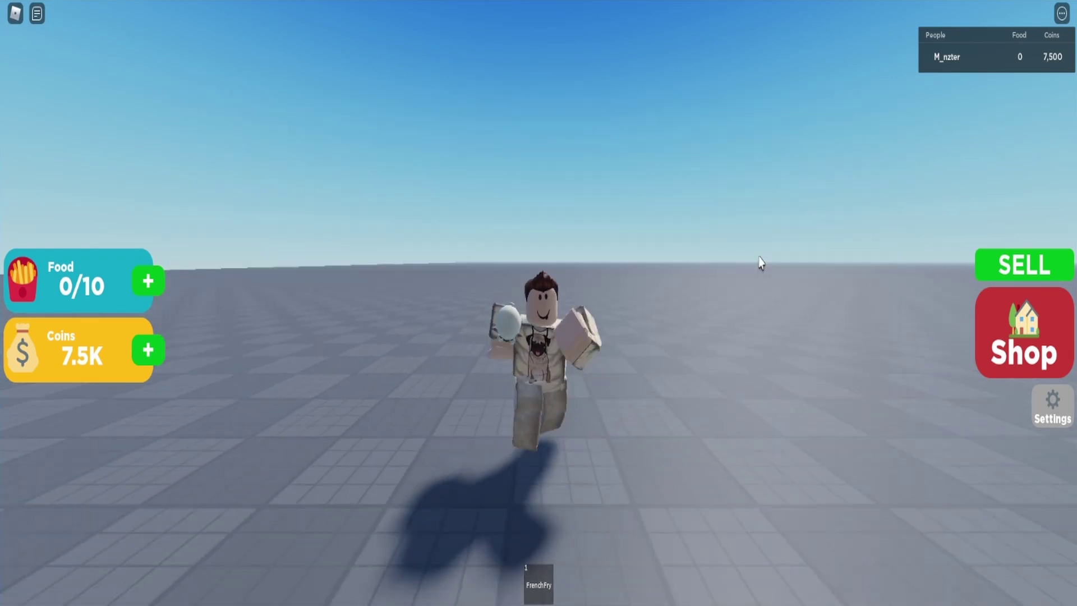
right_drag(759, 257, 774, 247)
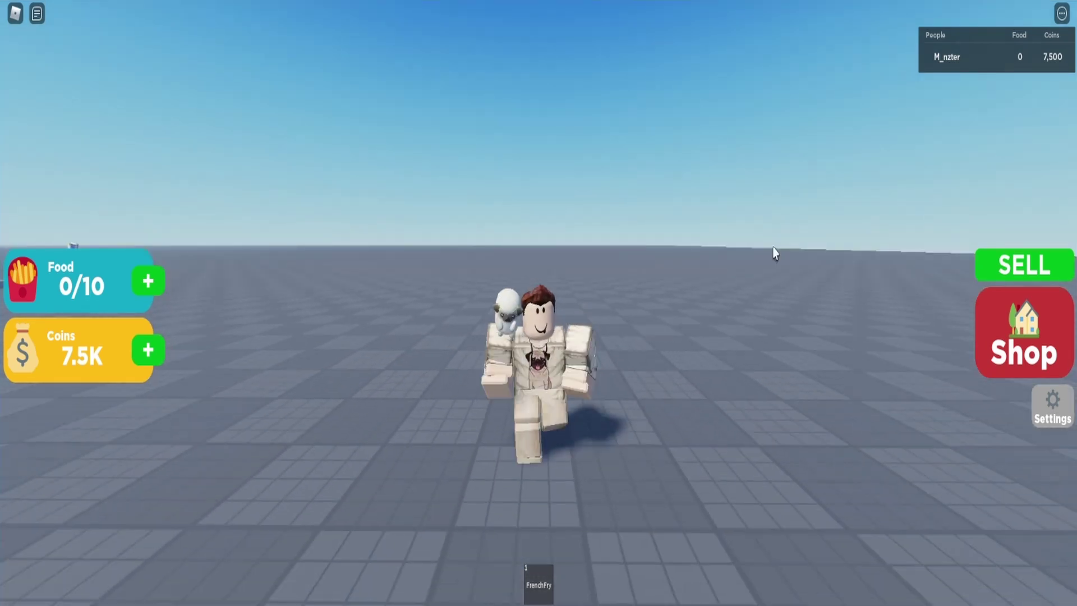